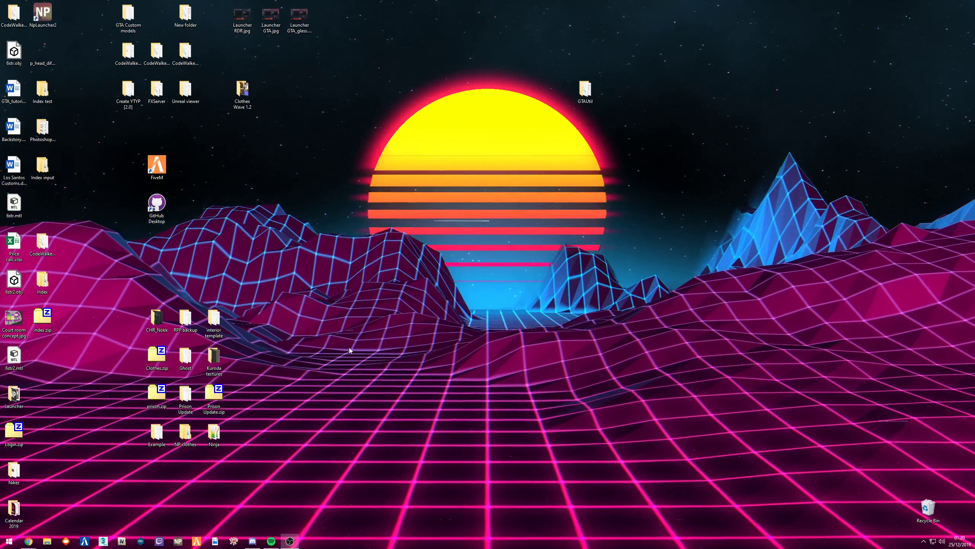
Launch 3ds Max, and switch to the browser window showing the RAGE Multiplayer Wiki's Peds page
click(102, 541)
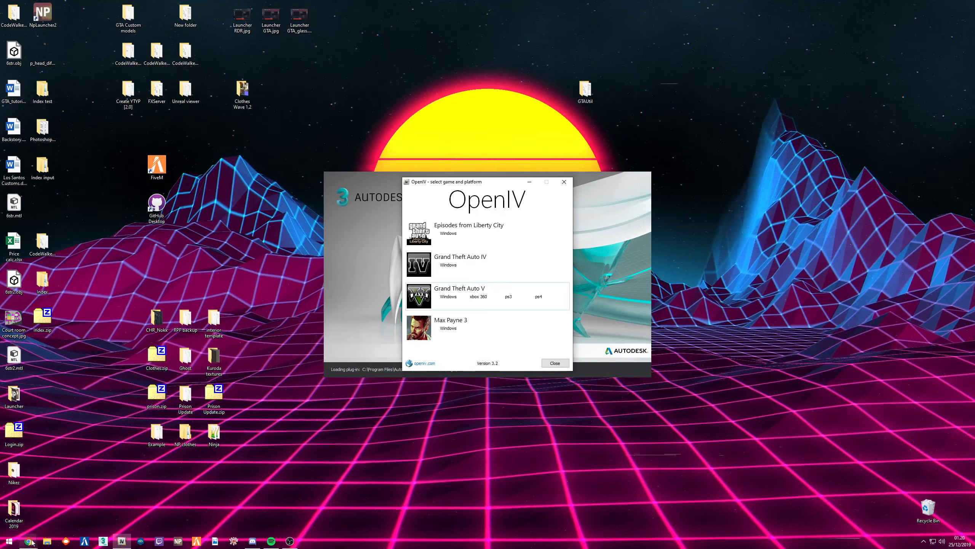
mouse_move(32, 542)
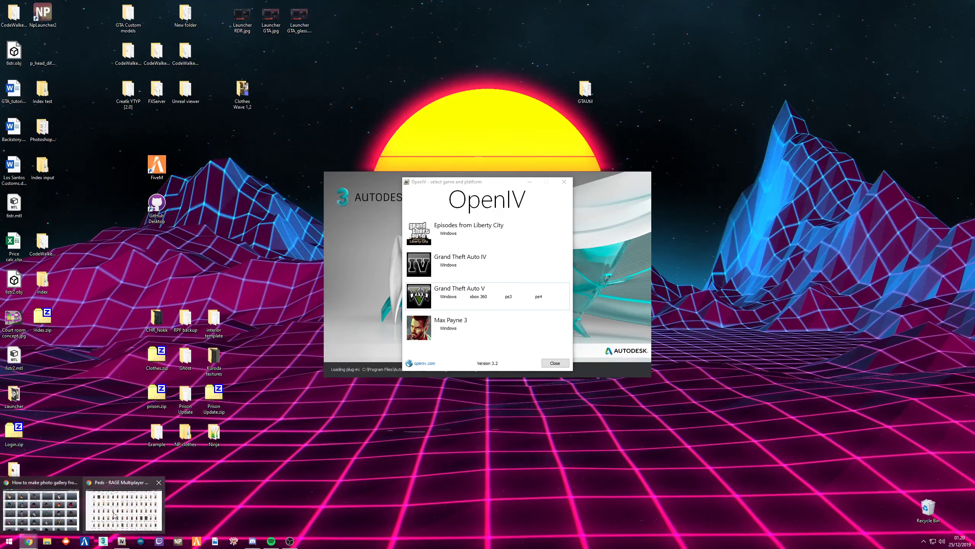
click(124, 511)
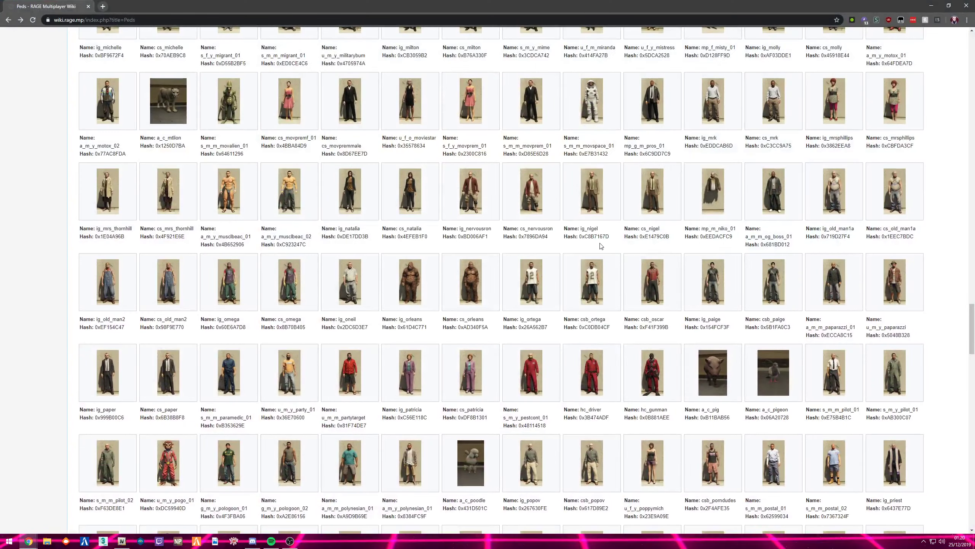
Search the Peds page for "niko" to find the matching character model's name
key(ctrl+f)
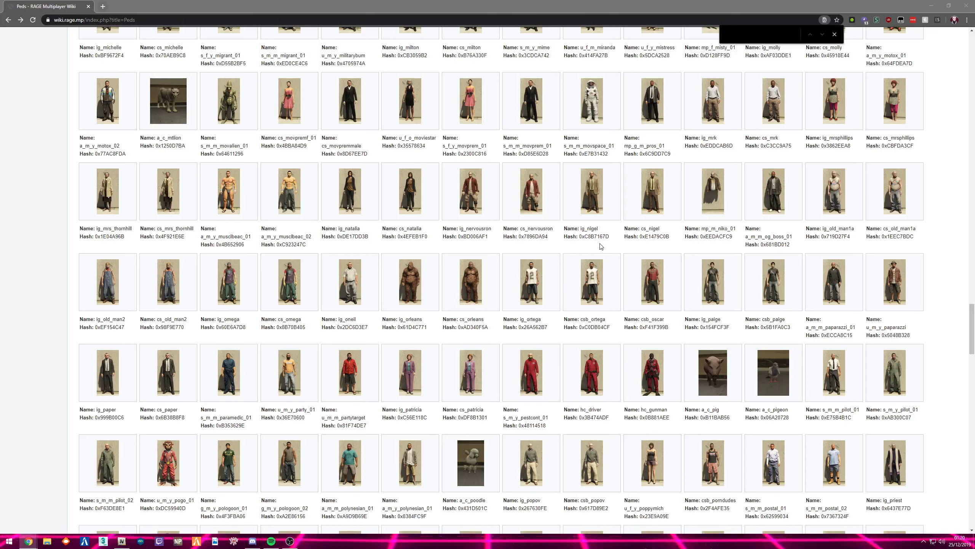
click(752, 34)
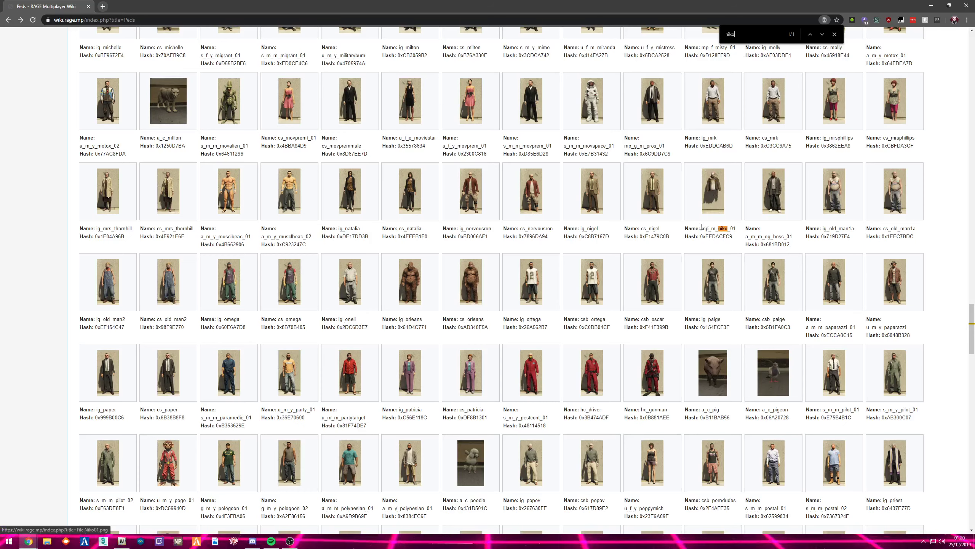
drag(702, 227, 731, 229)
click(736, 226)
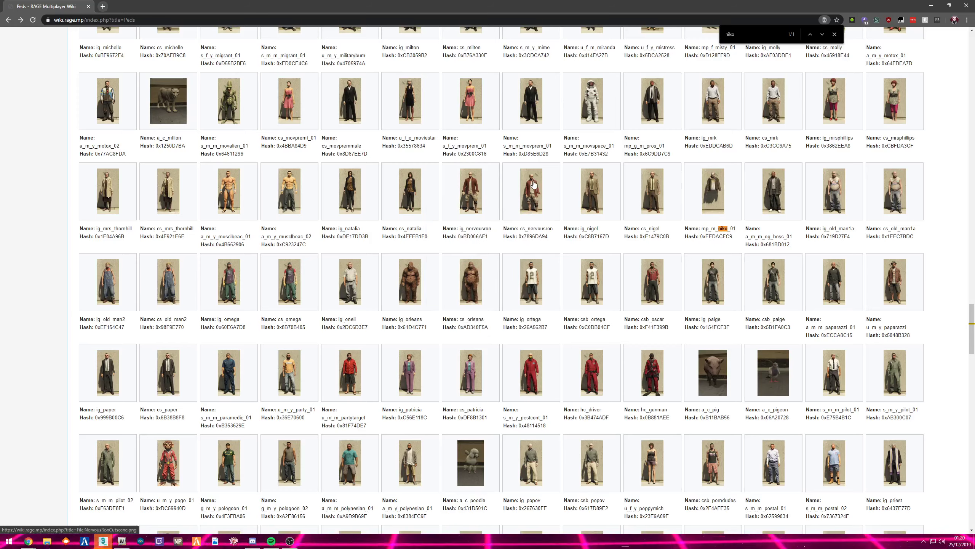
Look through the neighbouring ped models, and select the name mp_m_niko_01 for reuse as a search term
scroll(430, 154, up, 8)
scroll(748, 135, up, 4)
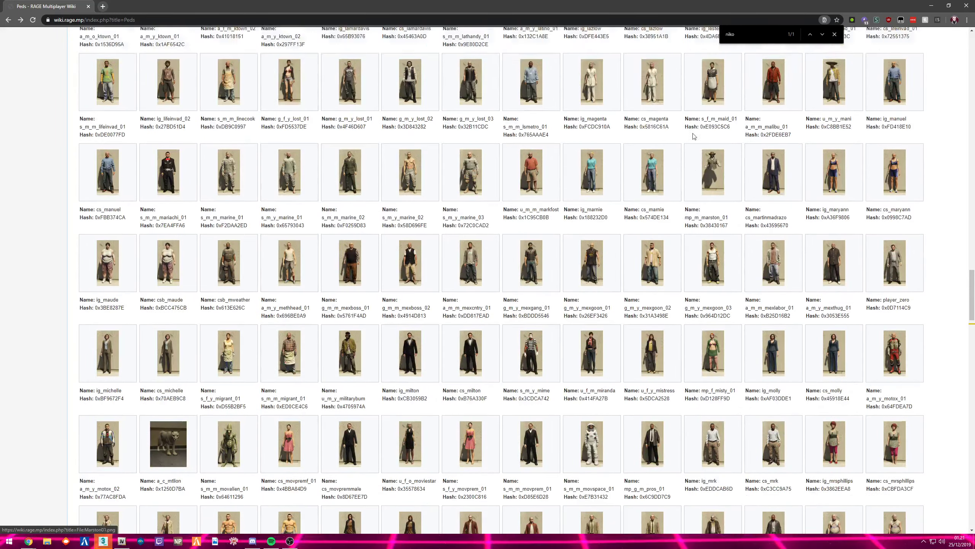
scroll(728, 198, down, 6)
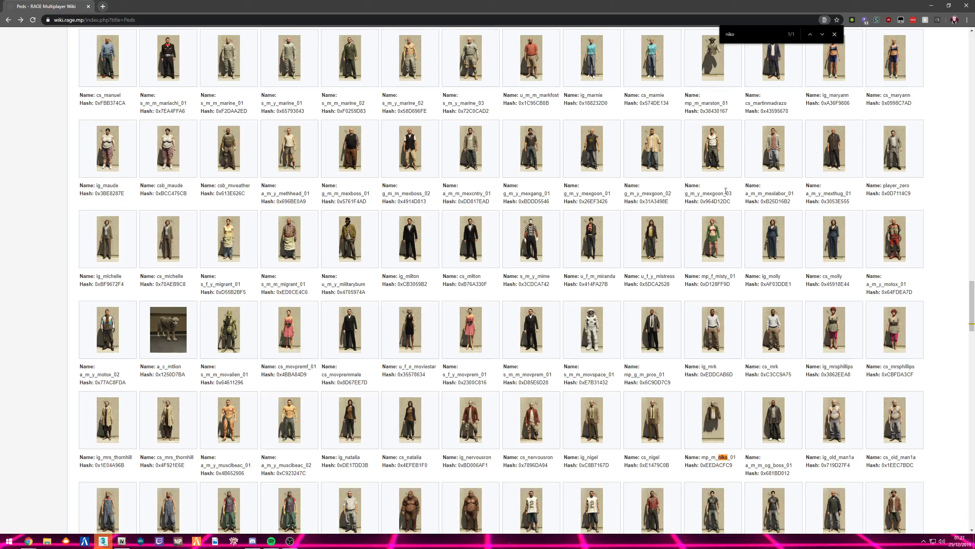
scroll(655, 284, down, 4)
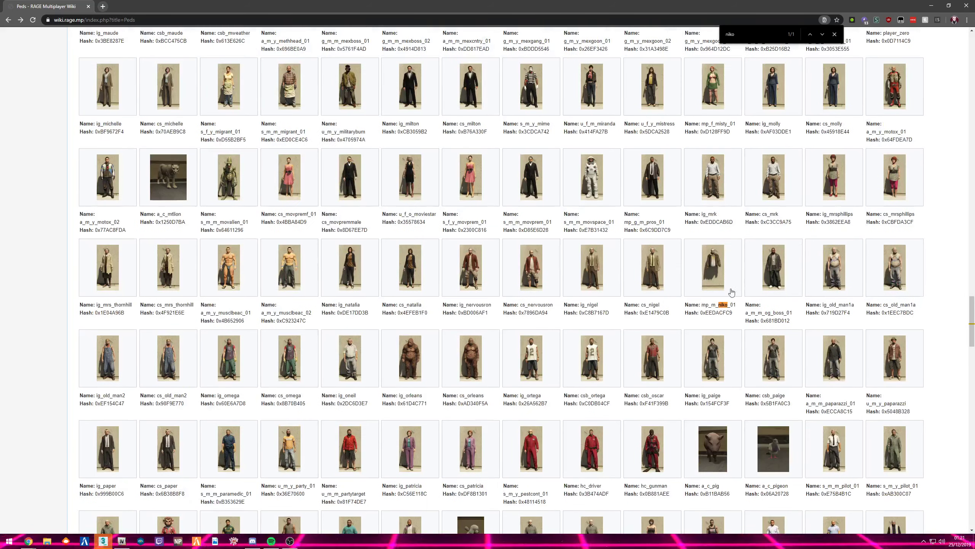
drag(737, 304, 705, 304)
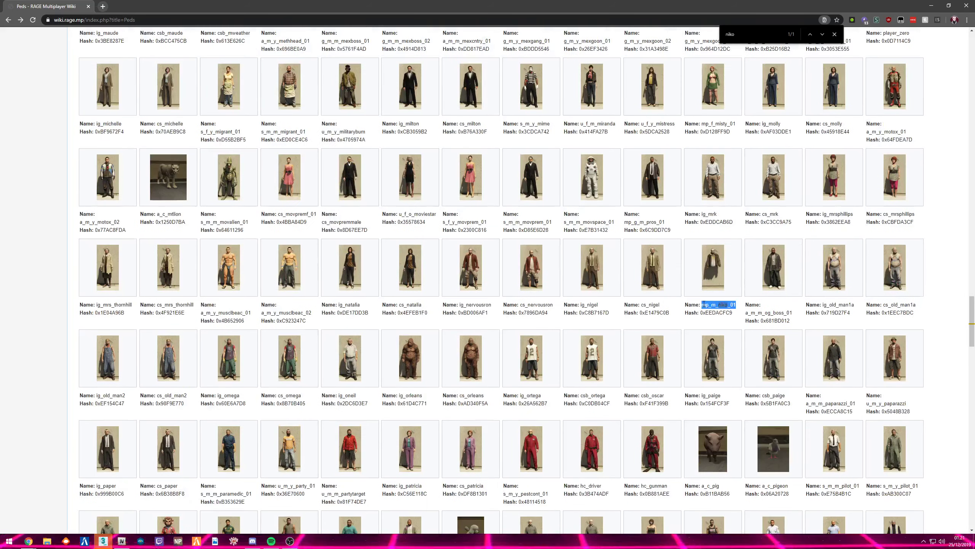
Switch to 3ds Max and start a new scene from the Original Start Up template
click(107, 541)
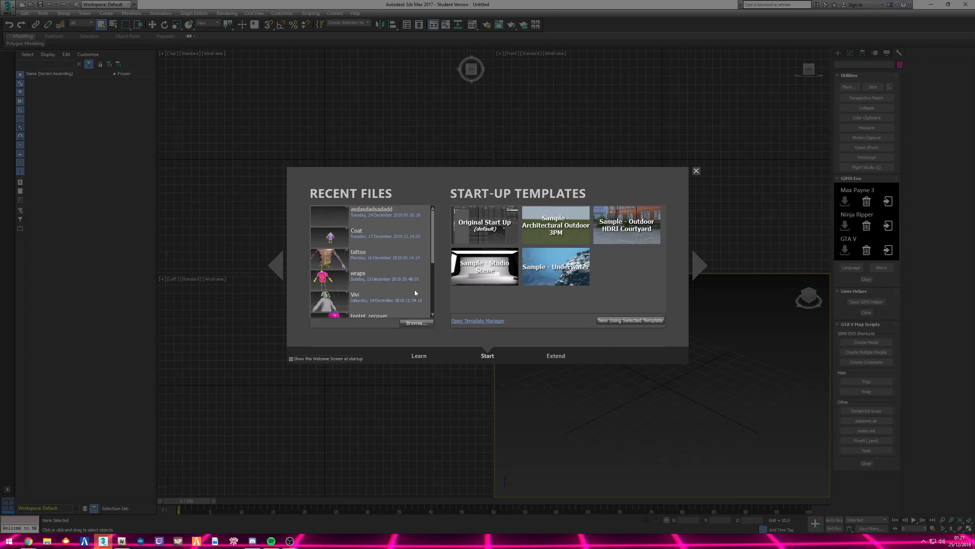
double_click(481, 219)
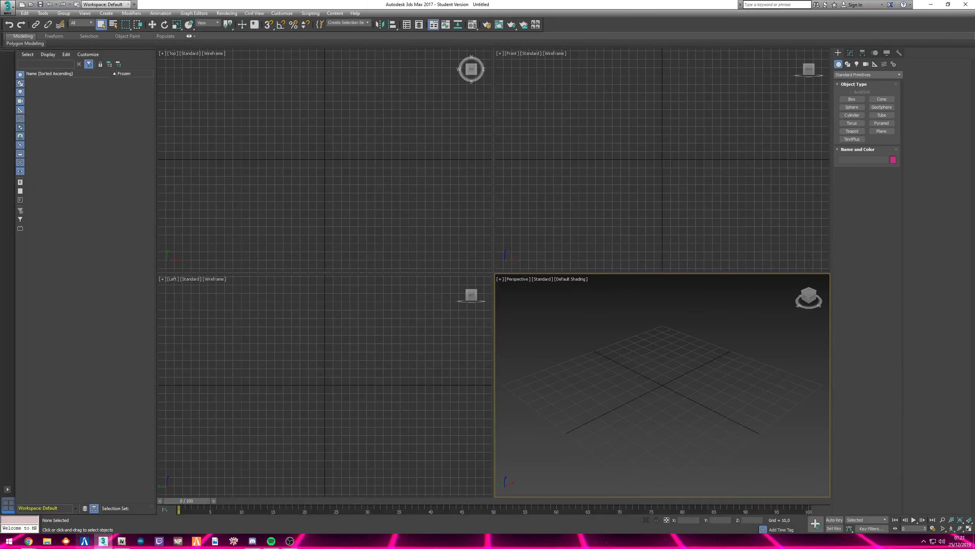
Switch to OpenIV, open the Windows version of Grand Theft Auto V and search all archives for mp_m_niko_01
click(121, 541)
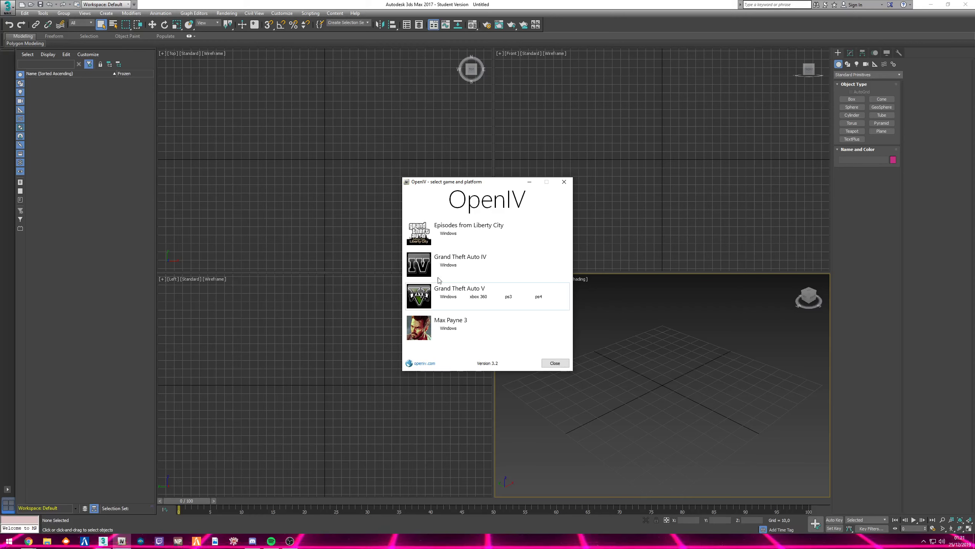
click(447, 295)
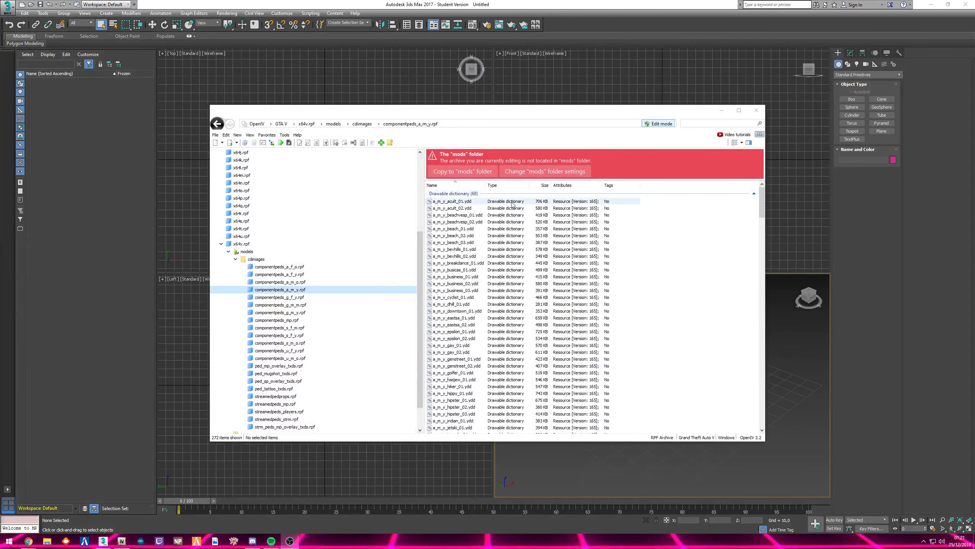
click(711, 124)
text(mp_m_niko_01)
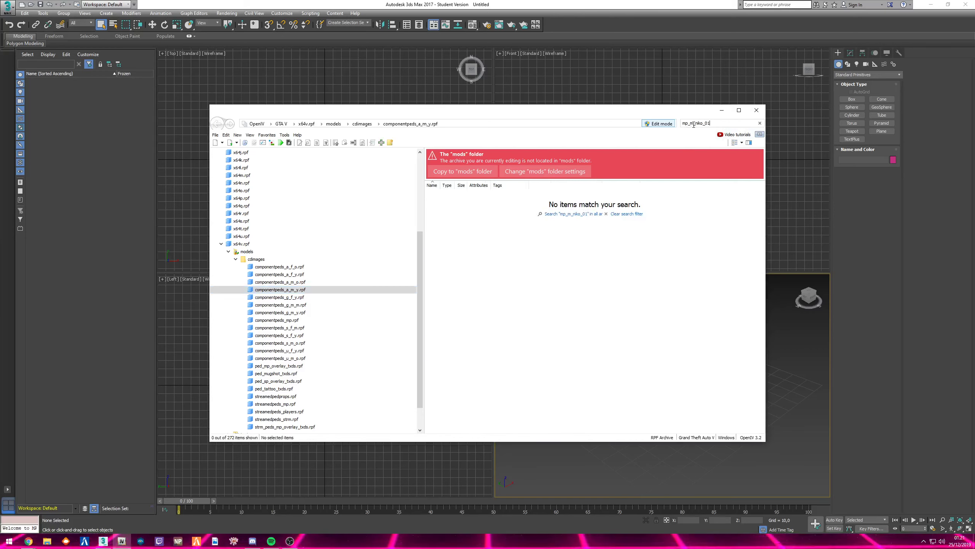
click(559, 214)
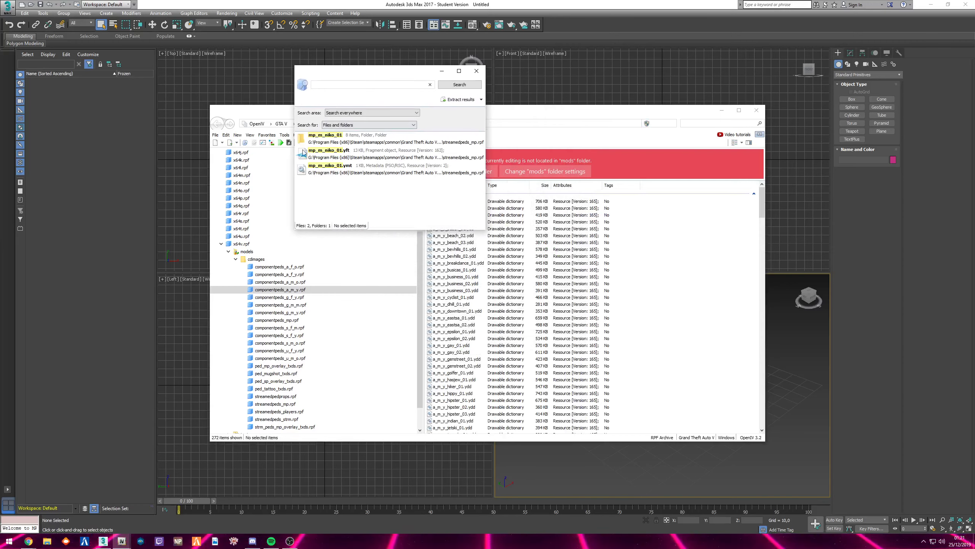
Go from the search results to the mp_m_niko_01 folder in streamedpeds_mp.rpf and open it
double_click(350, 140)
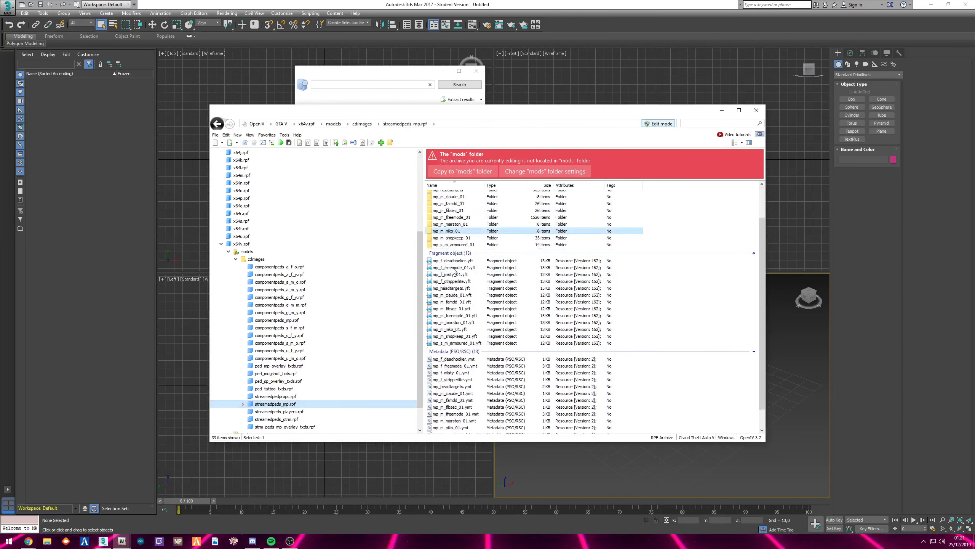
click(454, 267)
double_click(454, 268)
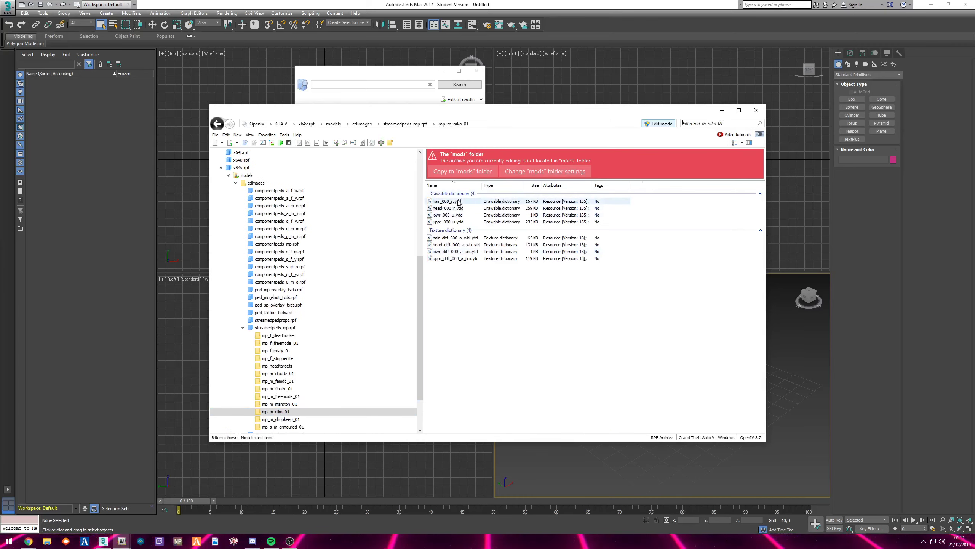
Preview the uppr_000_u.ydd jacket model from another angle and close the viewer
click(449, 223)
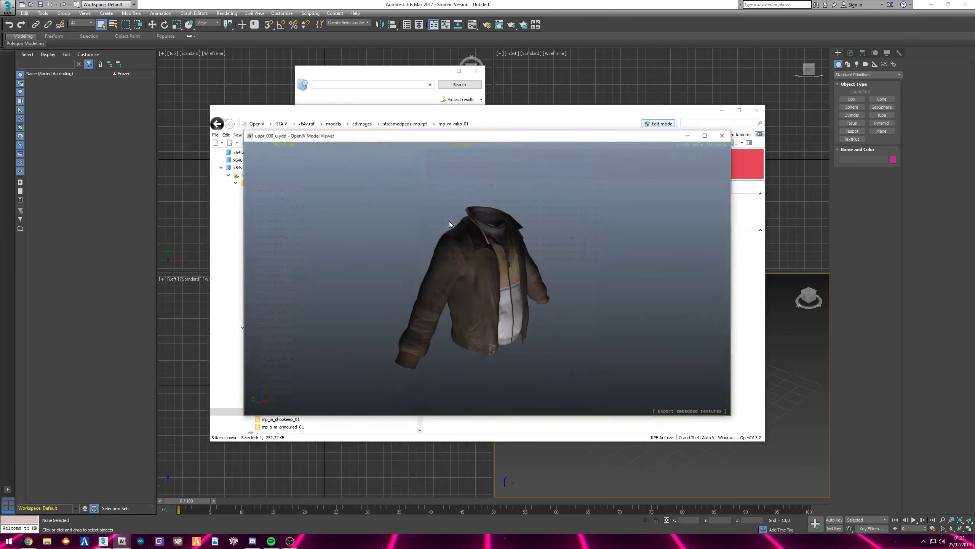
drag(526, 284, 467, 271)
scroll(490, 266, up, 3)
key(Escape)
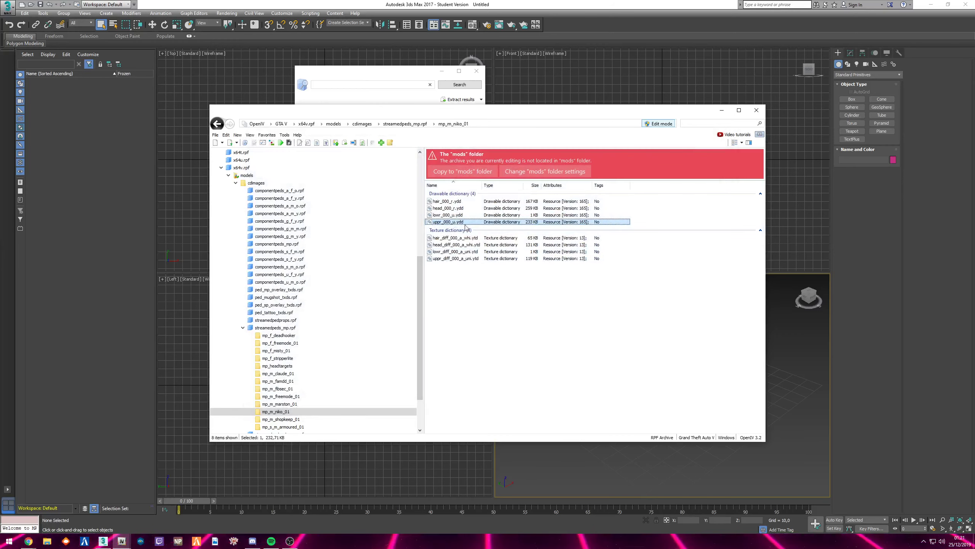
Start exporting uppr_000_u.ydd to openFormats, browsing to the Desktop for the destination
click(448, 258)
click(449, 222)
right_click(447, 223)
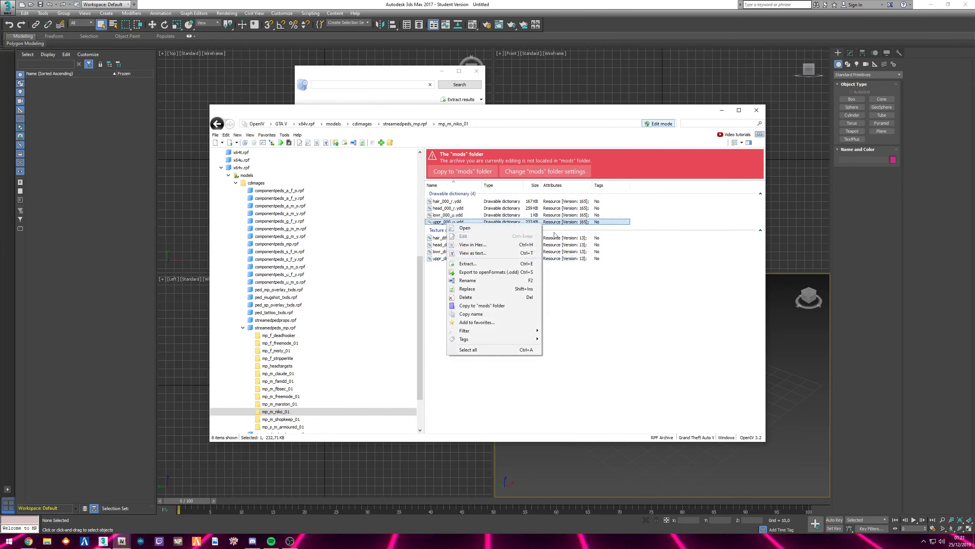
click(487, 271)
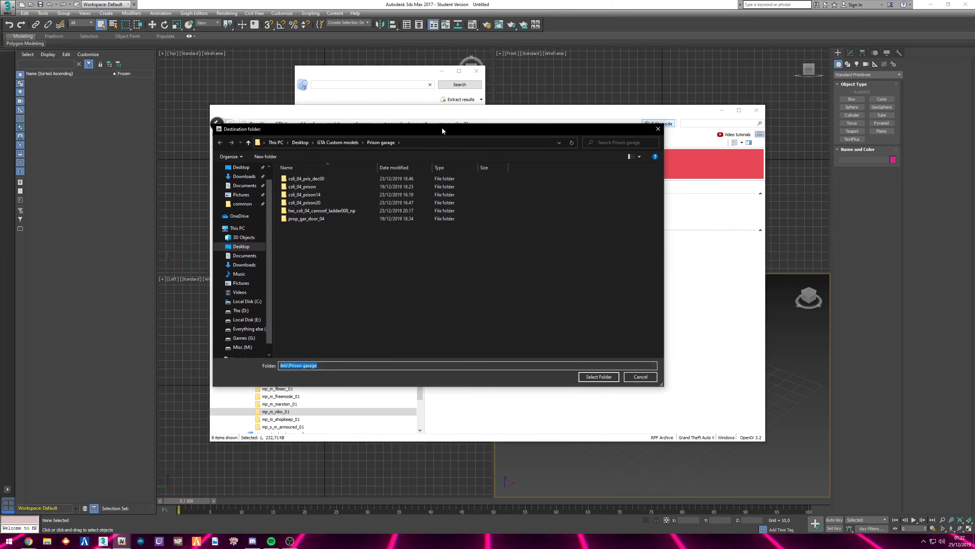
drag(443, 130, 509, 131)
click(307, 167)
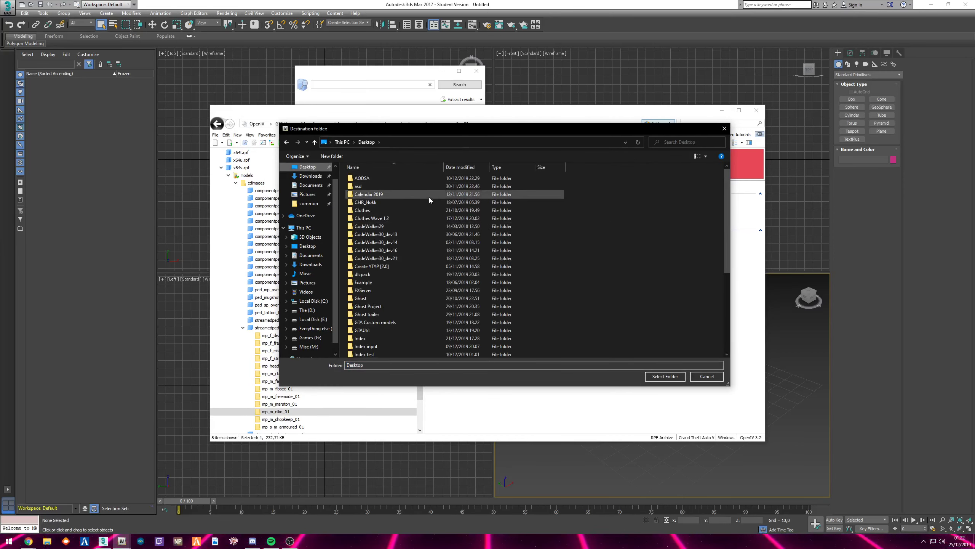
scroll(410, 245, down, 2)
click(388, 259)
key(t)
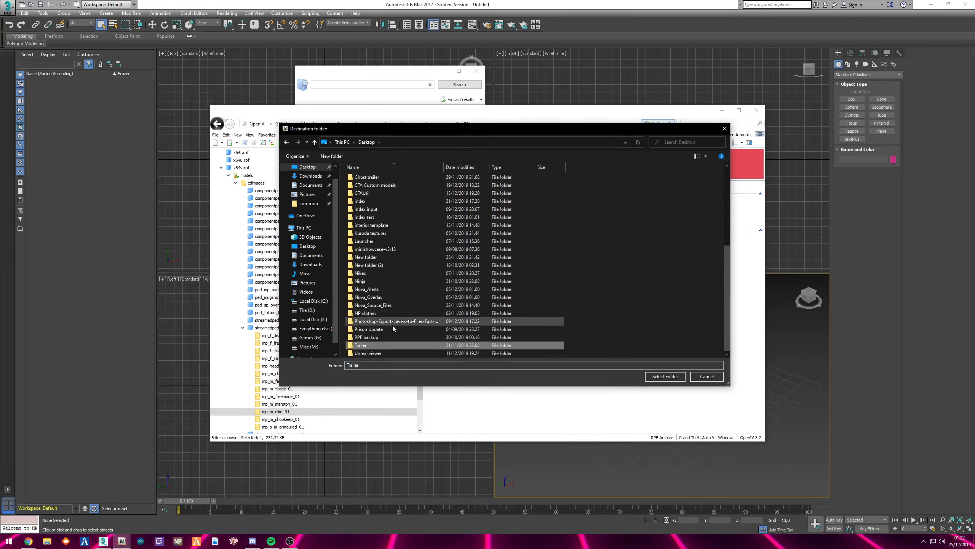
Create a folder named Clothing Tutorial on the Desktop and export the upper-body model into it
right_click(609, 266)
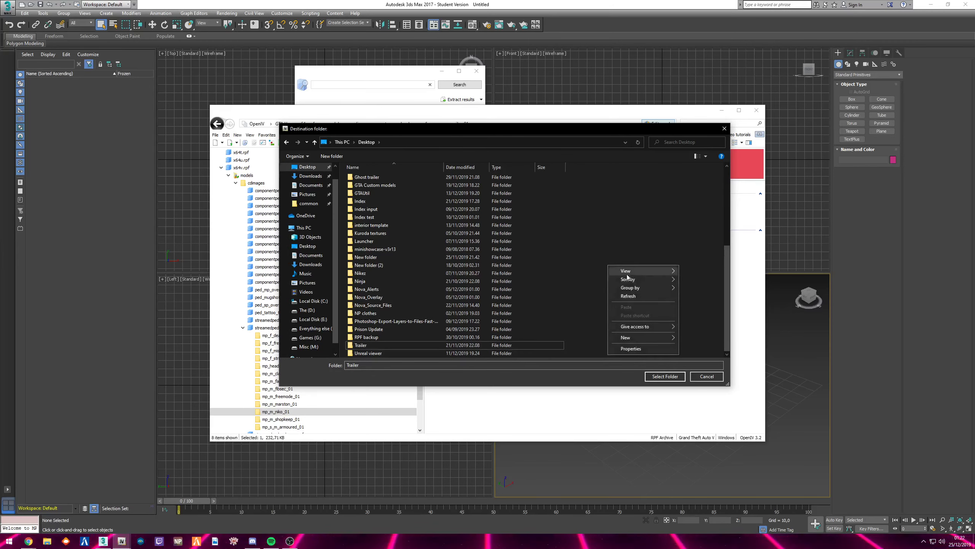
mouse_move(630, 337)
click(696, 338)
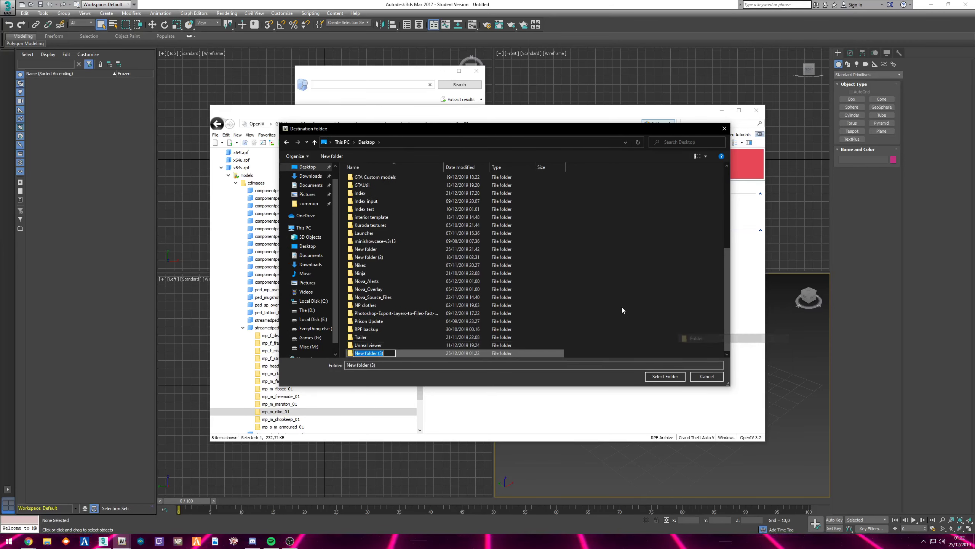
text(T)
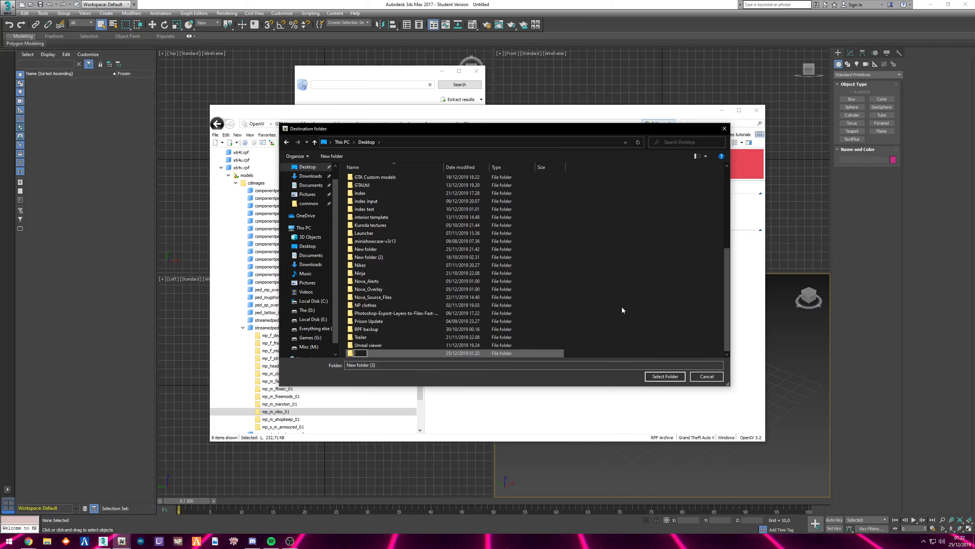
text(lothing Tutorial)
key(Return)
key(Return)
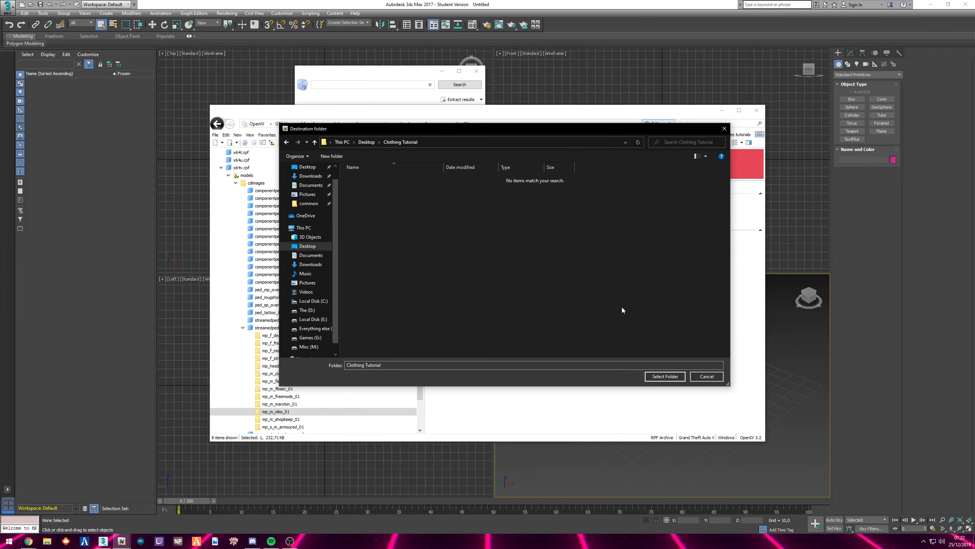
click(657, 376)
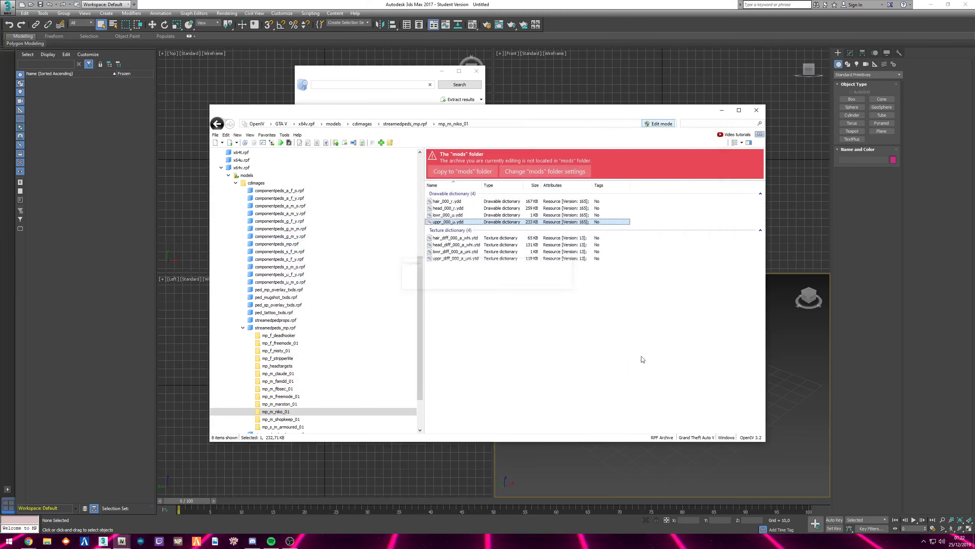
Export the texture dictionary uppr_diff_000_a_uni.ytd to openFormats in the Clothing Tutorial folder
click(456, 258)
right_click(448, 261)
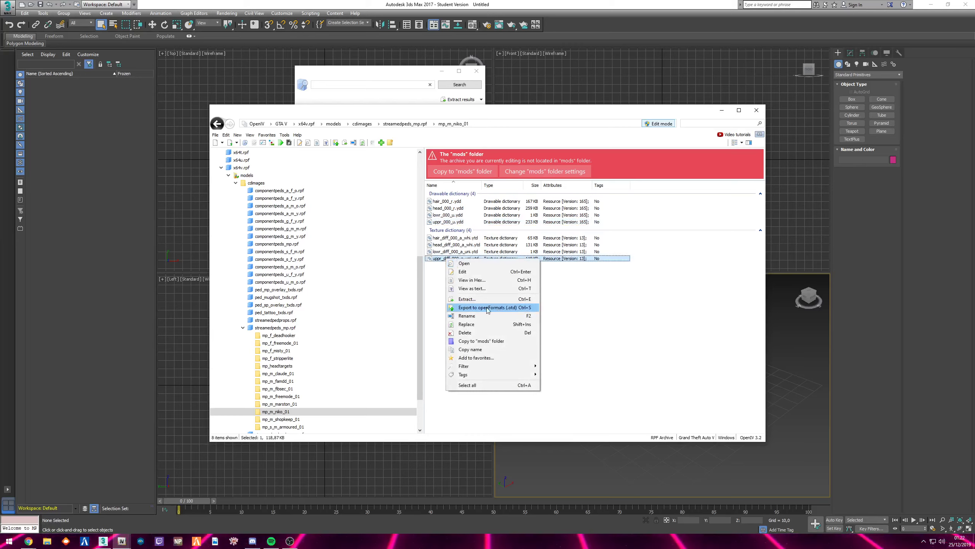
click(486, 308)
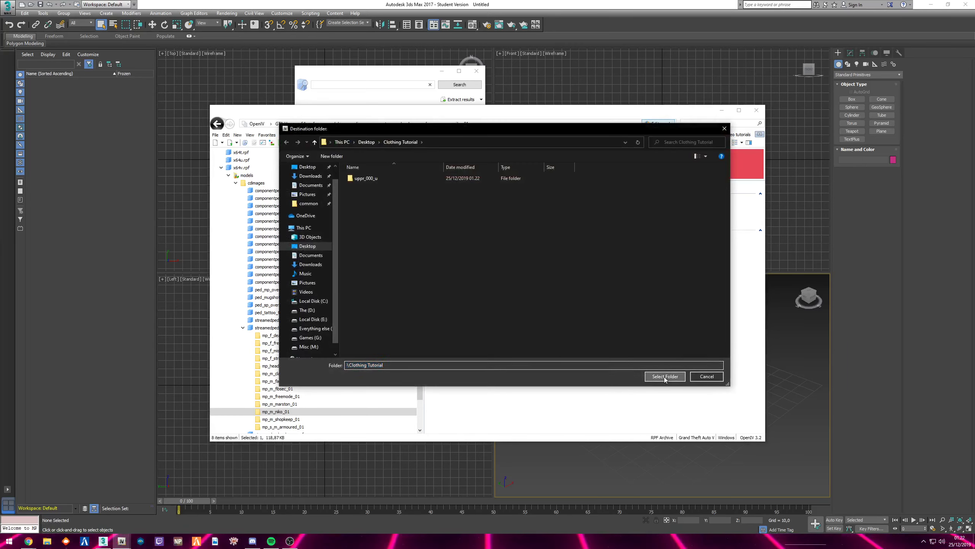
click(665, 378)
Arrange the OpenIV browser and search results windows side by side, and return to the beginning of the GTA V archive tree
drag(435, 112, 505, 149)
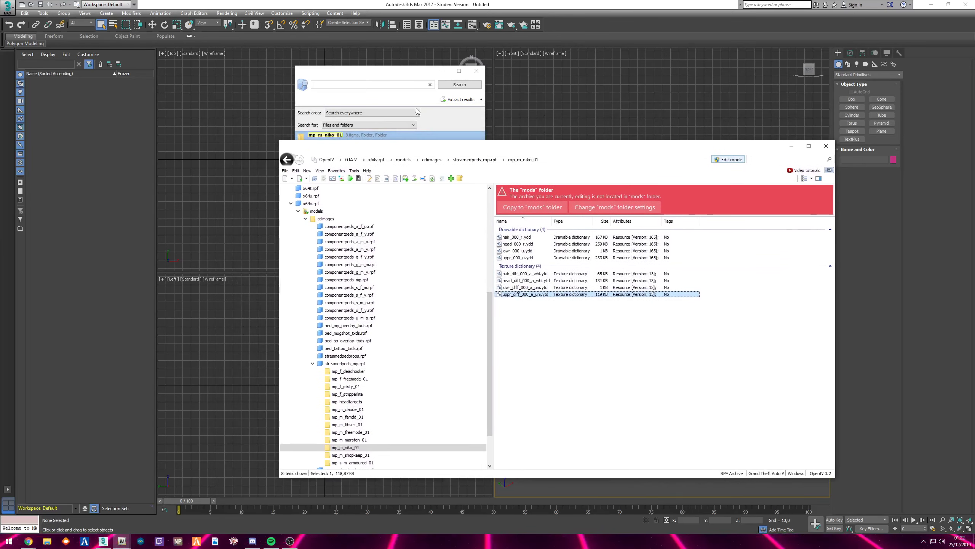
drag(403, 71, 304, 114)
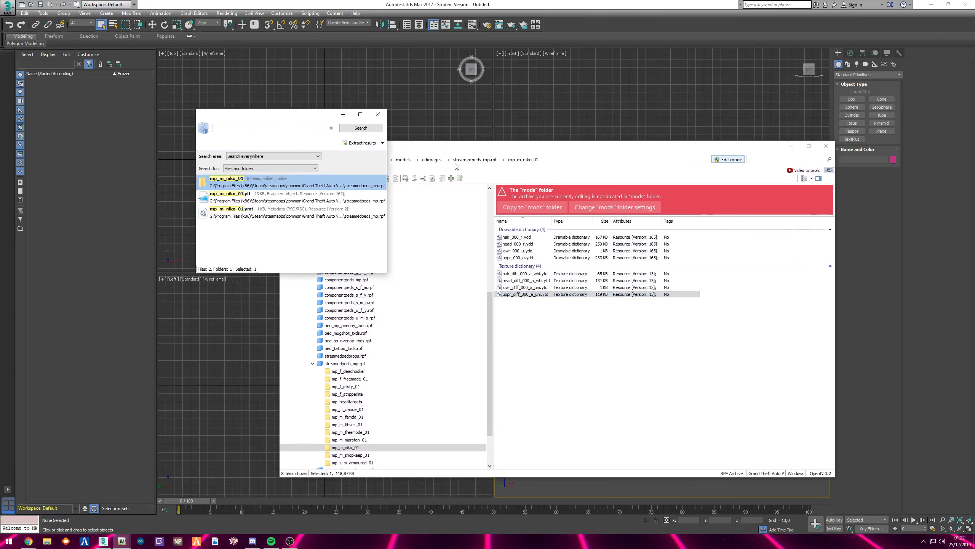
drag(464, 146, 468, 130)
scroll(441, 275, down, 3)
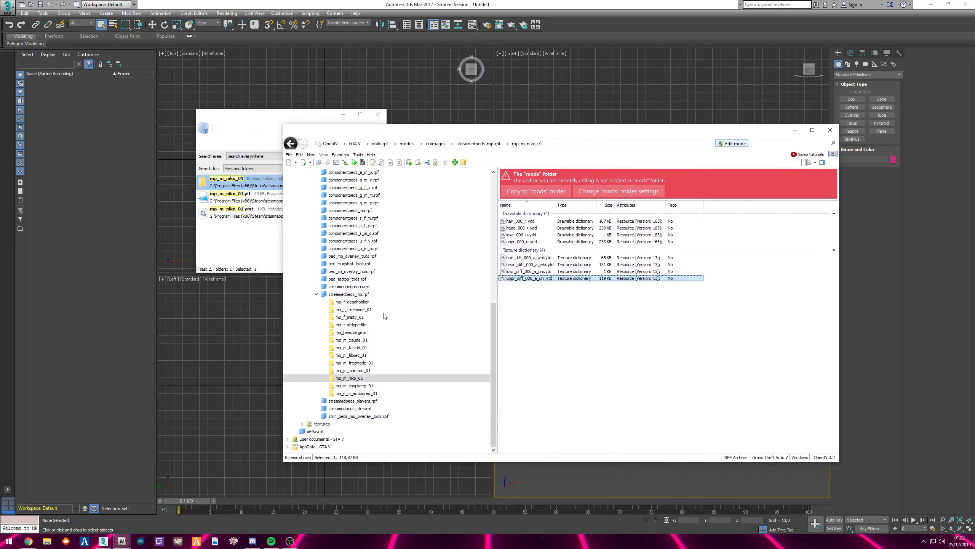
scroll(384, 316, up, 10)
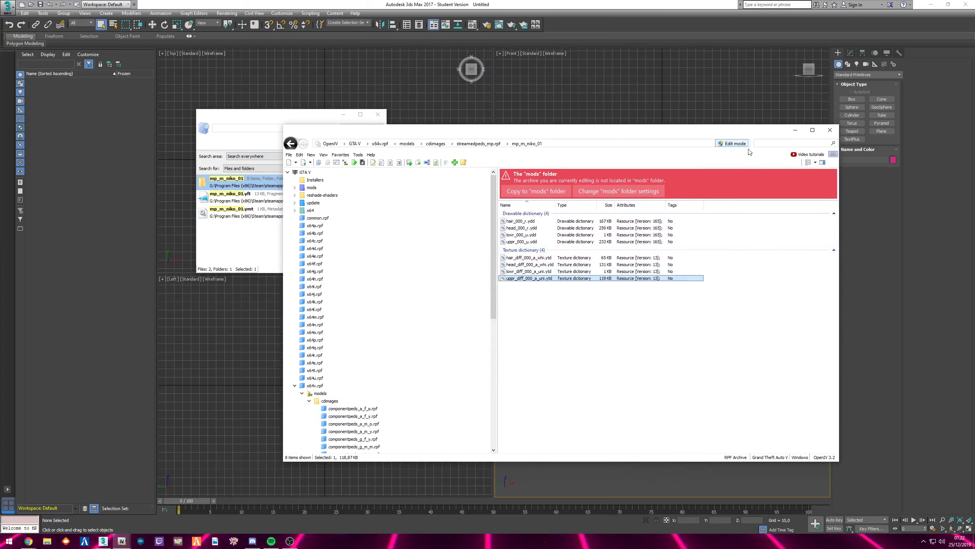
Open the favourite streamedpeds_mp.rpf archive and bring its folders into view in the archive tree
click(780, 144)
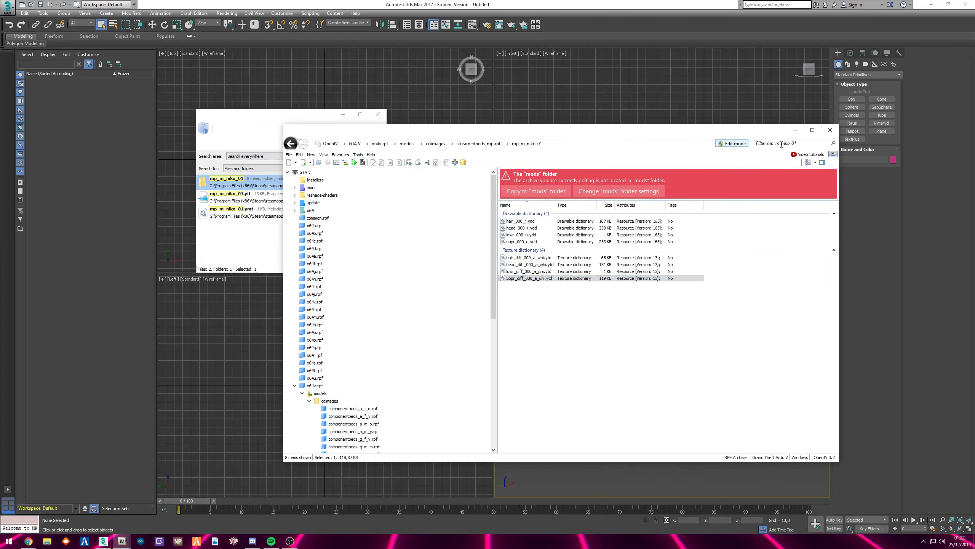
click(340, 155)
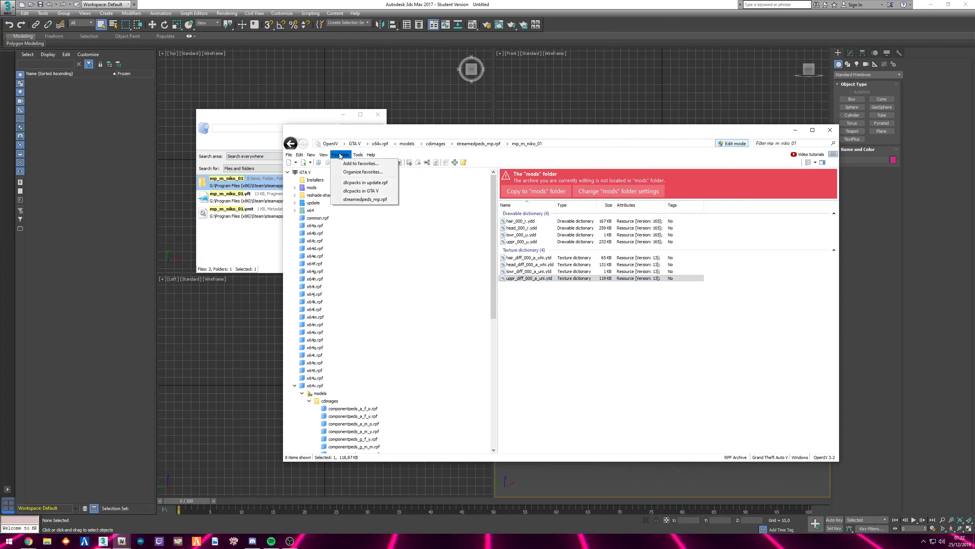
click(365, 199)
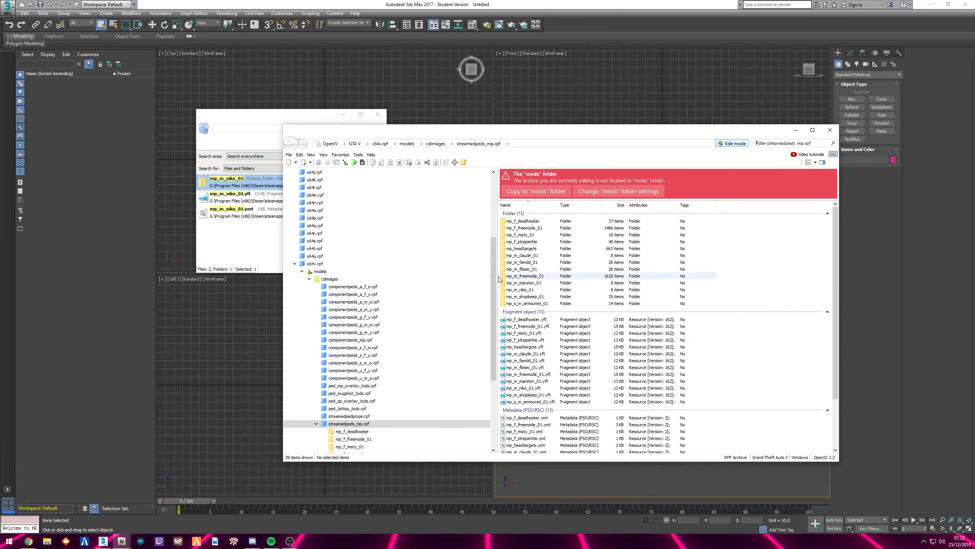
scroll(336, 308, down, 4)
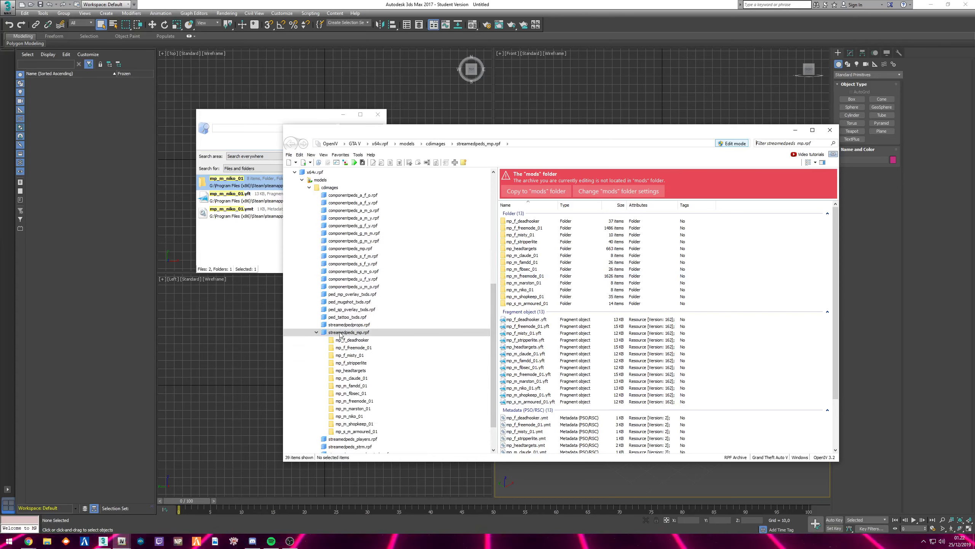
scroll(364, 336, down, 2)
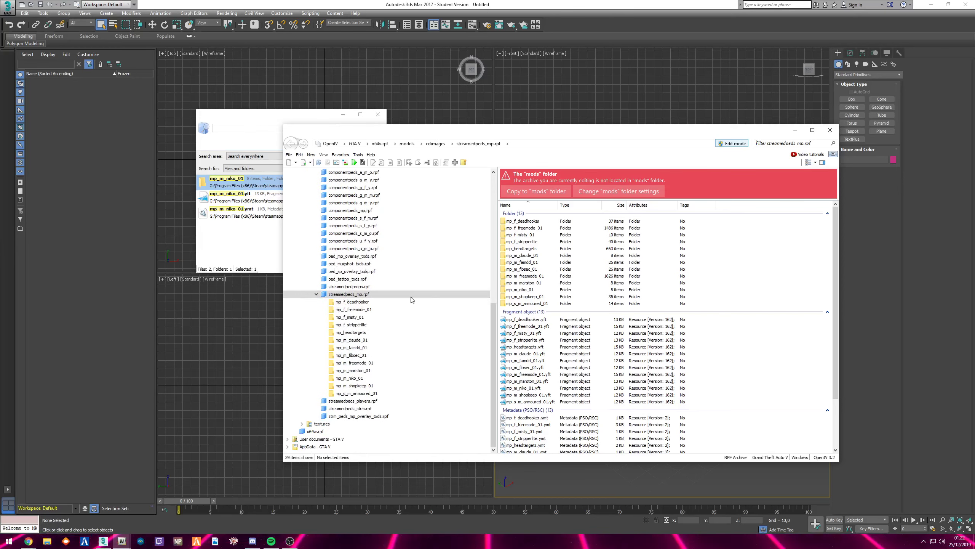
Export the skeleton of mp_m_freemode_01.yft to openFormats in the Clothing Tutorial folder
scroll(552, 321, down, 2)
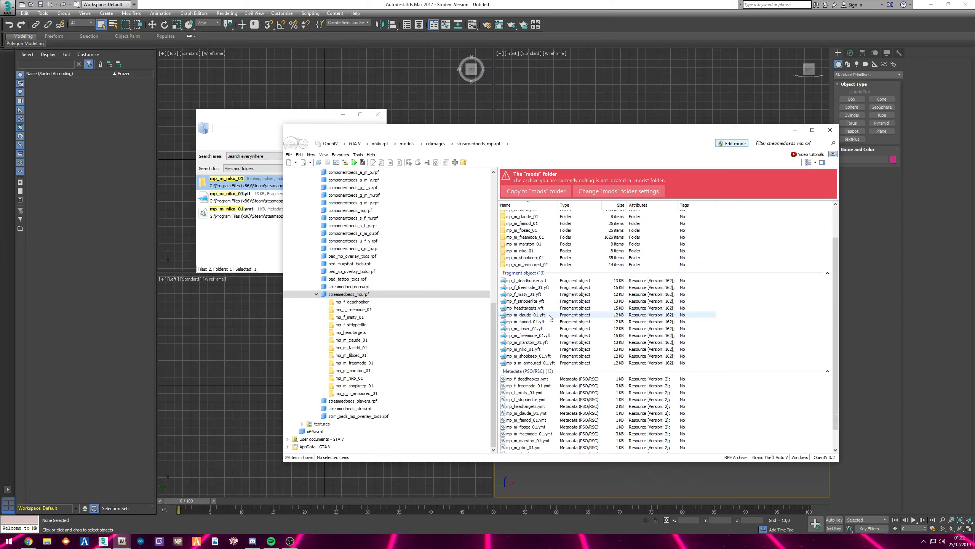
click(513, 335)
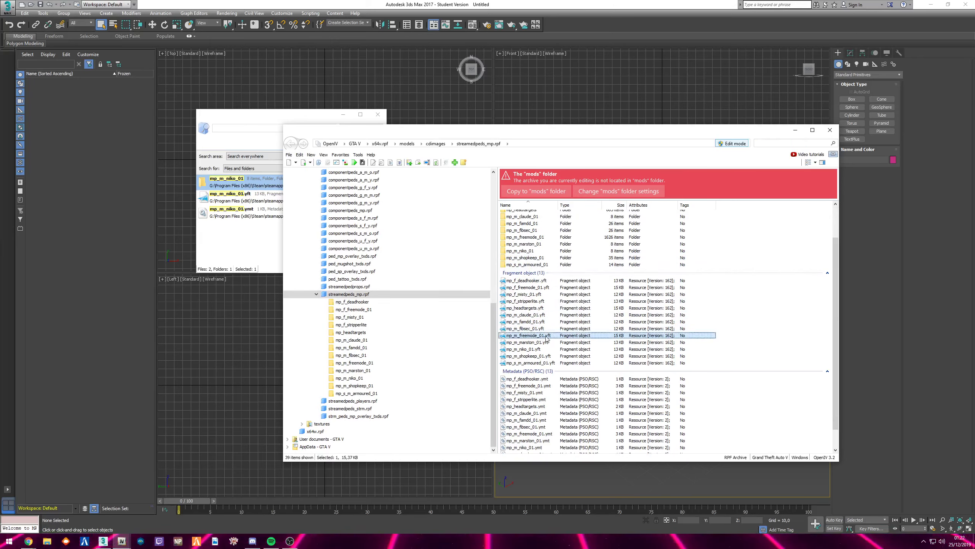
click(517, 289)
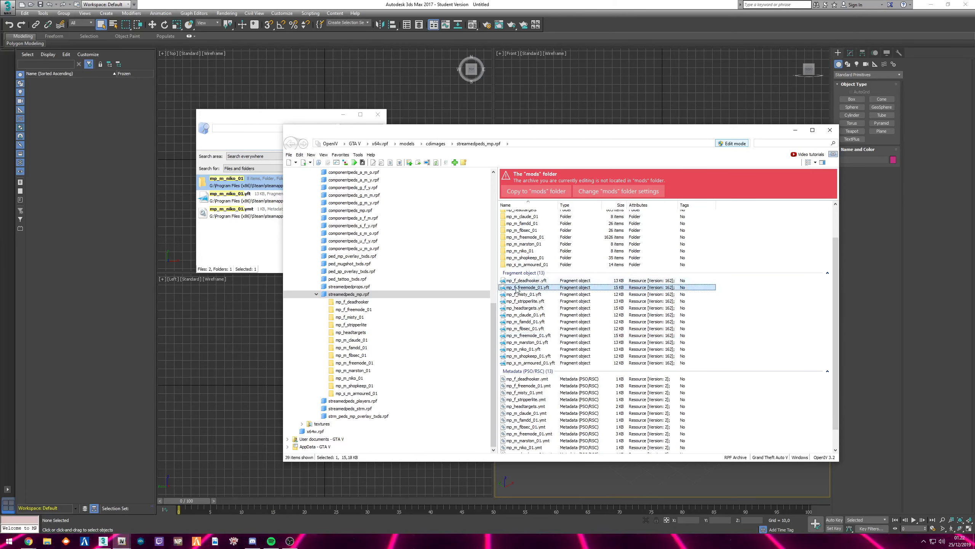
click(516, 336)
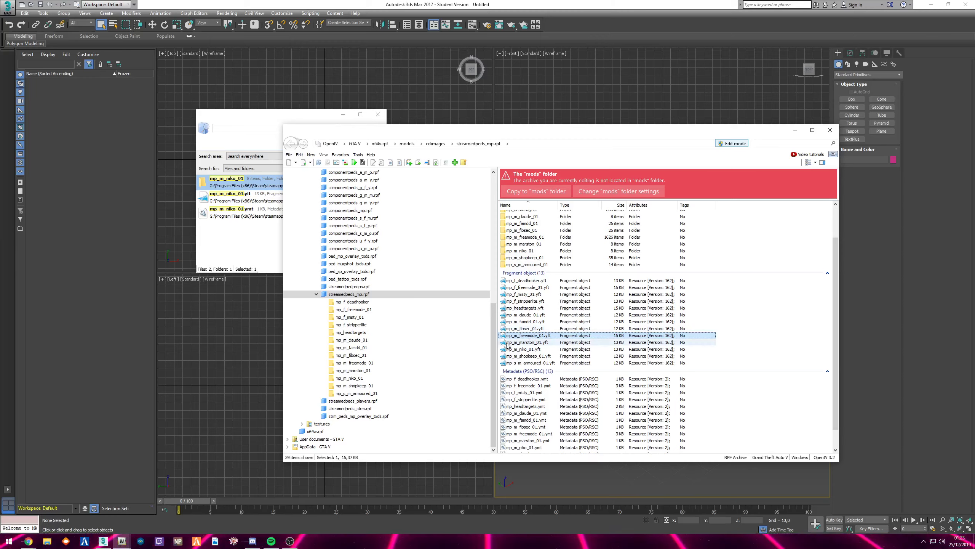
right_click(528, 337)
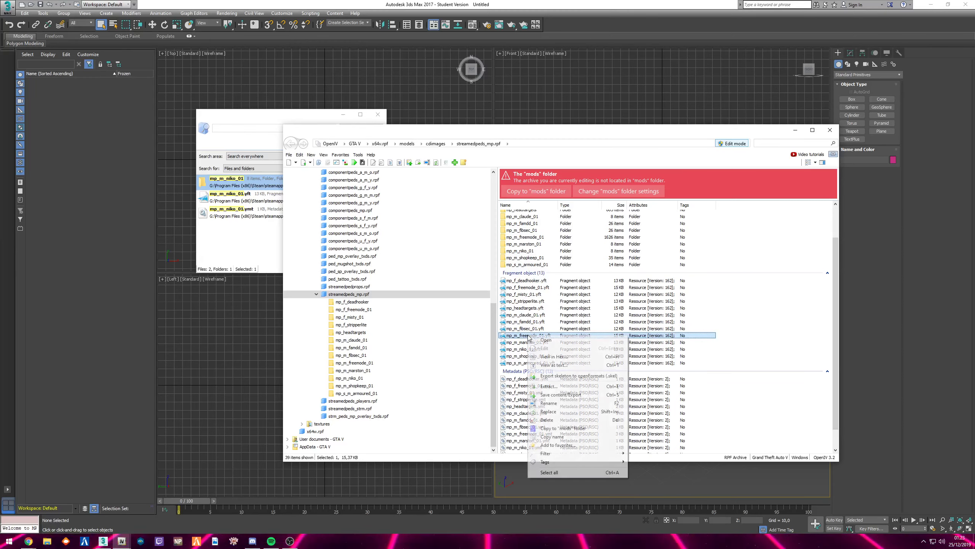
click(574, 375)
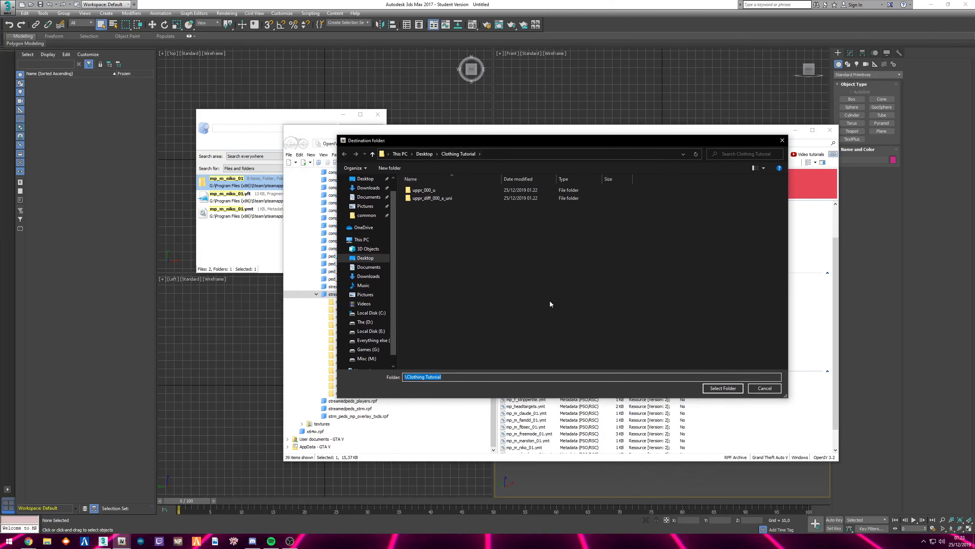
click(723, 388)
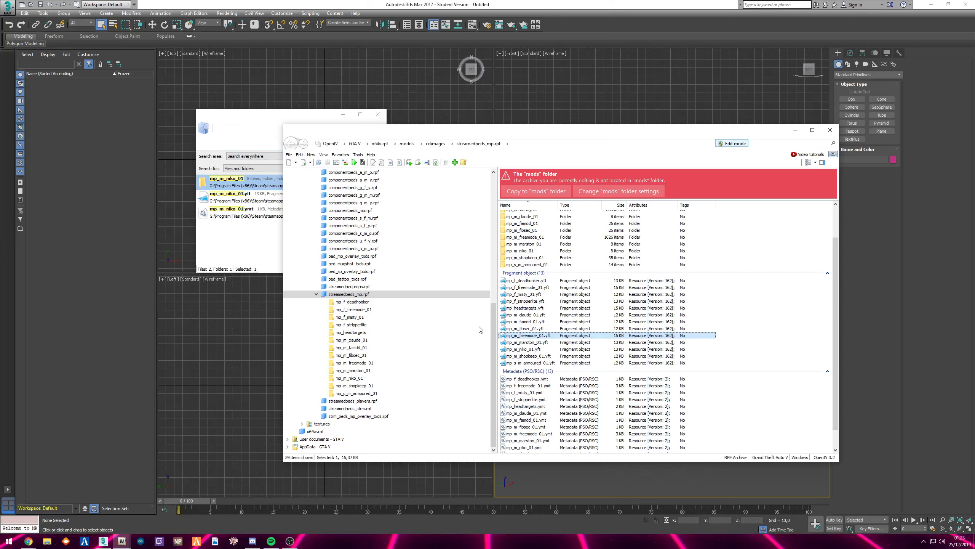
Open the favourite dlcpacks folder of GTA V under update/x64 and go through its DLC folders
drag(493, 329, 487, 201)
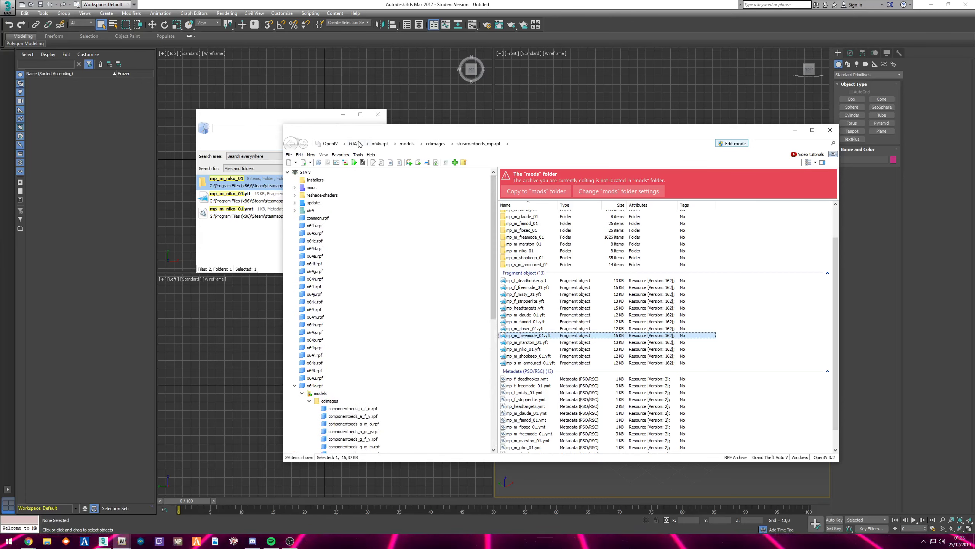
click(345, 154)
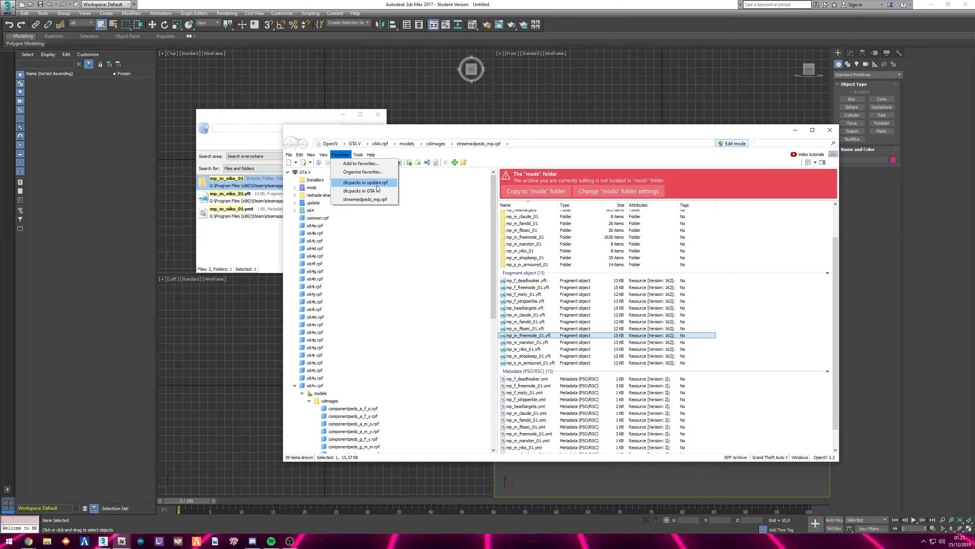
click(370, 186)
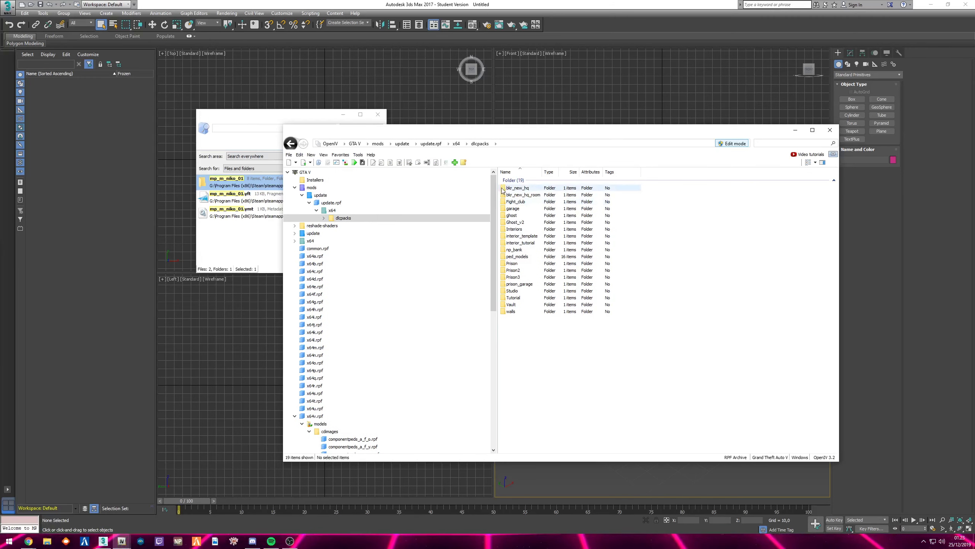
click(358, 154)
mouse_move(340, 154)
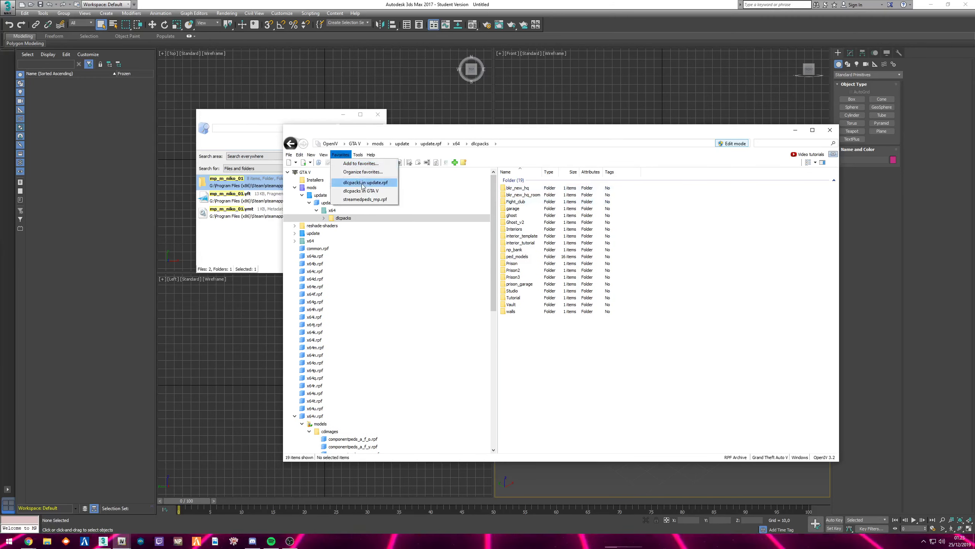
click(367, 192)
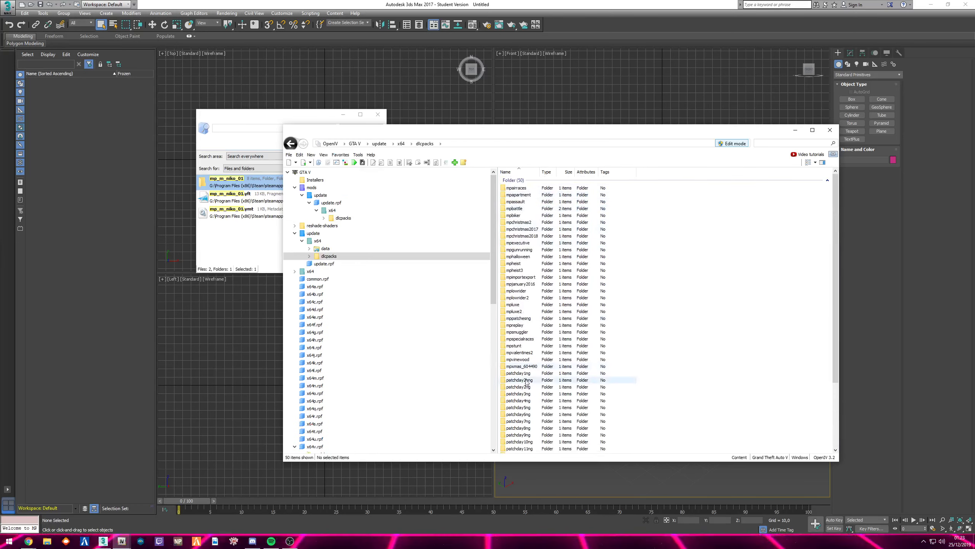
scroll(539, 257, down, 4)
Switch to the clothing gallery in Chrome and open the male JBIB page from the root of tobii.space
mouse_move(28, 541)
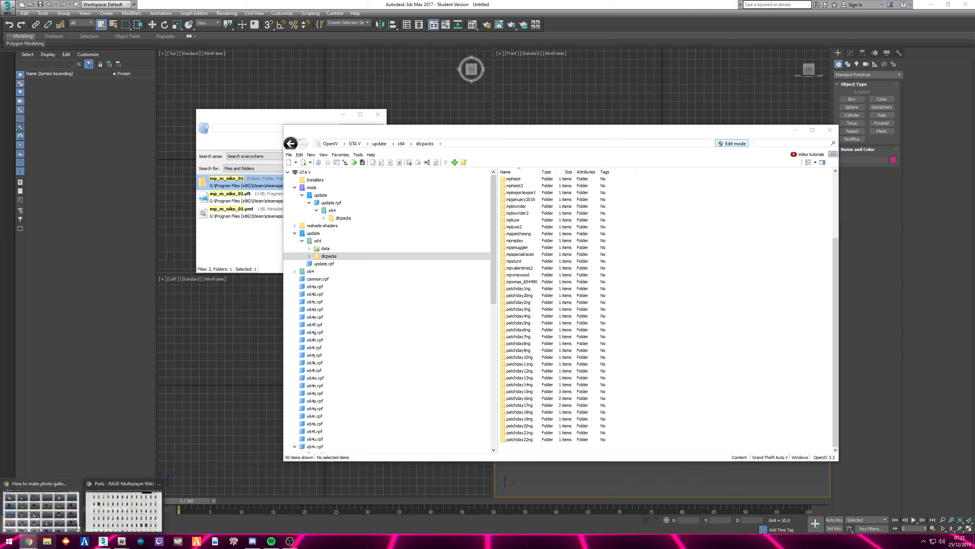
click(39, 509)
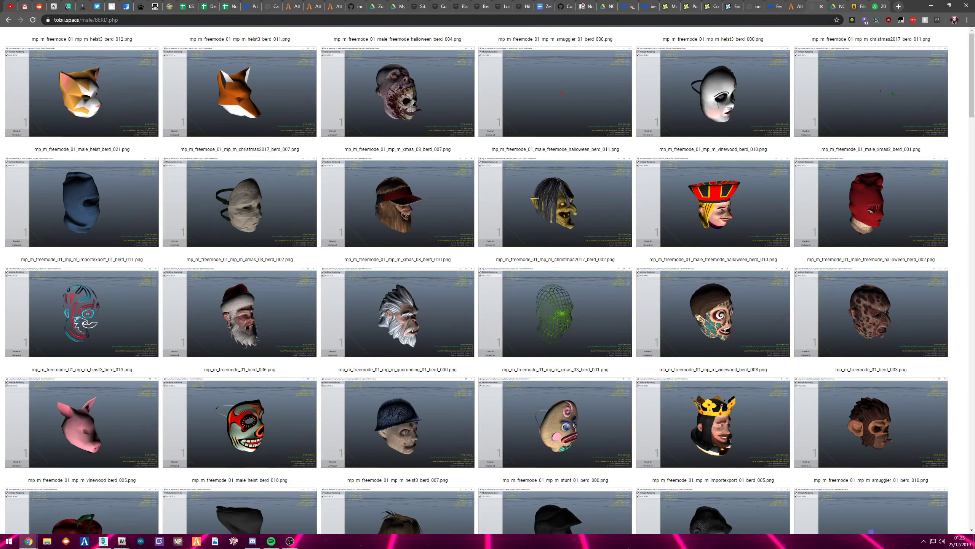
drag(123, 22, 81, 21)
key(BackSpace)
key(Return)
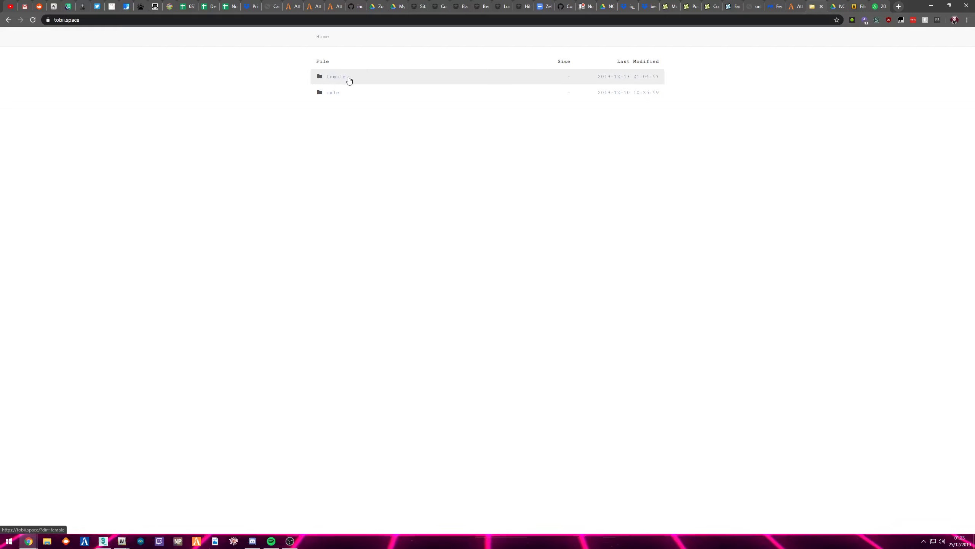
click(332, 98)
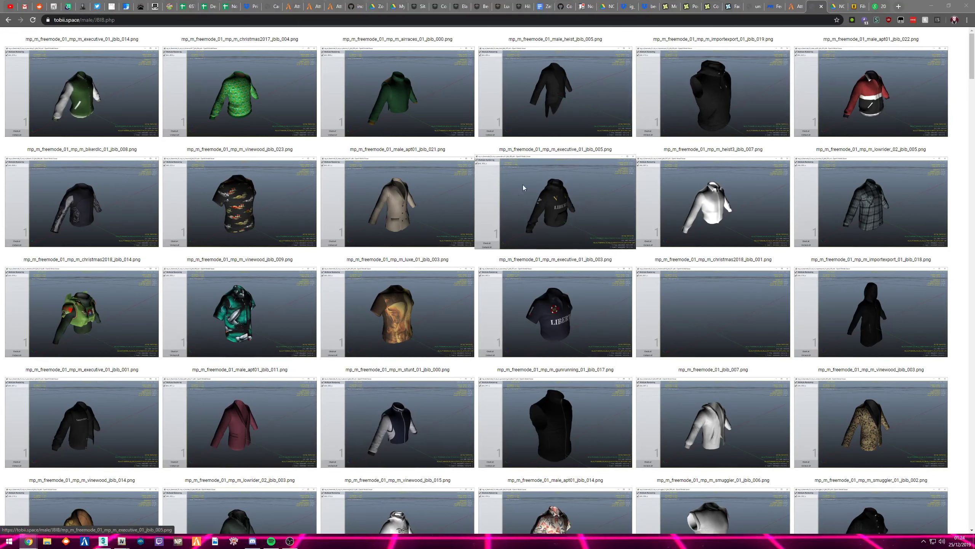
Open Niko's picture on the RAGE Multiplayer wiki Peds page and compare his jacket with the JBIB gallery
key(alt+Tab)
alt+click(303, 299)
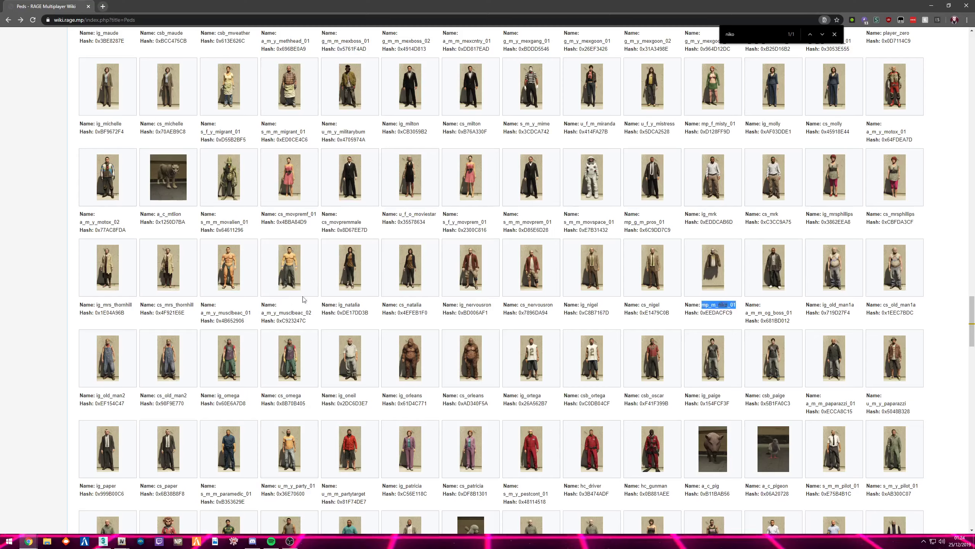
click(717, 290)
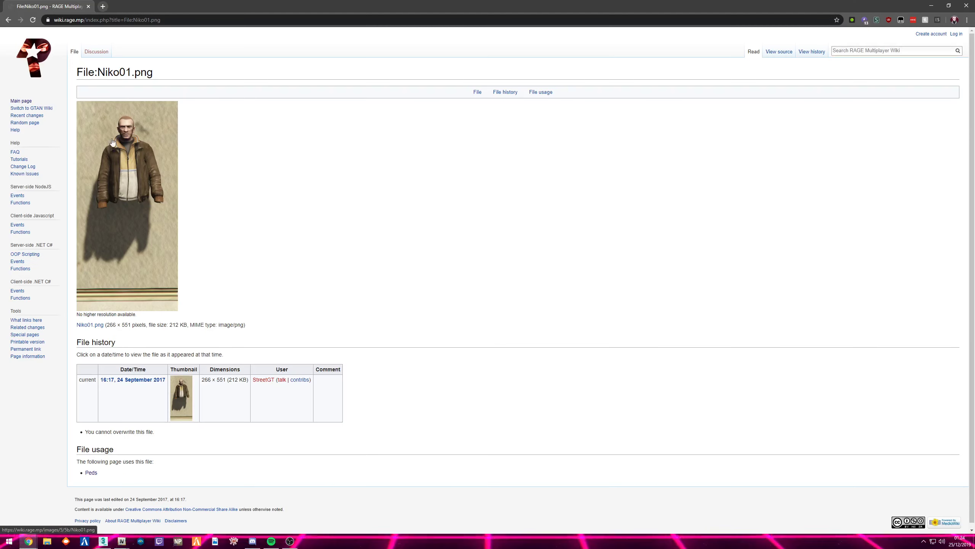
key(alt+Tab)
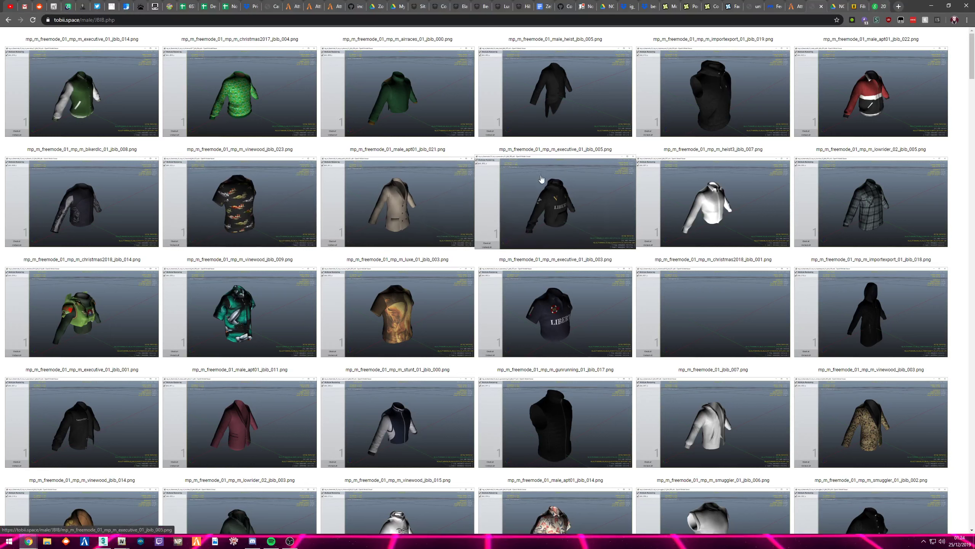
key(alt+Tab)
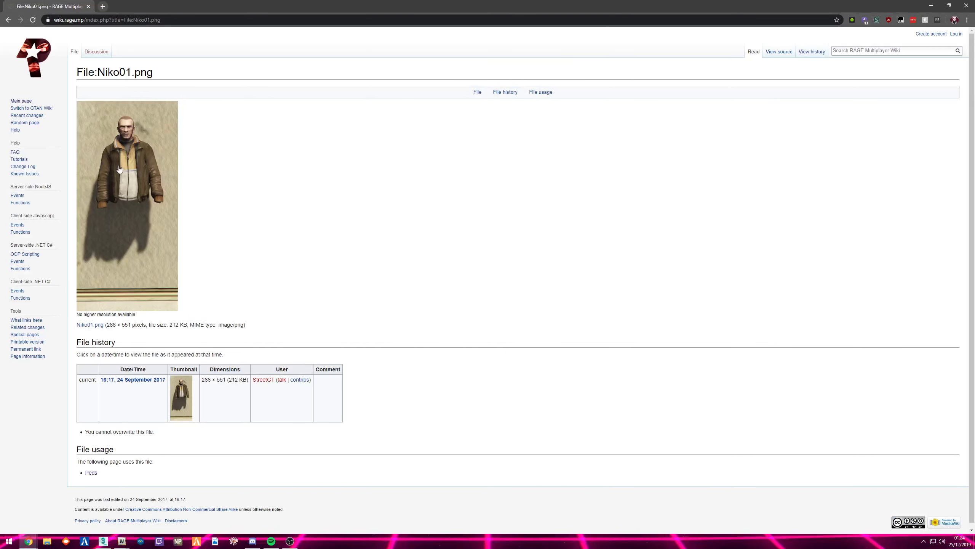
key(alt+Tab)
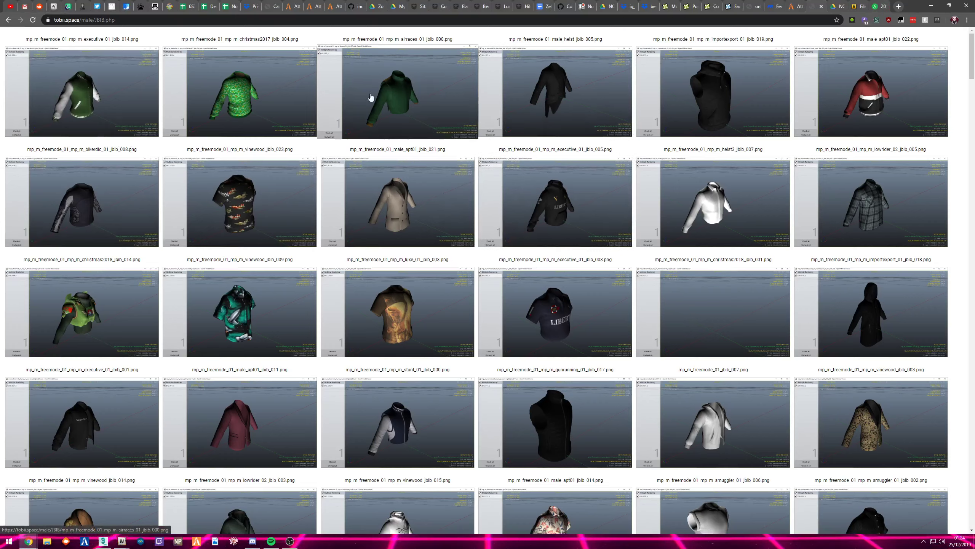
Look through the JBIB gallery for a similar jacket and enlarge the preview of mp_m_freemode_01_mp_m_battle_jbib_009
scroll(118, 200, down, 3)
scroll(125, 195, down, 7)
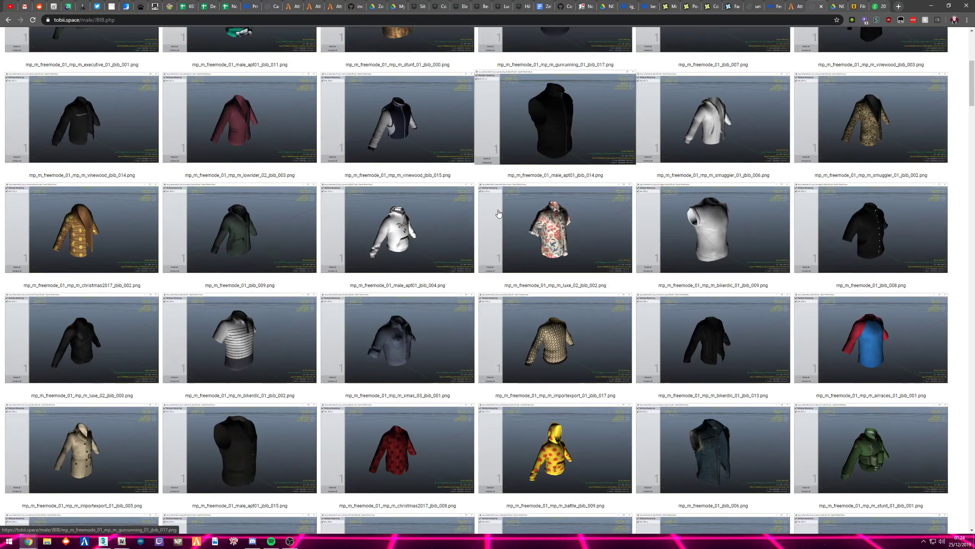
scroll(636, 221, down, 2)
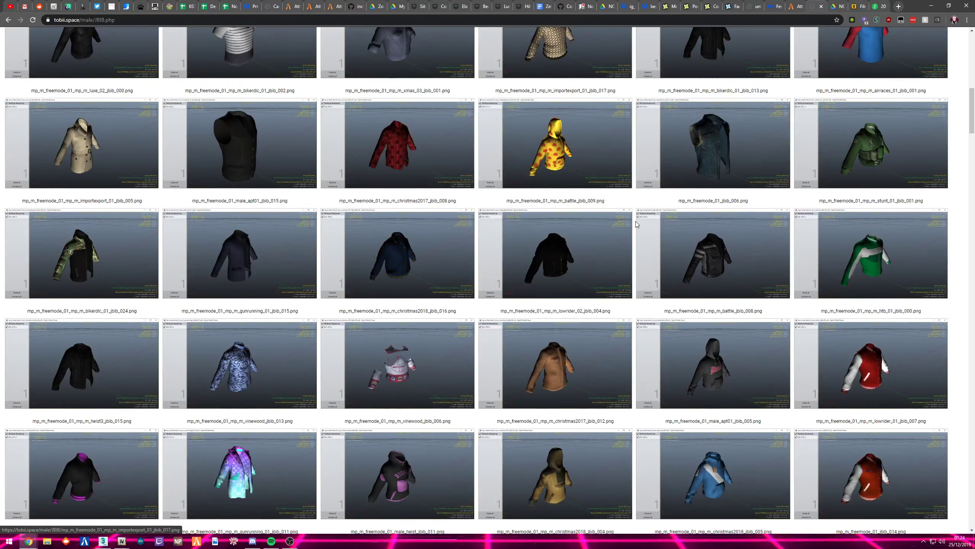
scroll(625, 221, down, 3)
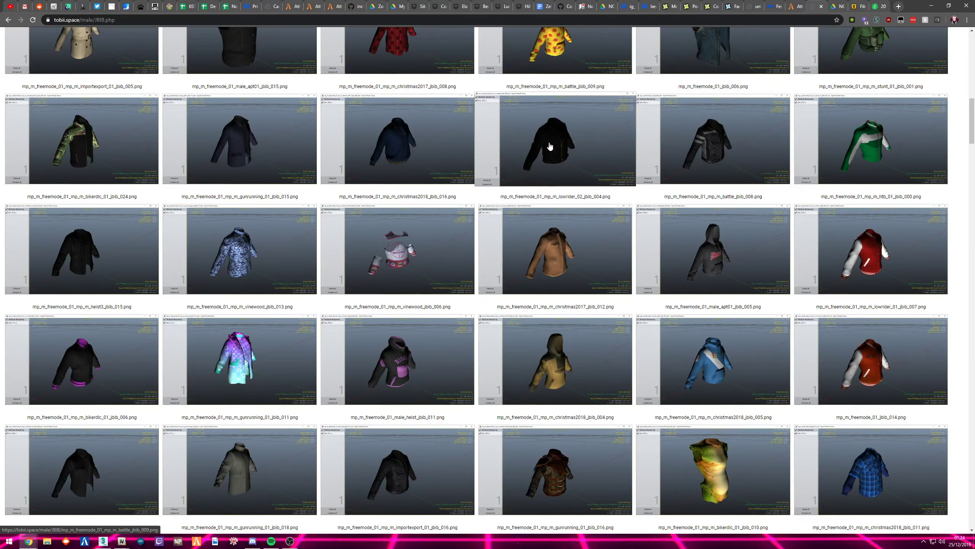
scroll(552, 148, down, 1)
click(563, 100)
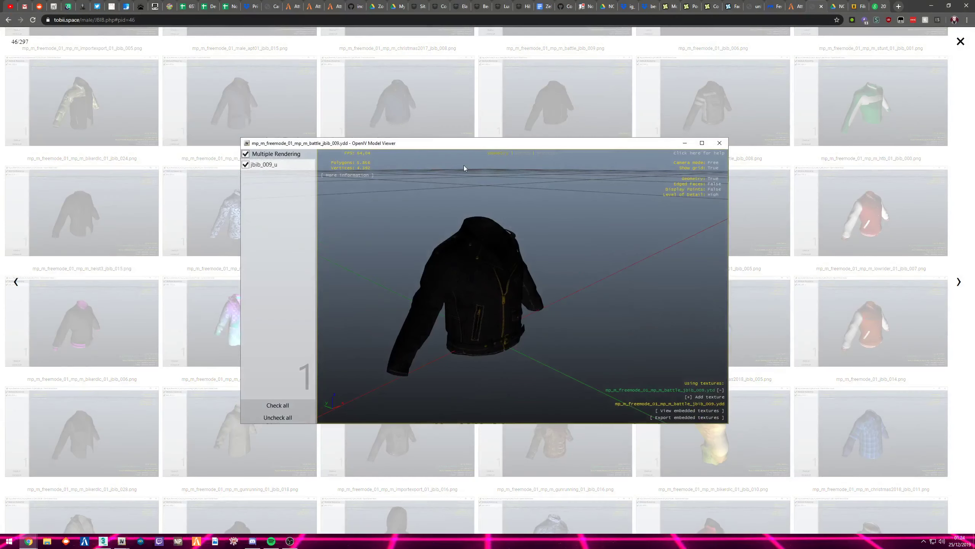
key(Escape)
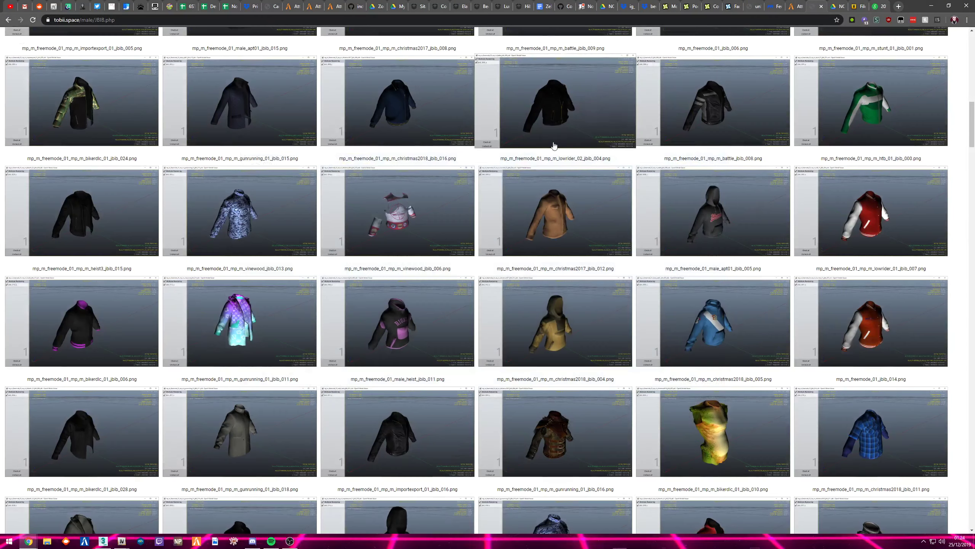
Highlight mp_m_freemode_01_mp_m_battle in the matching jacket's caption and switch back to the dlcpacks folder in OpenIV
scroll(531, 92, up, 1)
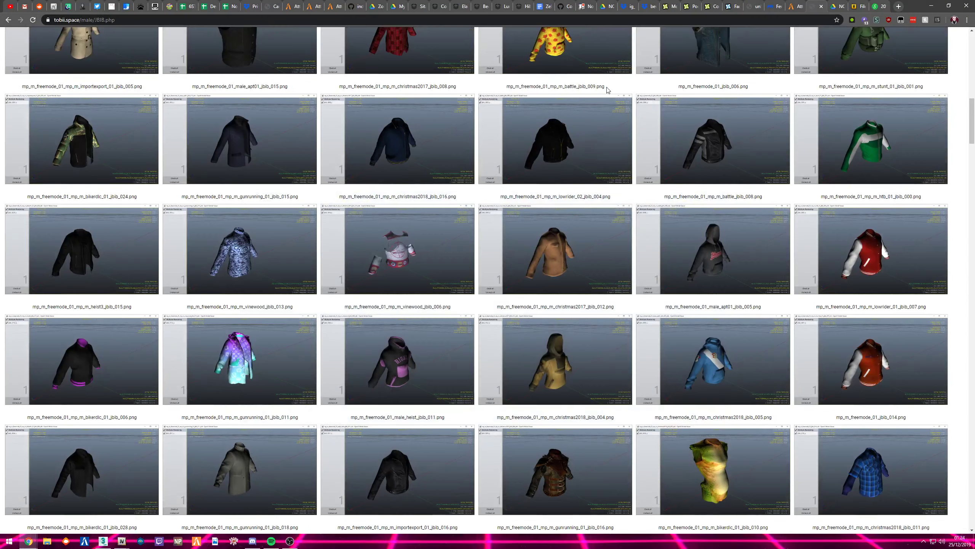
drag(519, 86, 540, 87)
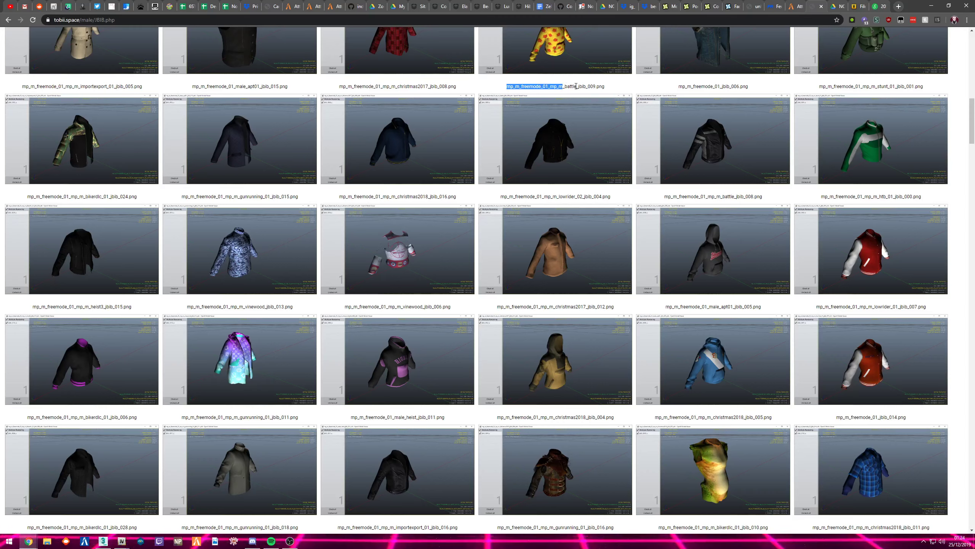
drag(506, 87, 574, 89)
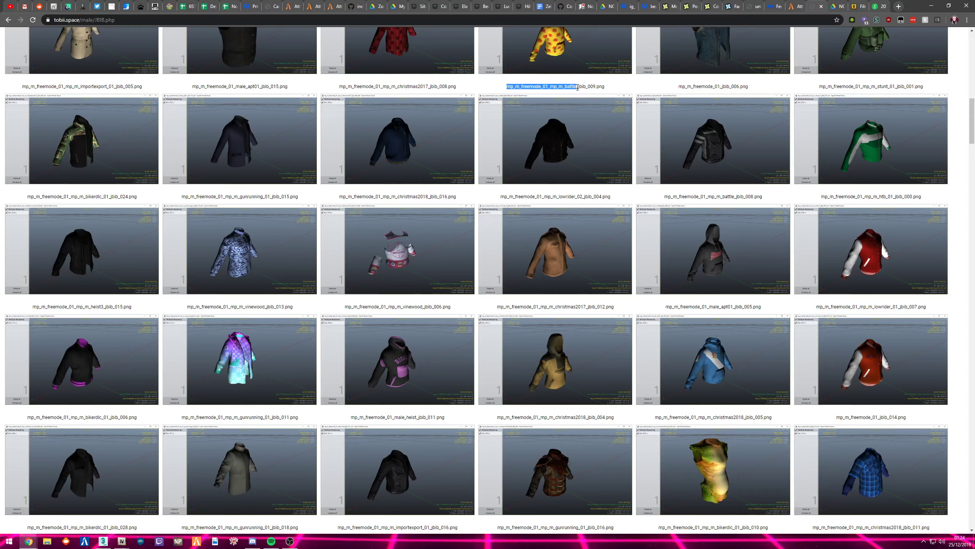
key(alt+Tab)
key(alt+Tab)
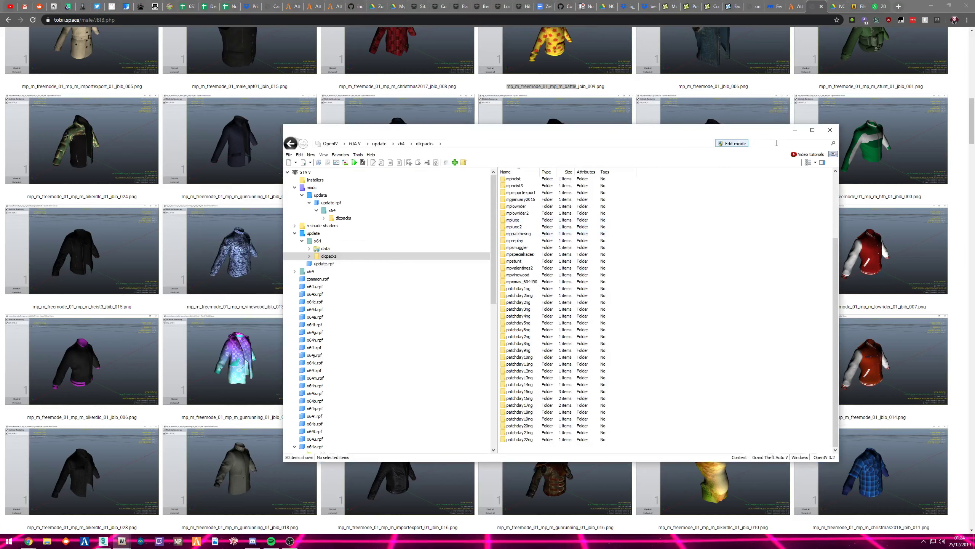
Search everywhere in the game files for mp_m_freemode_01_mp_m_battle
click(777, 143)
text(mp_m_freemode_01_mp_m_battle)
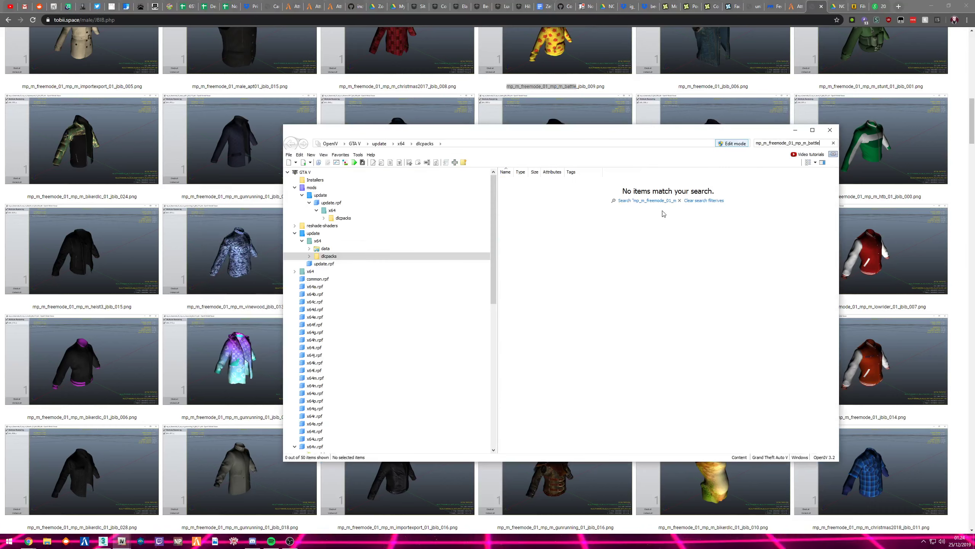
click(661, 200)
drag(271, 118, 646, 90)
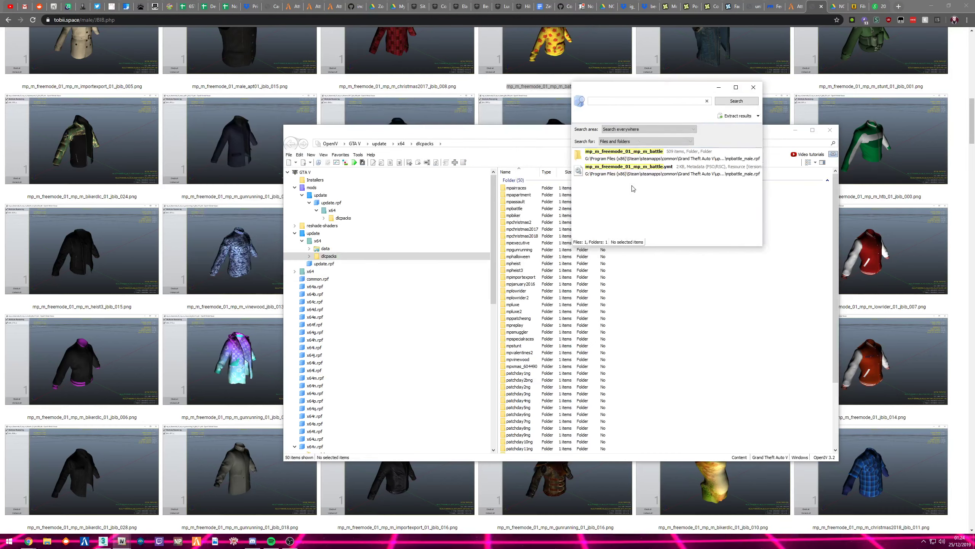
Open the mp_m_freemode_01_mp_m_battle folder from the search results and close the search window
double_click(633, 154)
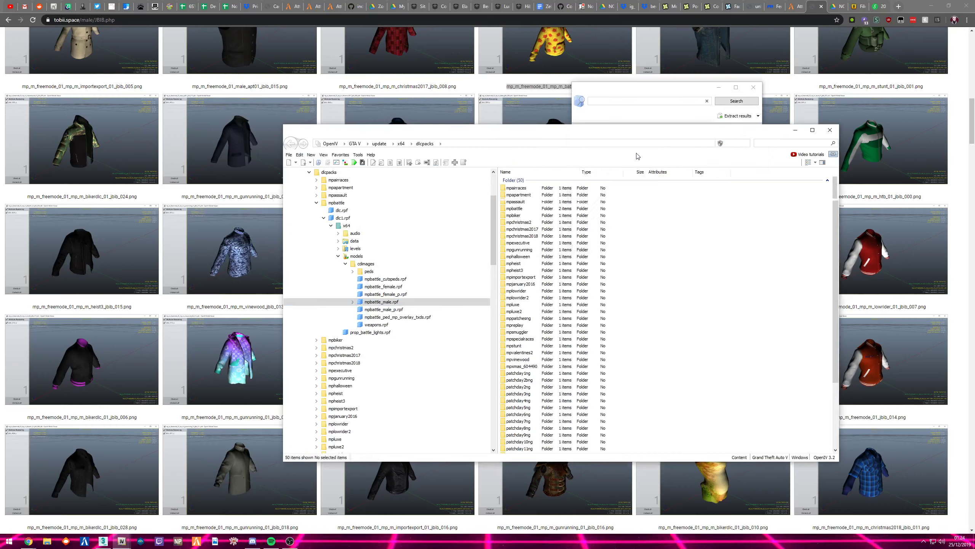
click(552, 222)
double_click(551, 222)
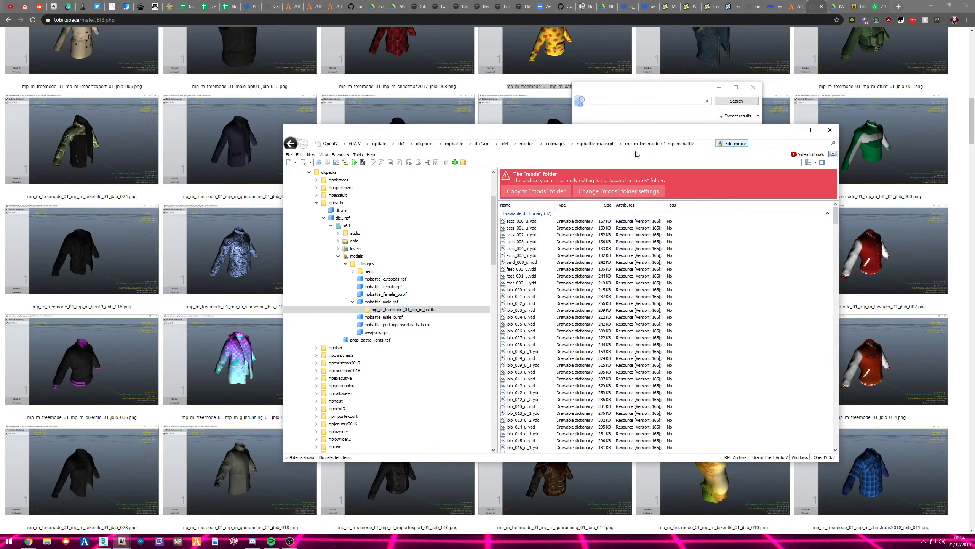
click(752, 88)
drag(637, 131, 636, 213)
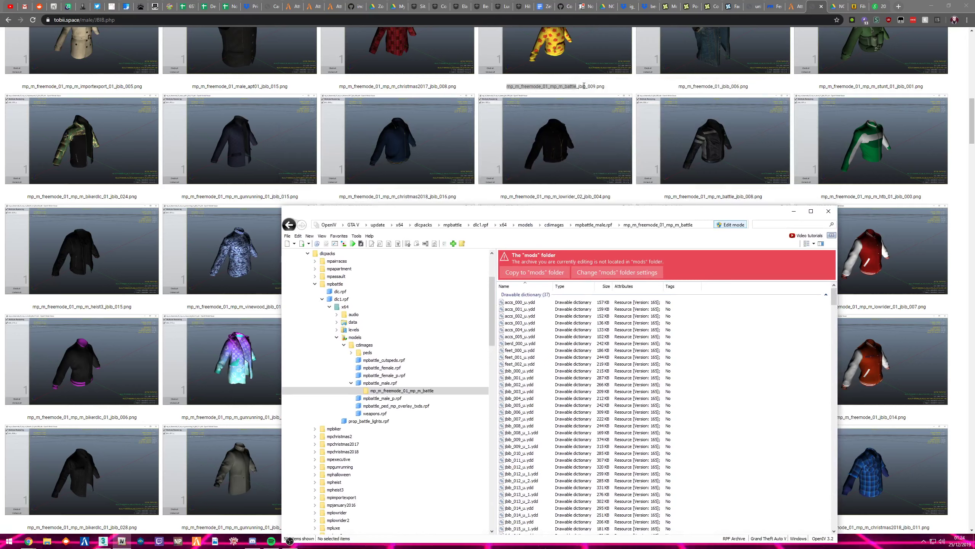
Preview jbib_009_u.ydd in the model viewer and inspect the jacket from several angles
scroll(535, 380, down, 2)
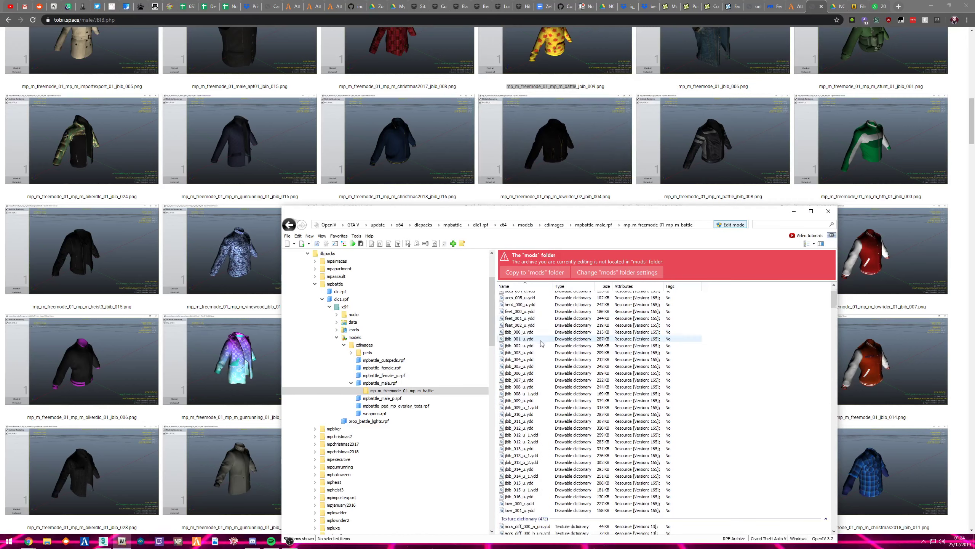
double_click(523, 401)
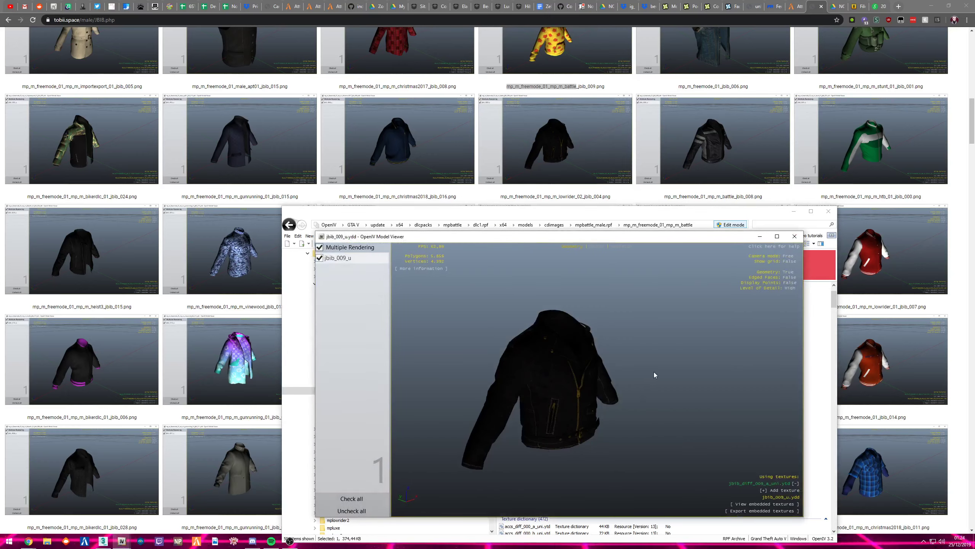
scroll(654, 372, up, 3)
drag(654, 372, 527, 369)
drag(630, 355, 670, 351)
scroll(513, 329, up, 2)
scroll(670, 351, down, 4)
key(Escape)
Export jbib_009_u.ydd to openFormats in the Clothing Tutorial folder on the Desktop
drag(550, 212, 473, 124)
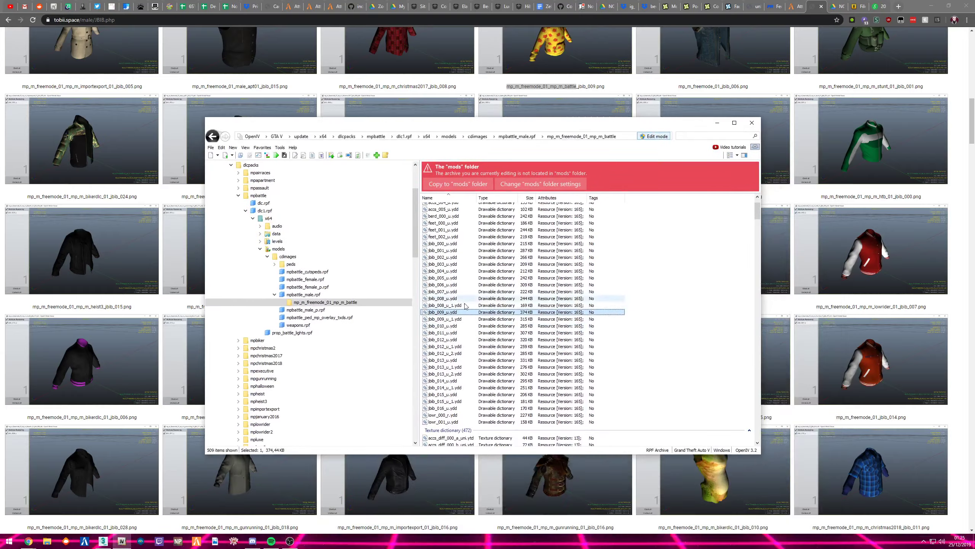
right_click(442, 311)
click(488, 360)
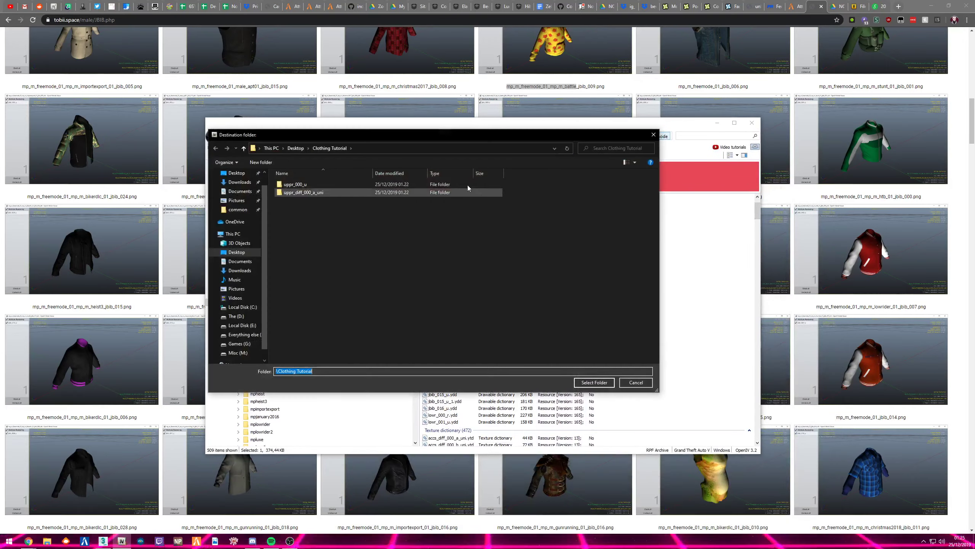
click(591, 383)
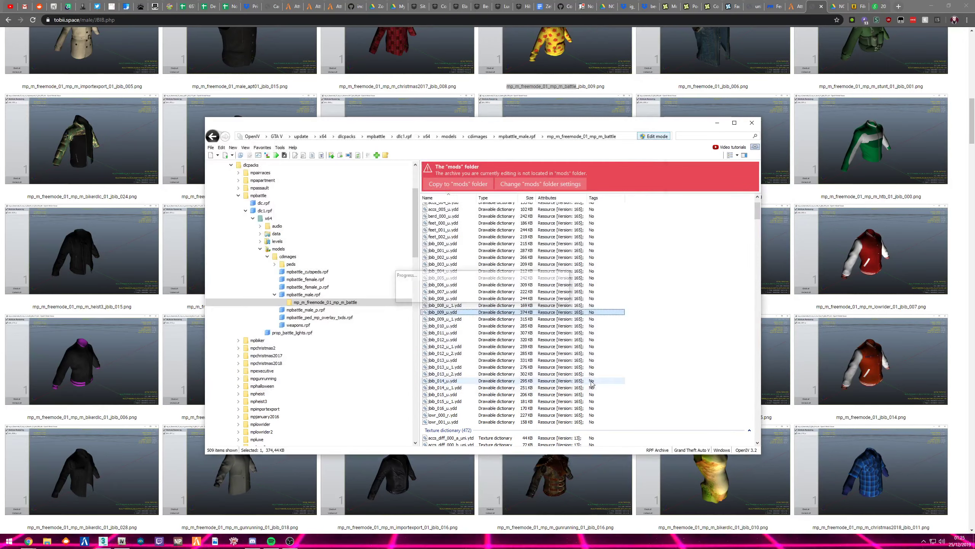
Filter the folder by jbib and export the texture jbib_diff_009_a_uni.ytd to openFormats in the Clothing Tutorial folder
scroll(468, 297, down, 20)
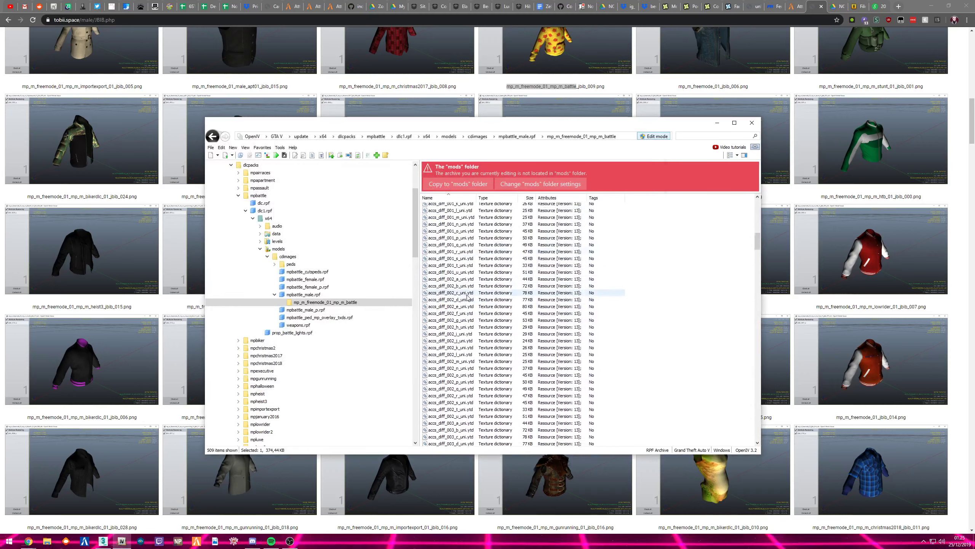
scroll(468, 296, down, 7)
click(691, 135)
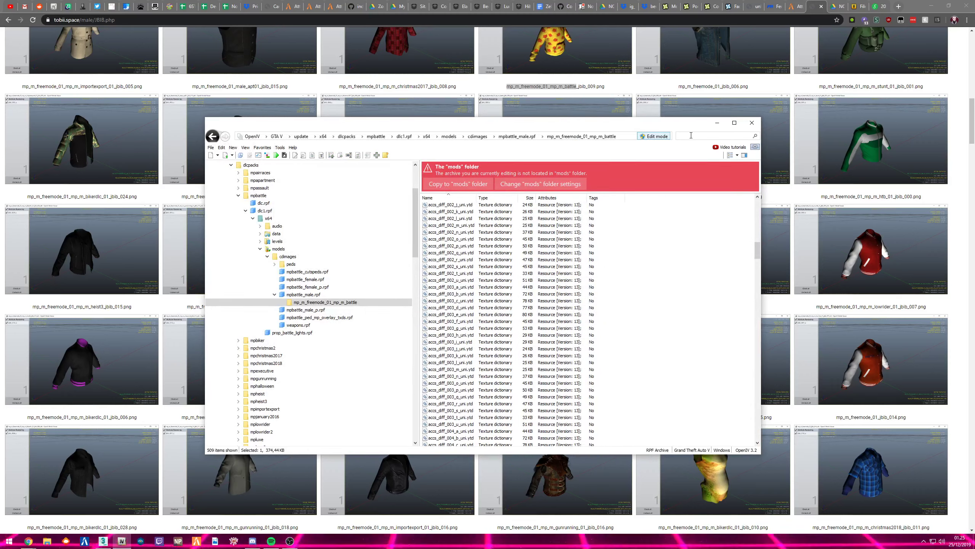
scroll(477, 279, down, 10)
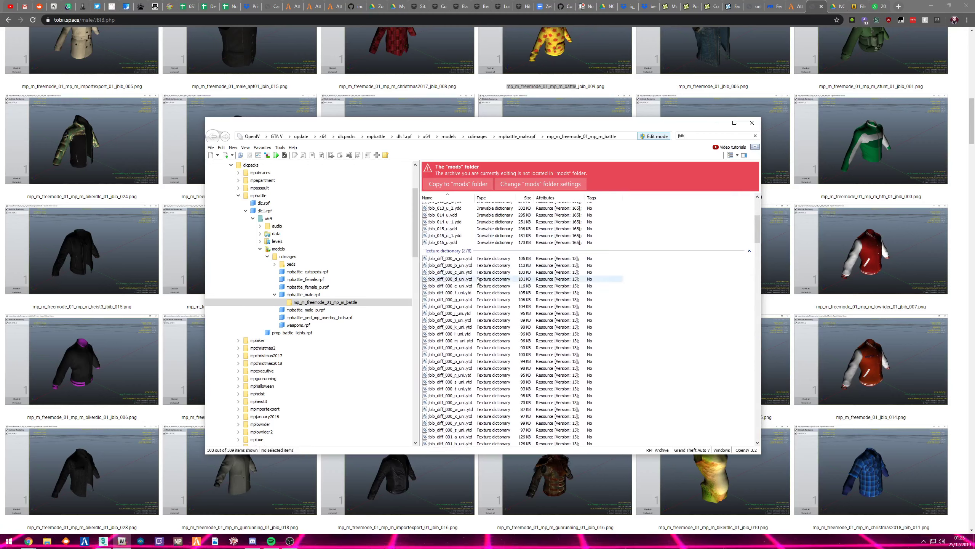
scroll(465, 295, down, 20)
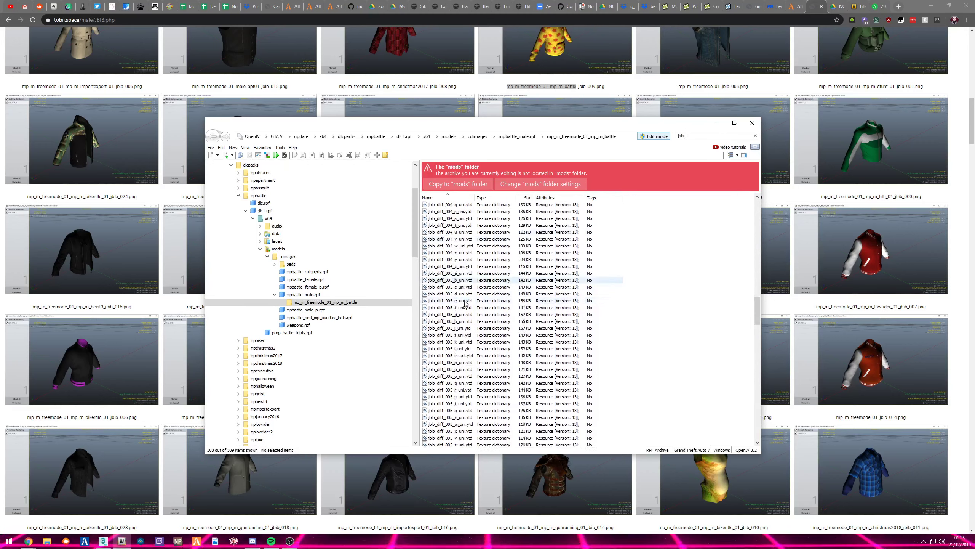
scroll(468, 302, down, 15)
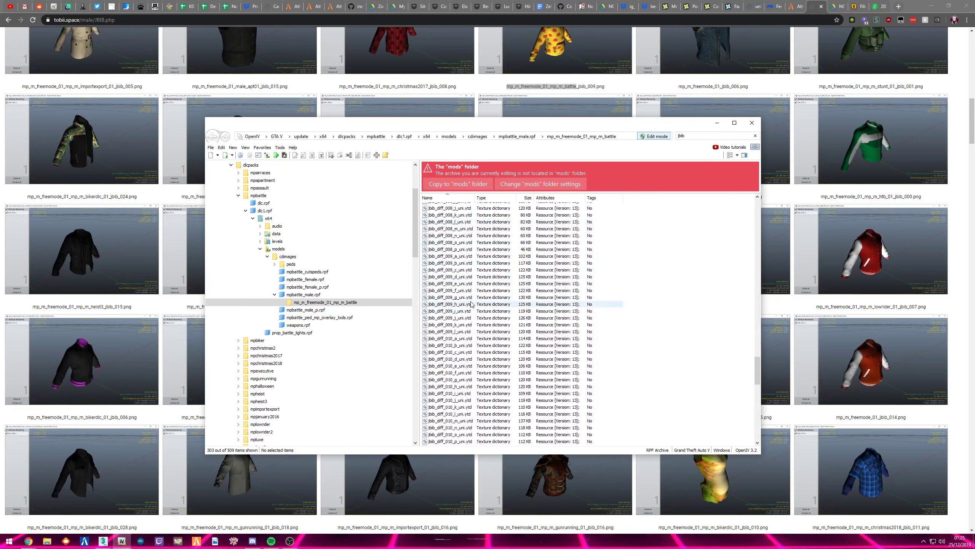
click(447, 257)
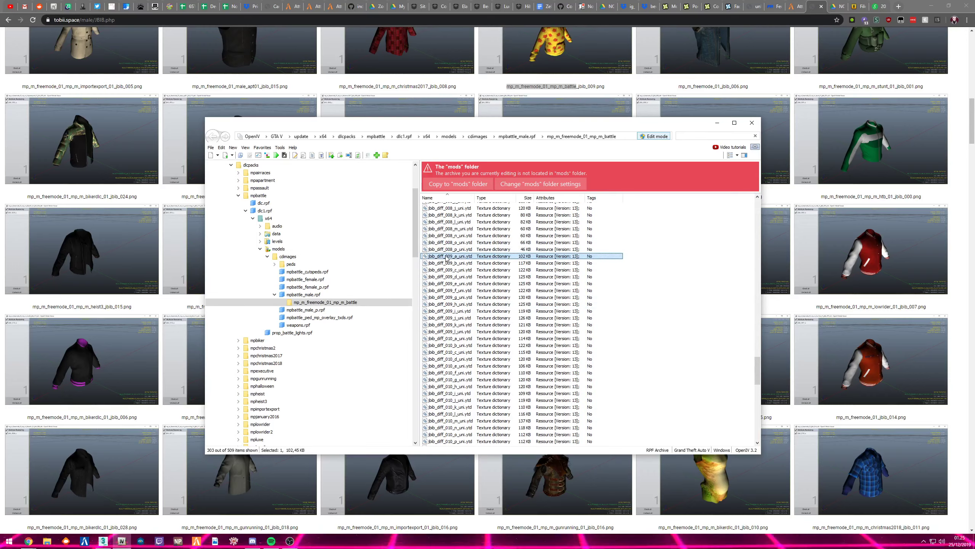
right_click(456, 258)
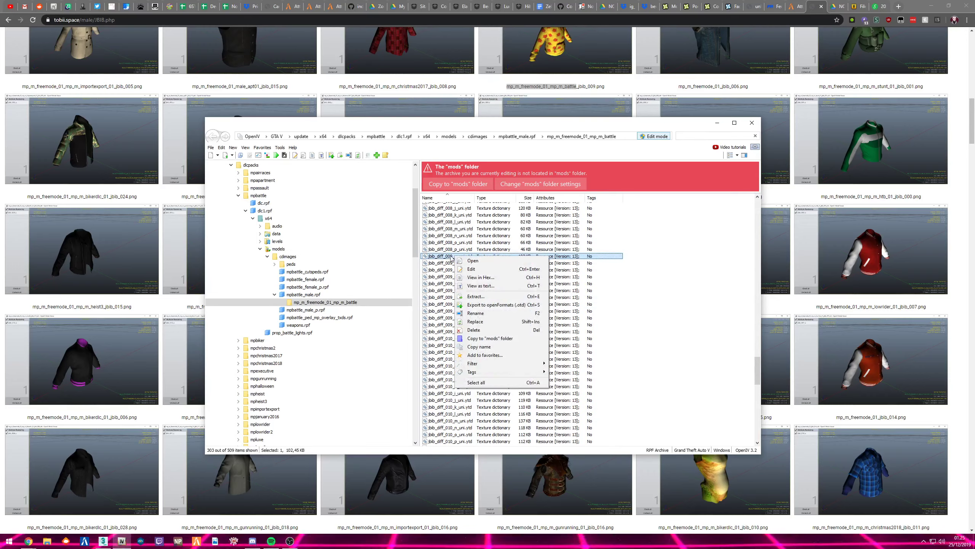
click(495, 310)
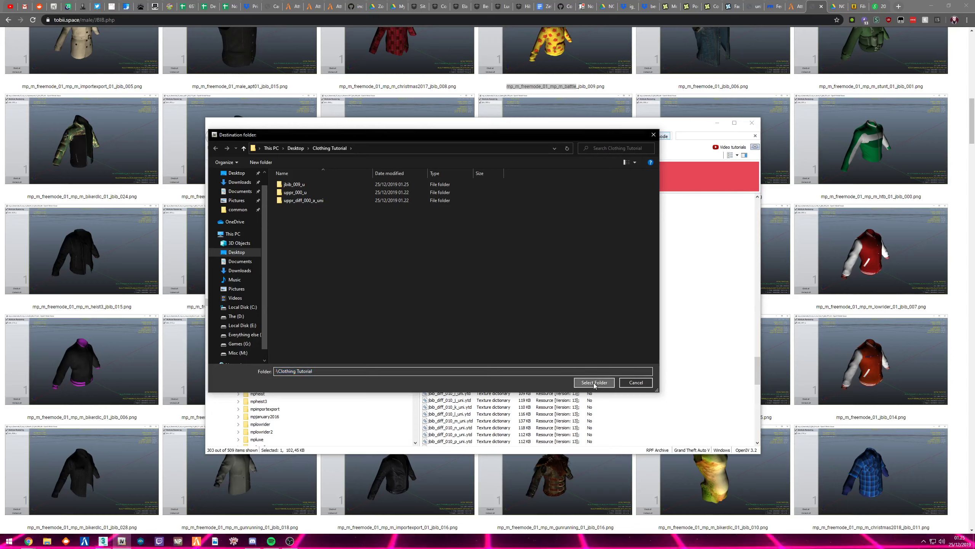
click(591, 383)
Switch to File Explorer and check the exported files in the Desktop's Clothing Tutorial folder
click(46, 541)
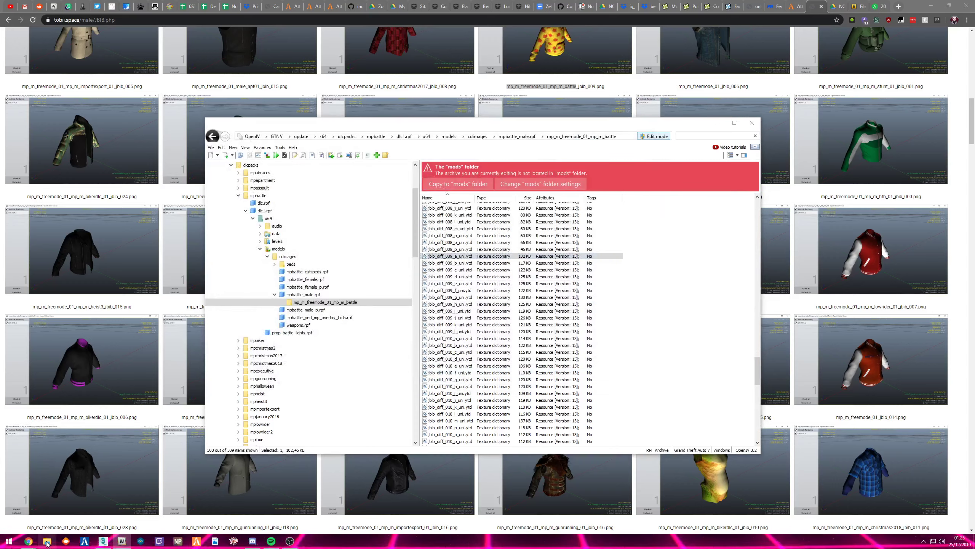
click(348, 227)
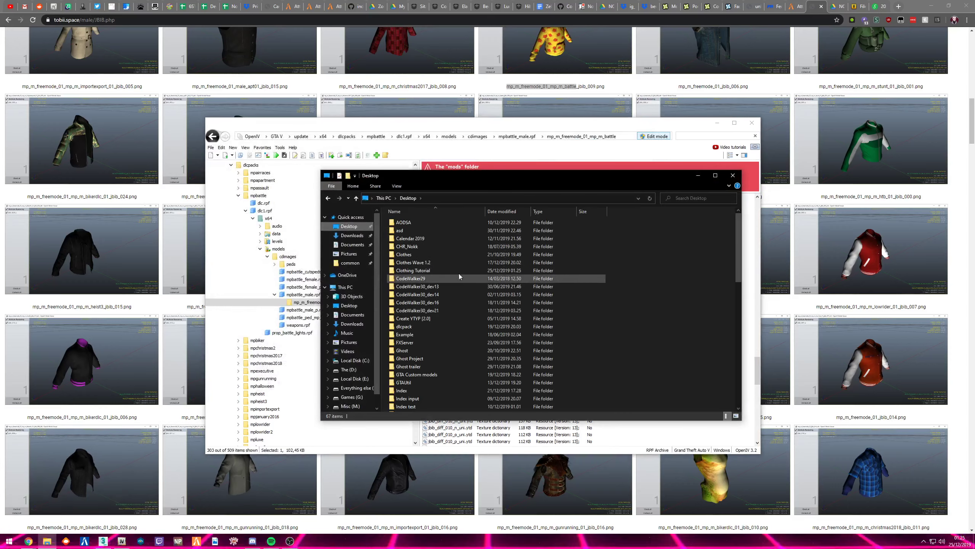
click(435, 278)
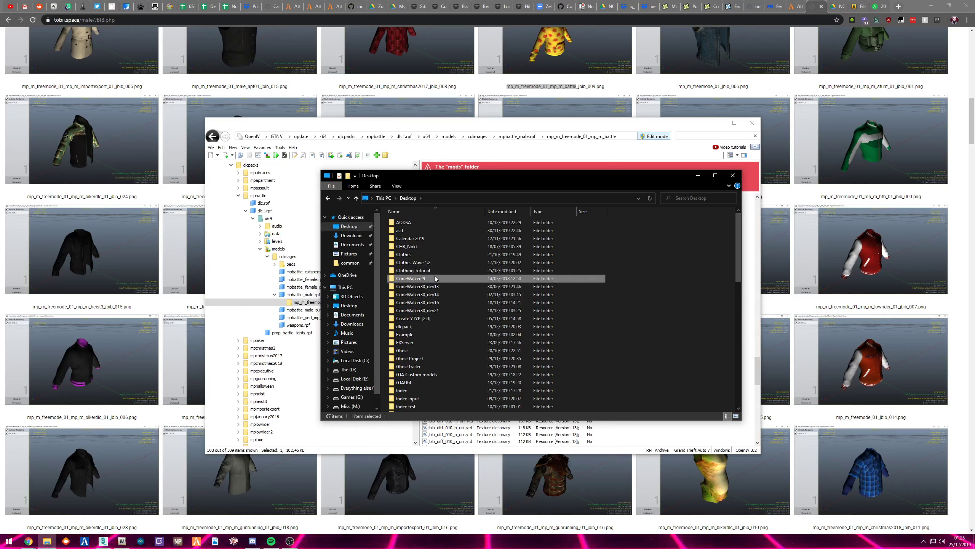
double_click(413, 271)
mouse_move(489, 337)
mouse_down()
mouse_move(404, 260)
mouse_move(478, 336)
mouse_up()
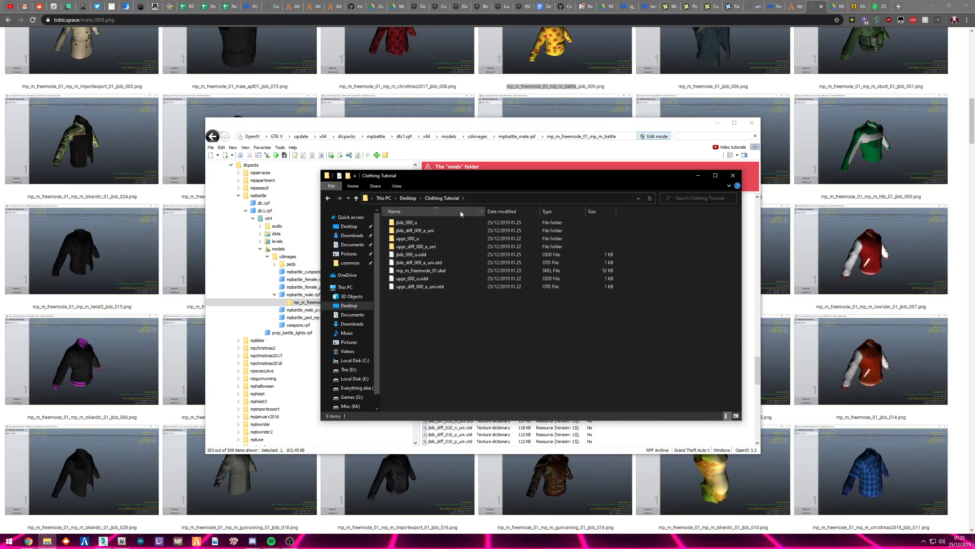
Return to OpenIV, go to the favorite streamedpeds_mp.rpf and open its mp_m_freemode_01 folder
drag(436, 130, 432, 123)
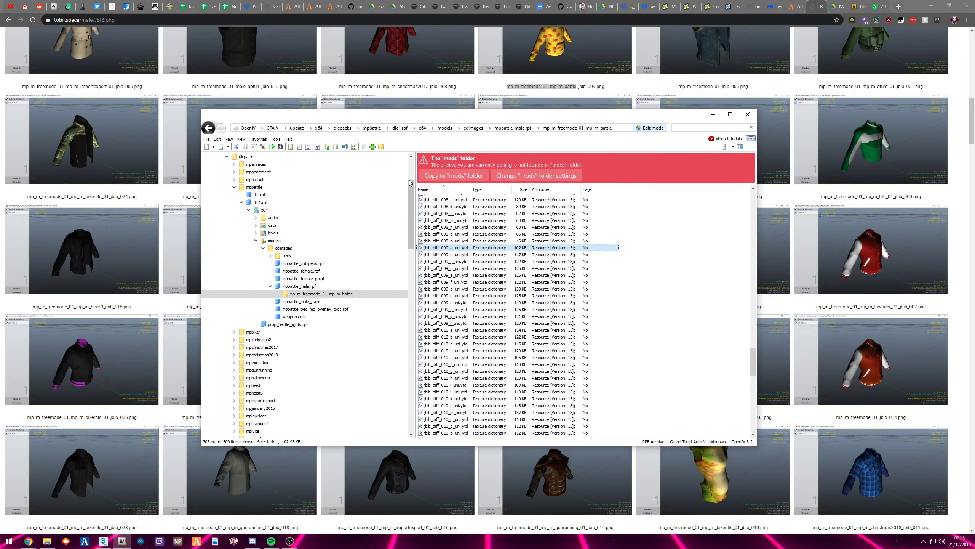
drag(409, 198, 410, 178)
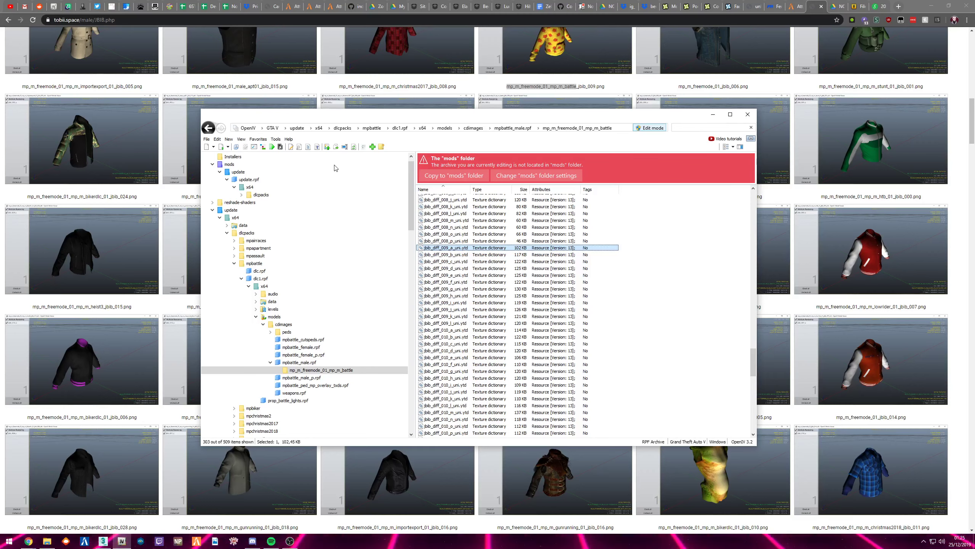
click(258, 139)
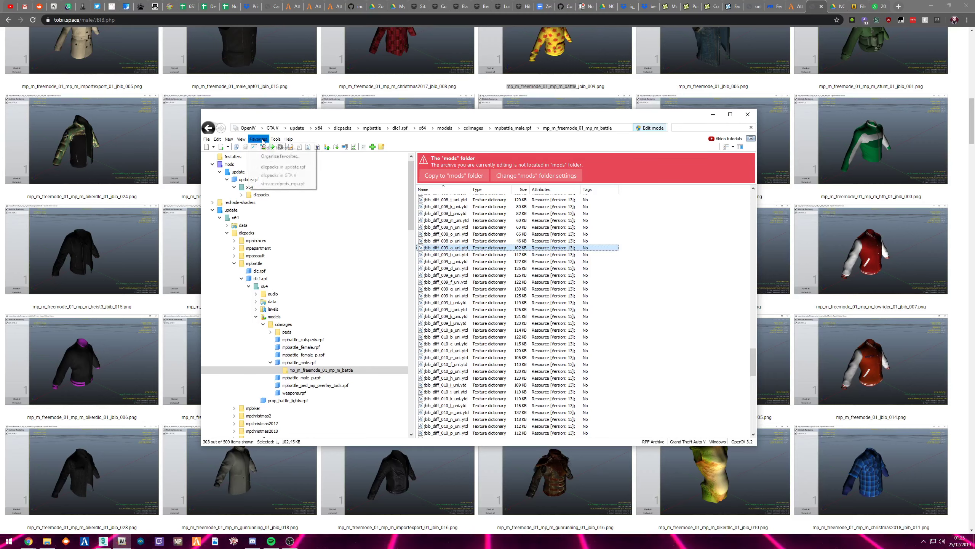
click(284, 183)
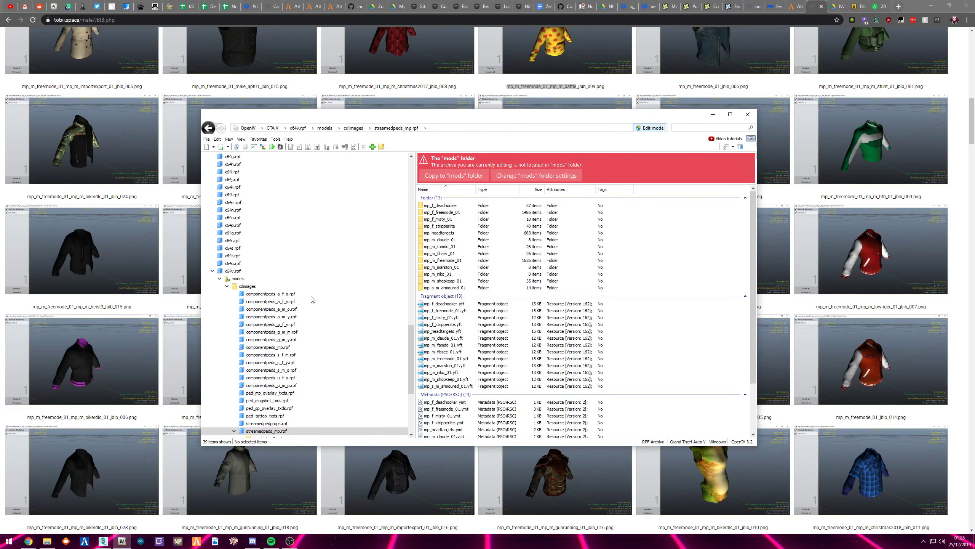
scroll(299, 315, down, 4)
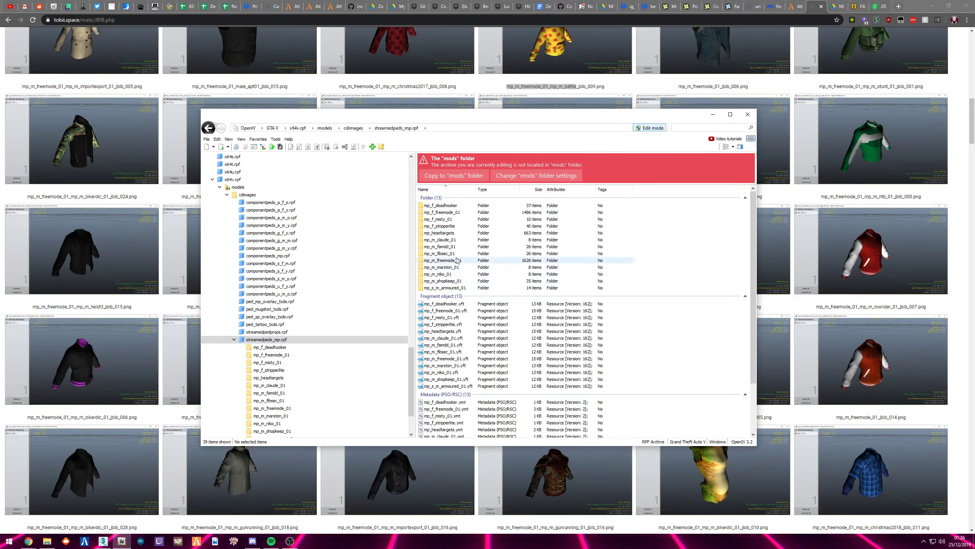
scroll(274, 313, down, 1)
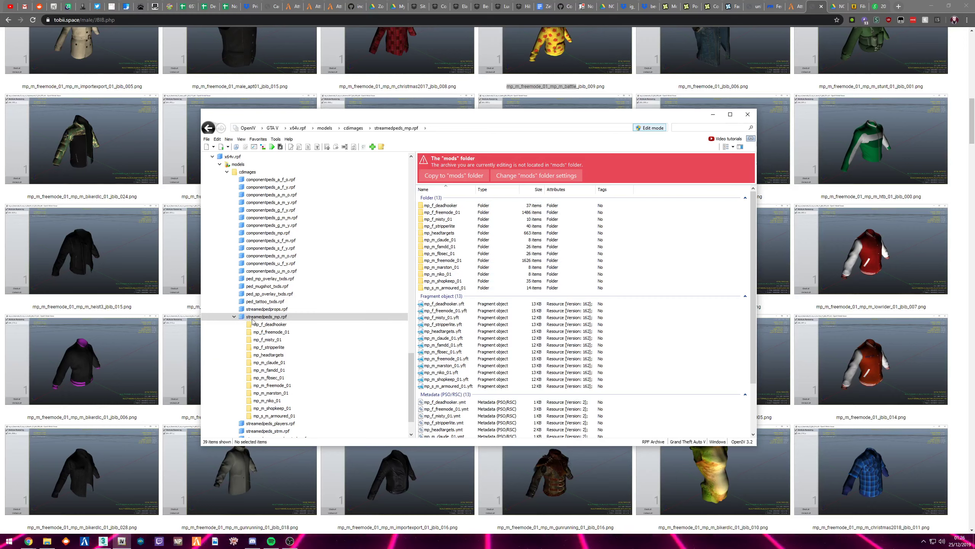
click(449, 261)
double_click(455, 262)
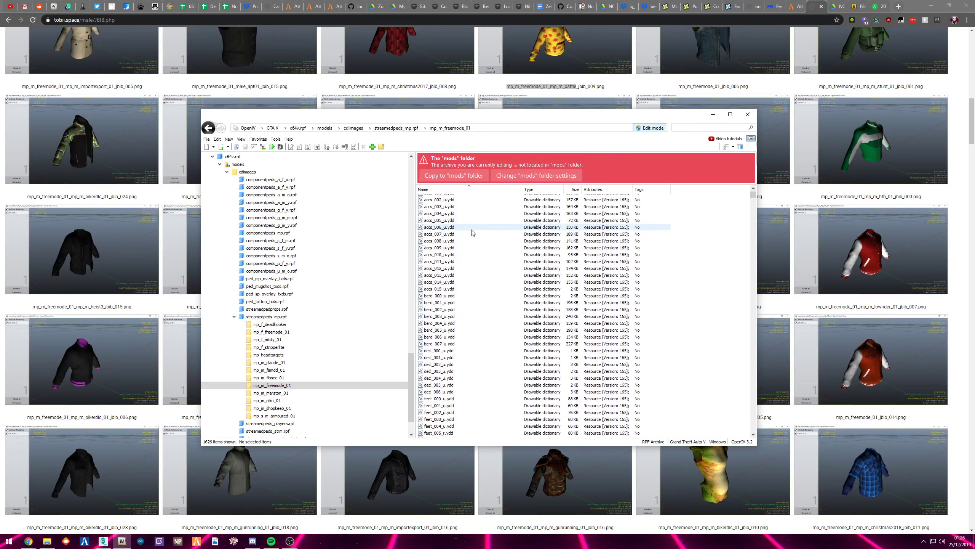
Find head_000_r.ydd in the mp_m_freemode_01 folder and export it to openFormats in the Clothing Tutorial folder
scroll(473, 259, down, 20)
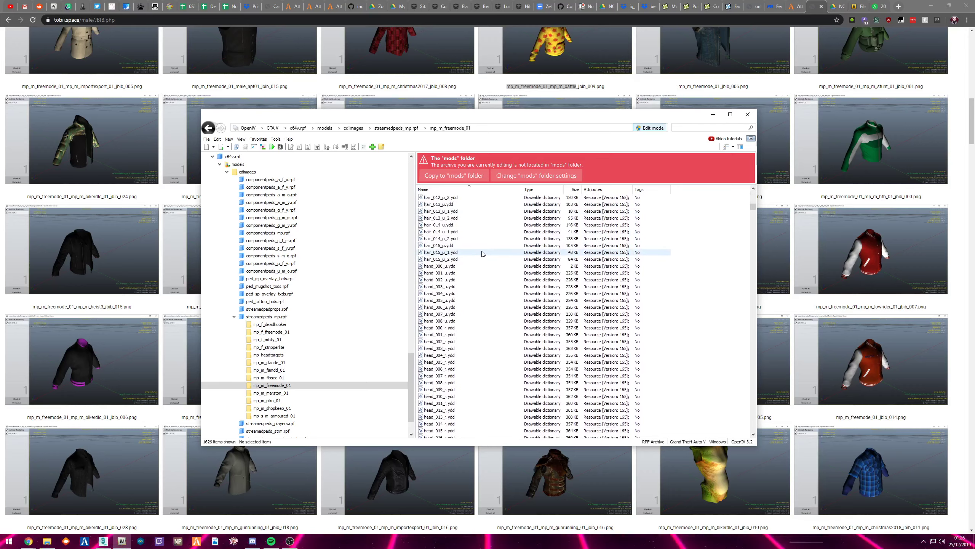
scroll(480, 260, up, 2)
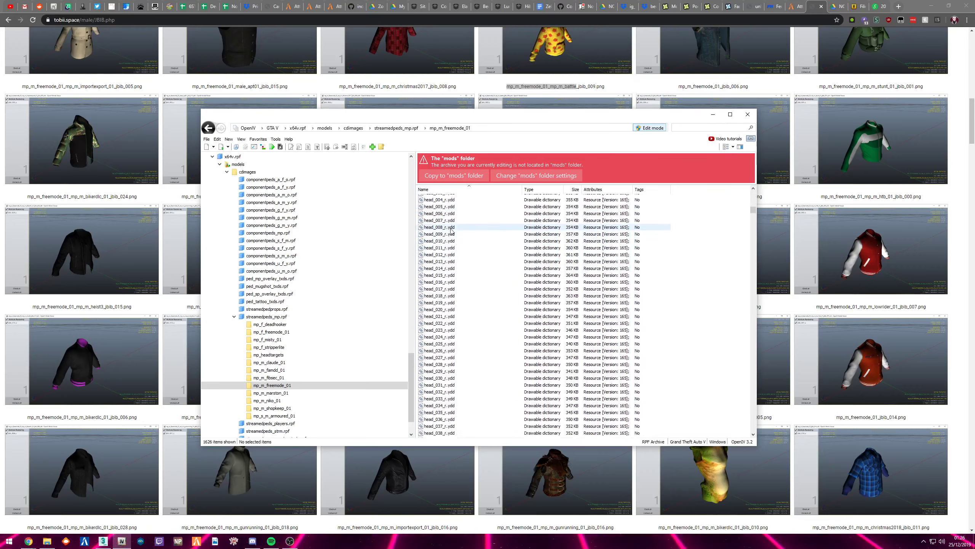
scroll(464, 233, up, 2)
scroll(430, 221, up, 2)
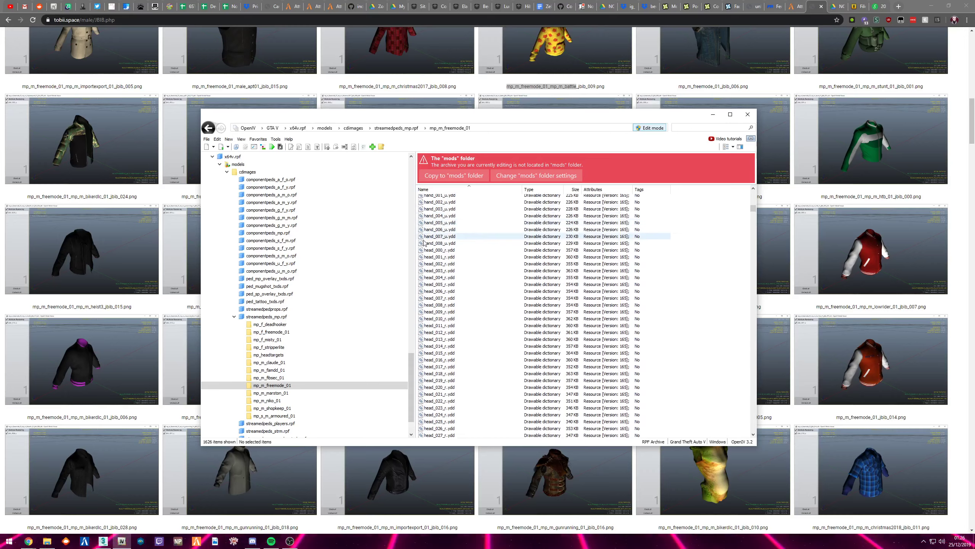
double_click(438, 250)
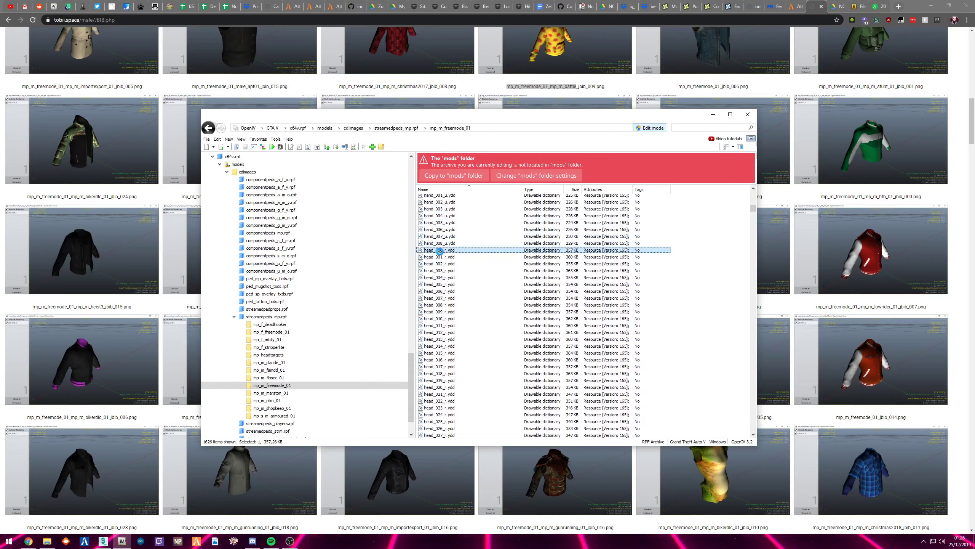
key(Escape)
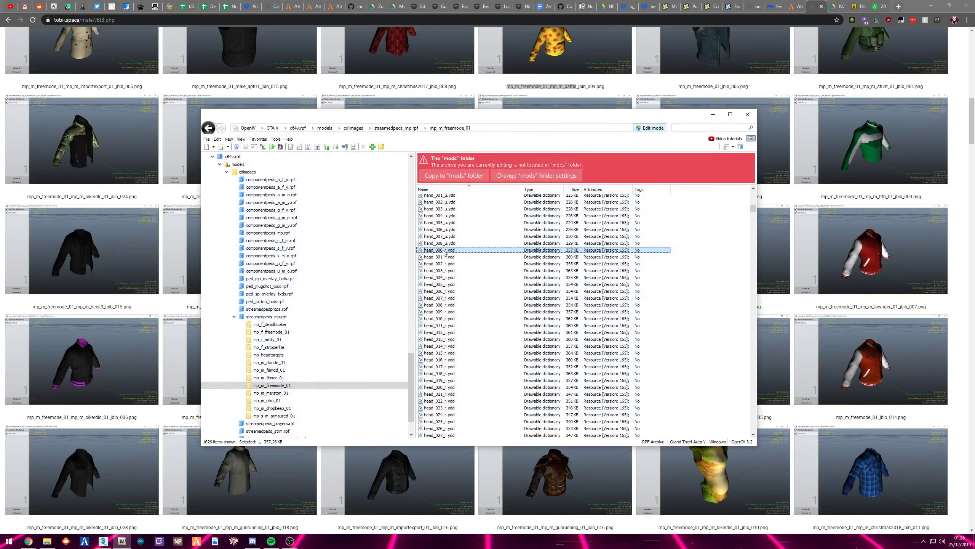
right_click(443, 250)
click(486, 300)
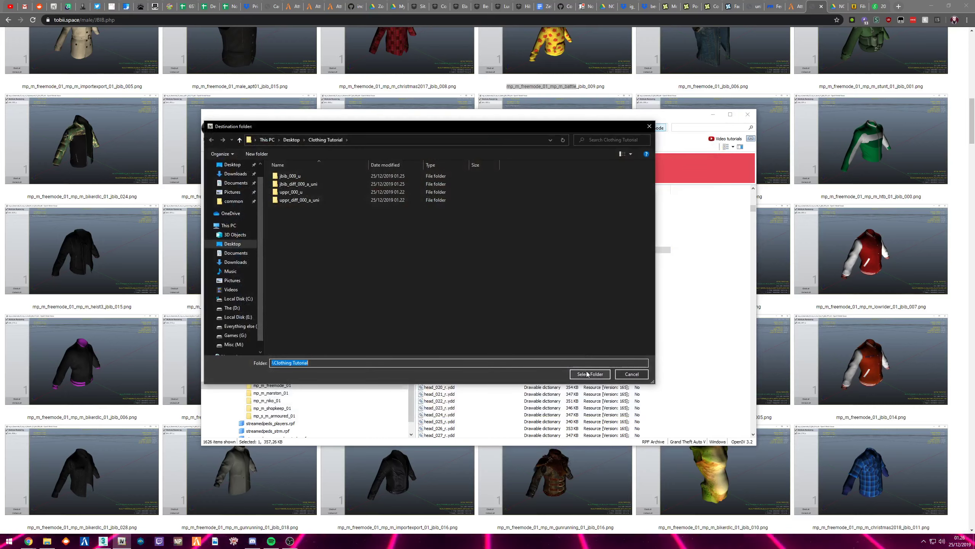
click(585, 374)
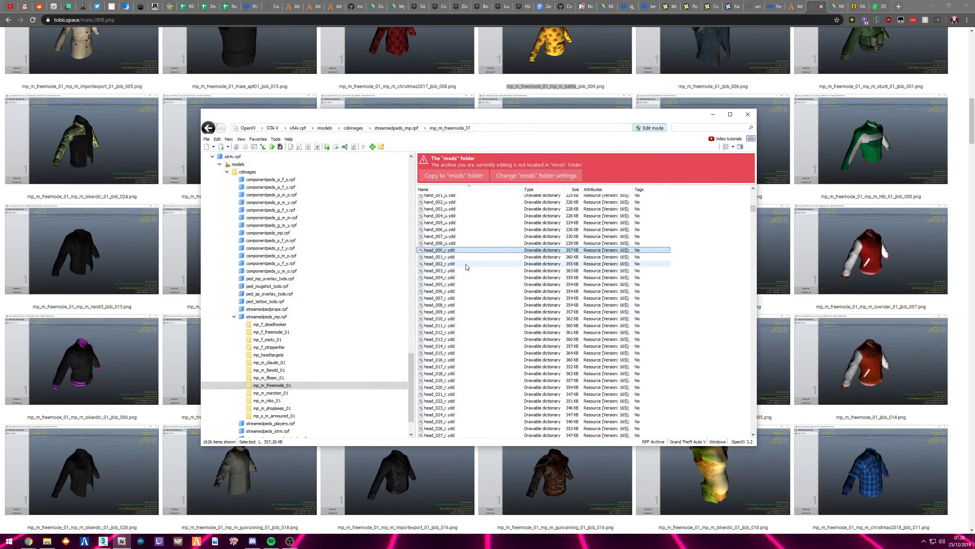
Preview uppr_000_r.ydd and uppr_015_r.ydd, and export uppr_015_r.ydd to openFormats in the Clothing Tutorial folder
scroll(465, 271, down, 10)
scroll(472, 269, down, 11)
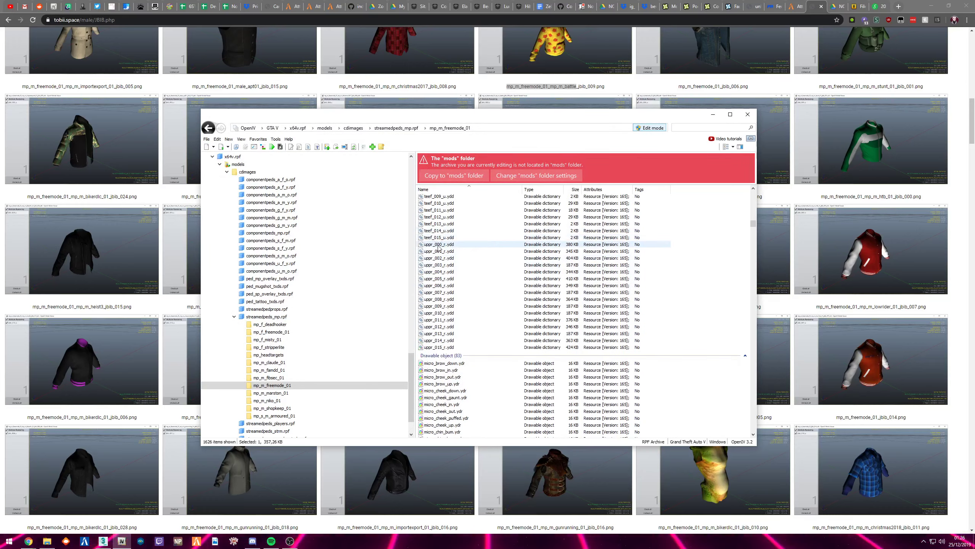
double_click(442, 244)
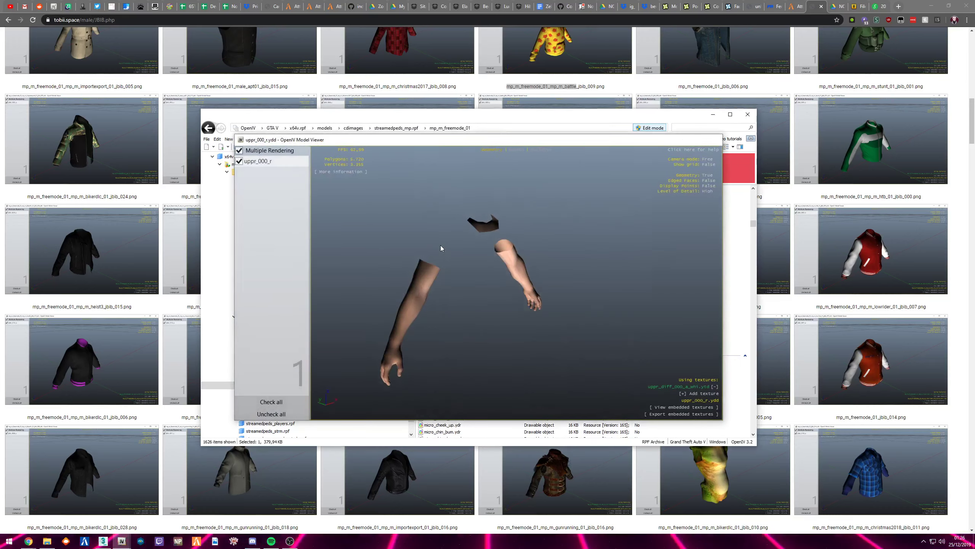
key(Escape)
double_click(439, 347)
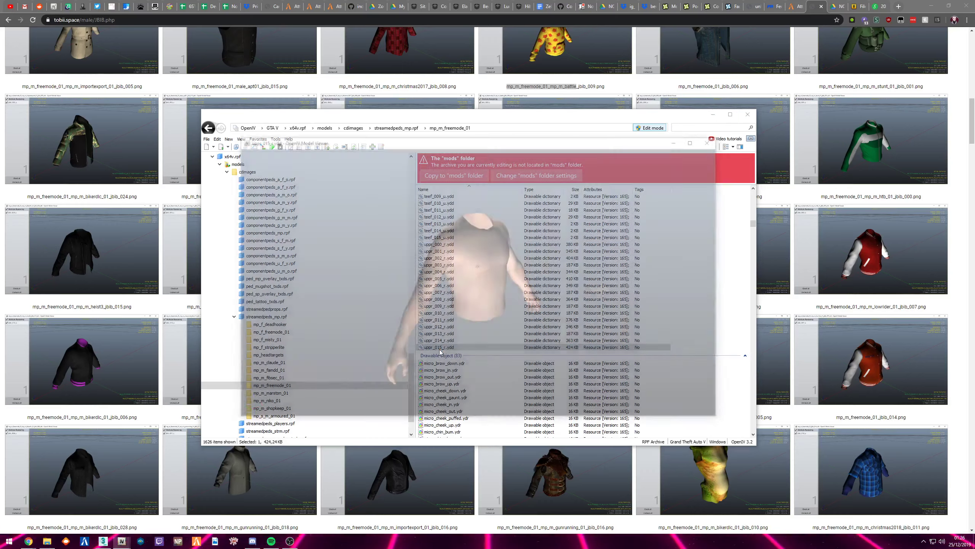
key(Escape)
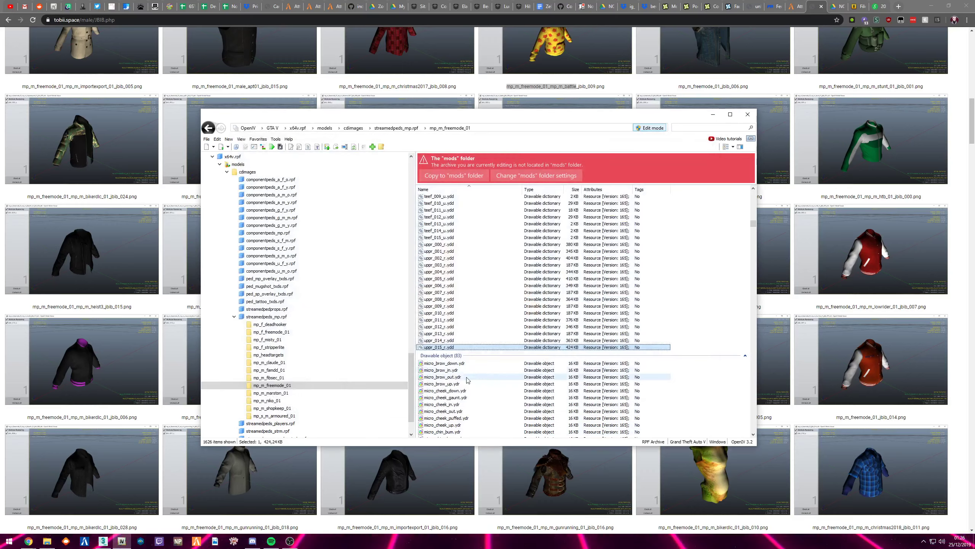
right_click(437, 347)
click(485, 395)
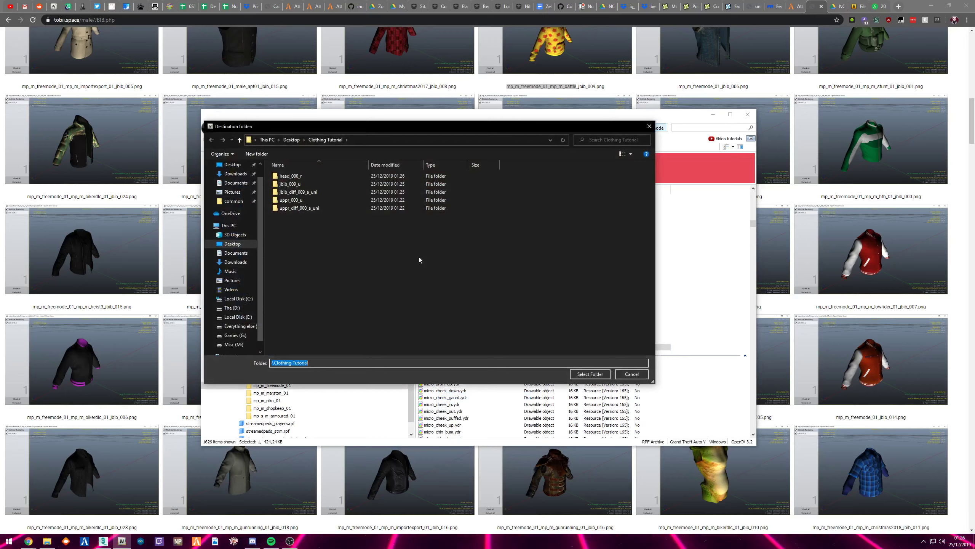
click(586, 373)
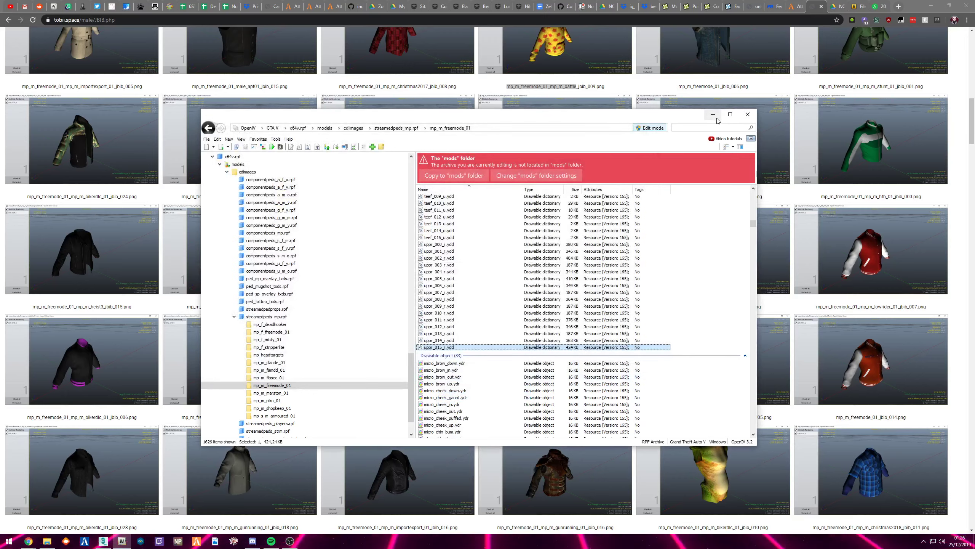
click(713, 113)
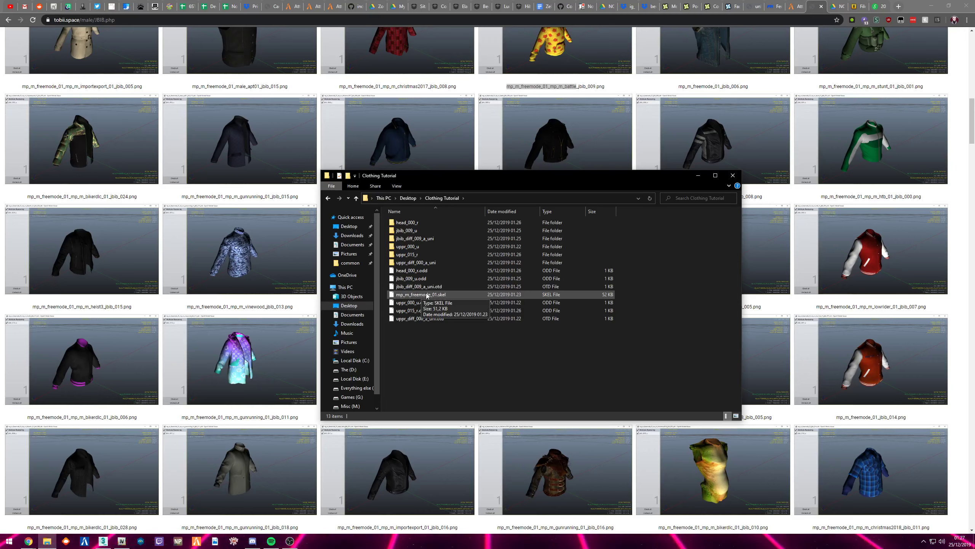
In File Explorer's Clothing Tutorial folder, rename the skeleton file mp_m_freemode_01.skel to jbib_009_u, keeping the .skel extension
click(413, 296)
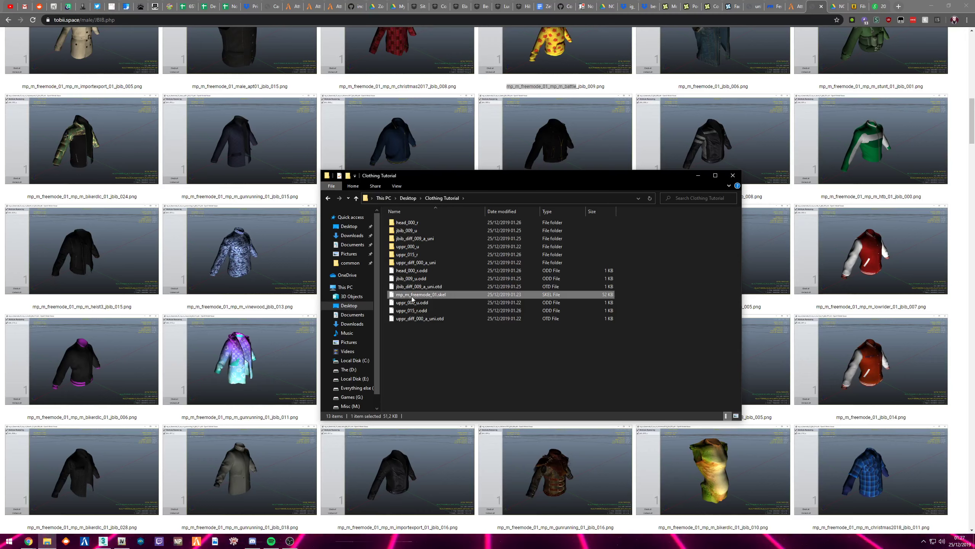
click(432, 295)
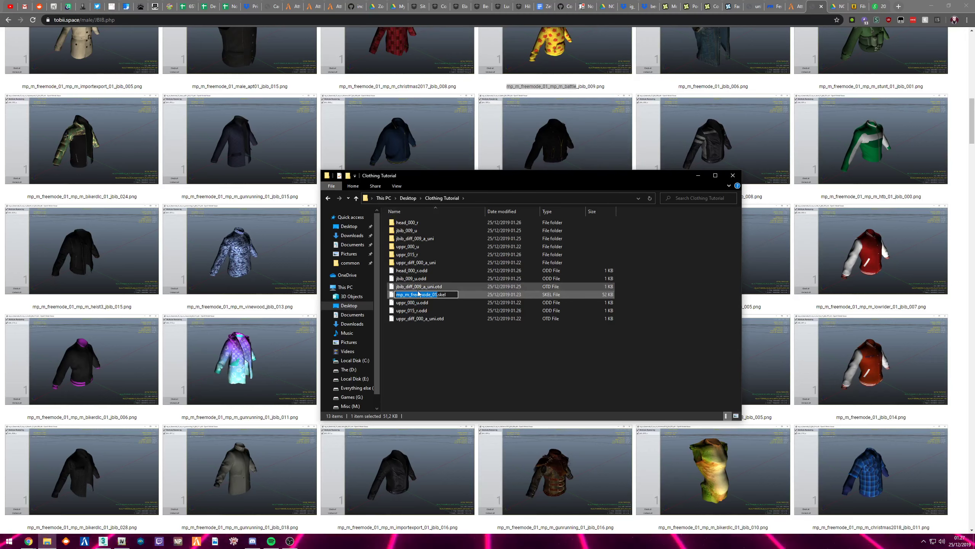
click(415, 280)
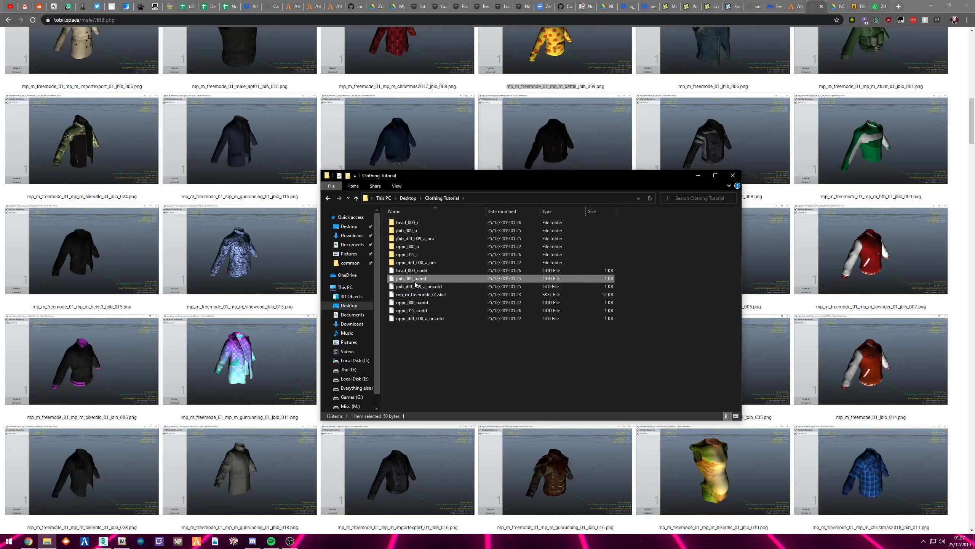
click(435, 294)
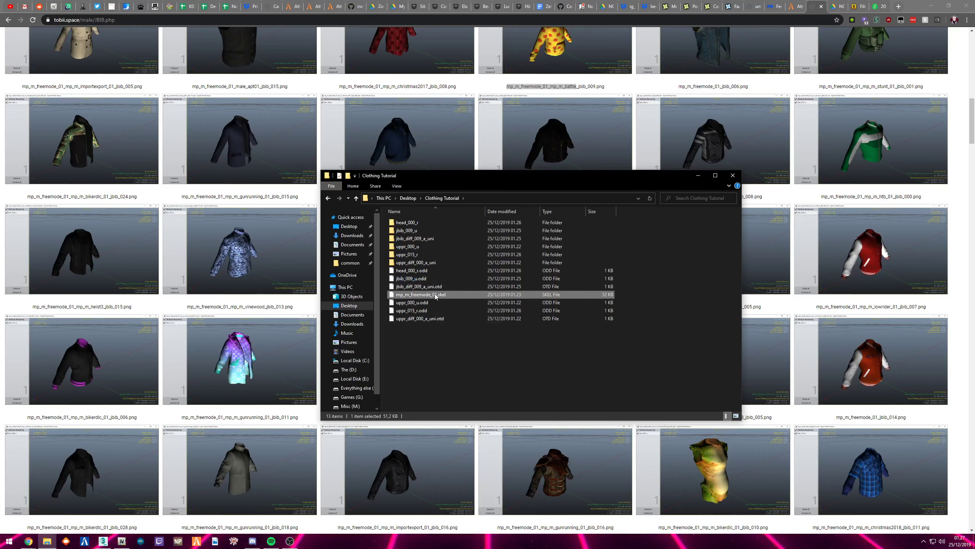
key(F2)
text(jbib_009_u)
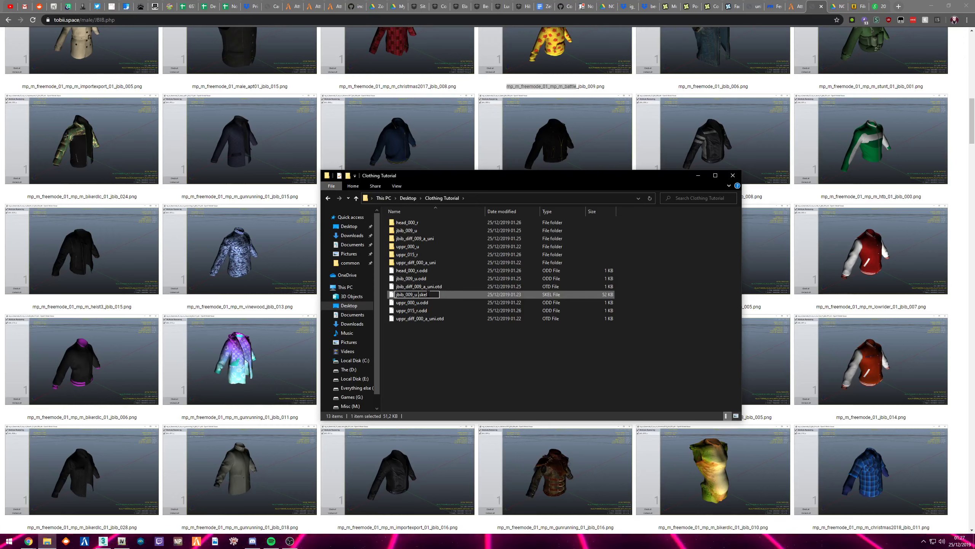
click(464, 342)
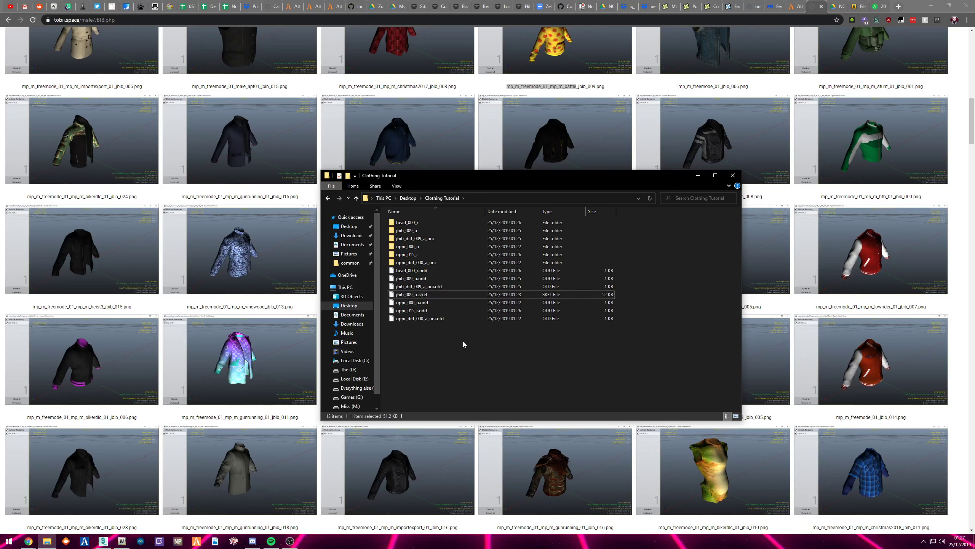
Look through the Desktop and the AOD and Belt folders in Clothes Wave 1.2, and return to the Clothing Tutorial folder
click(407, 197)
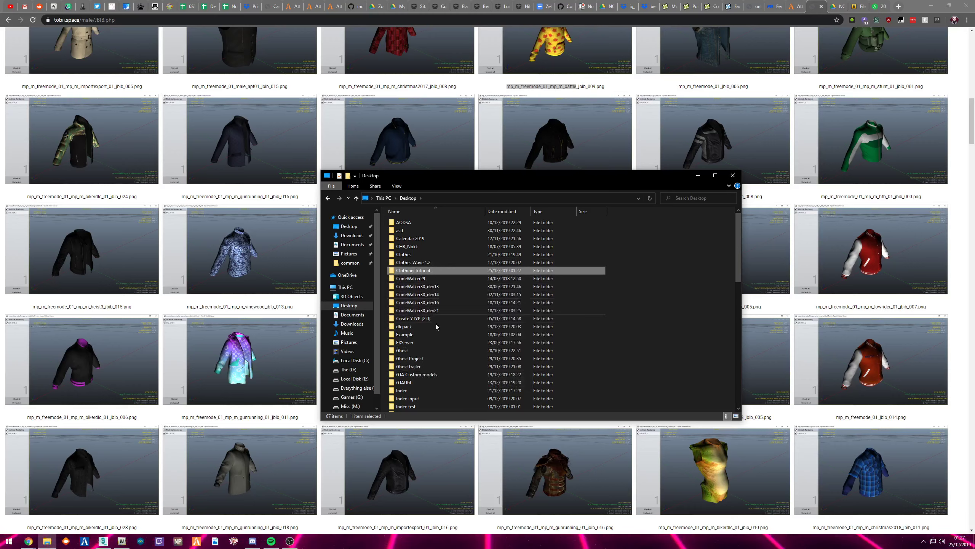
scroll(440, 310, down, 5)
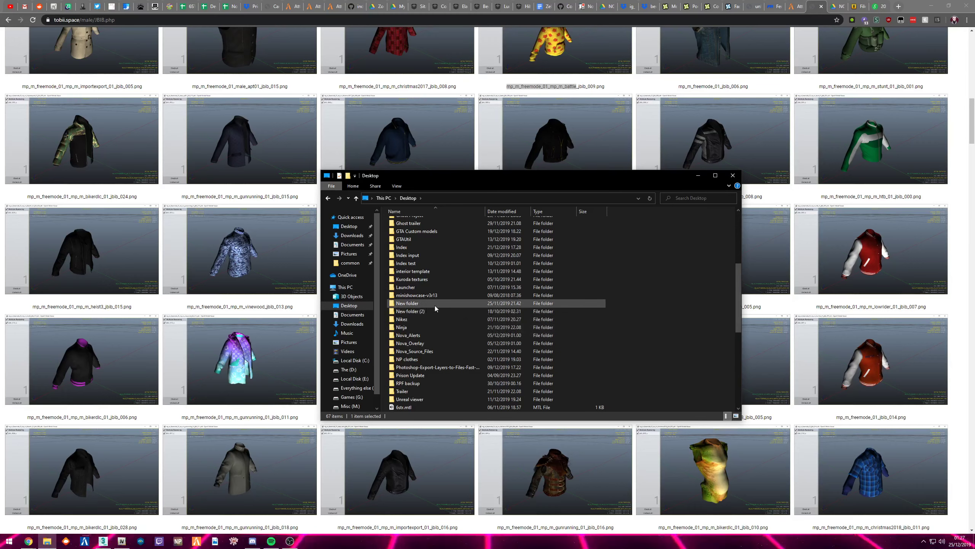
scroll(441, 291, down, 1)
scroll(439, 328, up, 6)
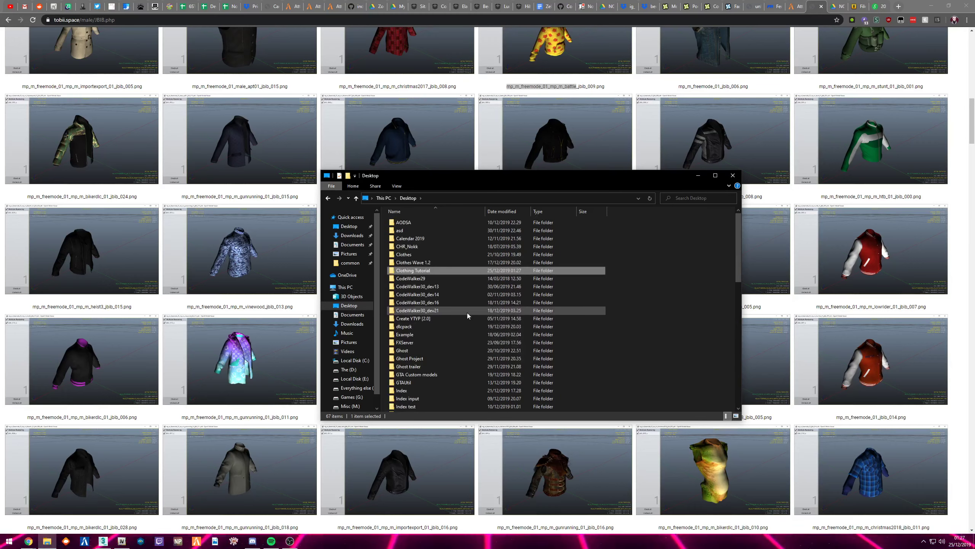
double_click(429, 263)
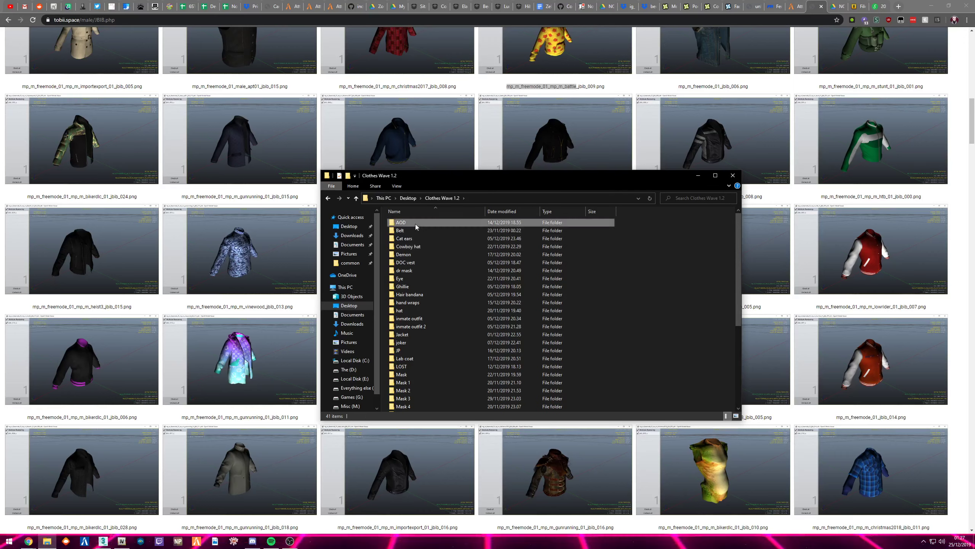
double_click(416, 224)
key(alt+Left)
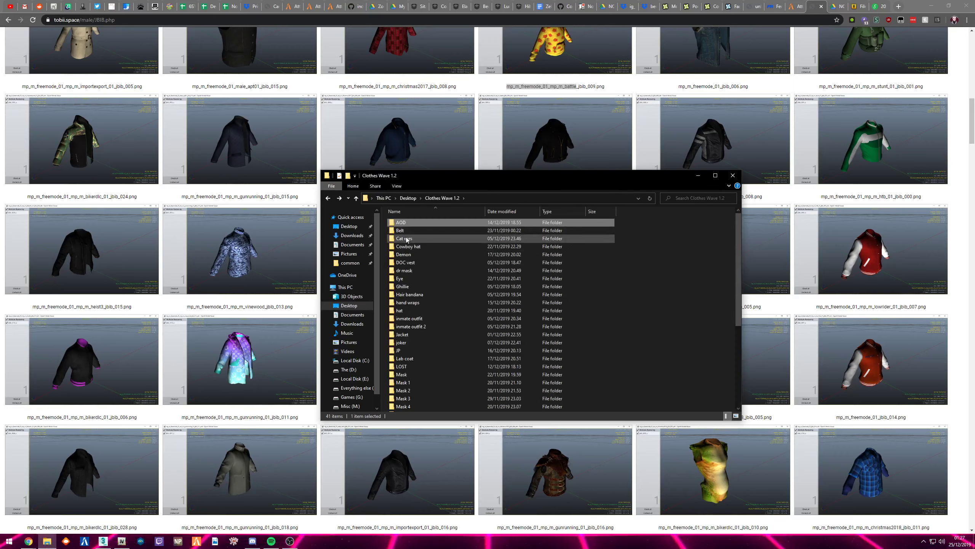
double_click(412, 231)
key(alt+Left)
key(alt+Left)
key(alt+Left)
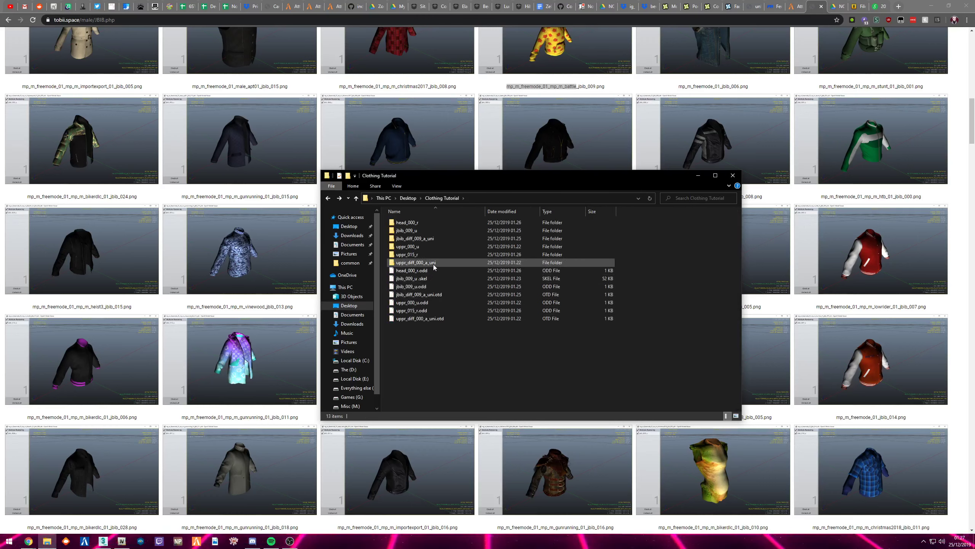
Add FULL to the end of the skeleton file's name to make it jbib_009_u FULL.skel
click(425, 279)
key(F2)
key(Right)
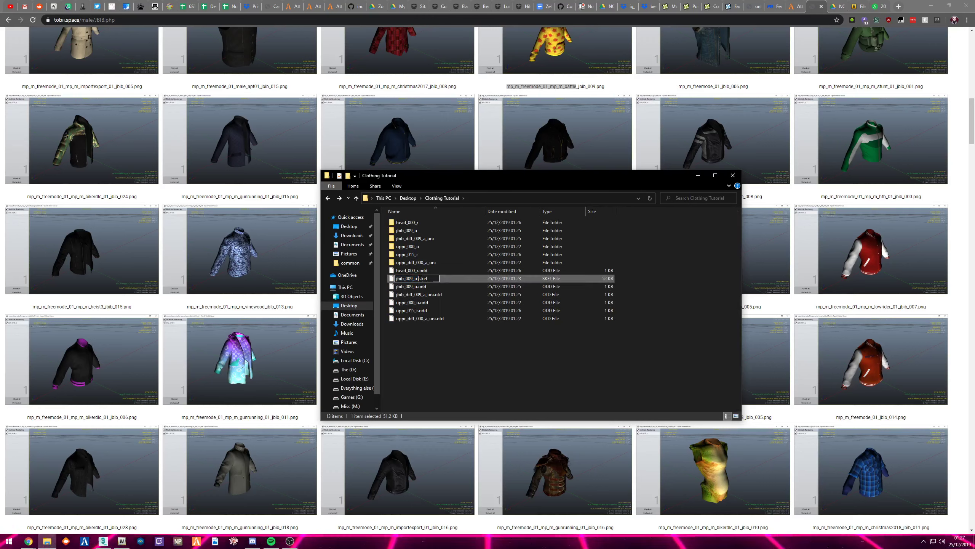
text(FULL)
key(Return)
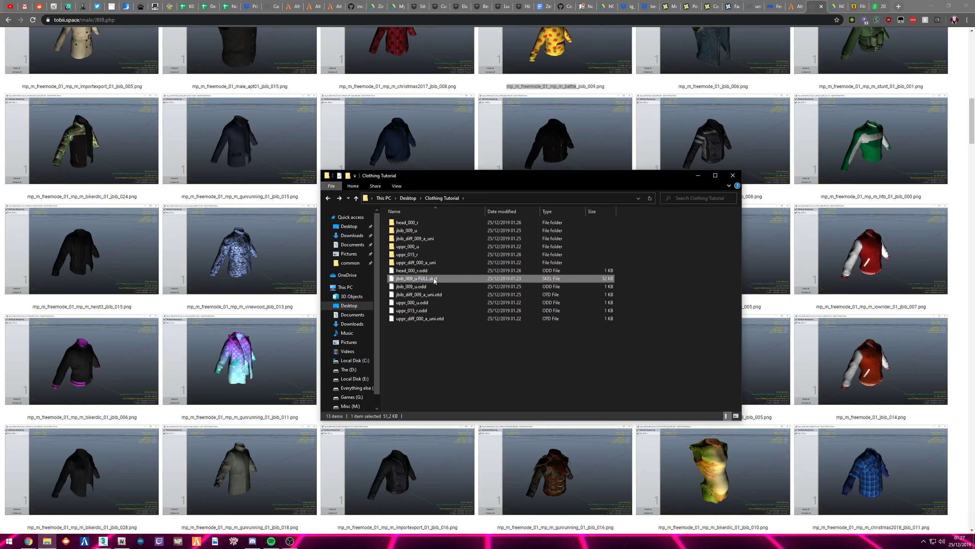
Switch to 3ds Max and launch the GIMS Evo utility, placing its window clear of the screen edge
click(104, 542)
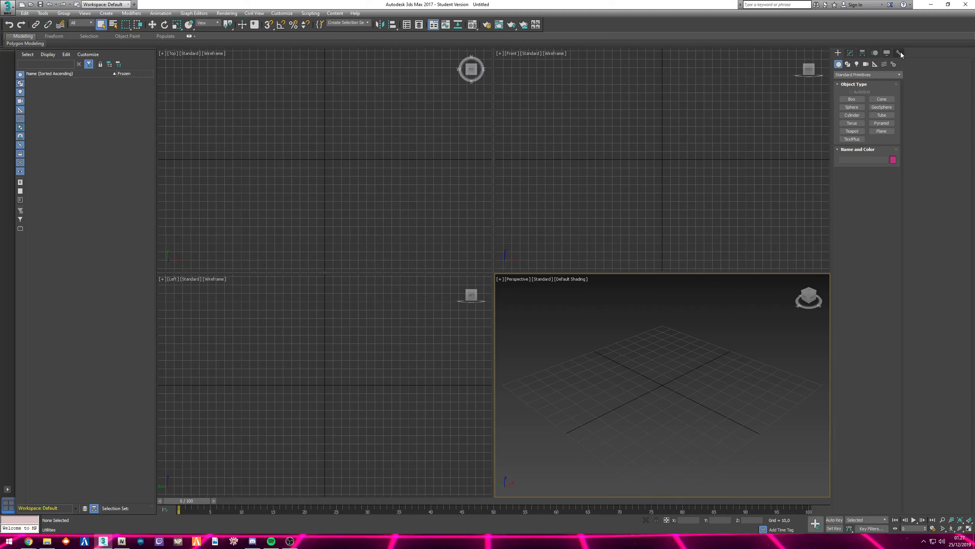
click(899, 52)
click(888, 250)
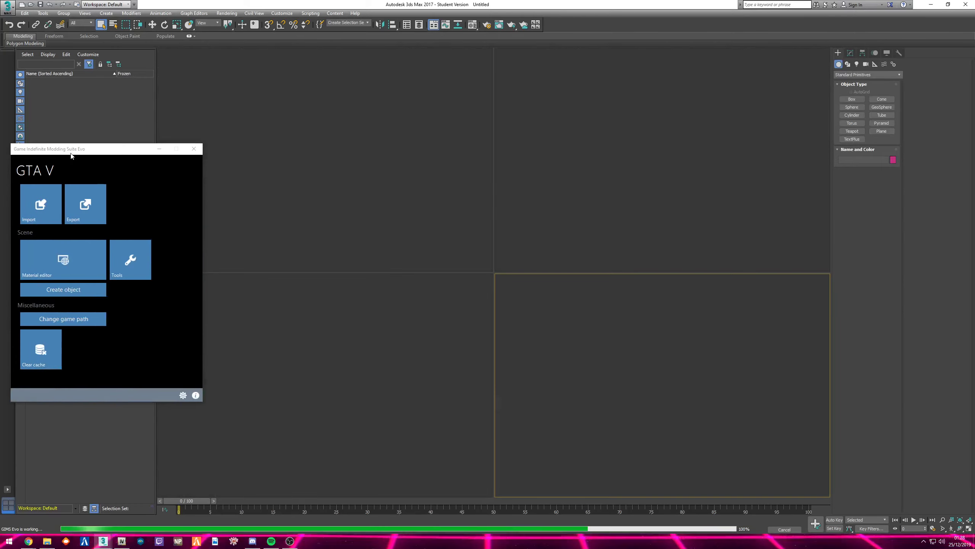
drag(71, 153, 192, 205)
Import uppr_000_u.odd from the Desktop's Clothing Tutorial folder with GIMS Evo, using that folder as the external textures directory
click(163, 258)
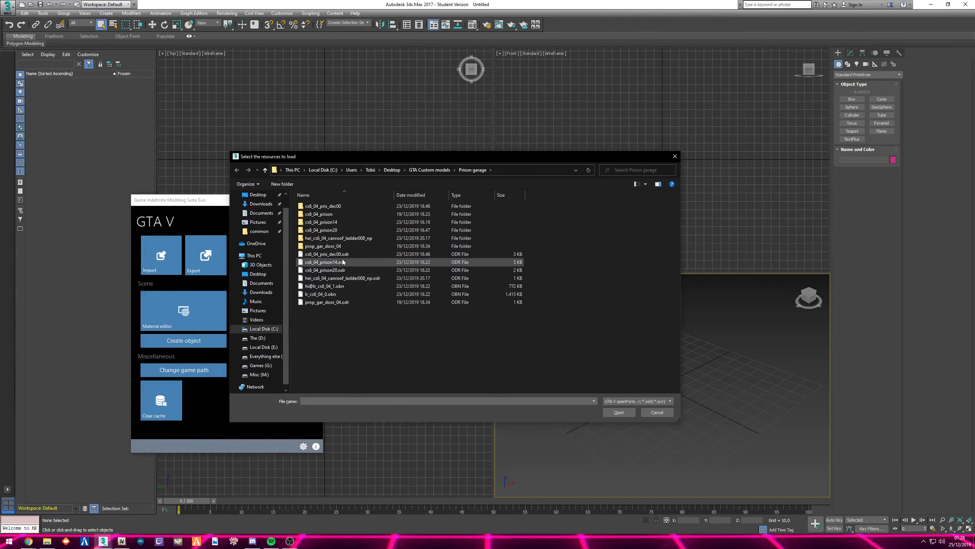
key(alt+Tab)
click(499, 197)
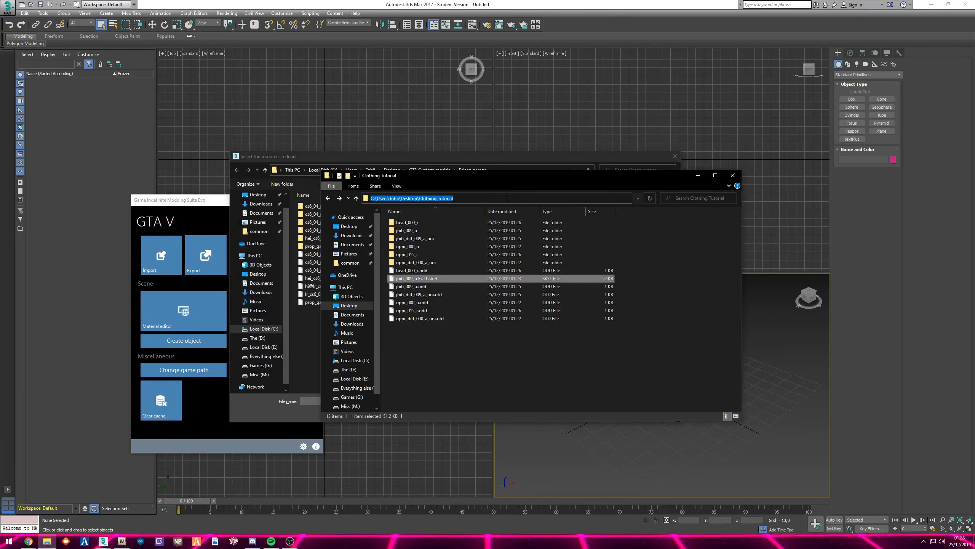
key(ctrl+c)
click(493, 164)
click(505, 170)
key(ctrl+v)
key(Return)
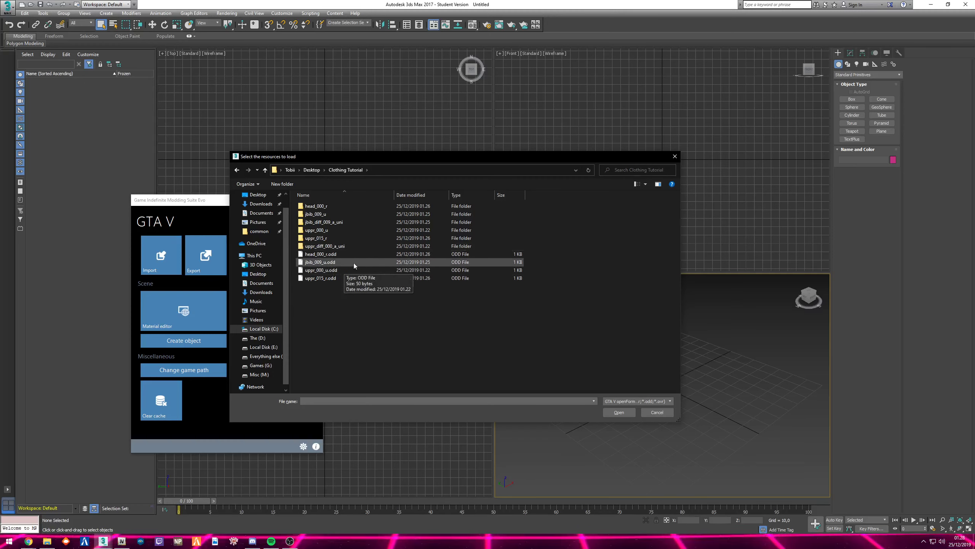
double_click(320, 271)
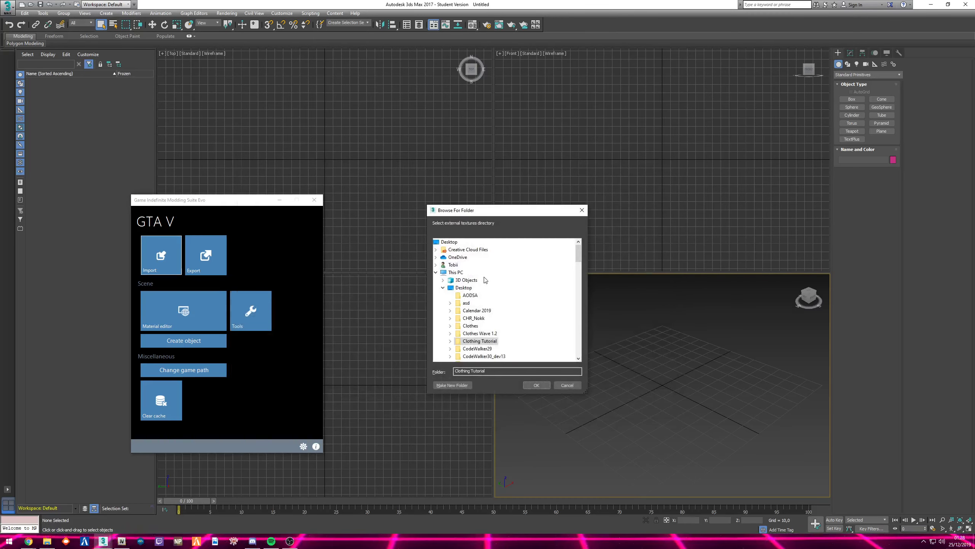
click(537, 384)
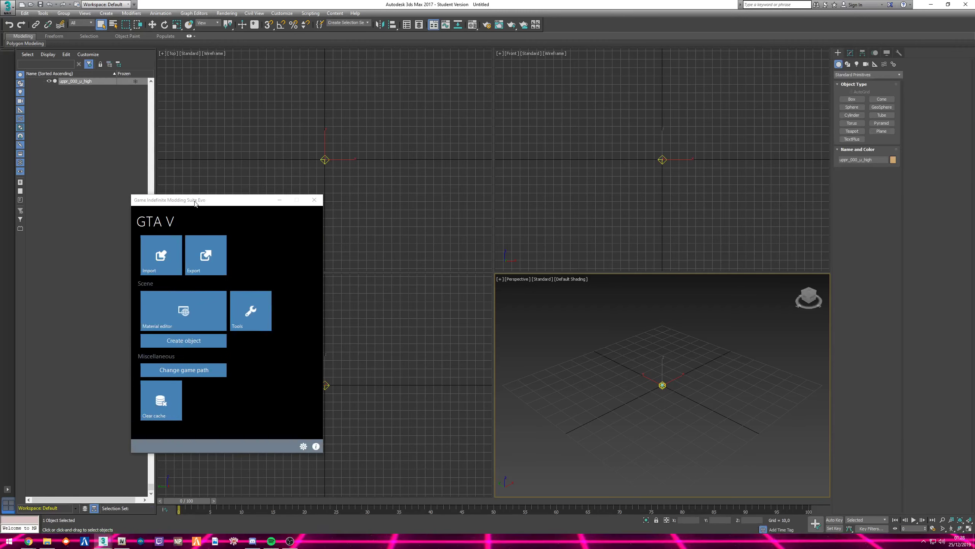
Import uppr_015_r.odd from the Clothing Tutorial folder with GIMS Evo, using that folder as the external textures directory
drag(195, 201, 220, 203)
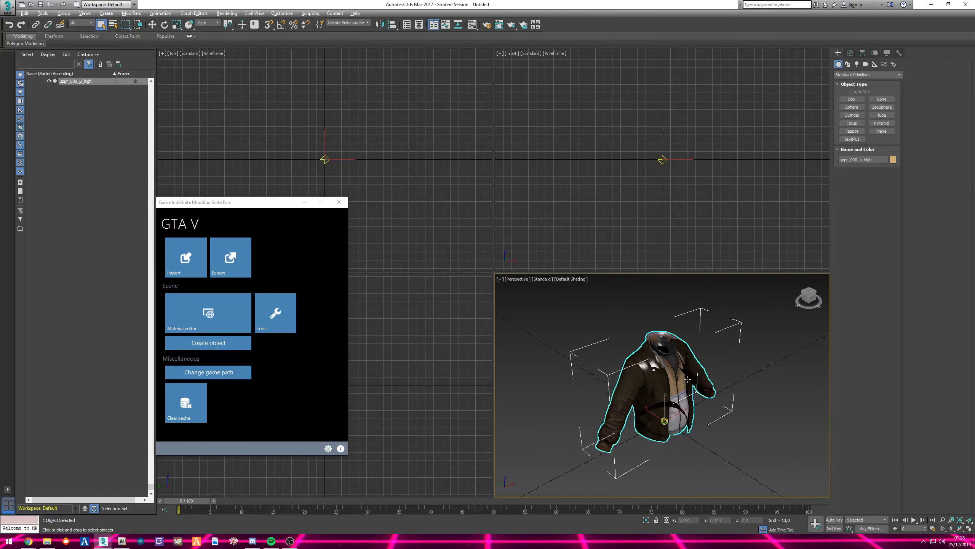
scroll(92, 154, up, 10)
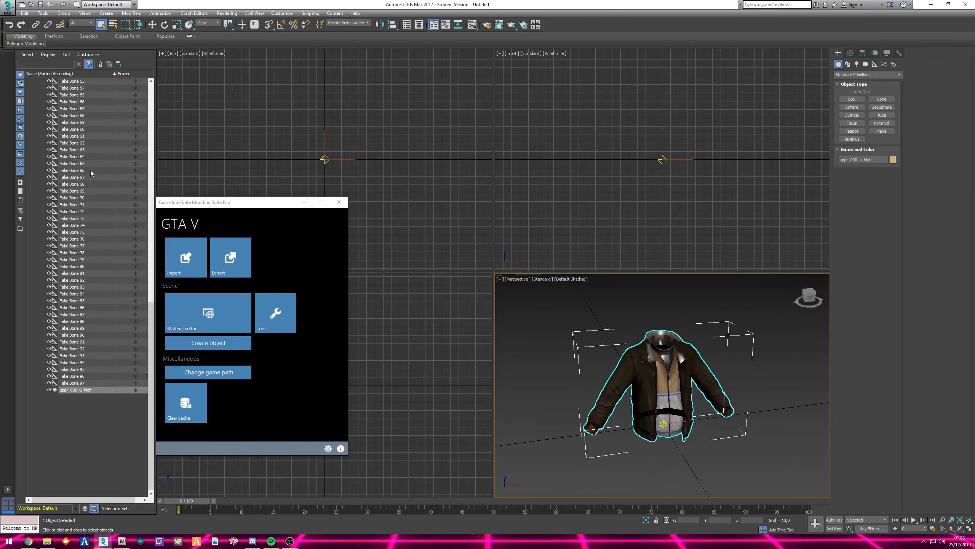
scroll(73, 307, up, 12)
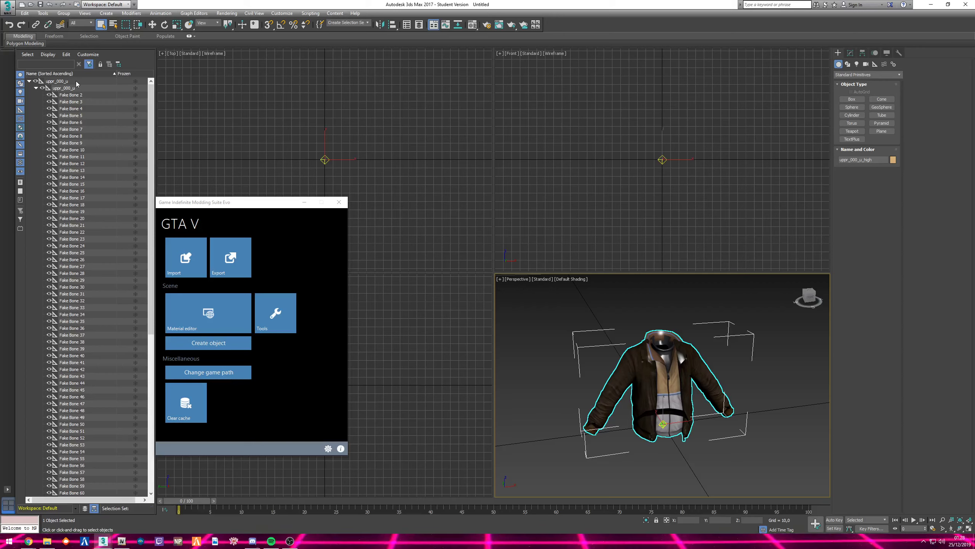
click(178, 264)
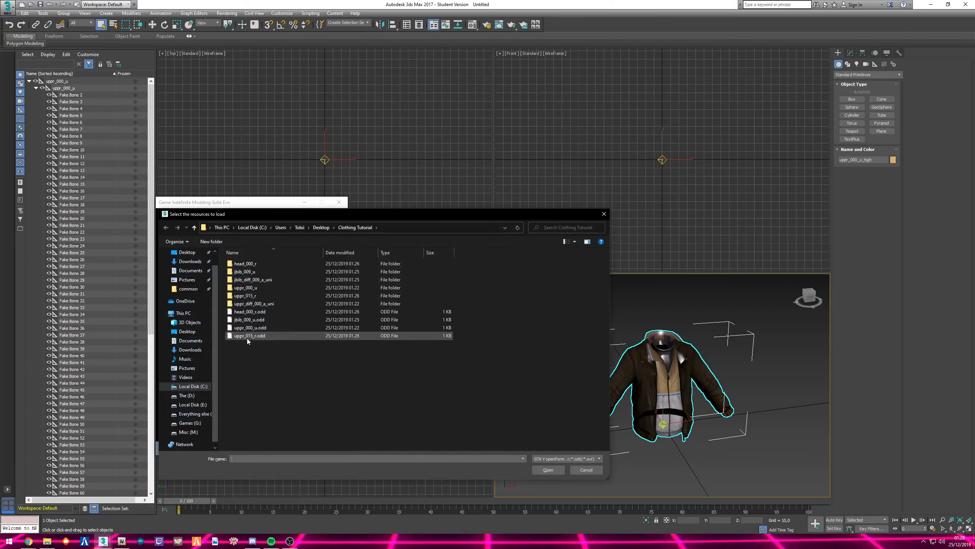
click(47, 541)
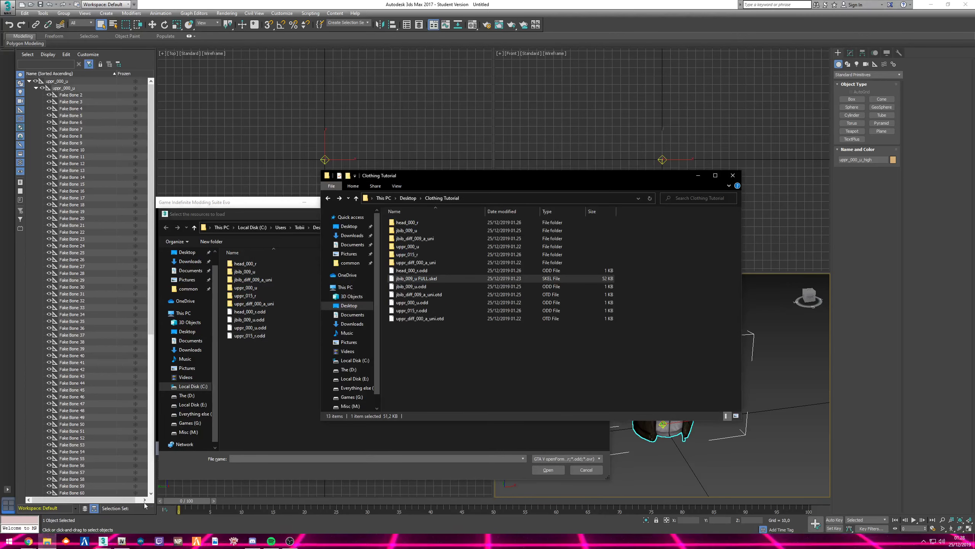
double_click(248, 336)
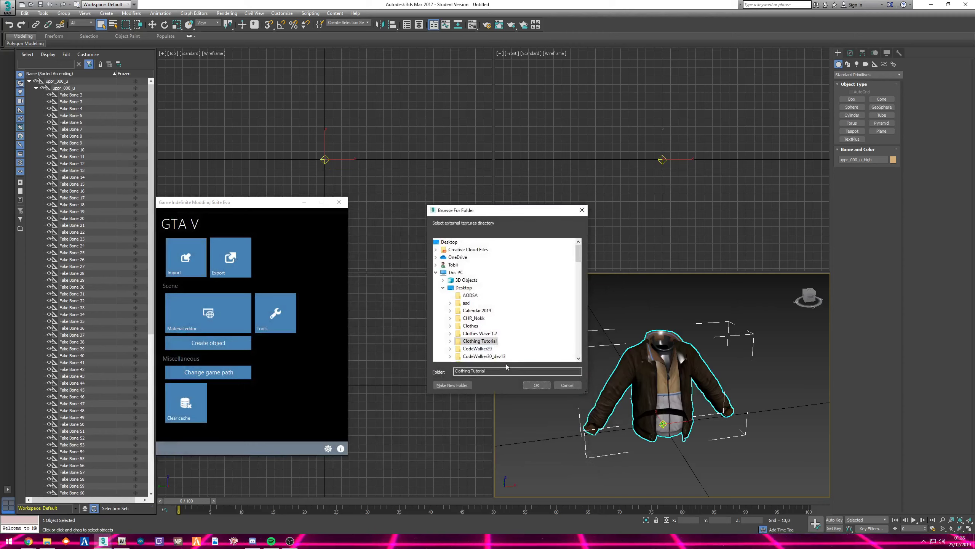
click(536, 385)
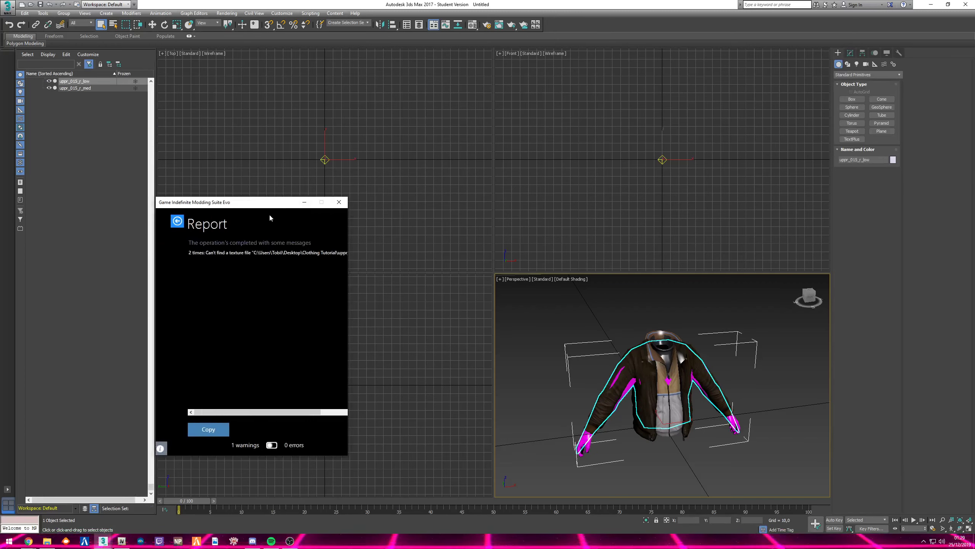
click(177, 221)
Locate the high, low and med meshes of uppr_015_r in the scene hierarchy and select all three
drag(287, 203, 317, 205)
scroll(71, 98, up, 7)
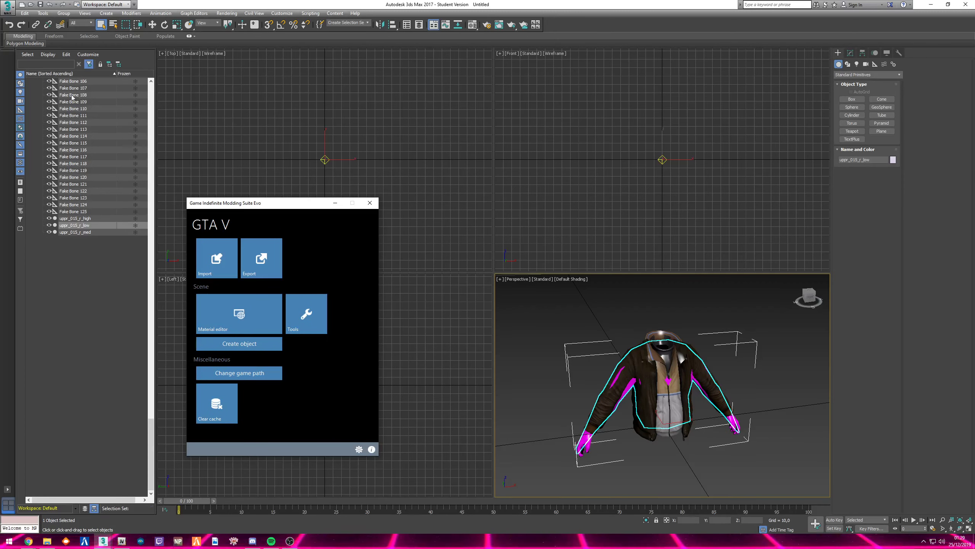
click(79, 220)
shift+click(79, 232)
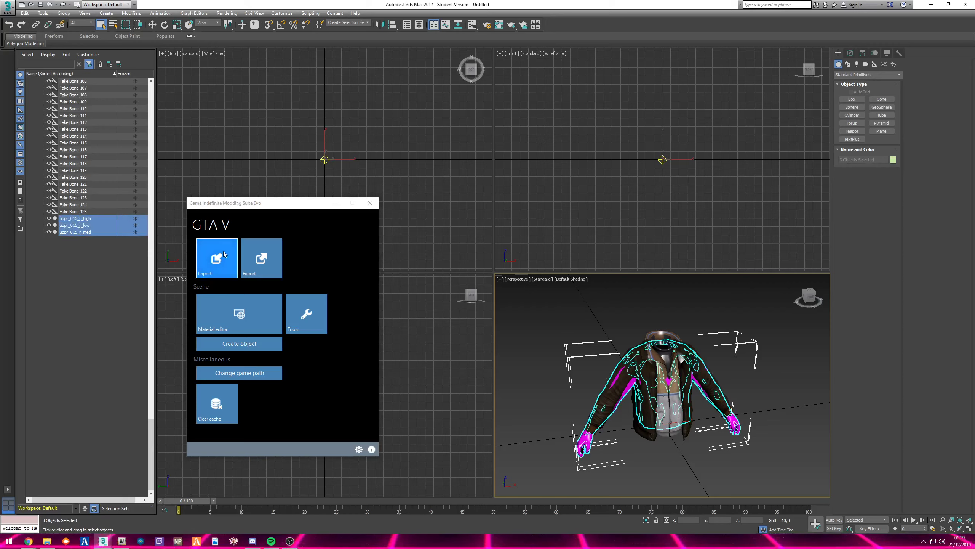
Import head_000_r.odd and jbib_009_u.odd together with Clothing Tutorial as the external textures directory, and minimize GIMS Evo
drag(233, 207, 231, 197)
click(210, 252)
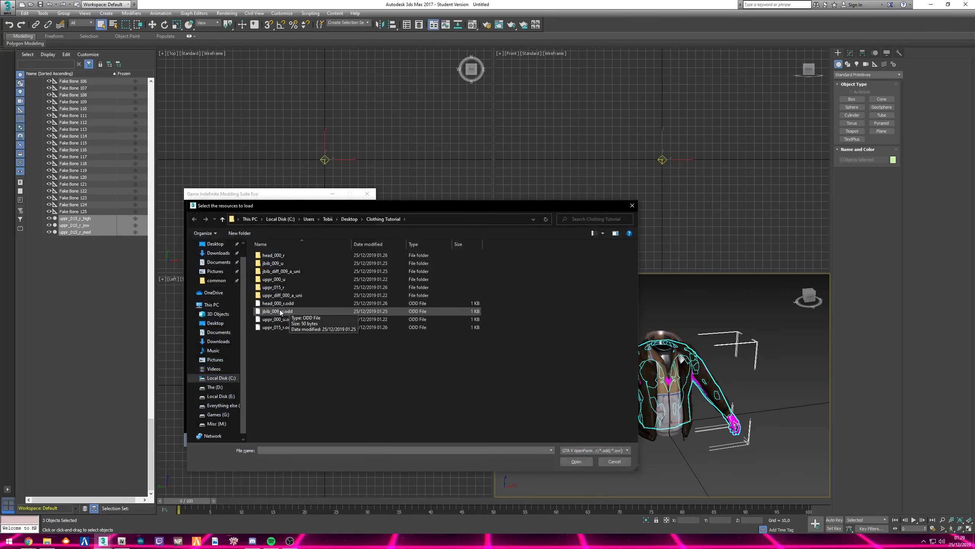
click(280, 311)
ctrl+click(278, 303)
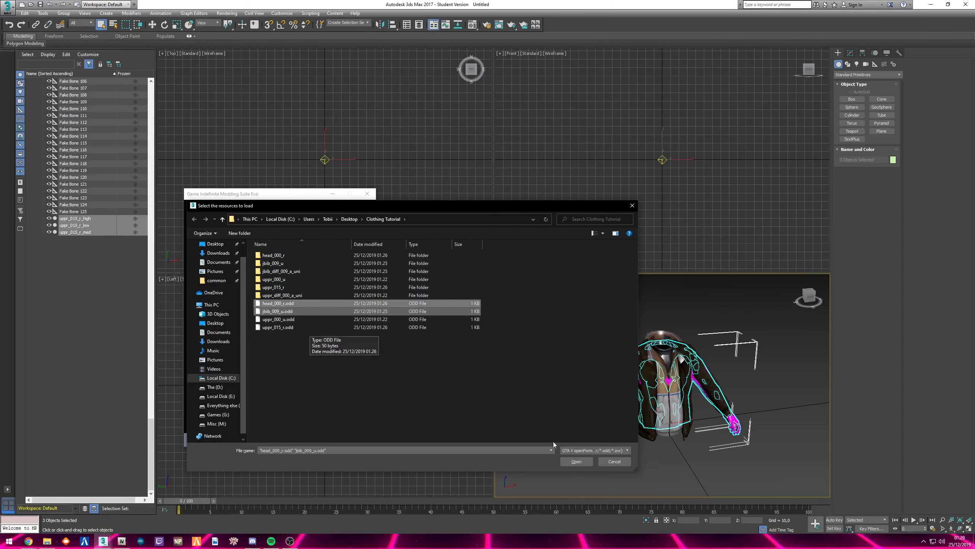
click(576, 461)
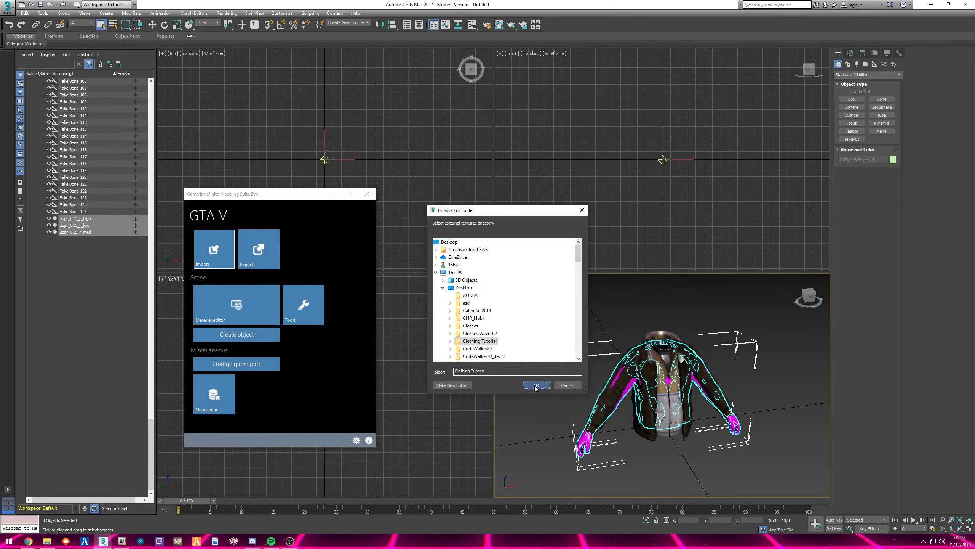
click(536, 385)
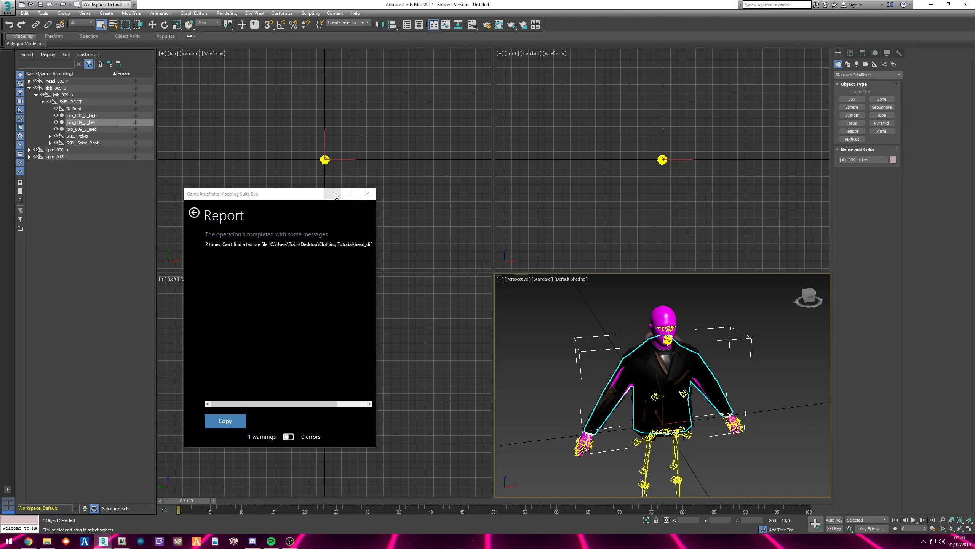
click(194, 213)
click(332, 193)
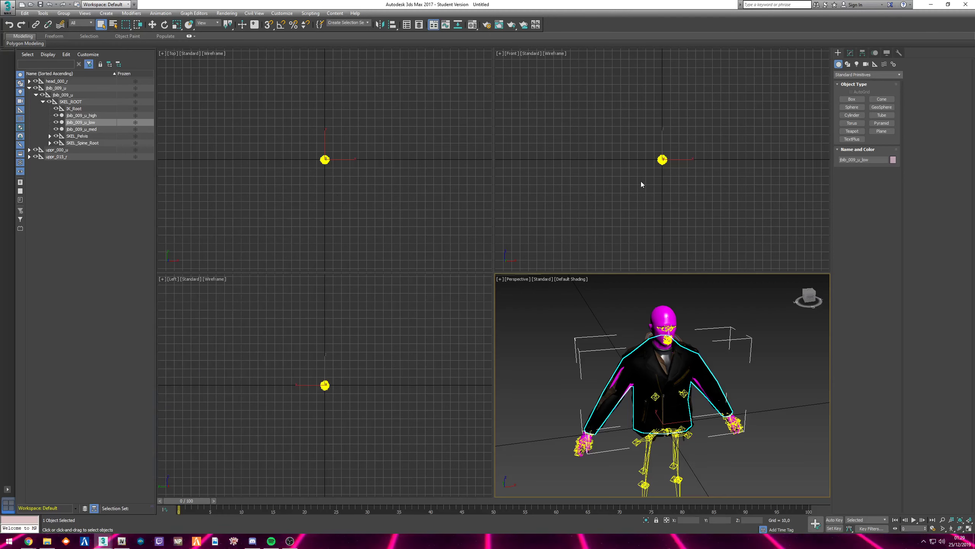
Examine the jbib_009_u skeleton hierarchy down to the SKEL_Pelvis bones, then collapse it and clear the selection
click(55, 88)
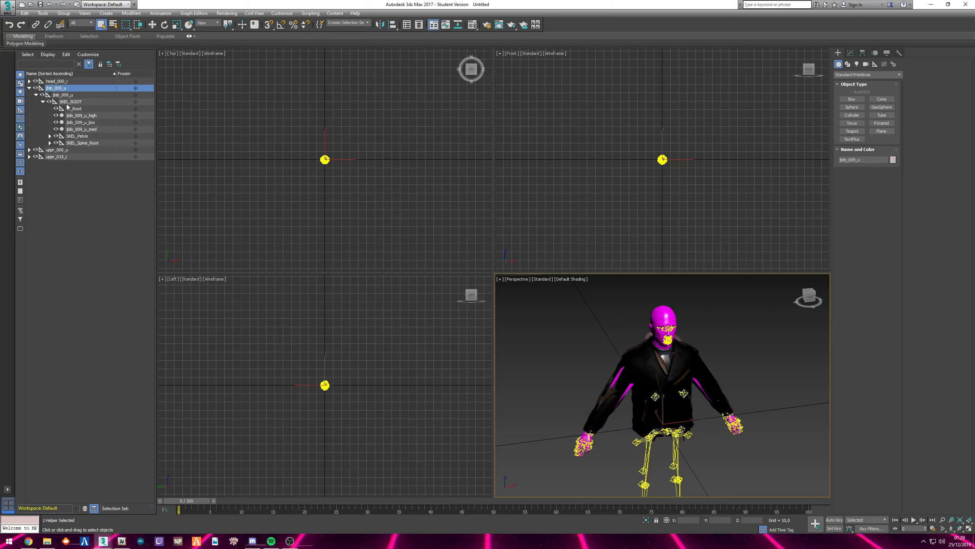
shift+click(83, 144)
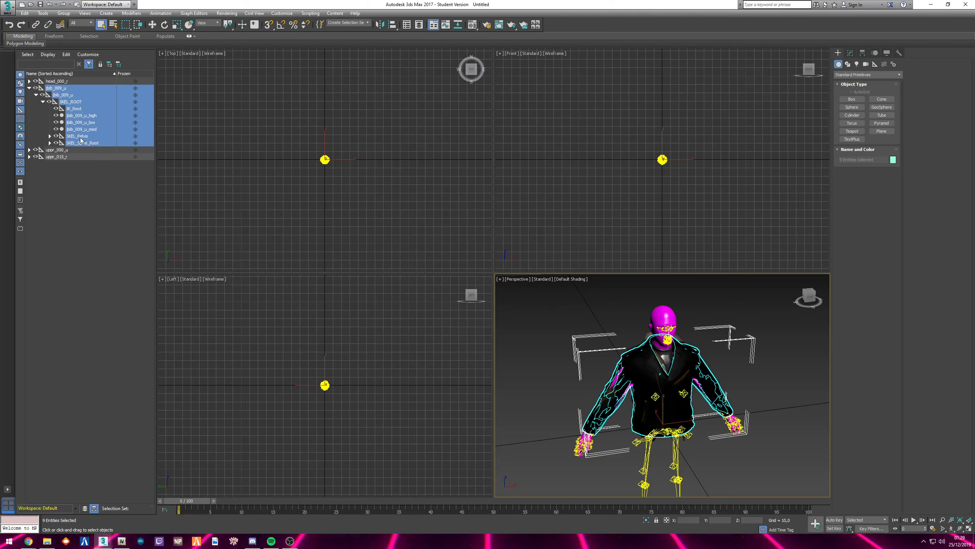
click(50, 136)
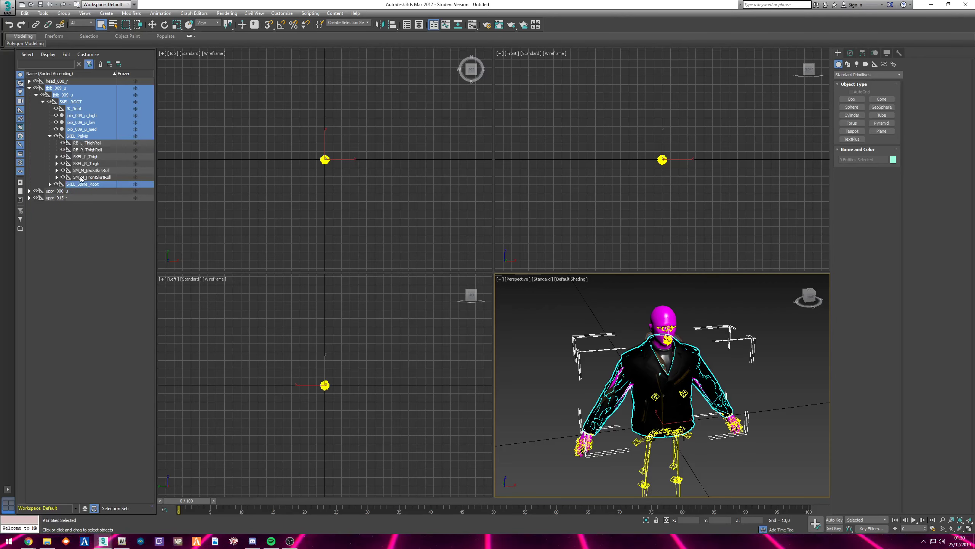
click(29, 88)
click(427, 267)
Change how the Perspective viewport displays materials
scroll(704, 327, up, 3)
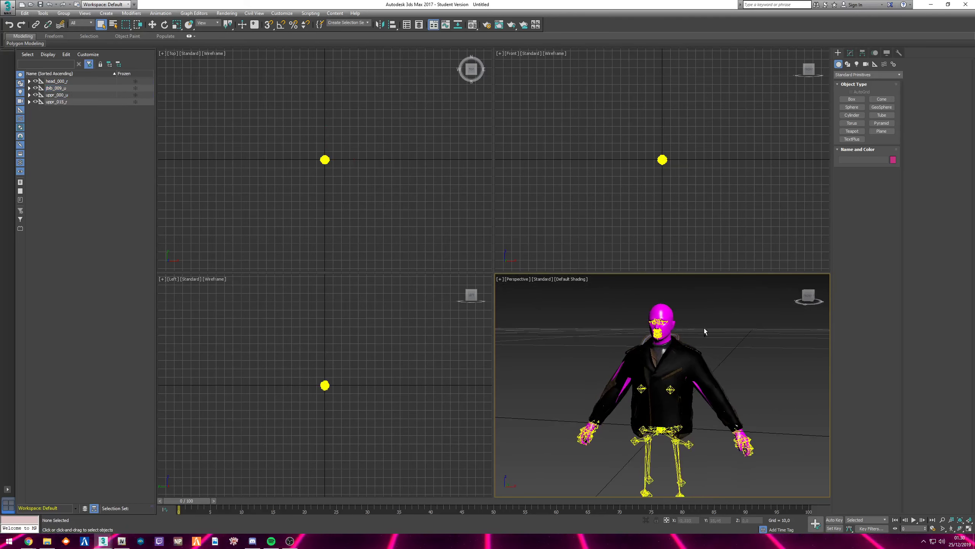
click(542, 279)
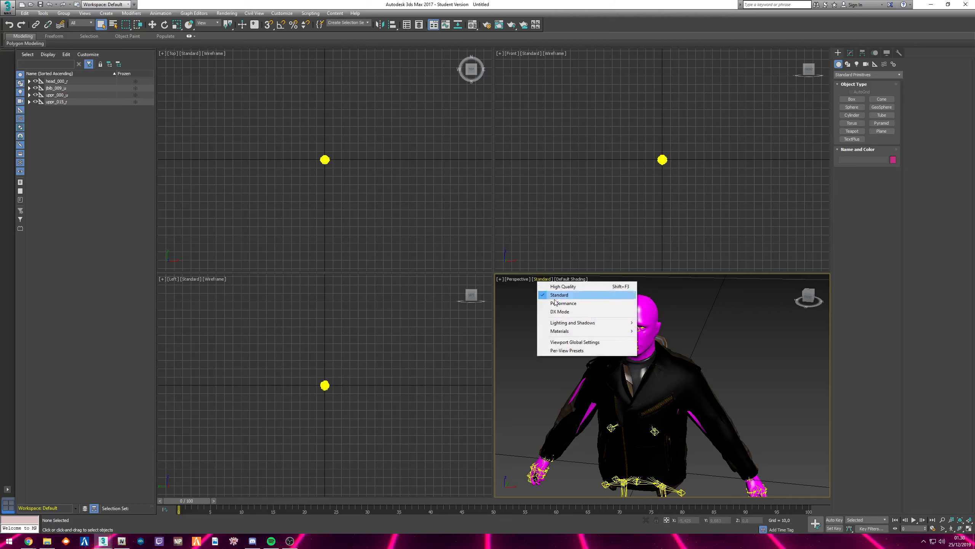
mouse_move(570, 331)
click(725, 333)
alt+middle_drag(726, 337, 693, 348)
scroll(679, 341, down, 1)
Turn on viewport clipping for the Perspective view
click(518, 279)
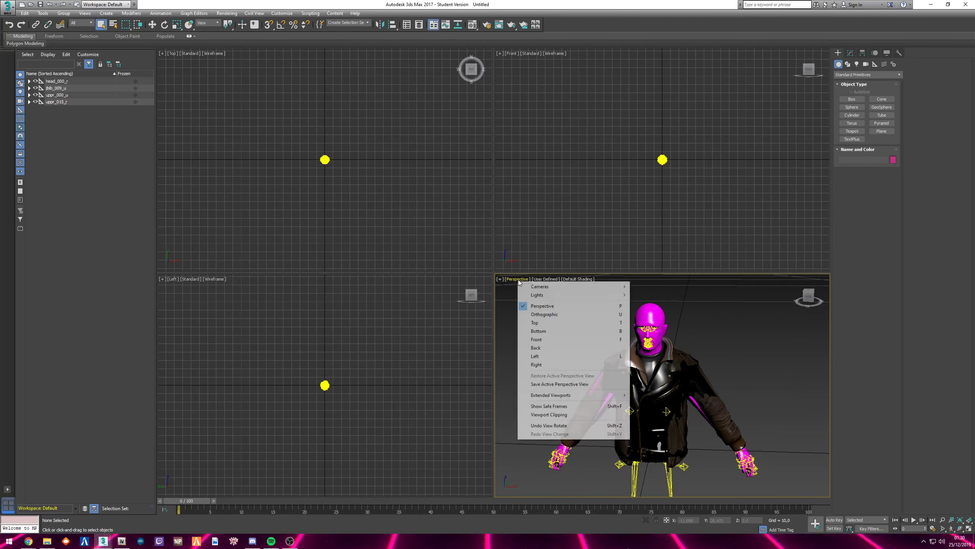
click(557, 414)
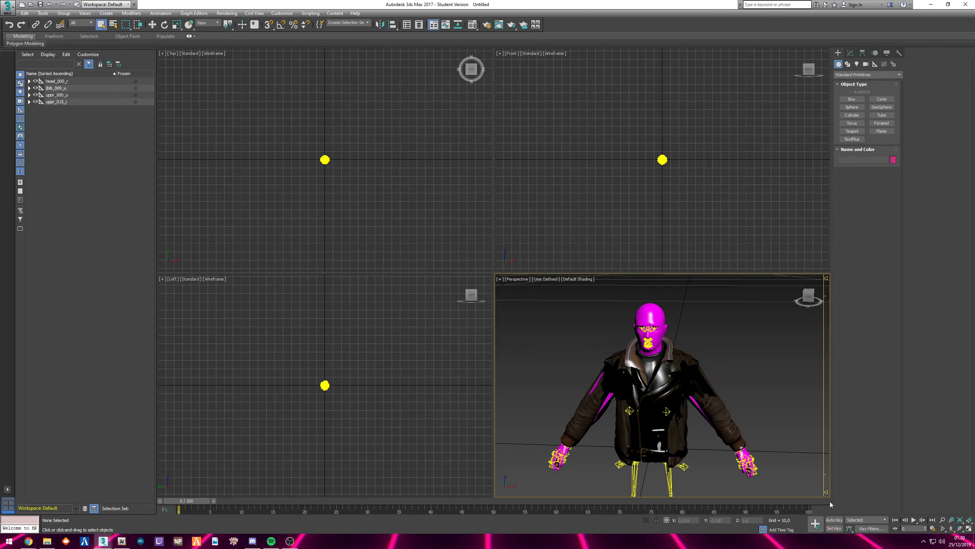
alt+middle_drag(691, 383, 670, 384)
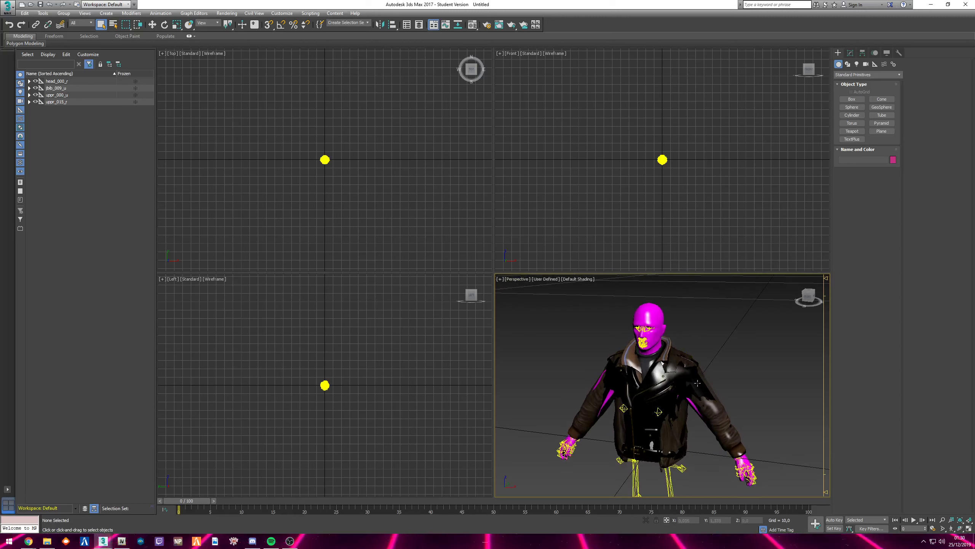
Hide the low and med meshes of jbib_009_u, head_000_r and uppr_015_r, keeping only their high versions shown
click(662, 363)
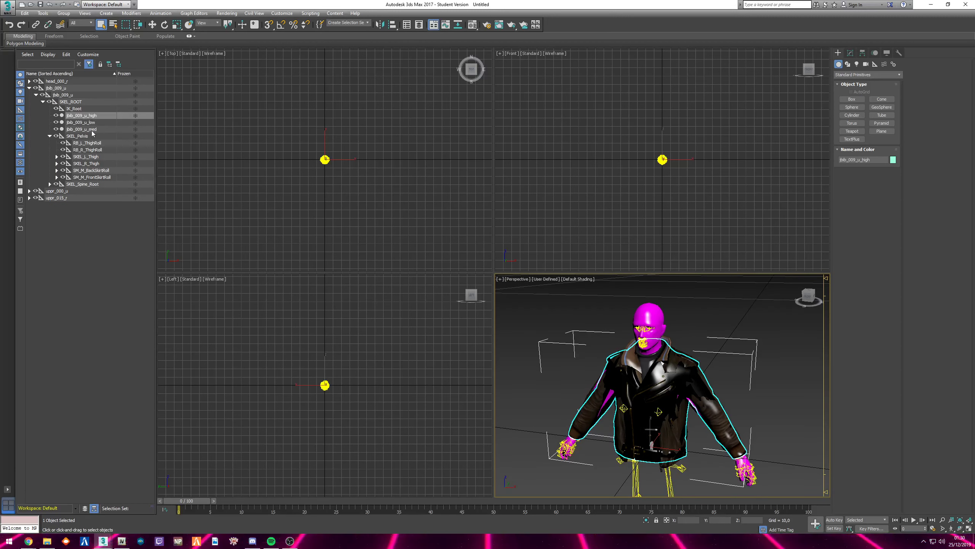
click(56, 122)
click(56, 130)
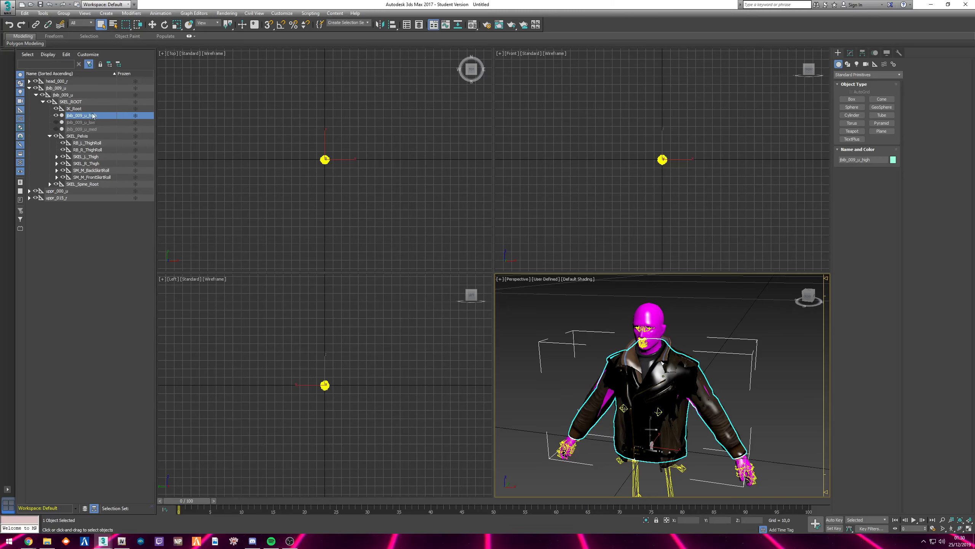
click(648, 321)
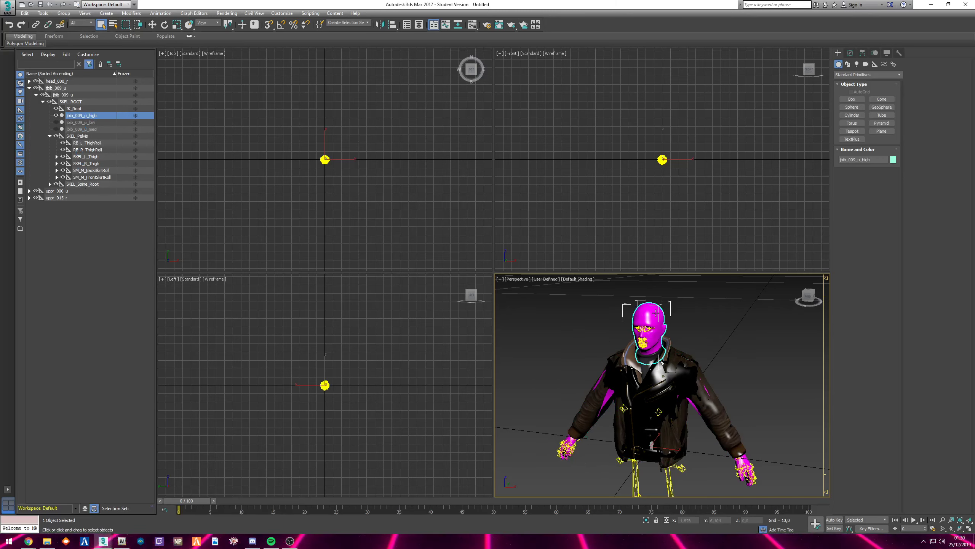
click(56, 109)
click(56, 116)
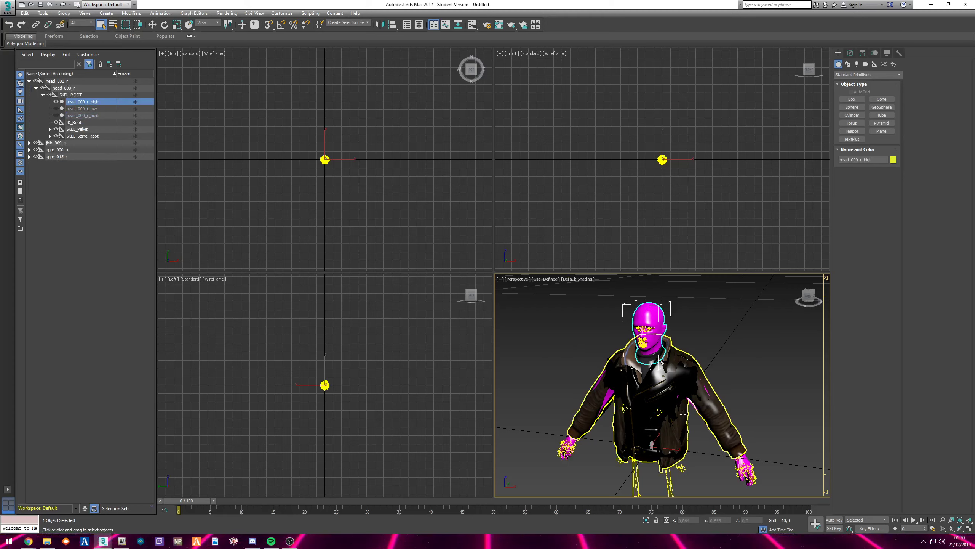
click(652, 384)
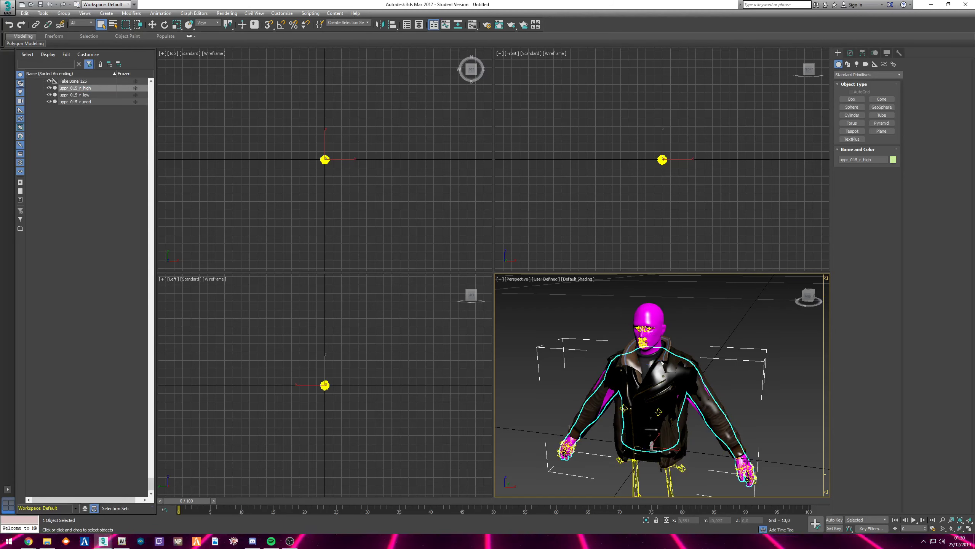
click(48, 95)
click(49, 102)
Move uppr_015_r_high out of the uppr_015_r hierarchy to the root level of the scene
scroll(119, 164, up, 4)
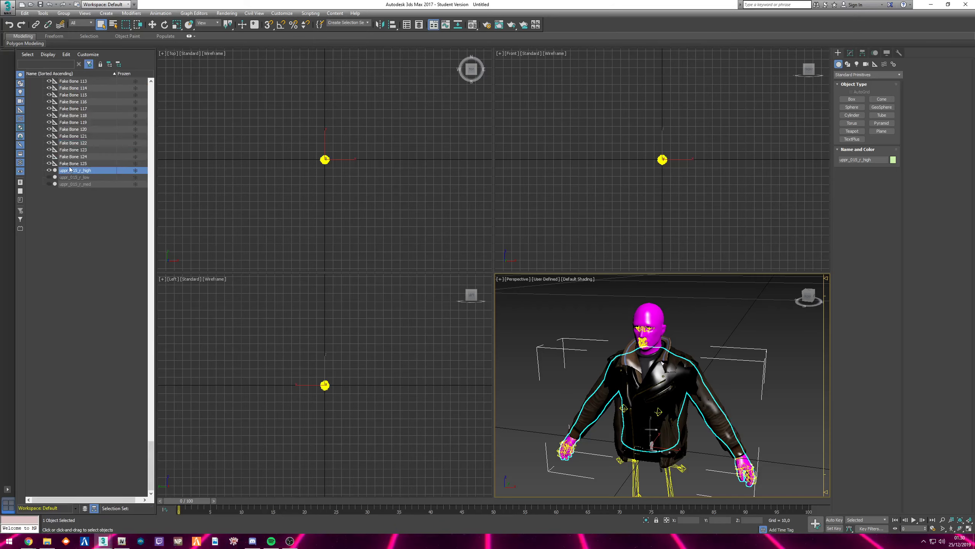
scroll(79, 181, up, 20)
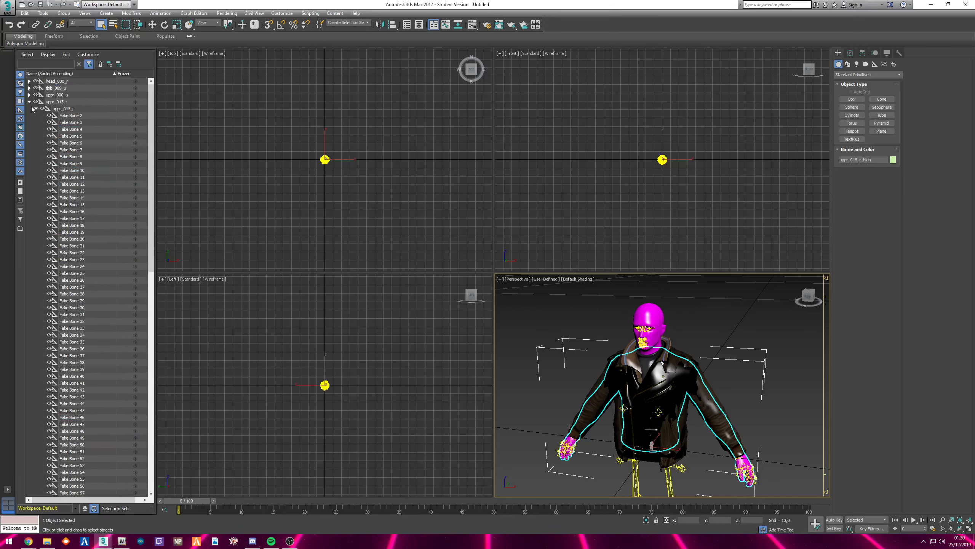
scroll(100, 193, down, 20)
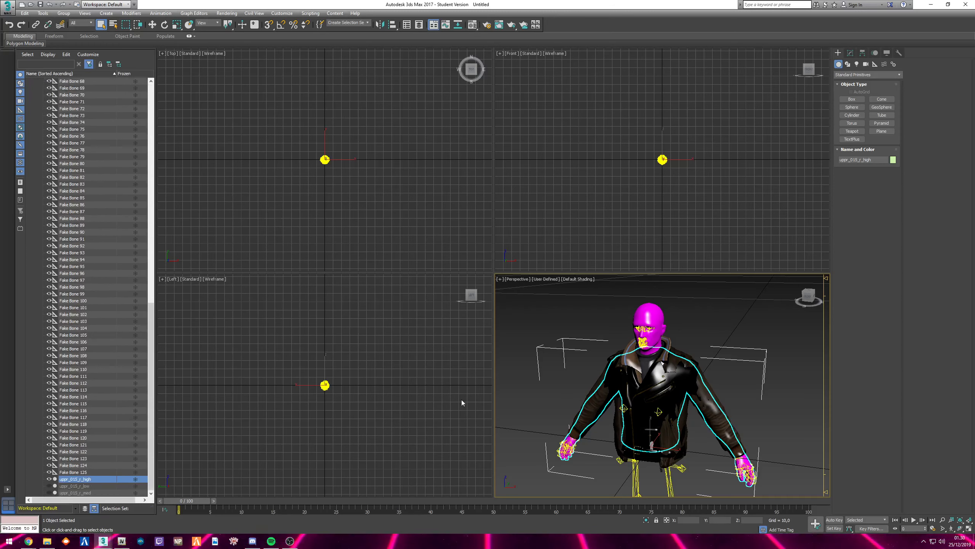
scroll(619, 341, down, 3)
middle_drag(630, 367, 627, 329)
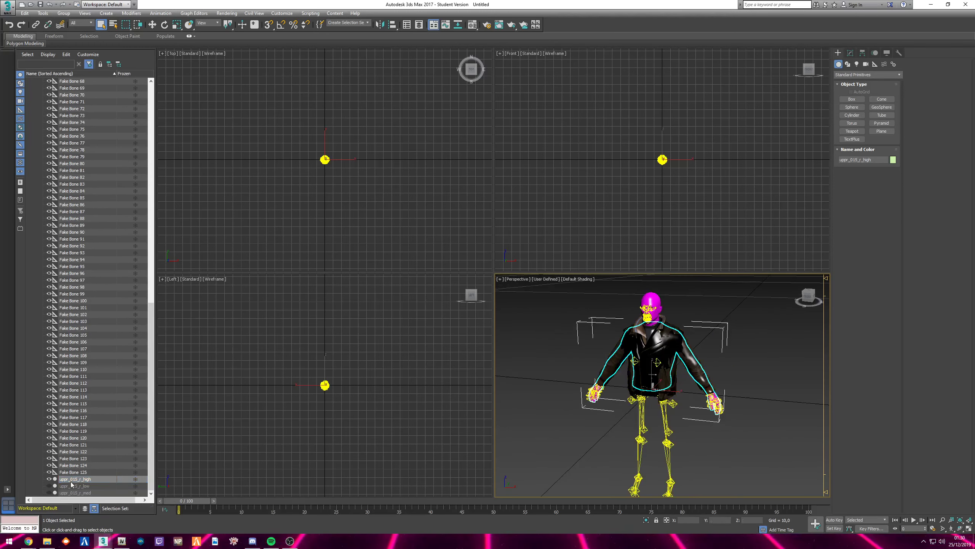
drag(76, 478, 29, 488)
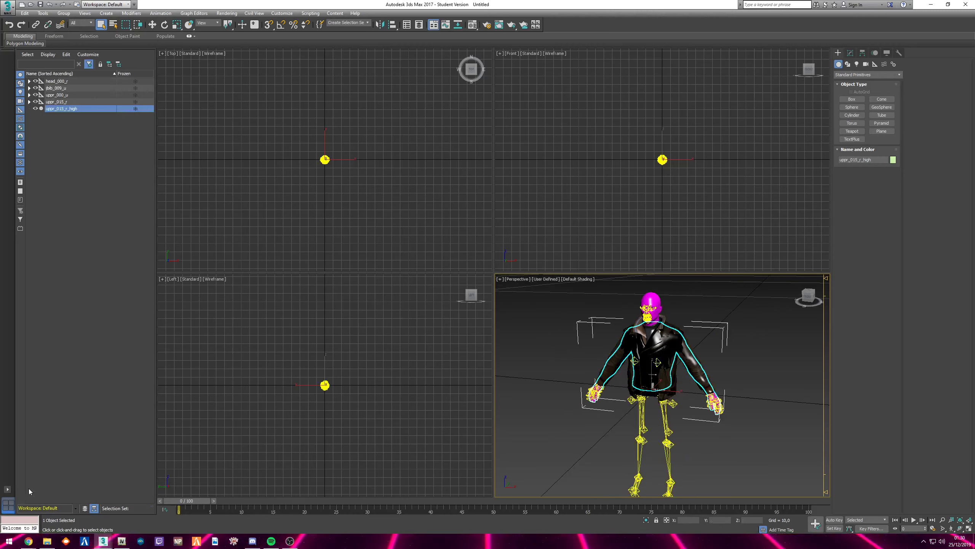
Delete the uppr_015_r hierarchy together with all of its child nodes, keeping the separate uppr_015_r_high mesh
click(64, 101)
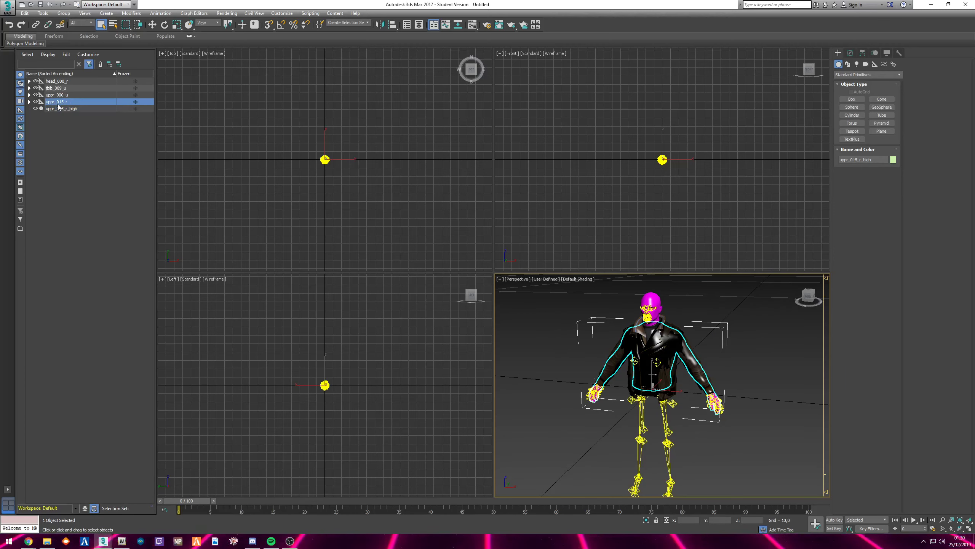
right_click(78, 102)
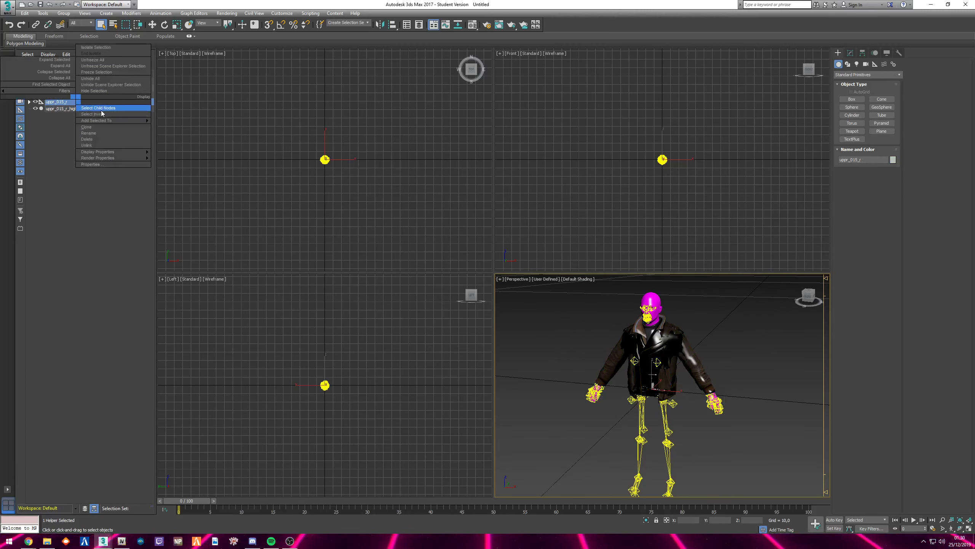
click(88, 108)
right_click(78, 102)
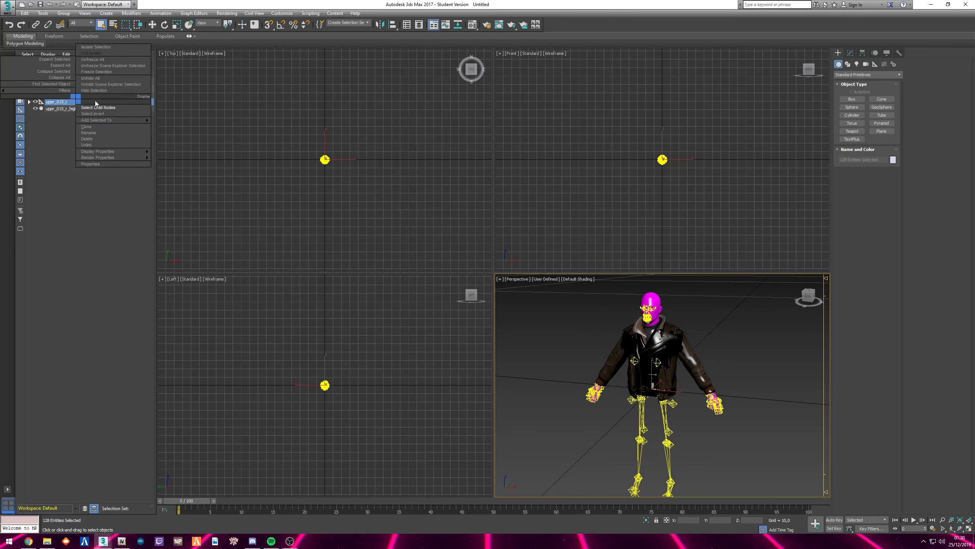
click(96, 138)
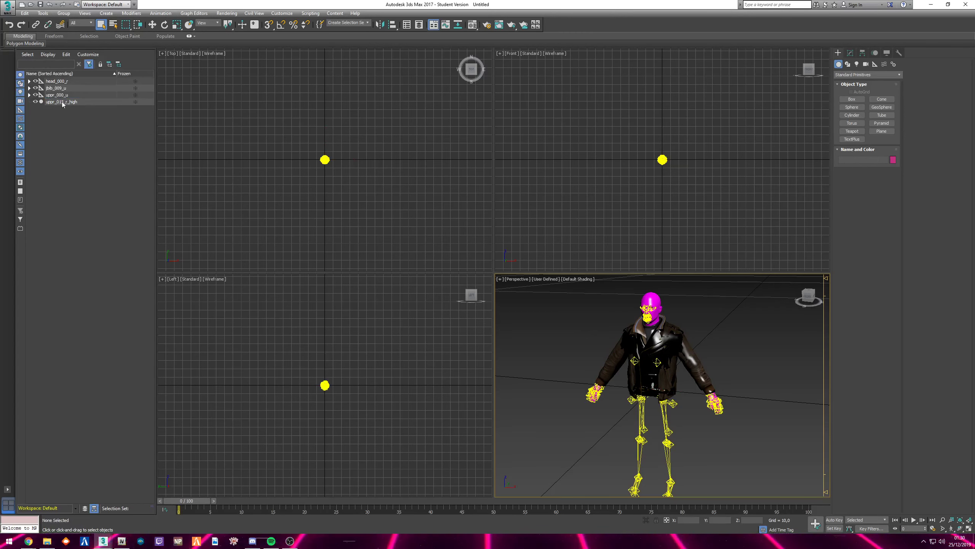
Move head_000_r_high out of the head_000_r hierarchy to the root level of the scene
click(62, 102)
click(59, 95)
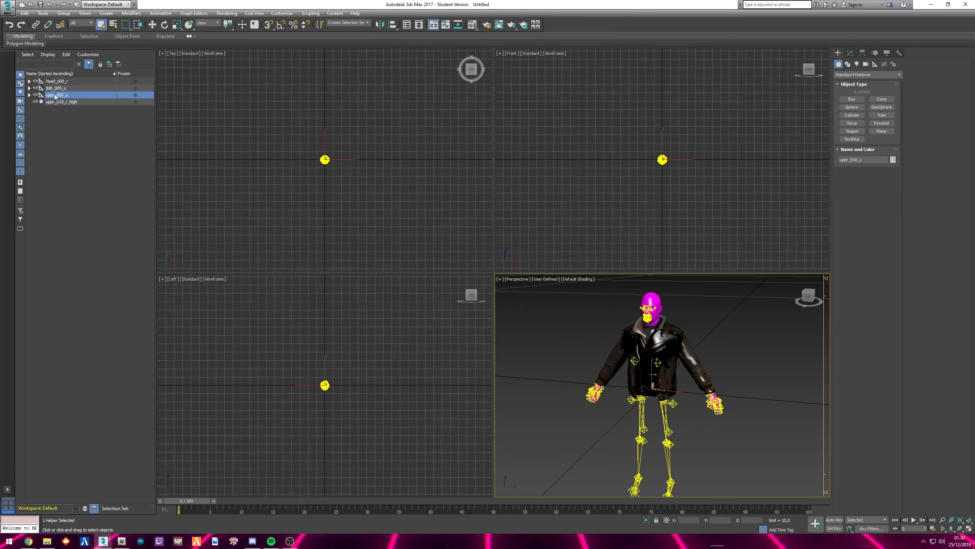
click(56, 82)
click(29, 82)
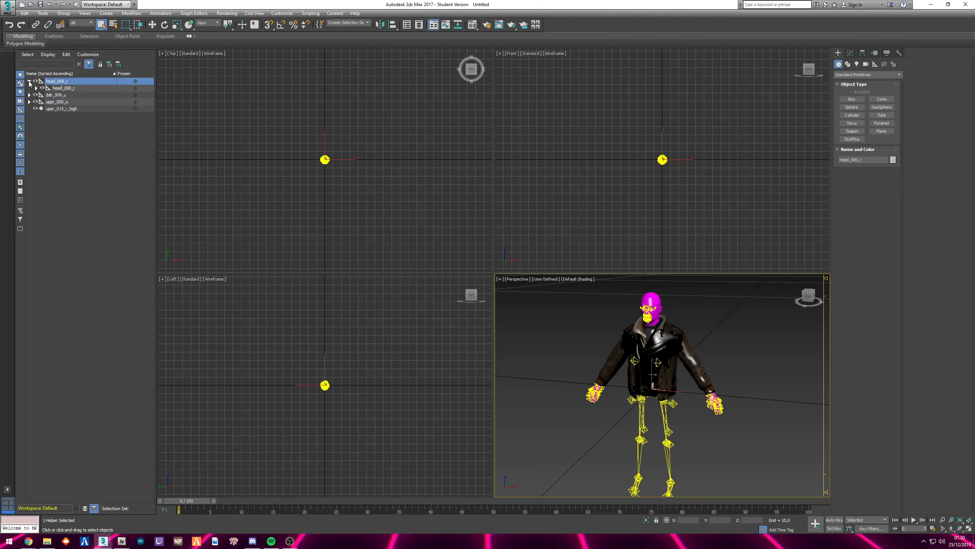
click(35, 89)
click(650, 312)
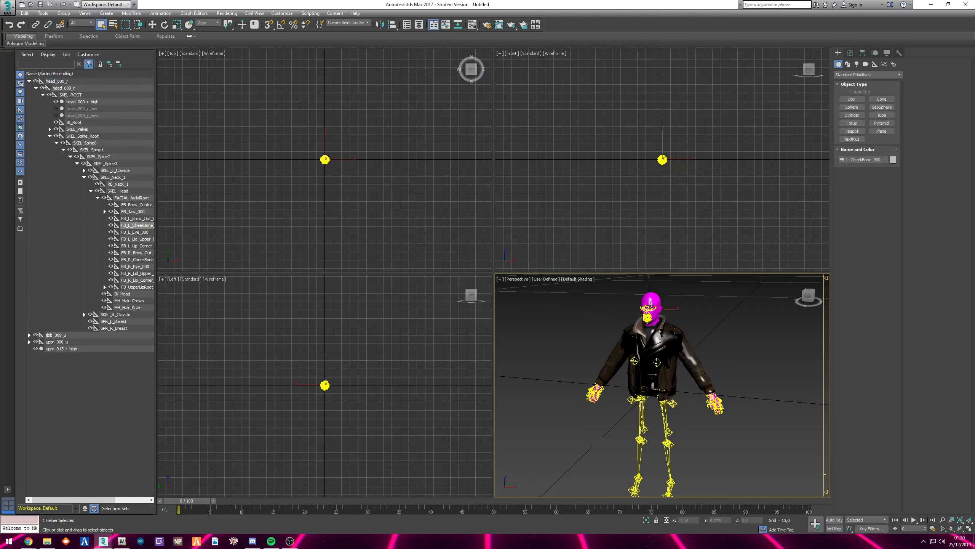
click(651, 302)
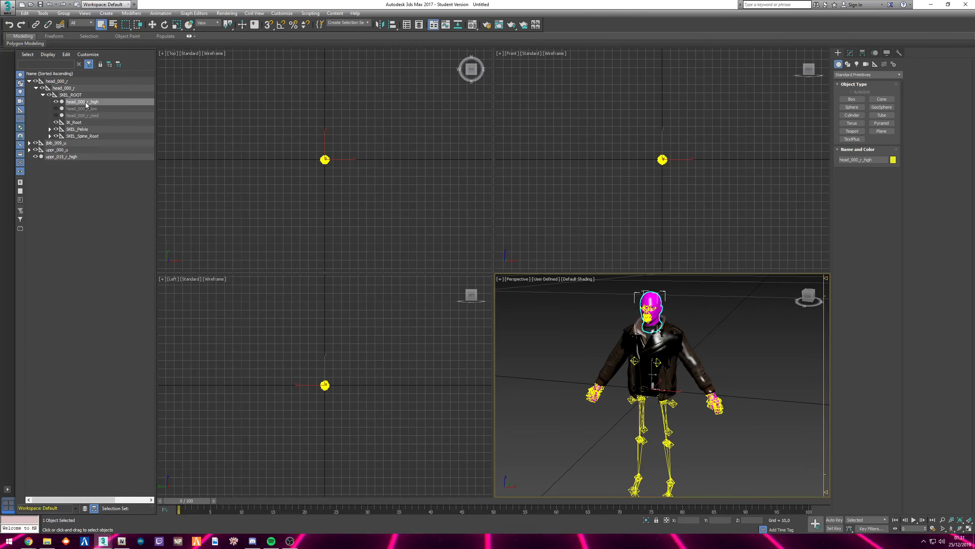
drag(86, 106, 38, 206)
Delete the head_000_r hierarchy together with all of its child nodes, keeping the separate head_000_r_high mesh
click(56, 81)
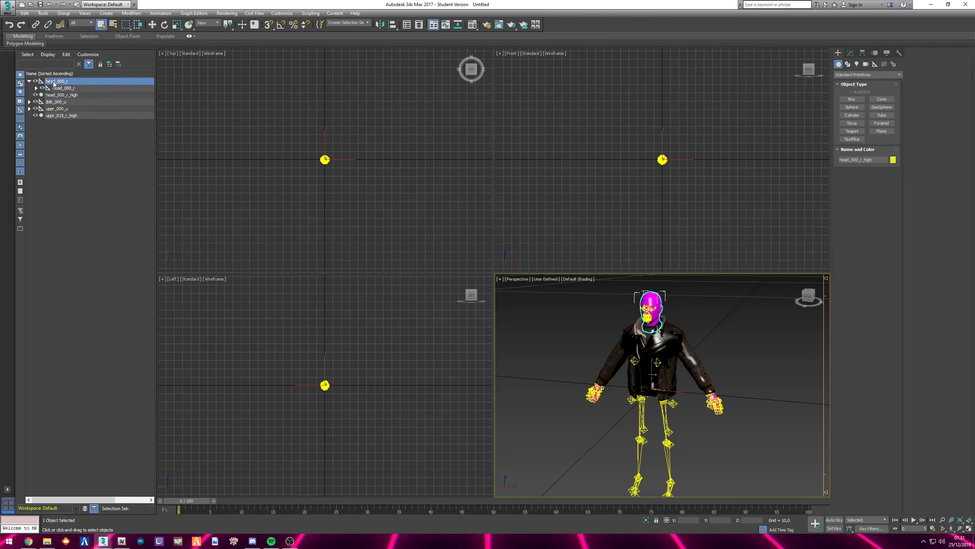
right_click(76, 79)
click(114, 89)
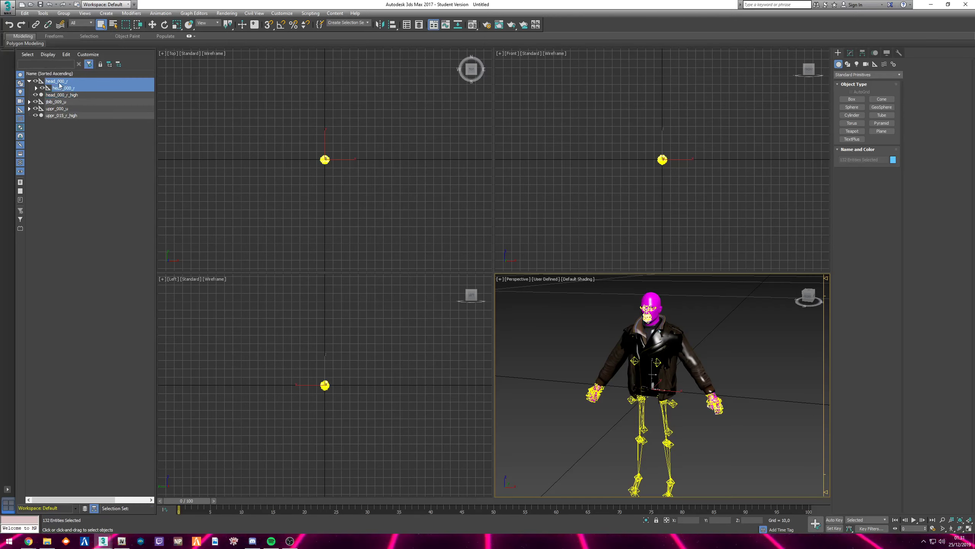
right_click(76, 81)
click(98, 120)
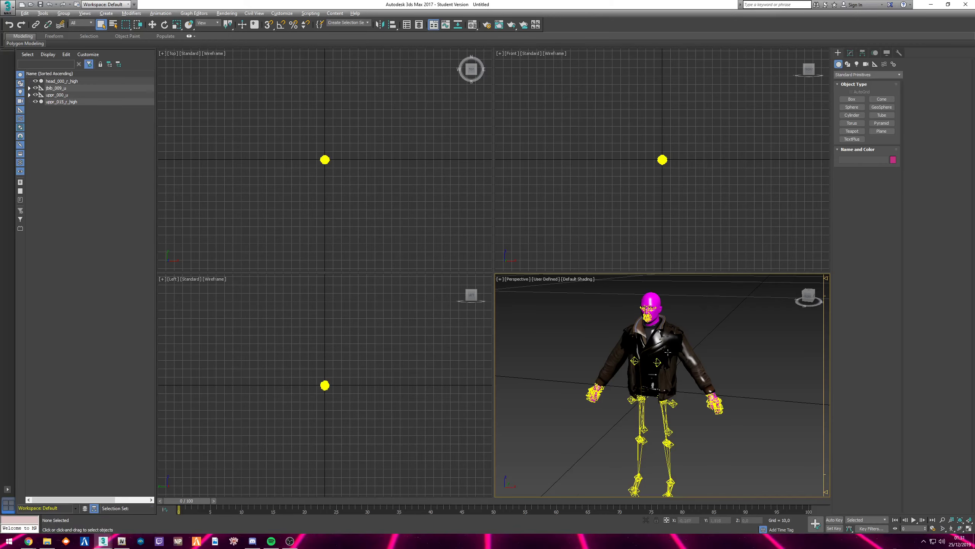
Hide the jbib_009_u_high jacket so only the custom jacket is shown on the body
scroll(676, 342, up, 4)
alt+middle_drag(668, 352, 650, 361)
scroll(649, 361, down, 1)
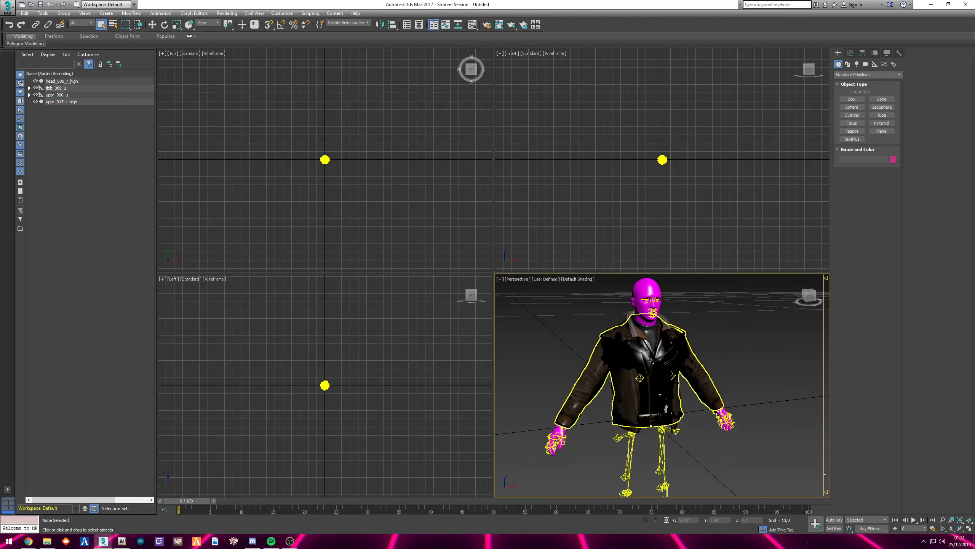
click(623, 352)
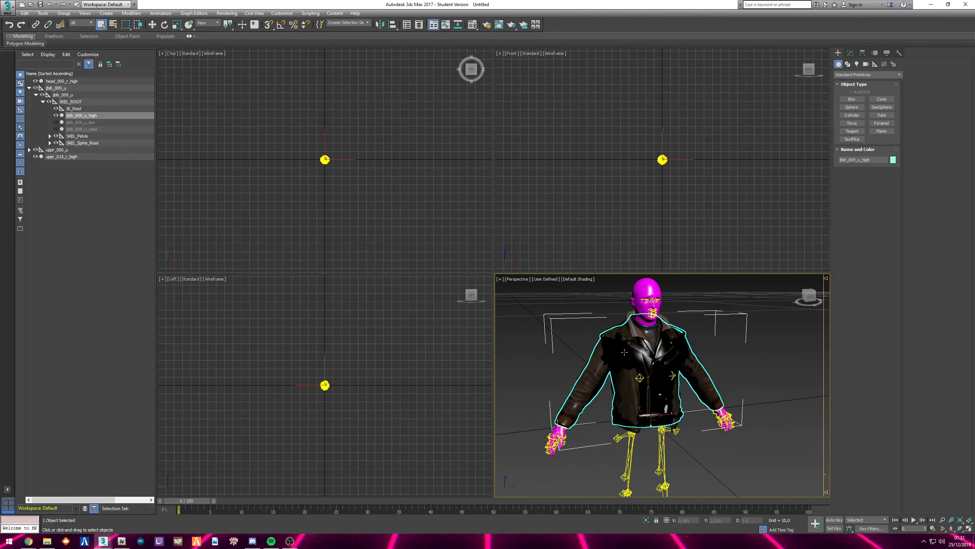
click(56, 116)
click(755, 299)
Examine from the back, side and front how the uppr_000_u_high jacket fits over the body's arms and hands
alt+middle_drag(735, 346, 672, 385)
scroll(672, 386, up, 4)
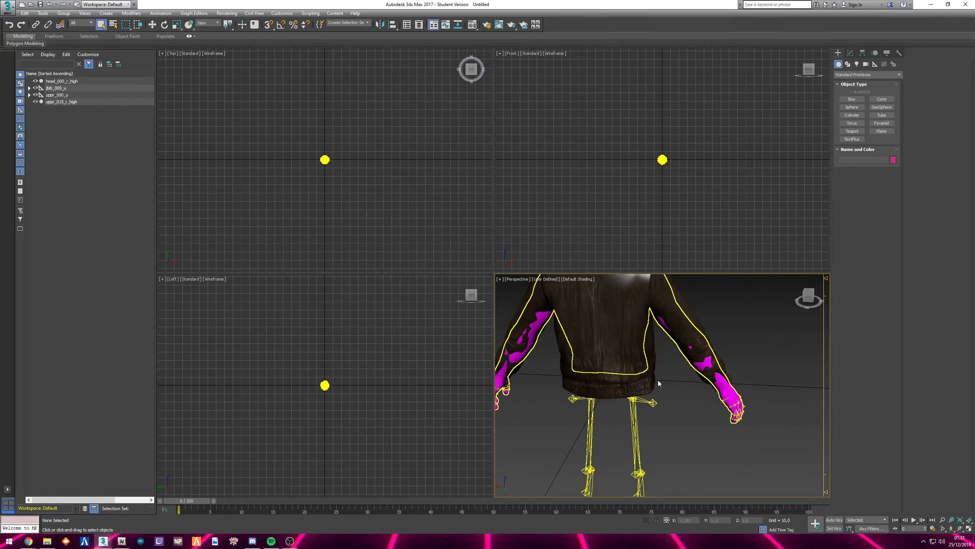
alt+middle_drag(658, 379, 596, 376)
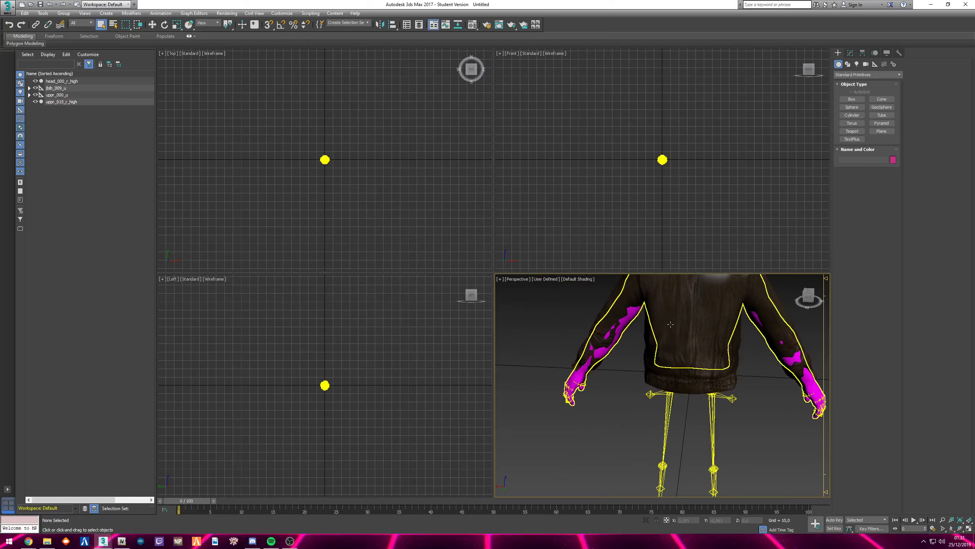
middle_drag(825, 378, 678, 383)
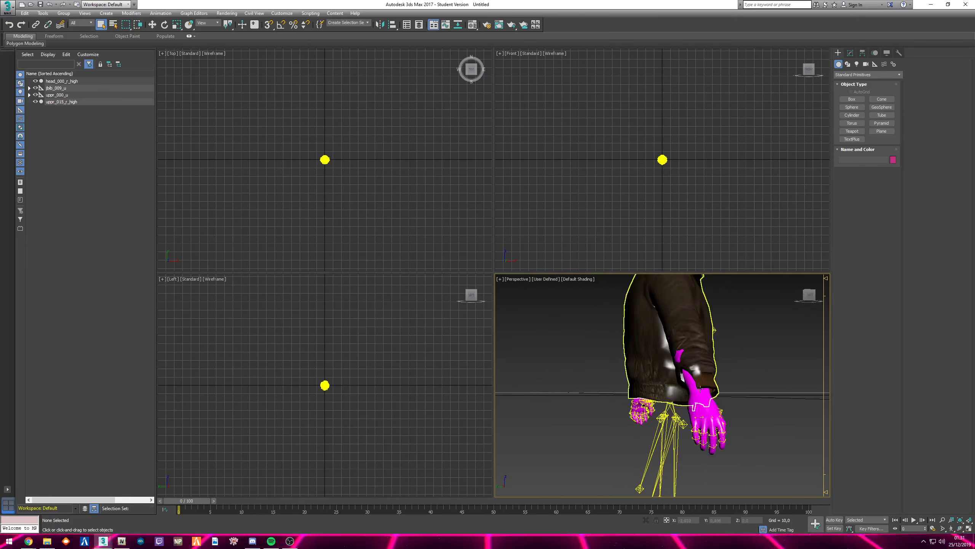
alt+middle_drag(701, 389, 607, 328)
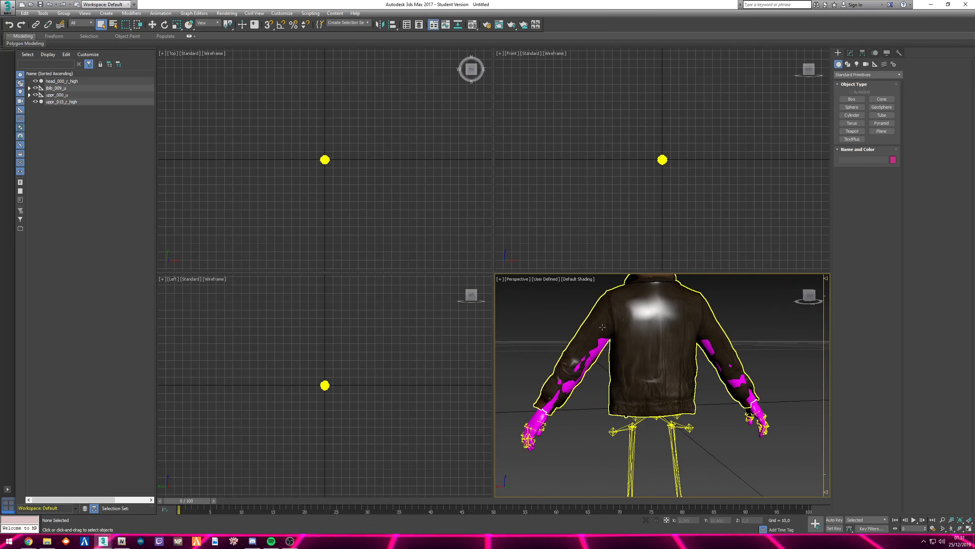
alt+middle_drag(535, 413, 659, 329)
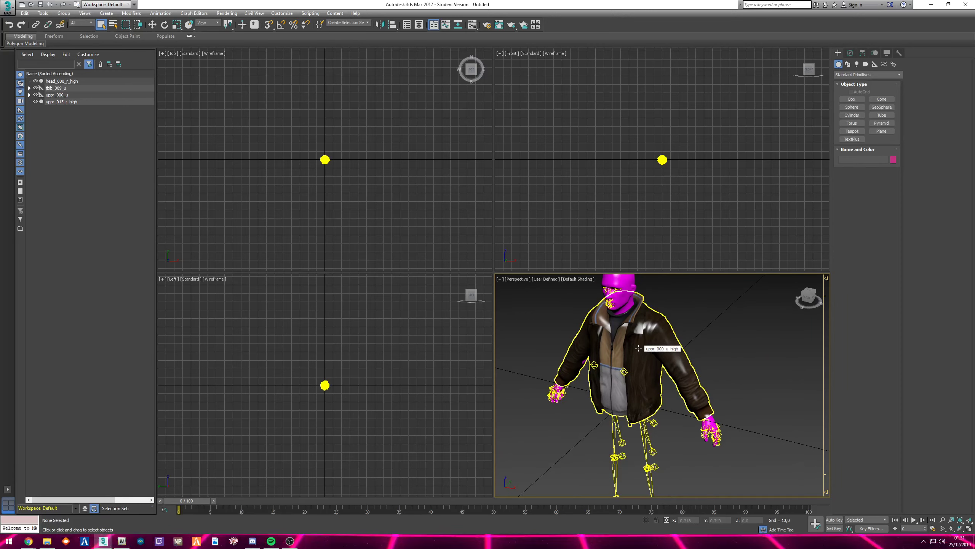
Move the uppr_000_u_high jacket out of the uppr_000_u hierarchy to the root level of the scene
click(645, 339)
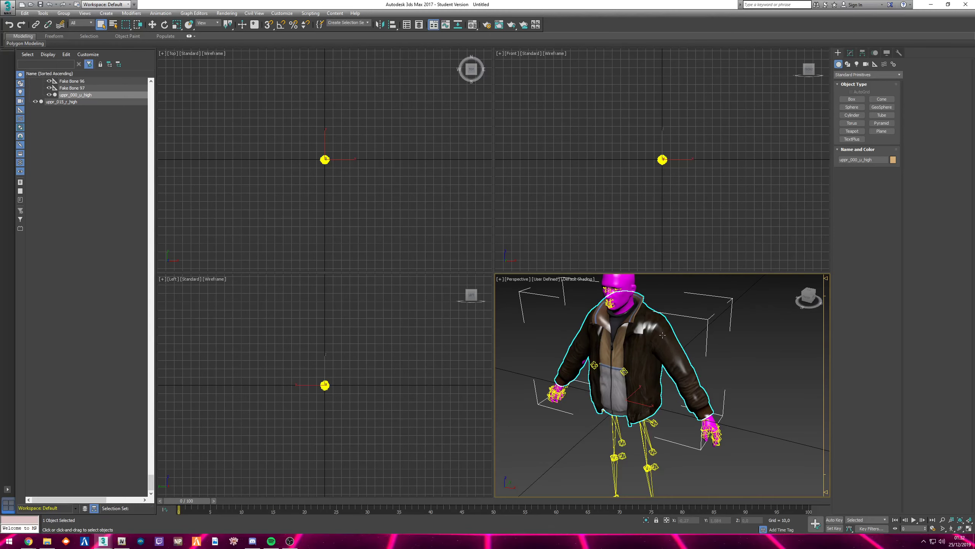
scroll(86, 204, up, 5)
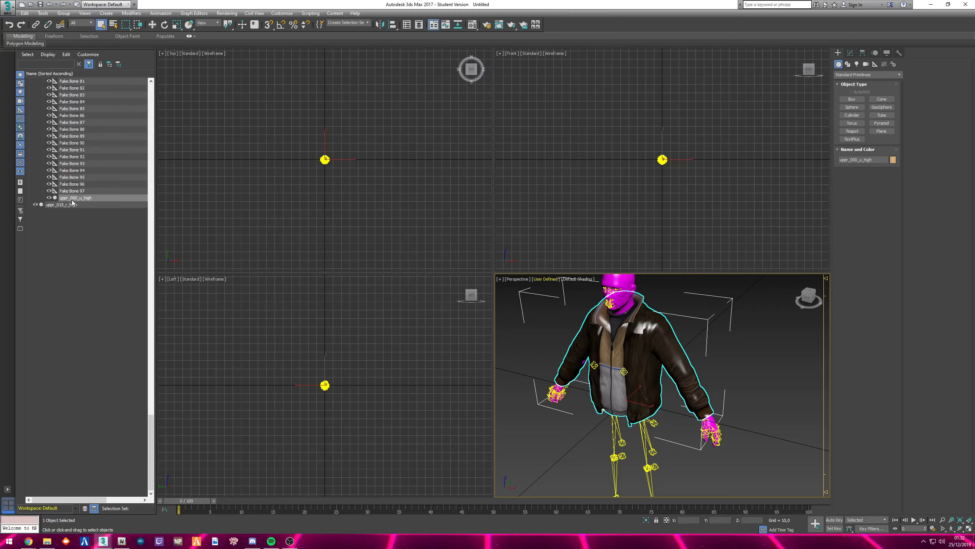
drag(74, 198, 49, 260)
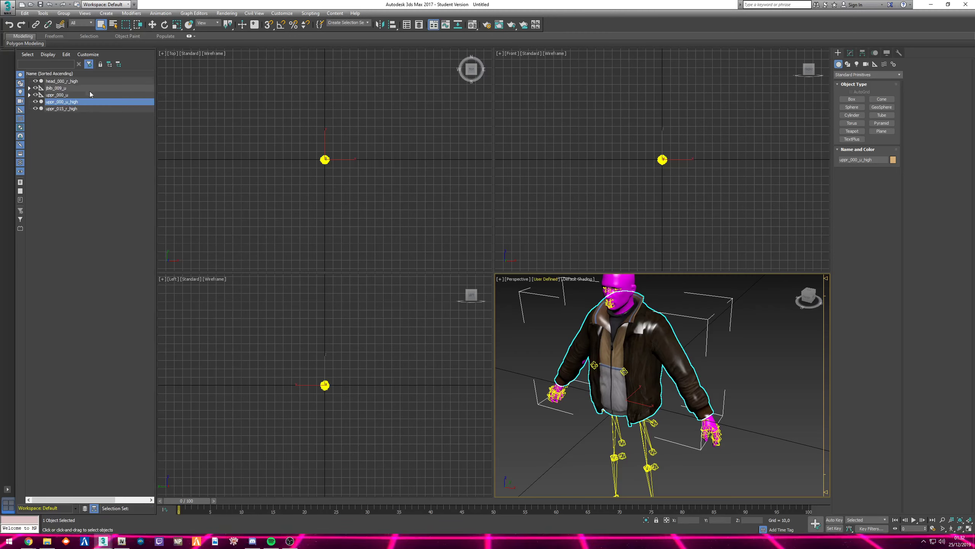
Delete the uppr_000_u hierarchy together with all of its child nodes, keeping the separate uppr_000_u_high mesh
click(56, 95)
click(29, 95)
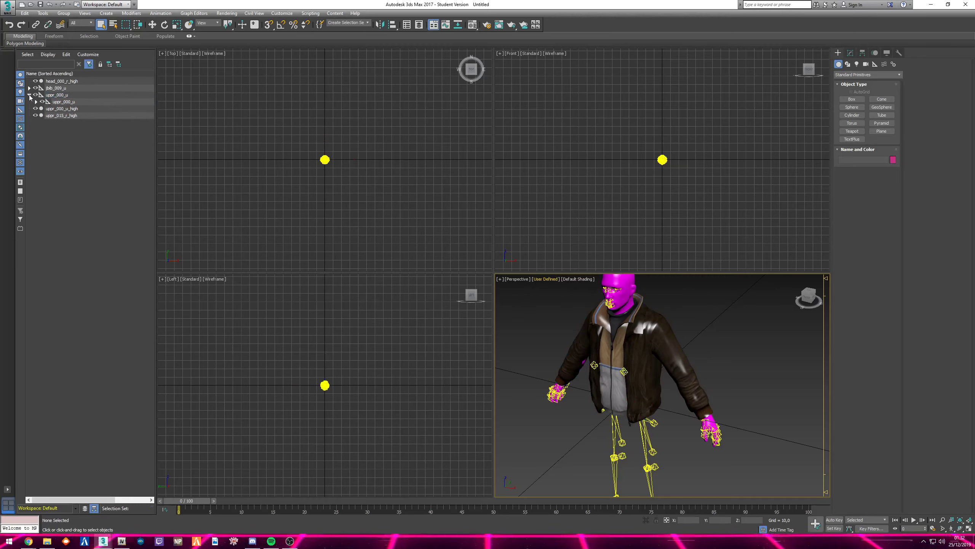
click(36, 102)
click(30, 95)
click(75, 94)
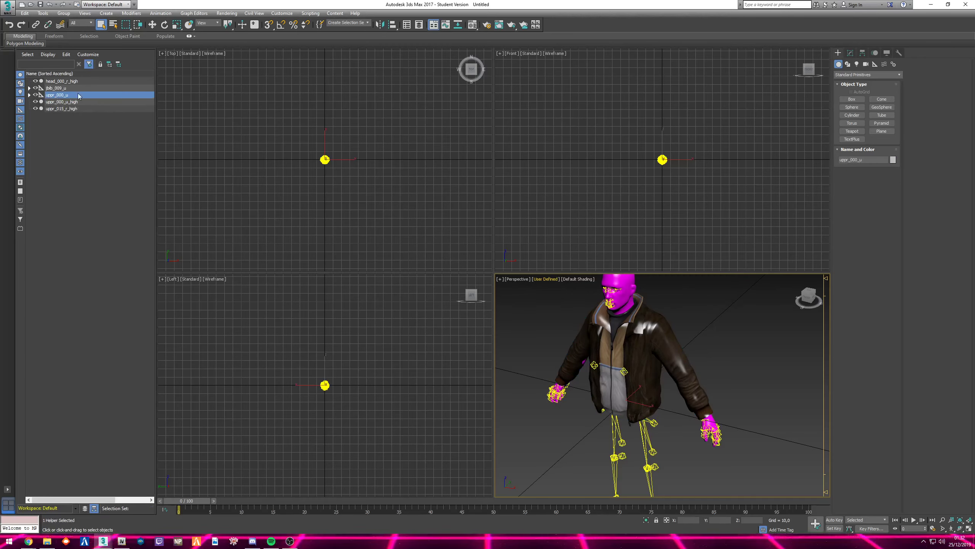
right_click(59, 95)
click(85, 101)
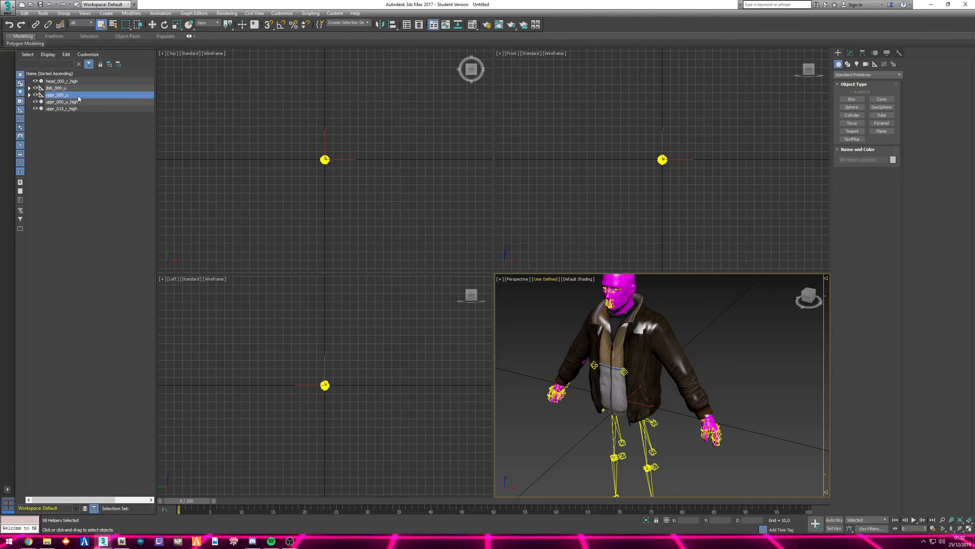
right_click(79, 99)
click(92, 129)
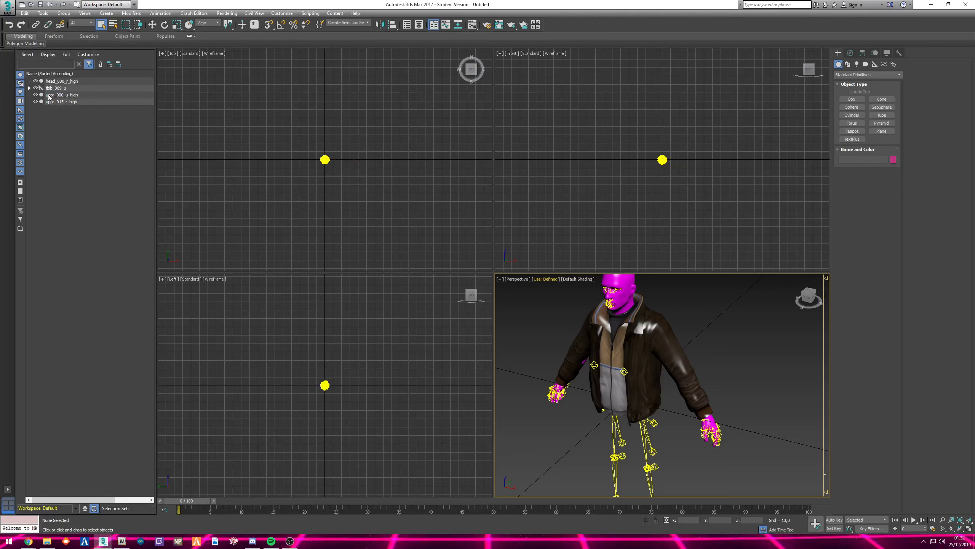
Add an FFD(box) modifier to uppr_000_u_high directly above Editable Mesh, beneath the Skin and Game mesh modifiers
click(58, 95)
alt+middle_drag(637, 367, 684, 340)
alt+middle_drag(569, 342, 757, 257)
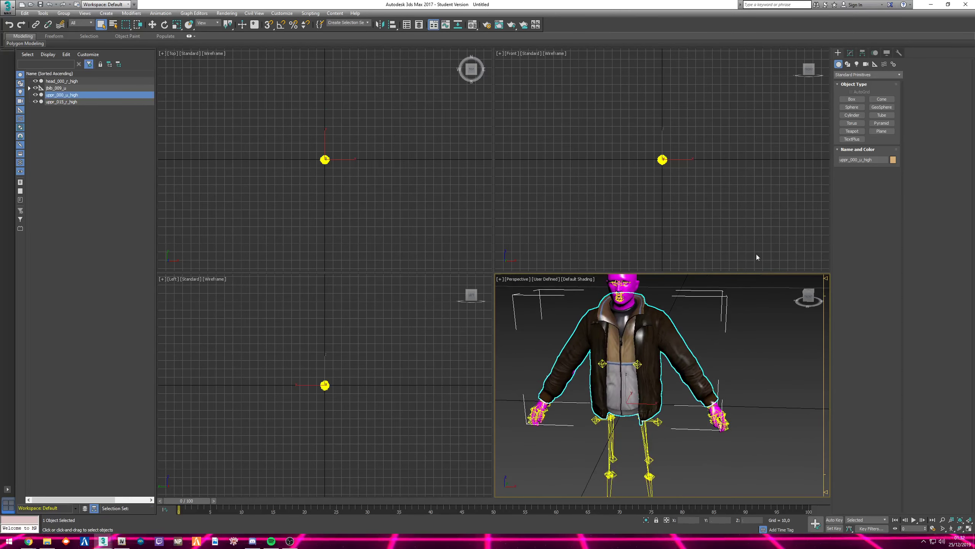
click(850, 53)
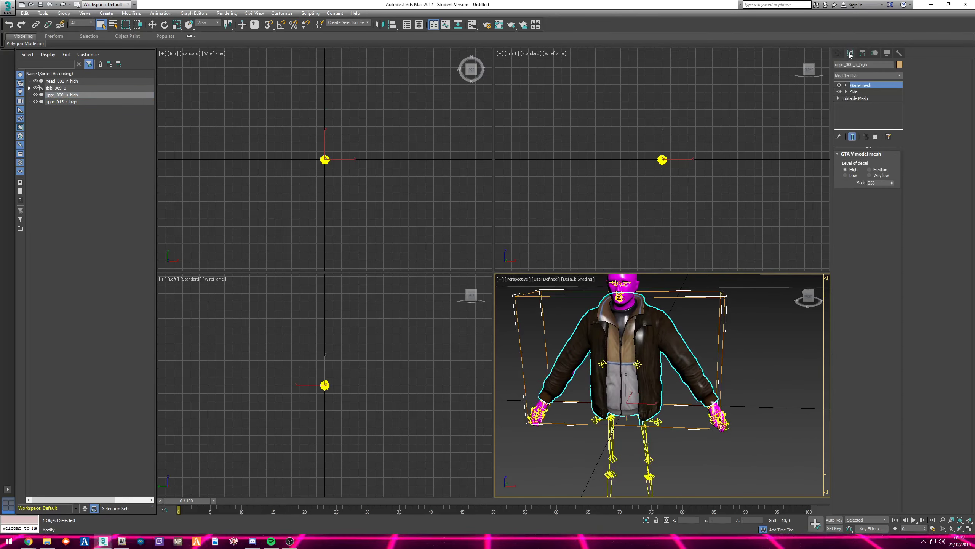
click(859, 99)
click(863, 76)
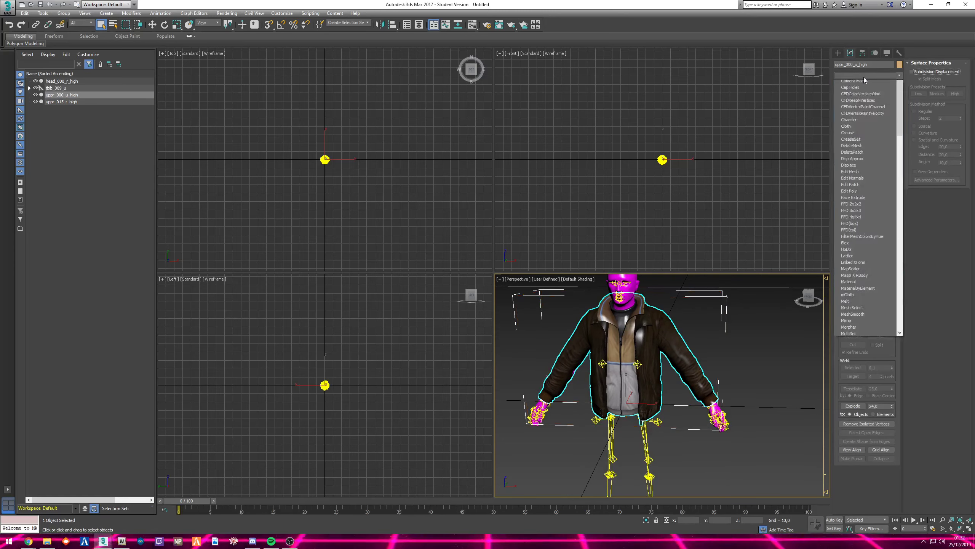
key(f)
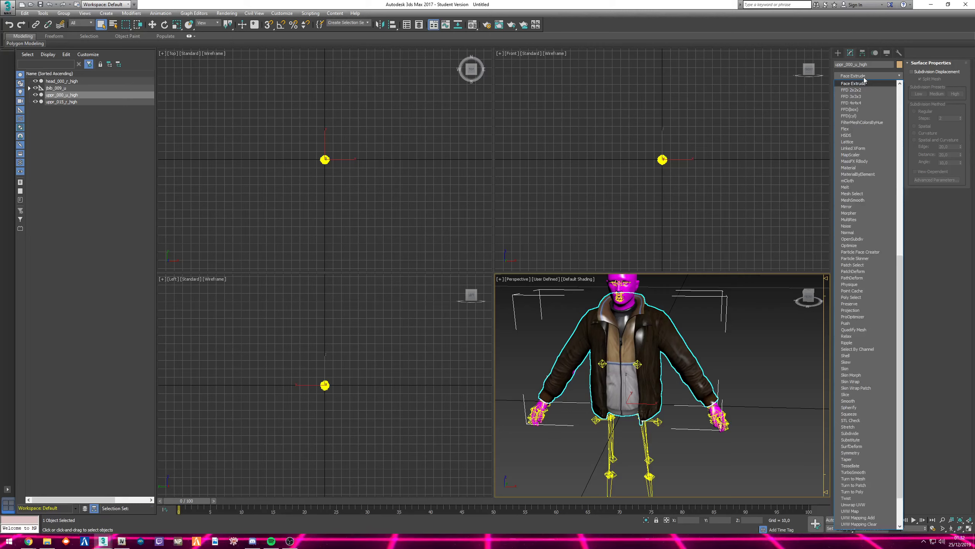
click(853, 110)
alt+middle_drag(718, 295, 646, 297)
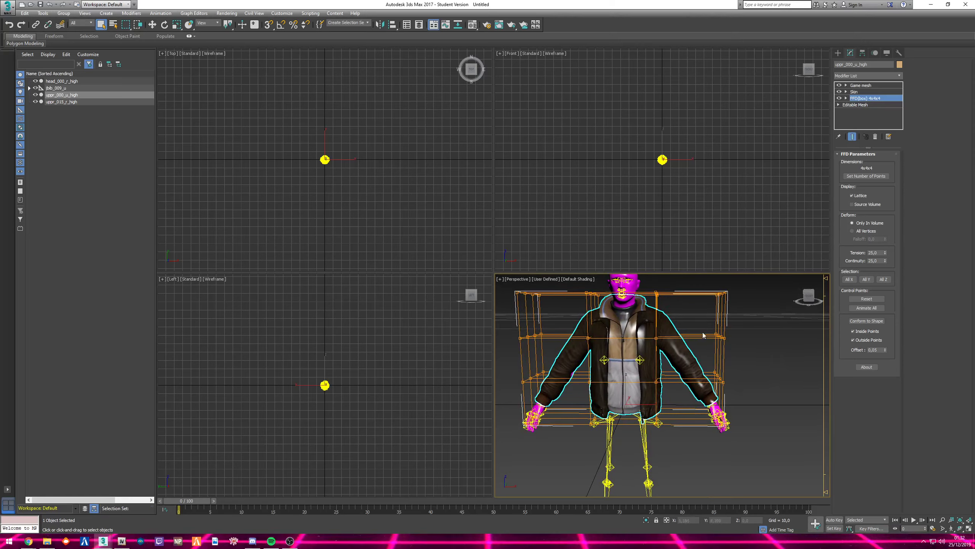
alt+middle_drag(704, 335, 817, 163)
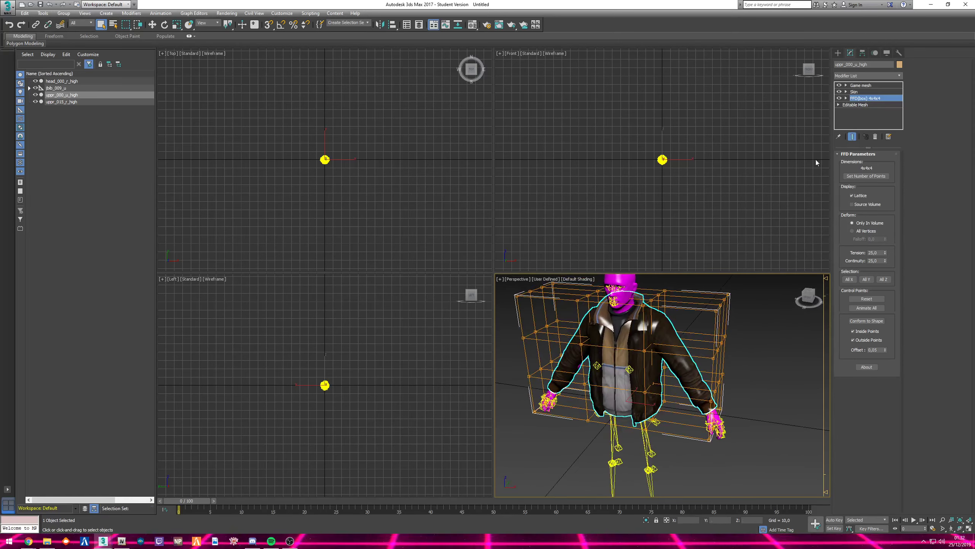
Pull the FFD box's control points behind the left sleeve outward along the Y axis, and display mesh edges in the Perspective view
click(846, 98)
click(871, 106)
alt+middle_drag(719, 339, 746, 319)
drag(746, 321, 709, 346)
mouse_move(709, 346)
alt+middle_down()
mouse_move(743, 336)
mouse_move(720, 351)
mouse_move(723, 342)
alt+middle_up()
key(w)
scroll(735, 348, up, 2)
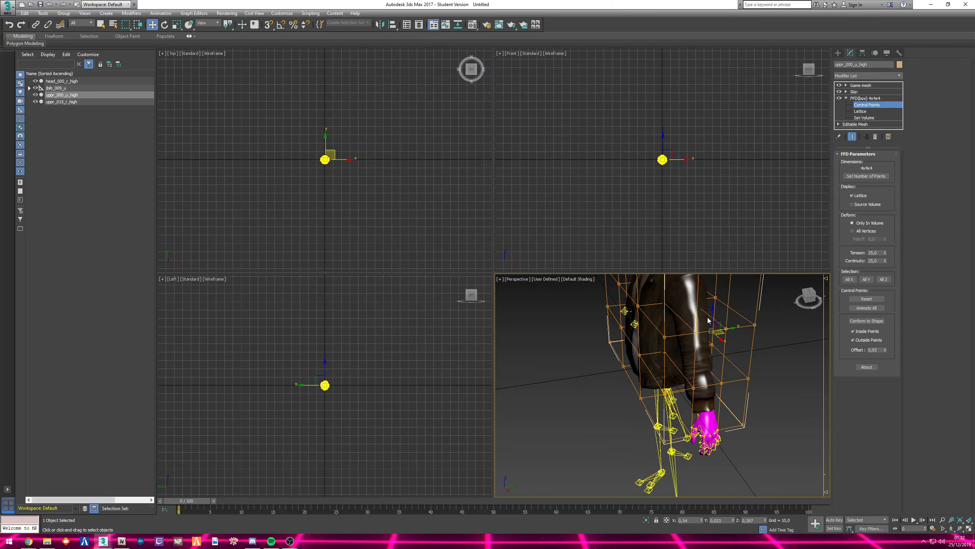
alt+middle_drag(761, 331, 757, 324)
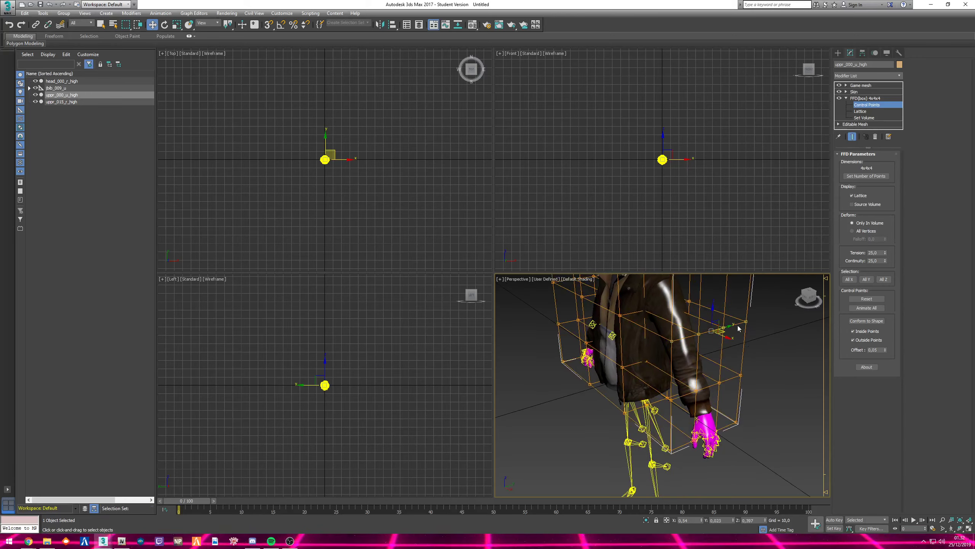
mouse_move(738, 327)
mouse_down()
mouse_move(802, 318)
mouse_move(750, 325)
mouse_move(773, 332)
mouse_up()
key(F4)
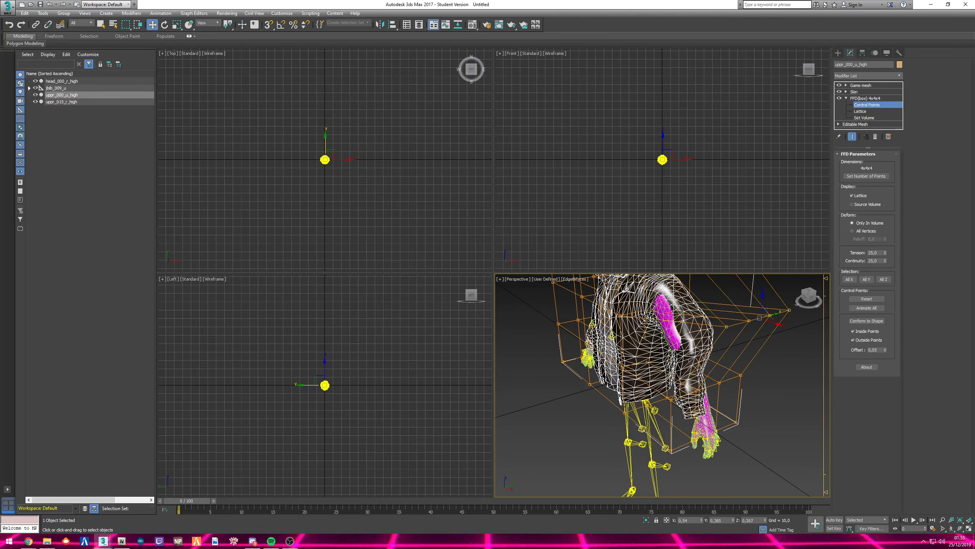
drag(776, 315, 737, 336)
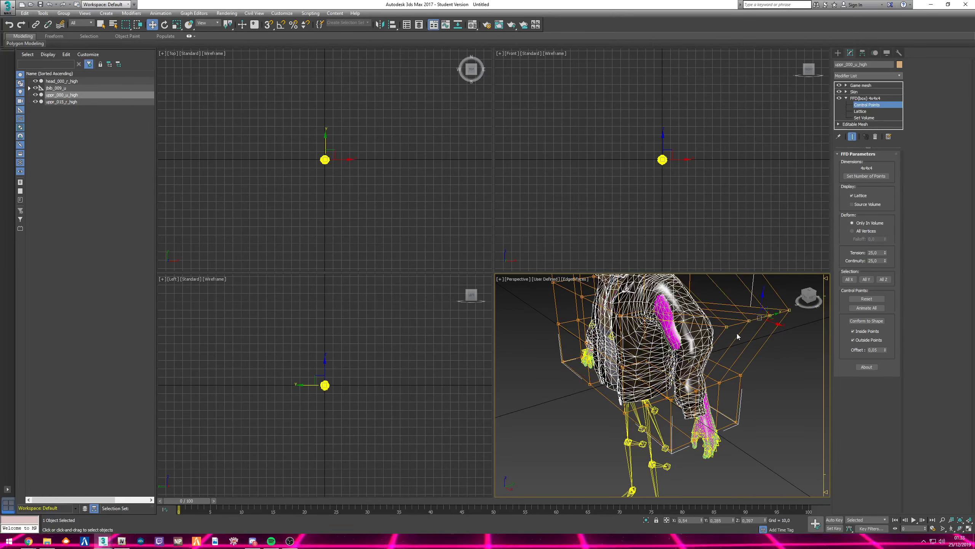
Set the FFD box's number of points to 3 in length, 8 in width and 4 in height
click(790, 365)
alt+middle_drag(789, 366, 705, 352)
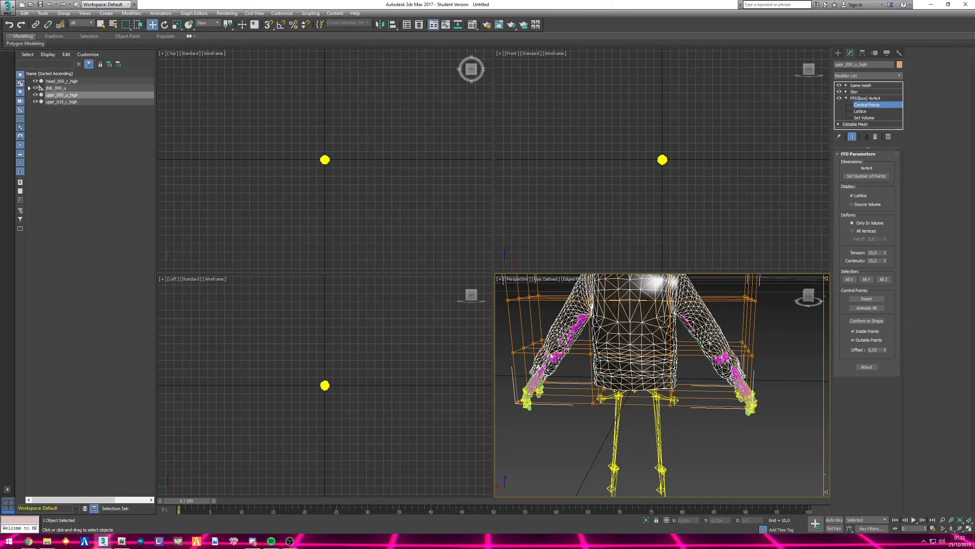
click(866, 176)
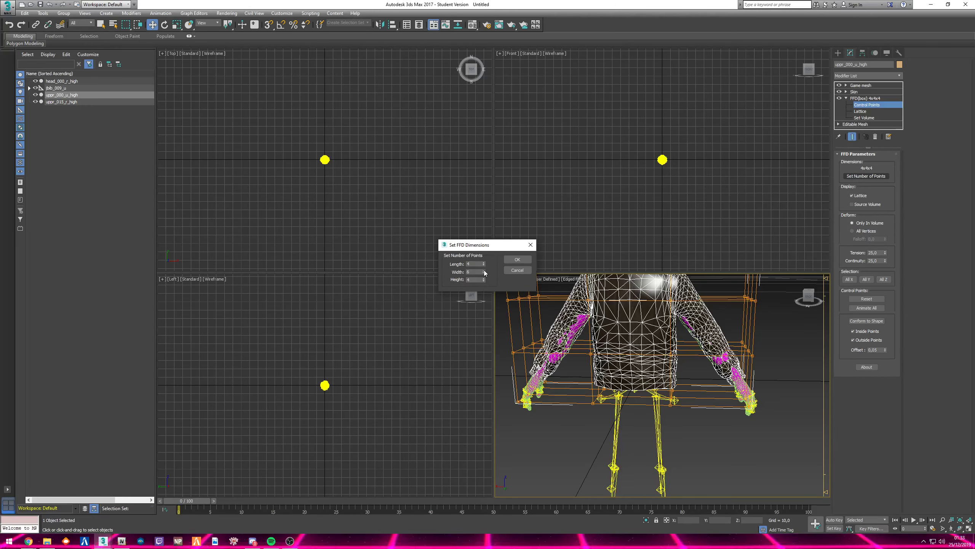
click(517, 260)
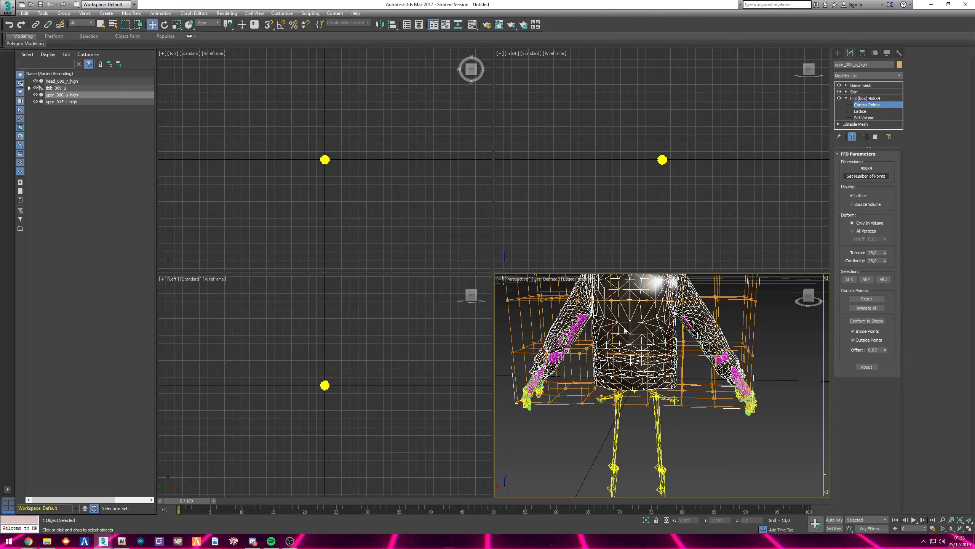
alt+middle_drag(631, 331, 628, 335)
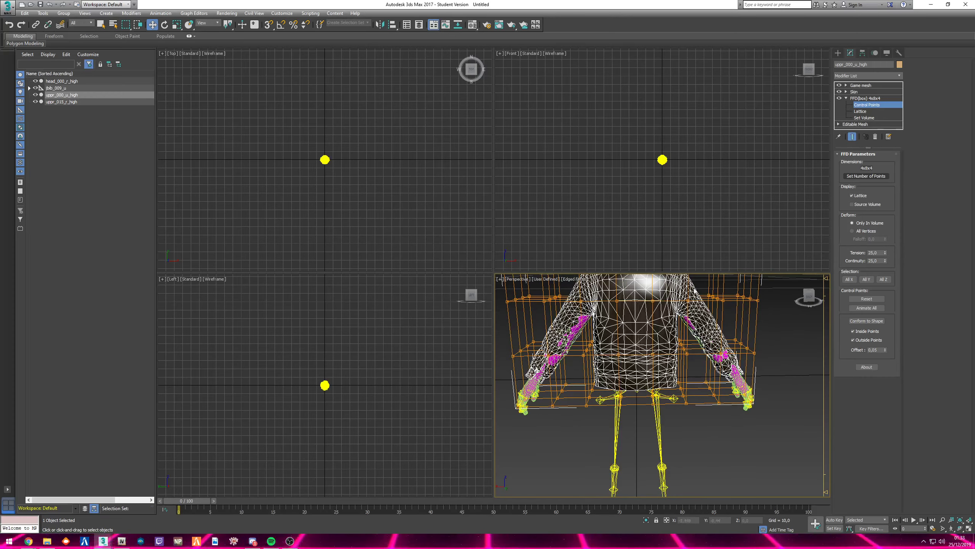
click(862, 176)
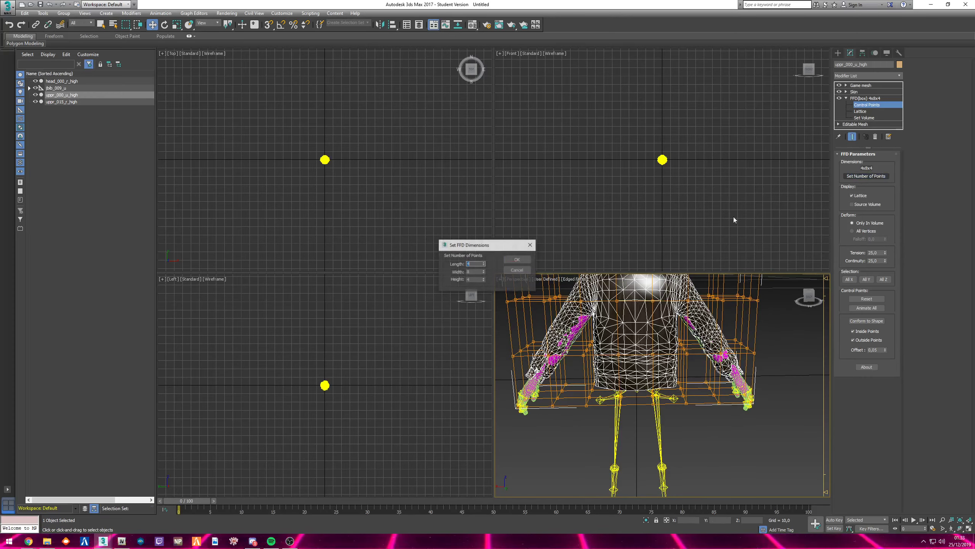
click(484, 265)
click(518, 260)
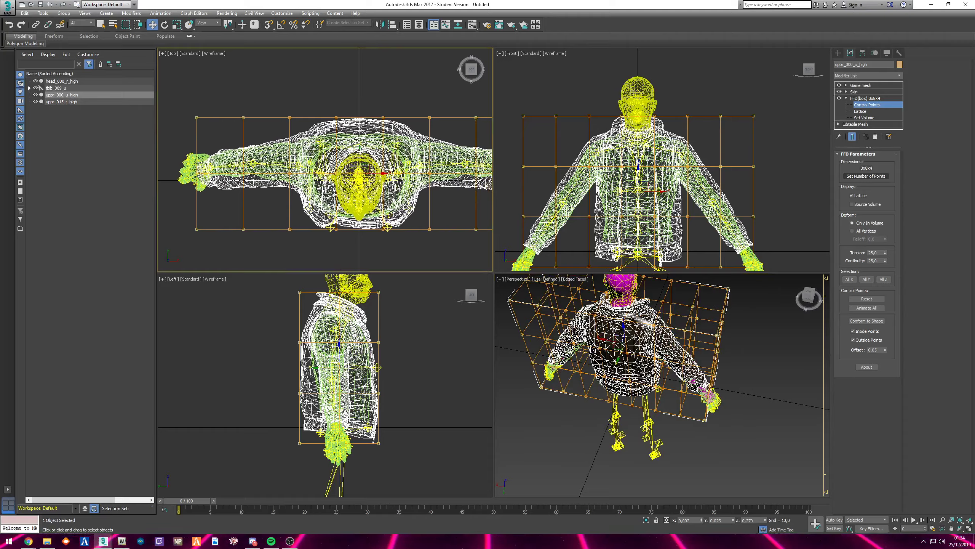
Move the FFD box's selected rear control points behind both sleeves slightly backward along the Y axis, and check where the arms poke through
drag(359, 150, 360, 146)
alt+middle_drag(678, 341, 578, 337)
scroll(688, 354, up, 5)
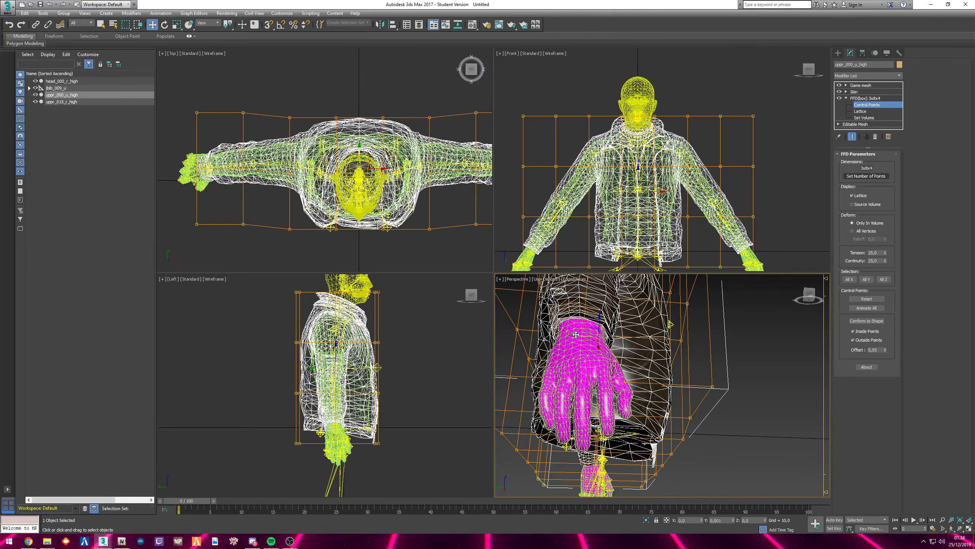
alt+middle_drag(576, 334, 723, 334)
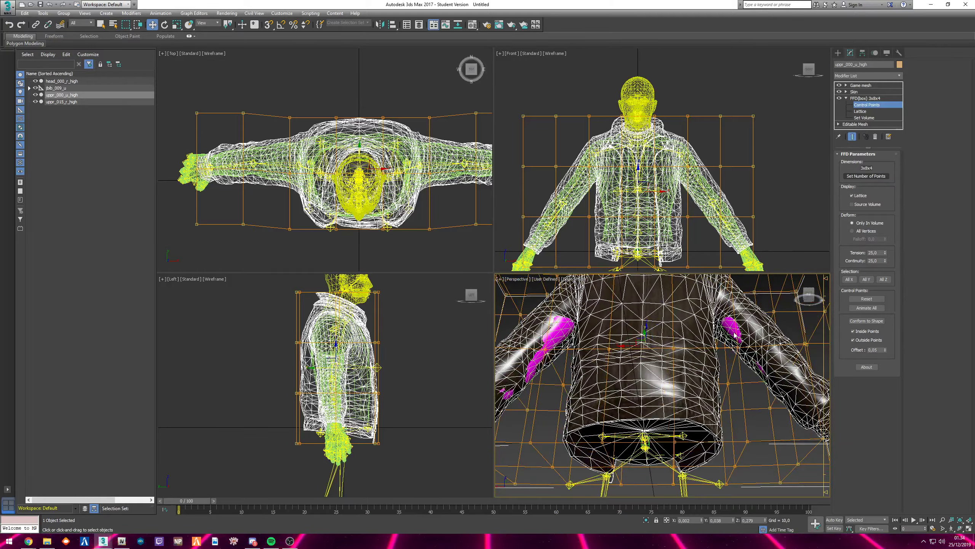
alt+middle_drag(525, 378, 614, 355)
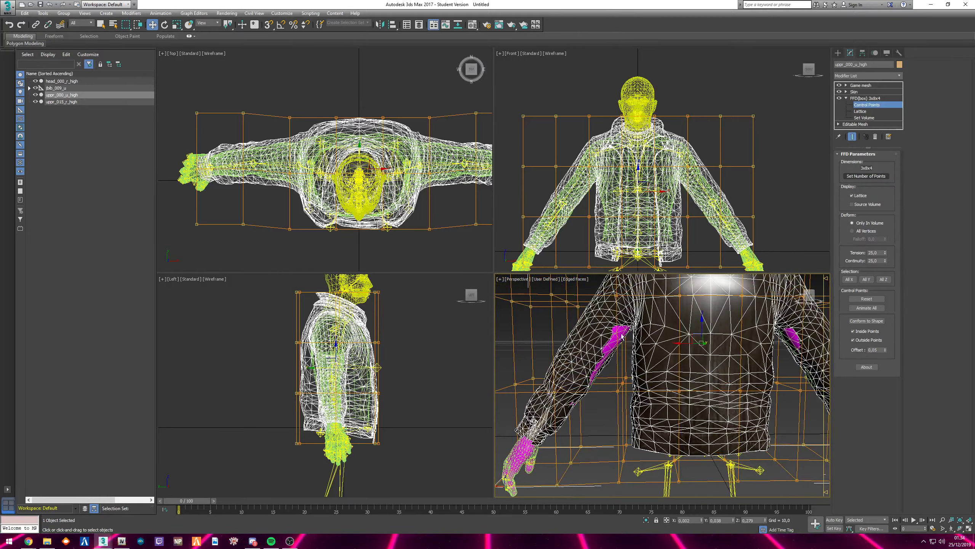
Switch to OpenIV and preview the upper-body models uppr_002_r.ydd, uppr_005_r.ydd and uppr_000_r.ydd in mp_m_freemode_01
key(alt+Tab)
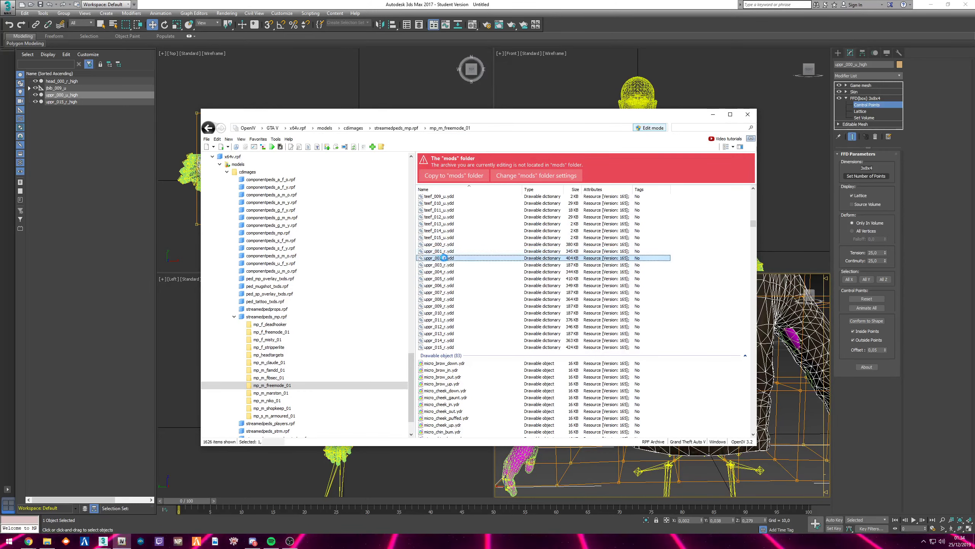
double_click(445, 257)
key(Escape)
click(445, 278)
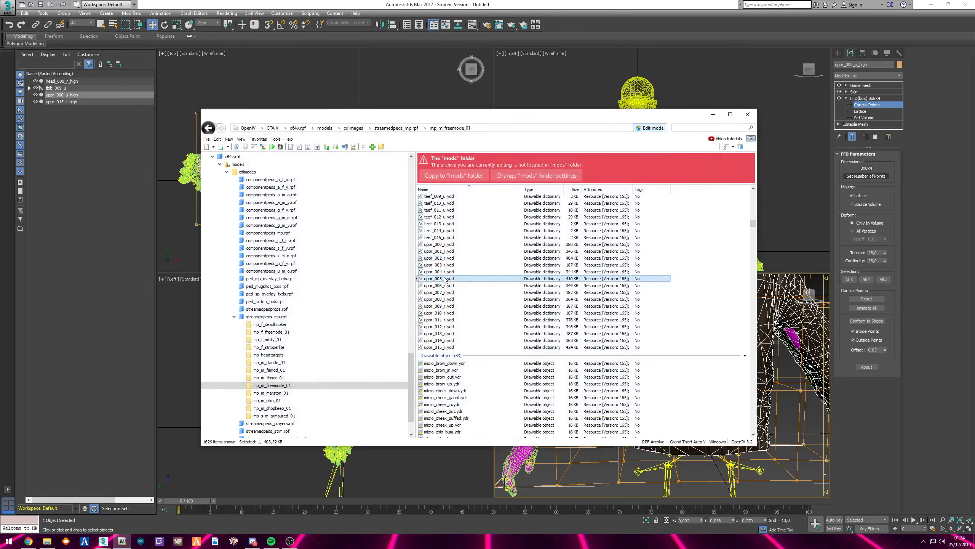
double_click(468, 279)
key(Escape)
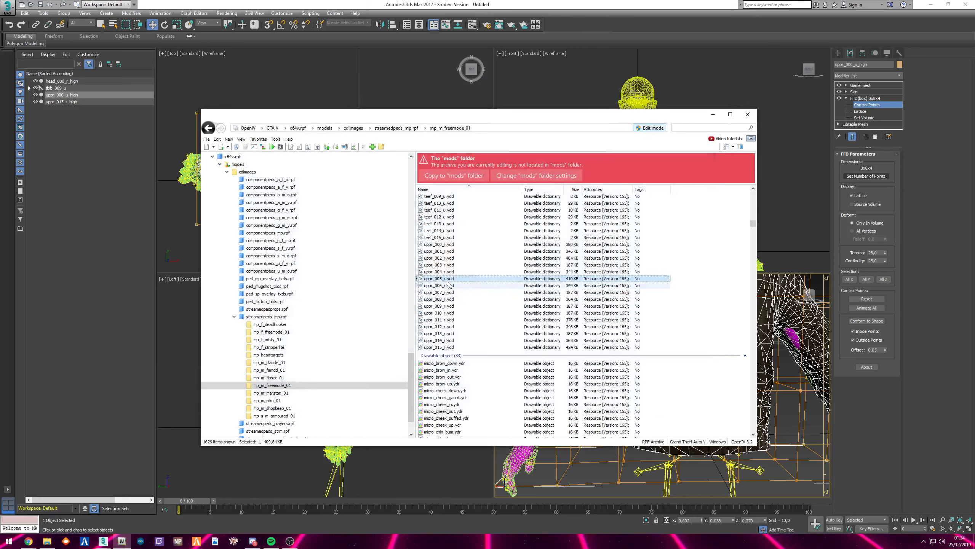
key(Up)
key(Up)
key(Up)
key(Up)
key(Up)
key(Return)
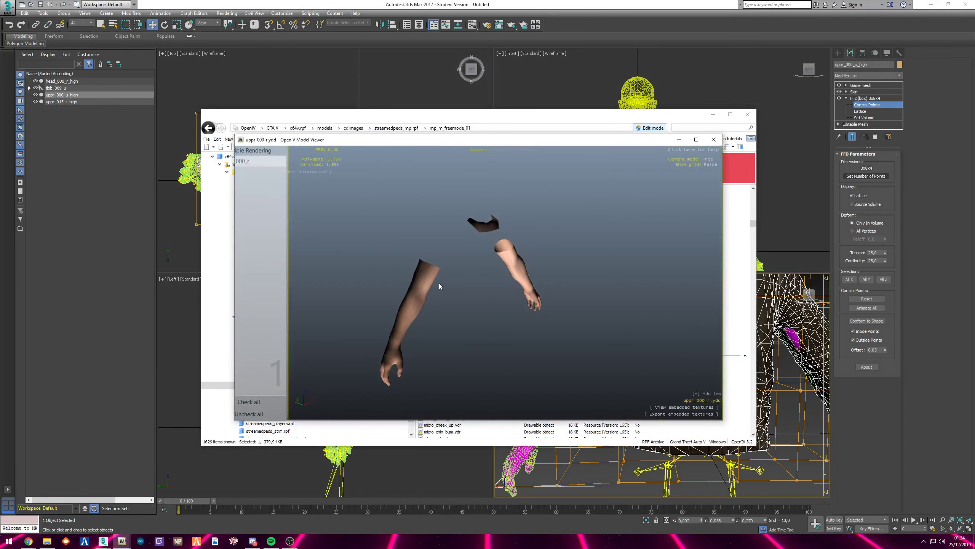
key(Escape)
Preview uppr_009_r.ydd through uppr_012_r.ydd to compare how much of the arms each includes, and return to 3ds Max
double_click(446, 306)
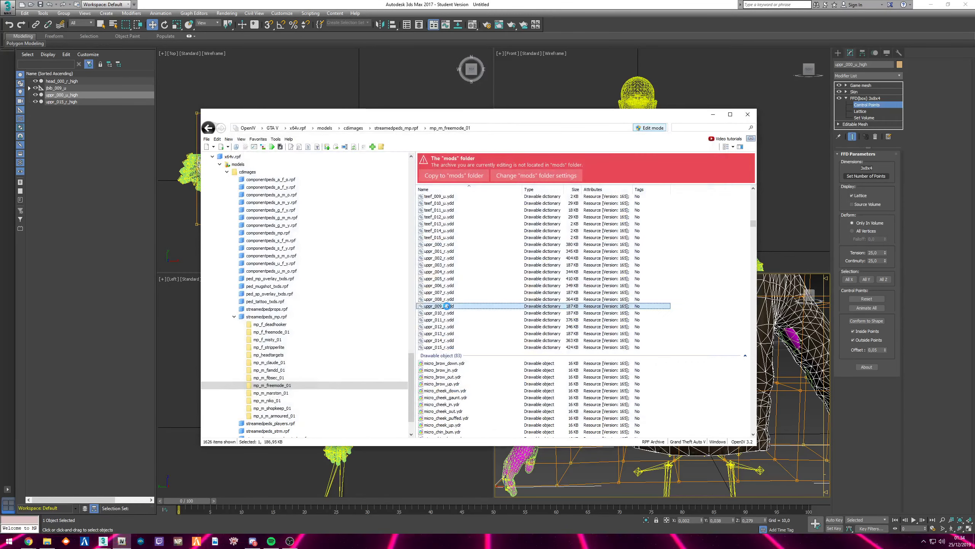
key(Escape)
double_click(451, 313)
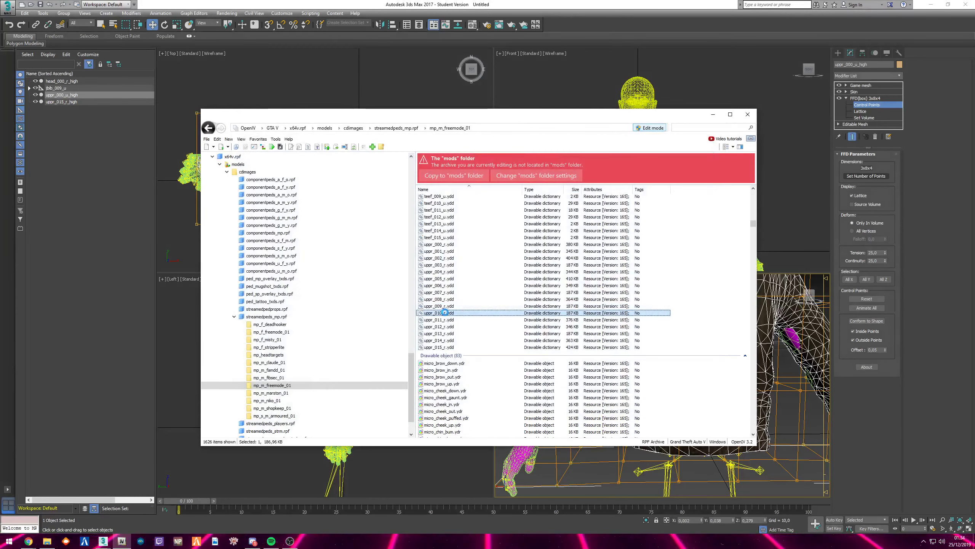
key(Escape)
double_click(447, 320)
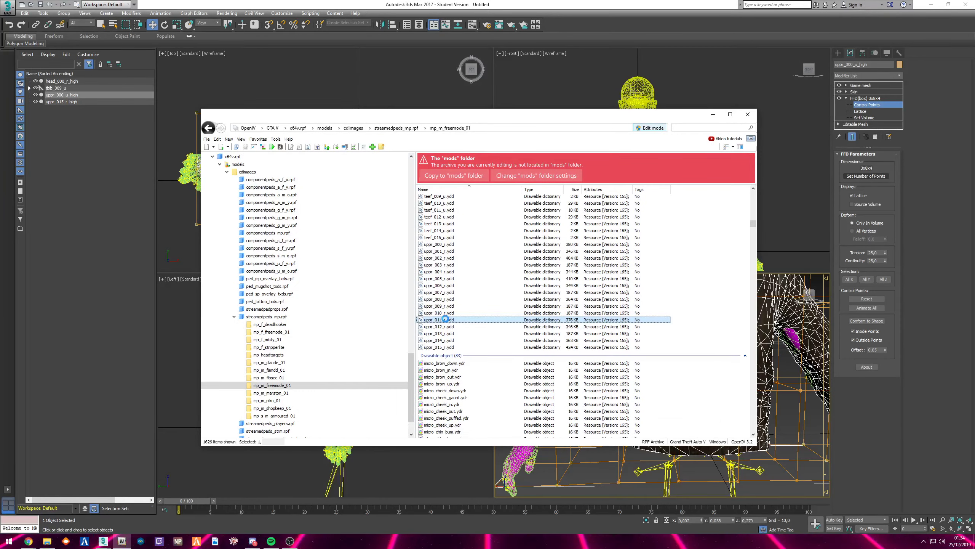
key(Escape)
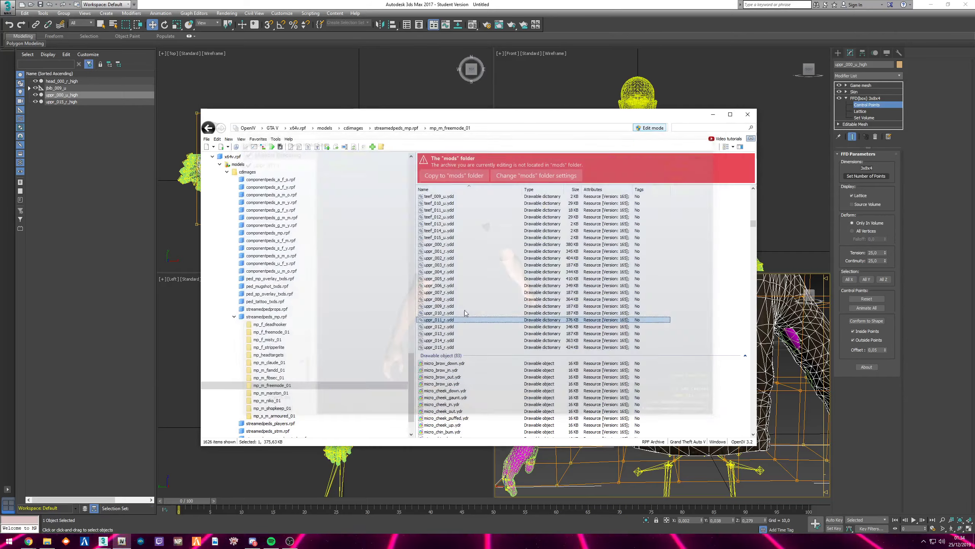
double_click(444, 327)
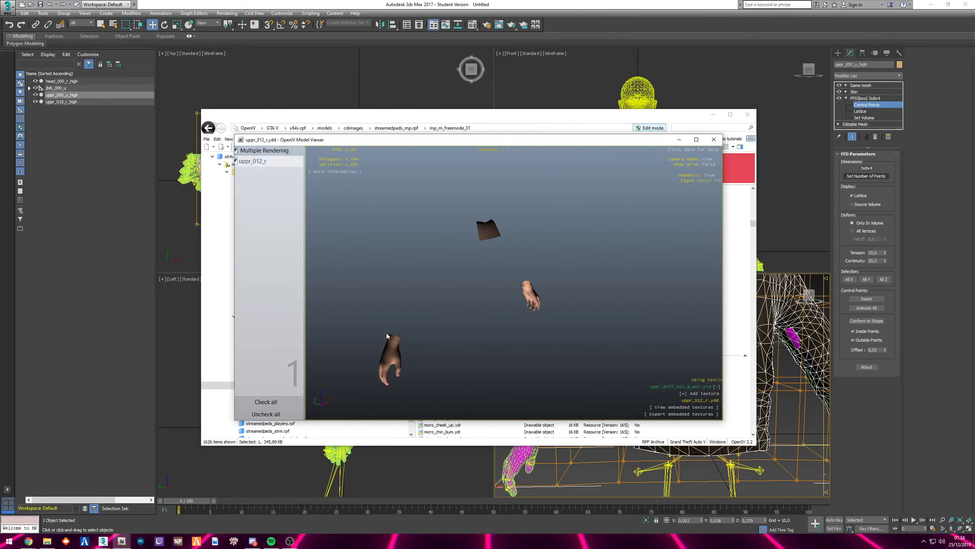
key(Escape)
key(alt+Tab)
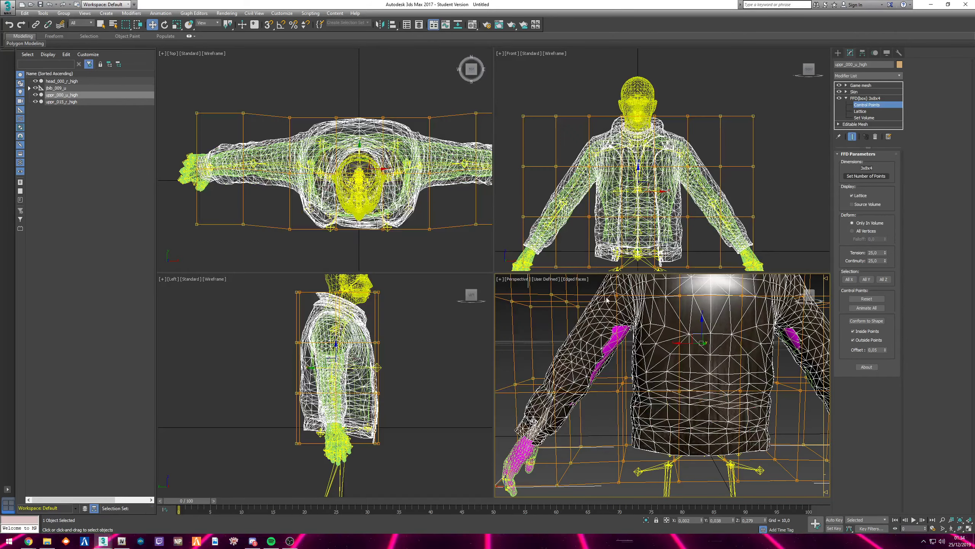
Collapse the FFD(box) modifier of uppr_000_u_high into its Editable Mesh, keeping the Skin and Game mesh modifiers above it
middle_drag(602, 391, 661, 347)
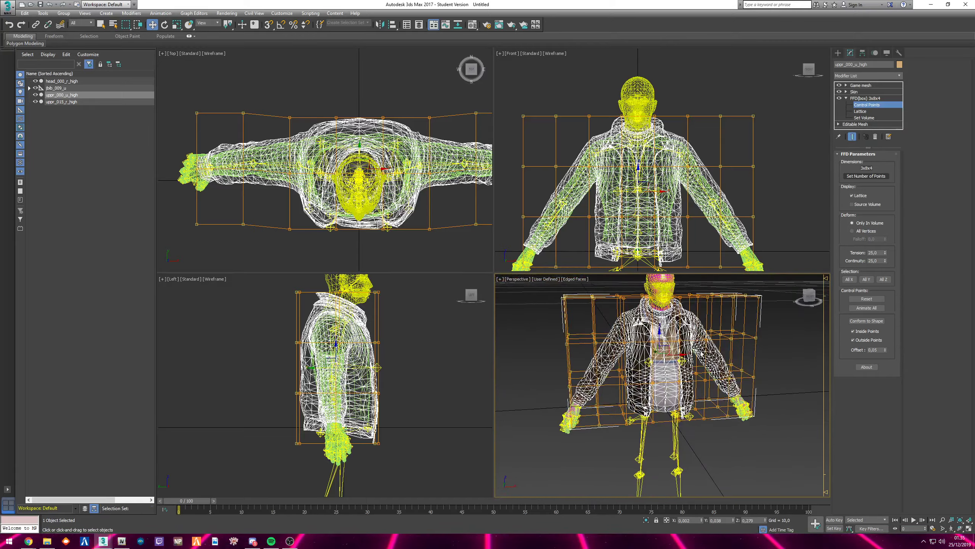
right_click(866, 101)
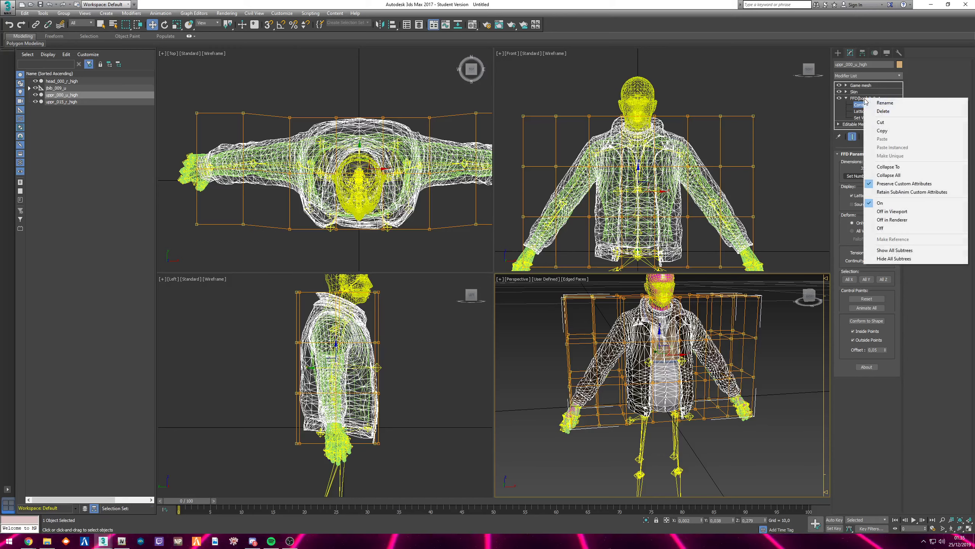
click(897, 167)
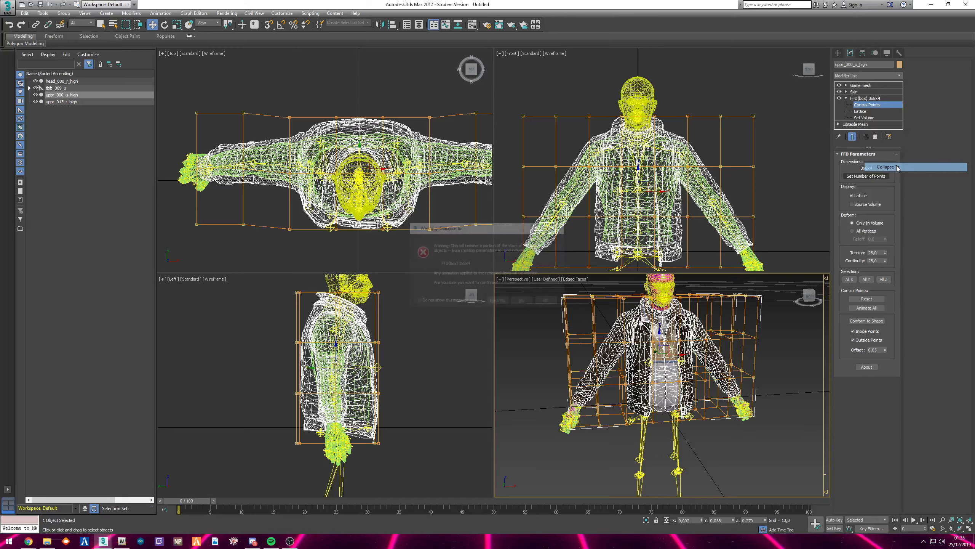
click(524, 304)
click(552, 341)
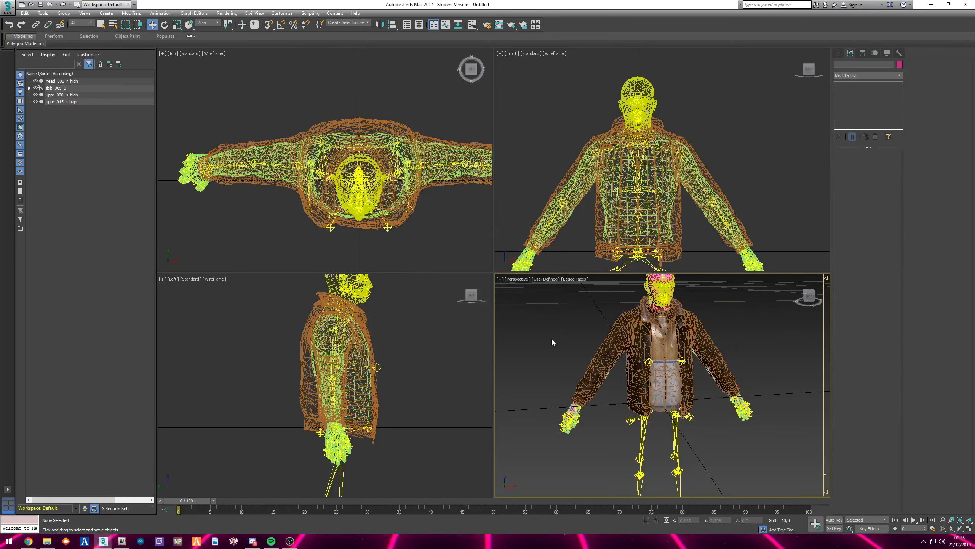
Examine the collapsed uppr_000_u_high jacket's fit on the body from the front, side and back
alt+middle_drag(719, 328, 725, 342)
click(764, 376)
alt+middle_drag(765, 378, 762, 409)
scroll(718, 384, up, 5)
alt+middle_drag(710, 357, 736, 373)
scroll(703, 362, down, 5)
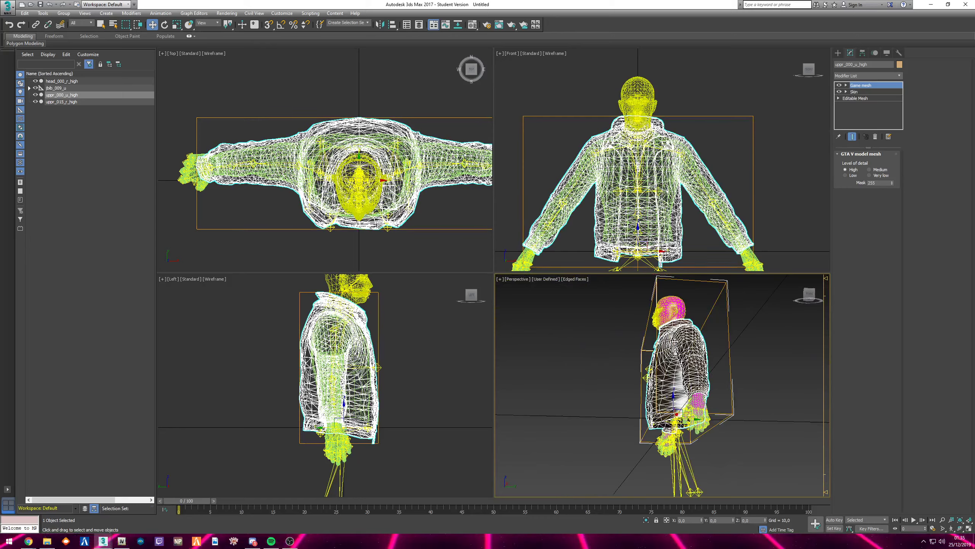
alt+middle_drag(638, 387, 688, 395)
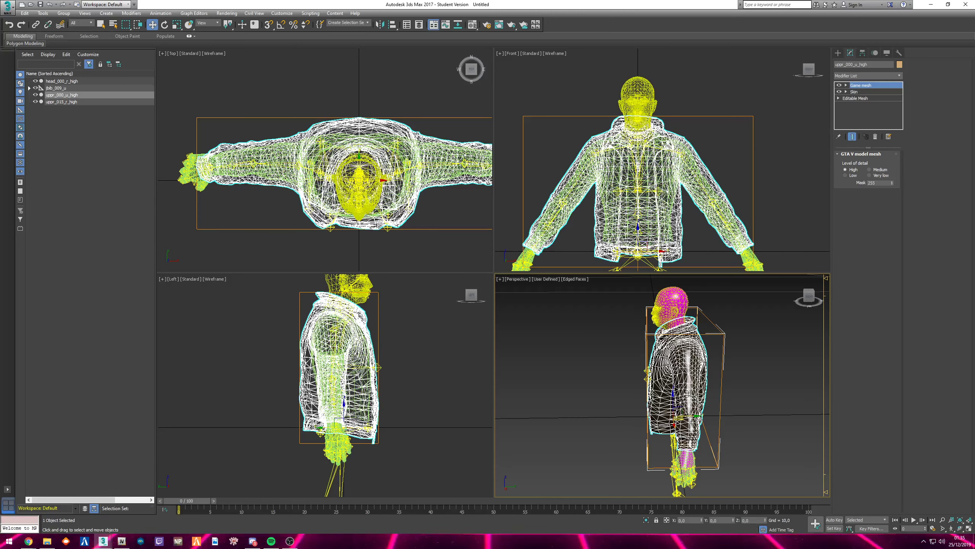
alt+middle_drag(615, 416, 737, 375)
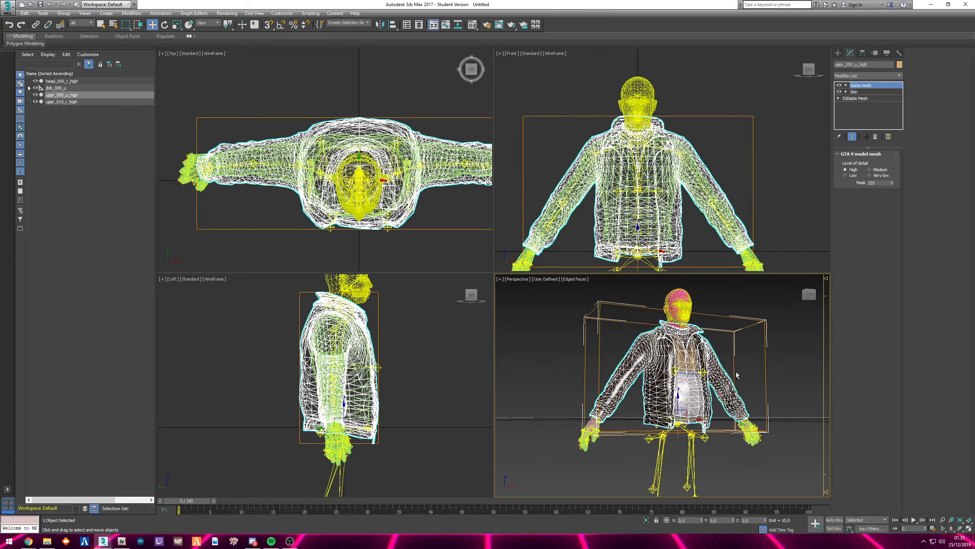
Expand the jbib_009_u hierarchy and its child jbib_009_u node down to SKEL_ROOT
click(57, 88)
click(30, 88)
click(35, 94)
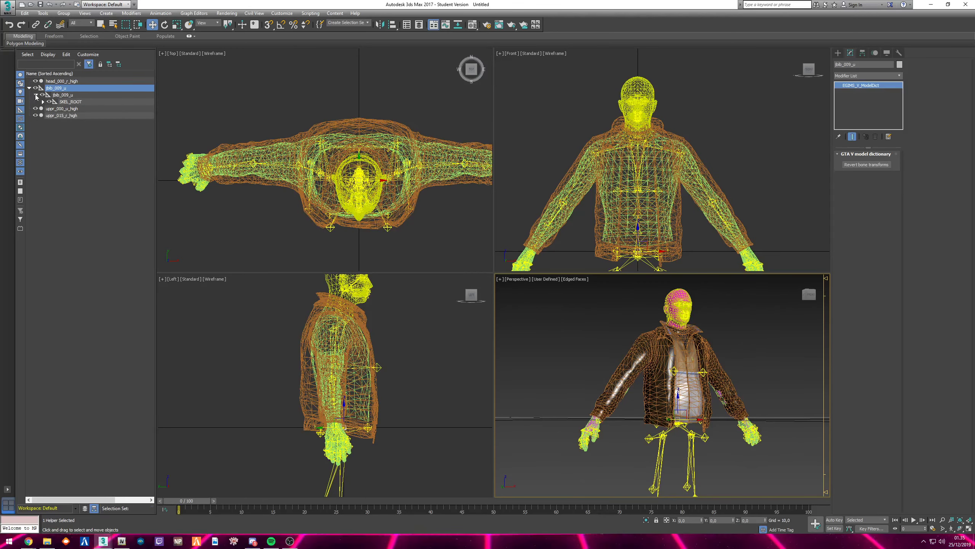
Delete the jbib_009_u_low and jbib_009_u_med meshes under SKEL_ROOT of the jbib_009_u model
click(42, 101)
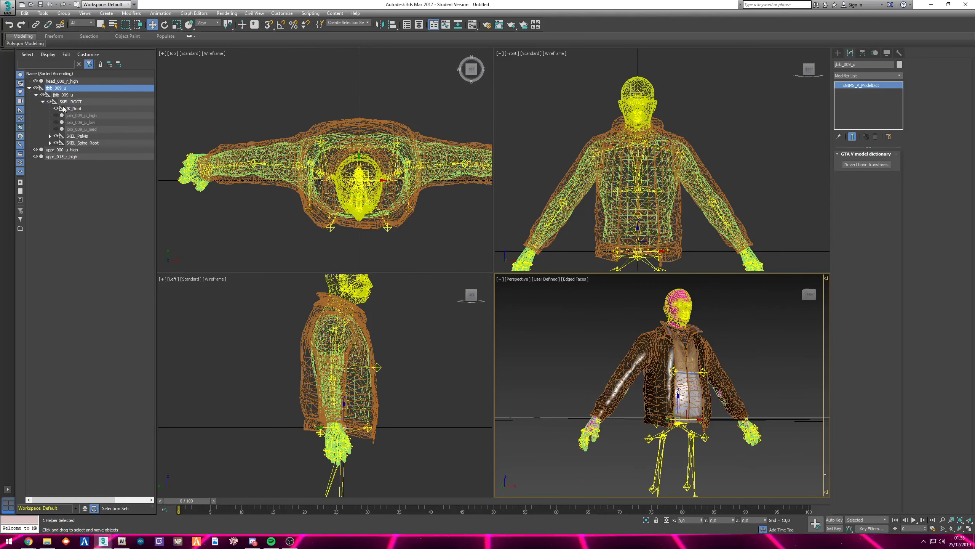
click(87, 116)
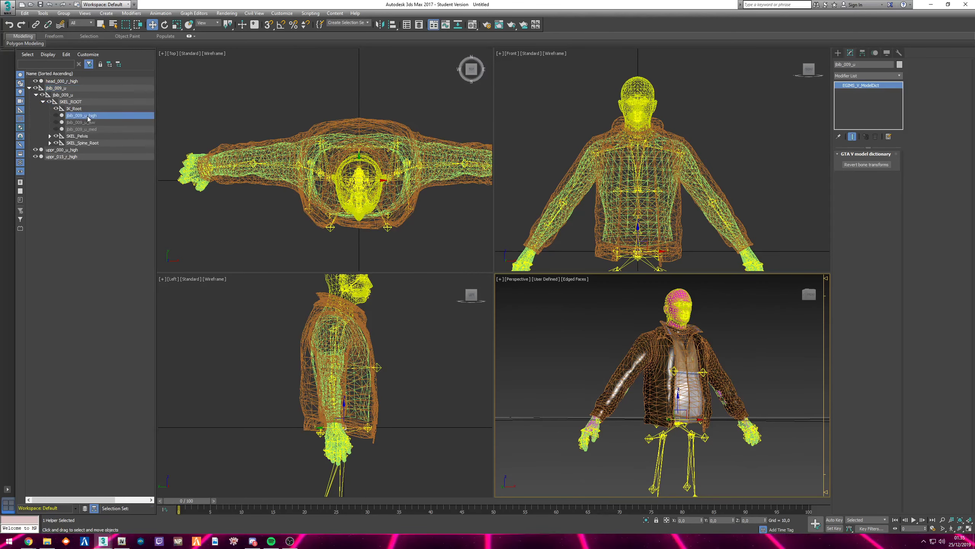
click(645, 346)
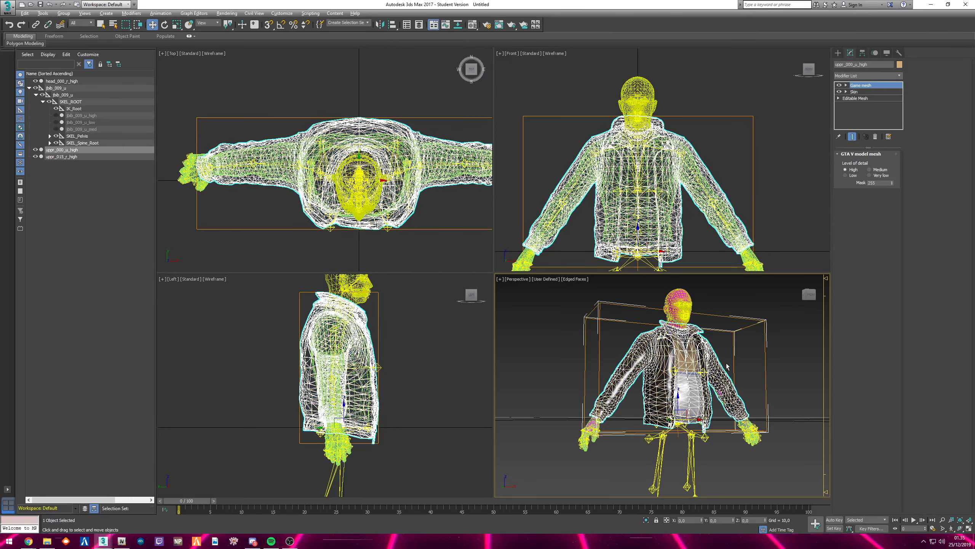
alt+middle_drag(727, 367, 695, 341)
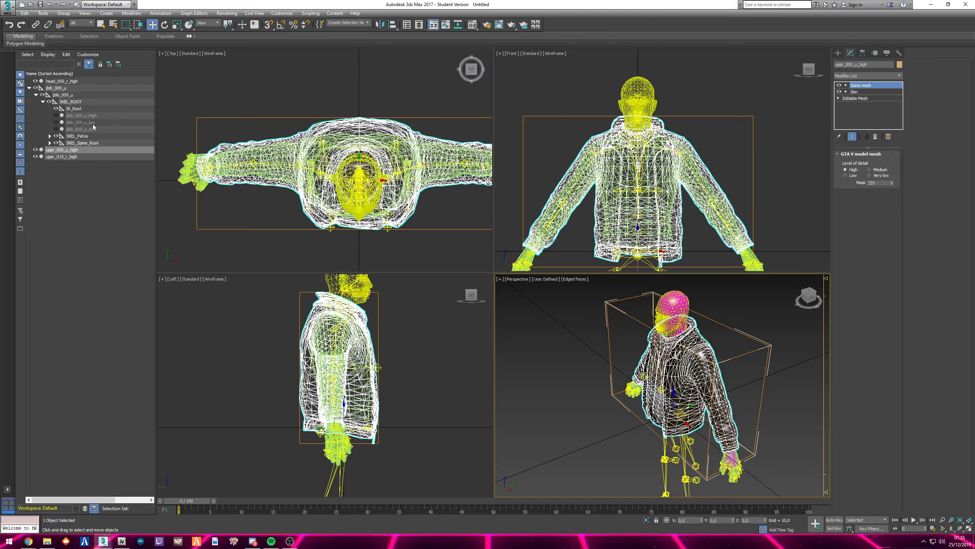
drag(93, 123, 93, 129)
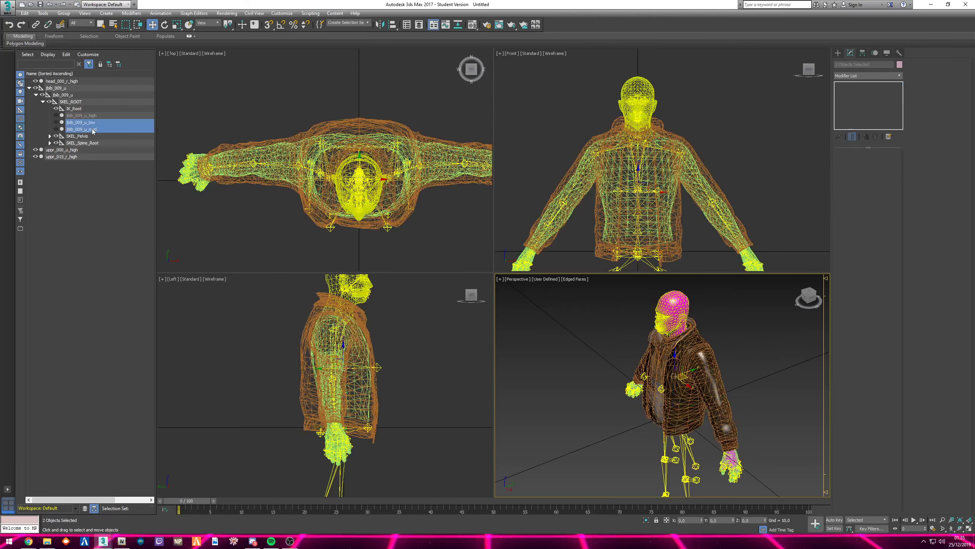
right_click(87, 124)
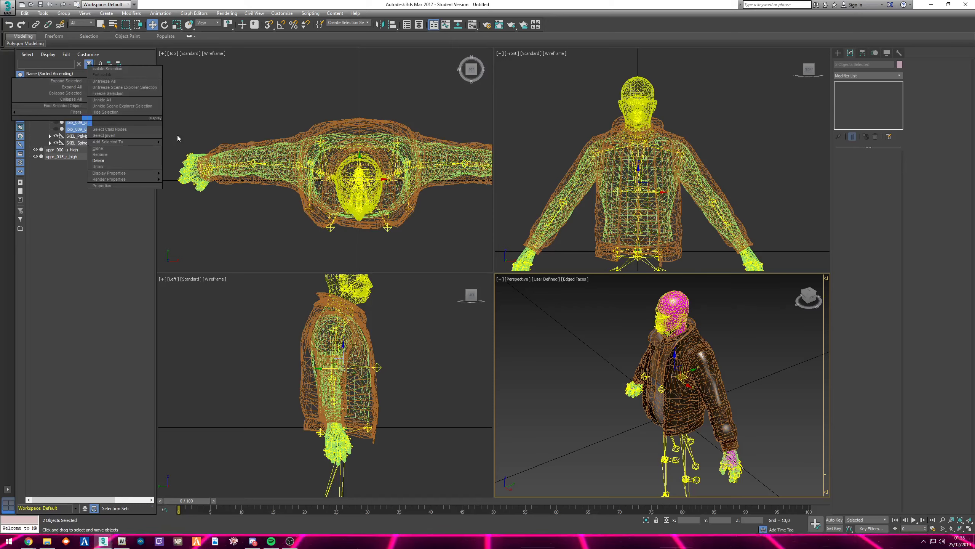
click(105, 162)
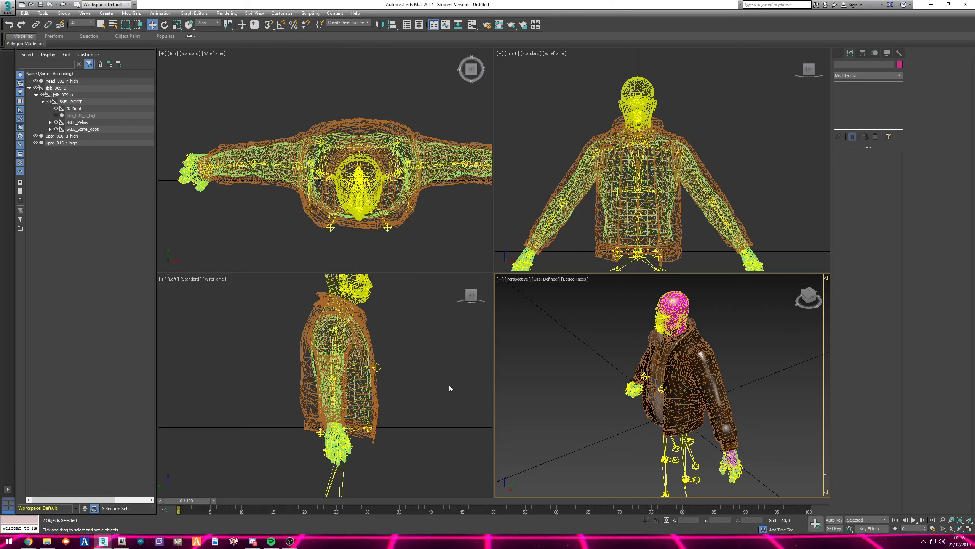
Unhide and select the jbib_009_u_high mesh under SKEL_ROOT in the jbib_009_u hierarchy
click(641, 369)
alt+middle_drag(641, 368, 698, 361)
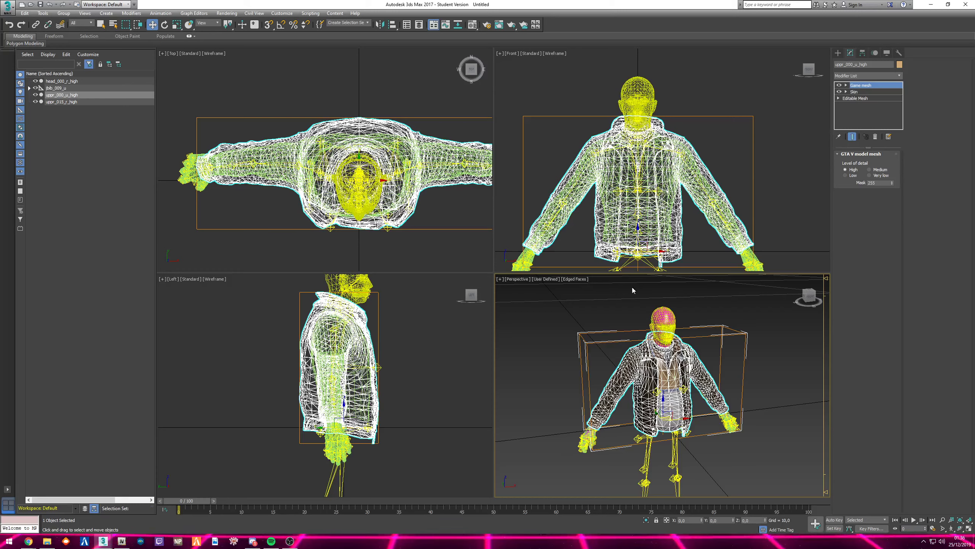
click(30, 88)
click(37, 95)
click(43, 102)
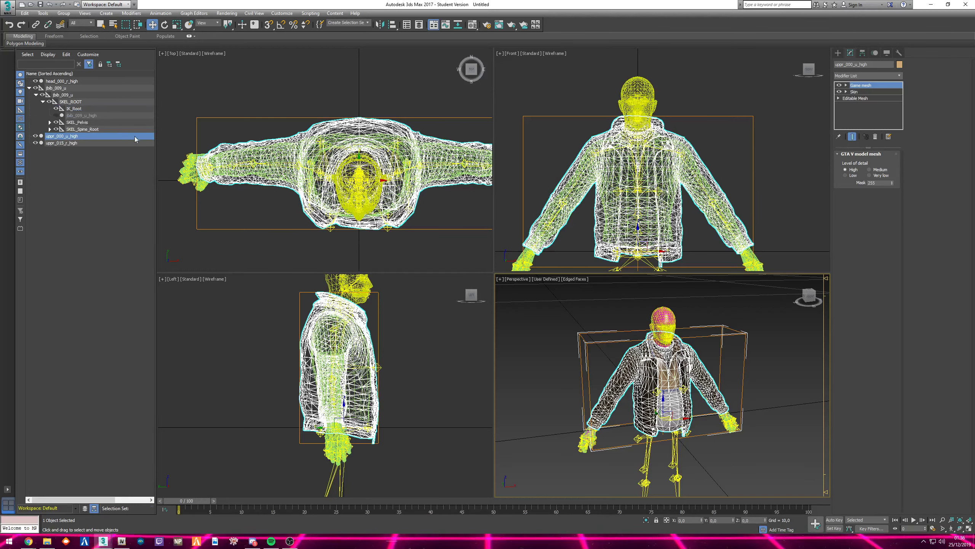
click(82, 115)
click(55, 115)
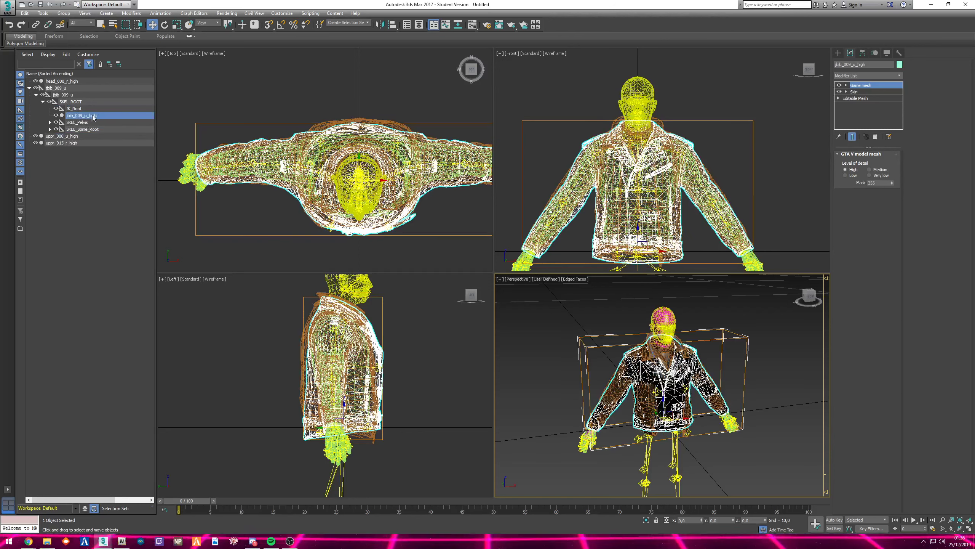
Attach the uppr_000_u_high jacket to jbib_009_u_high at Editable Mesh level, matching material IDs to material with Condense Material and IDs enabled
click(856, 98)
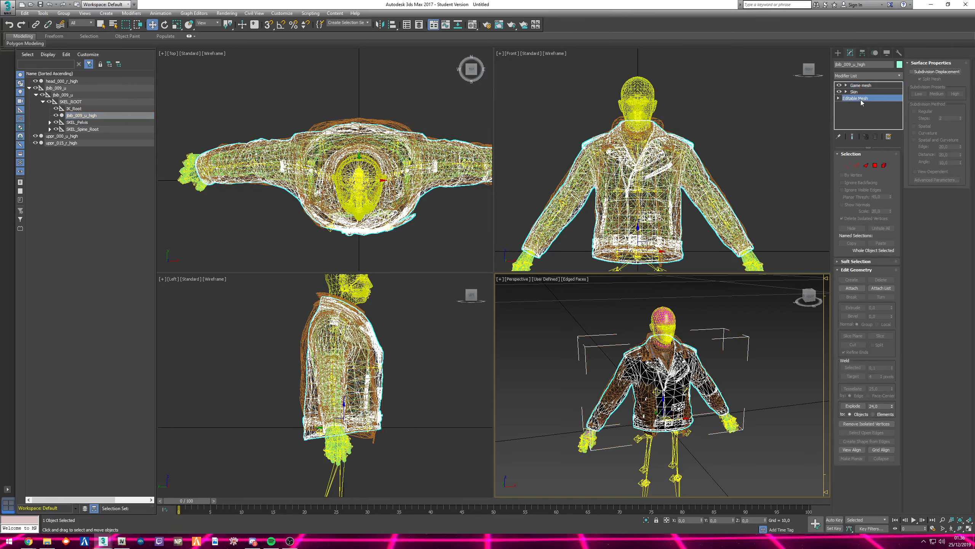
click(852, 289)
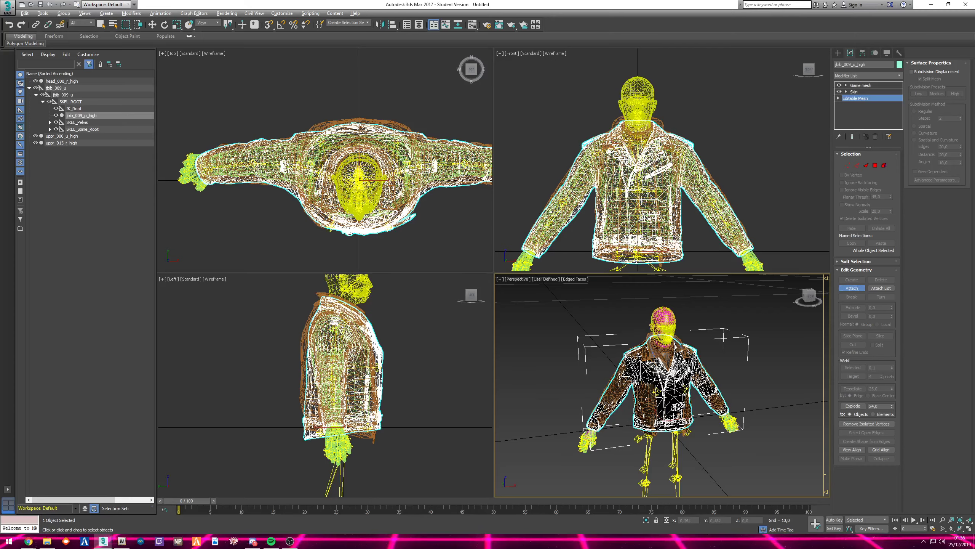
scroll(655, 413, up, 5)
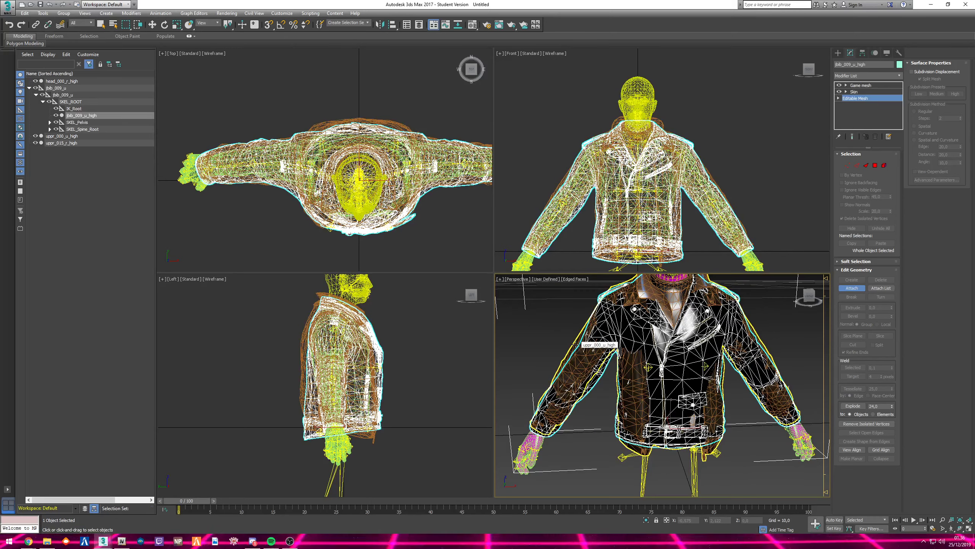
click(576, 344)
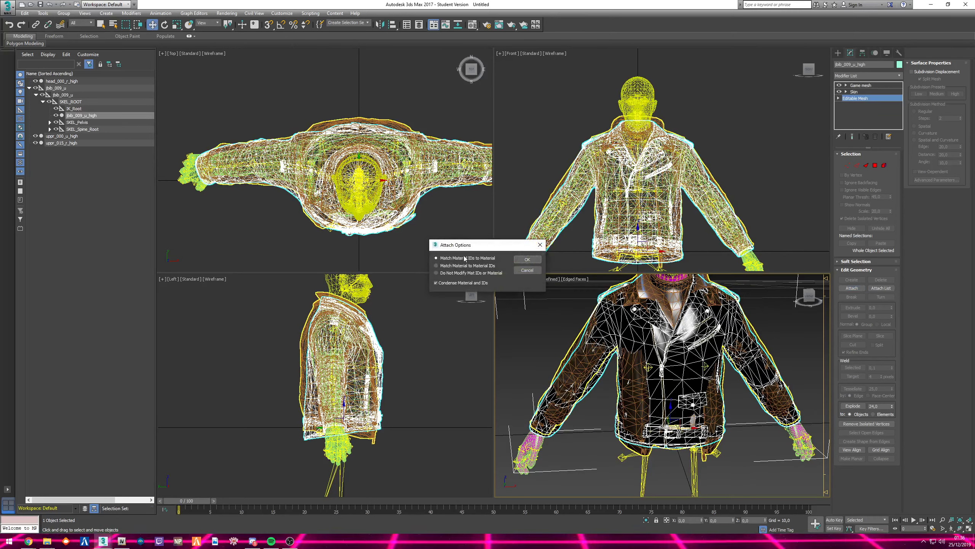
click(525, 263)
middle_drag(601, 334, 569, 331)
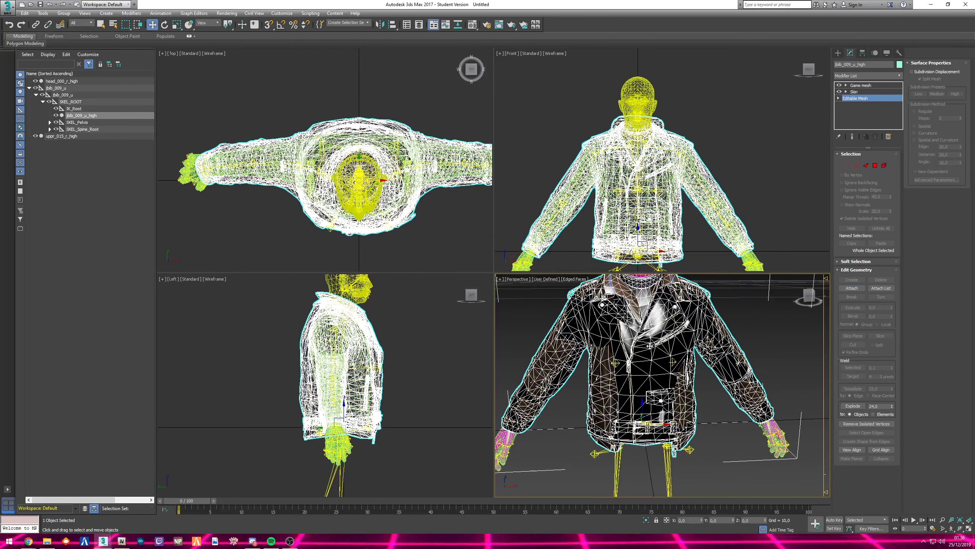
Select all faces with material ID 1, belonging to the original biker jacket, and delete them
click(876, 165)
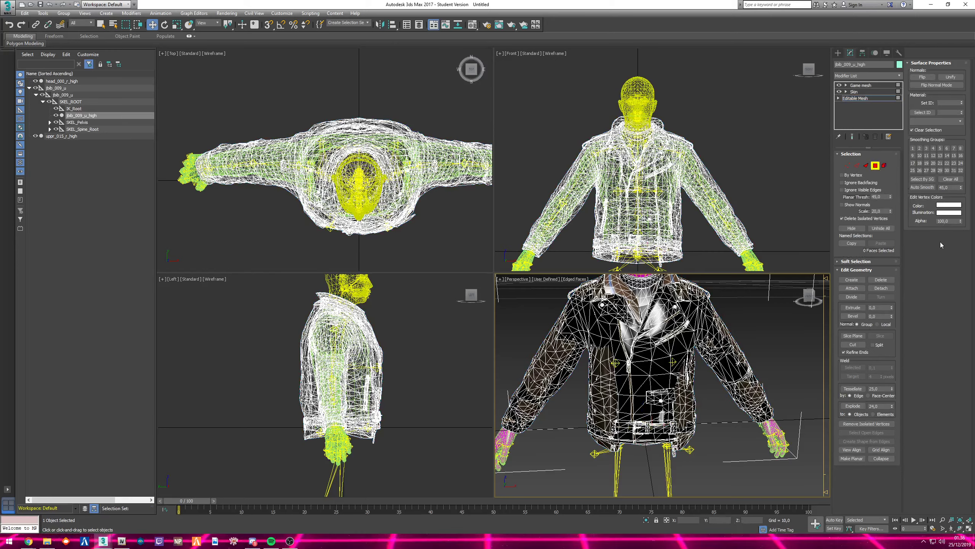
click(654, 370)
alt+middle_drag(655, 370, 618, 385)
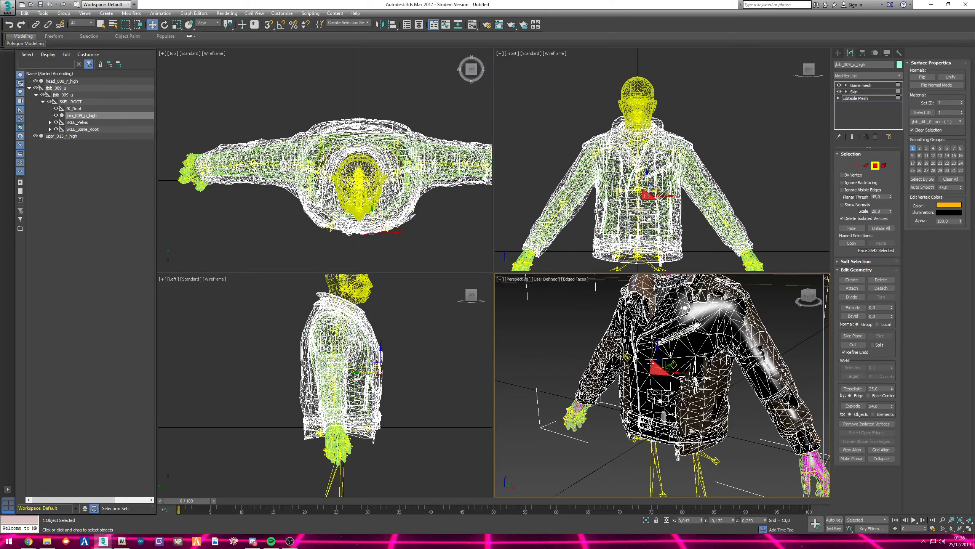
click(923, 112)
middle_drag(728, 363, 701, 391)
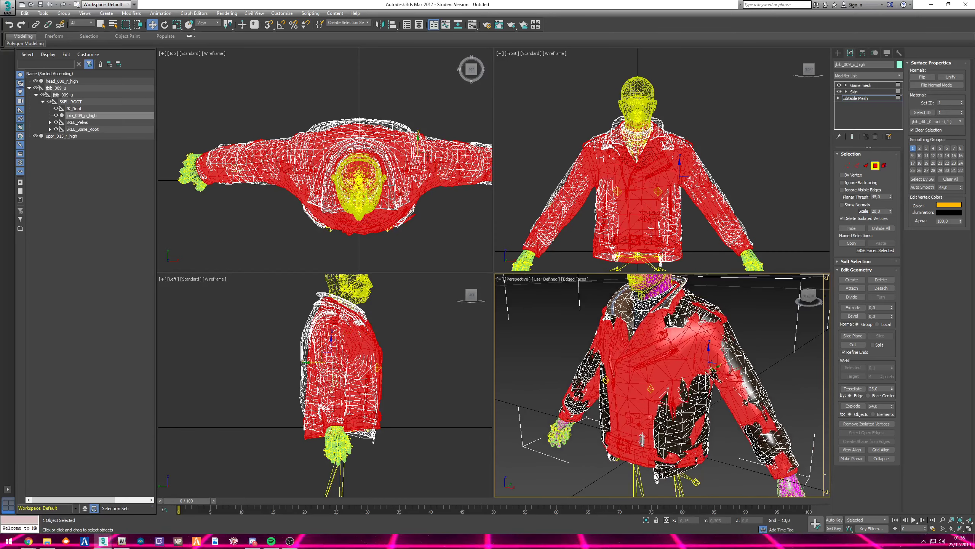
key(Delete)
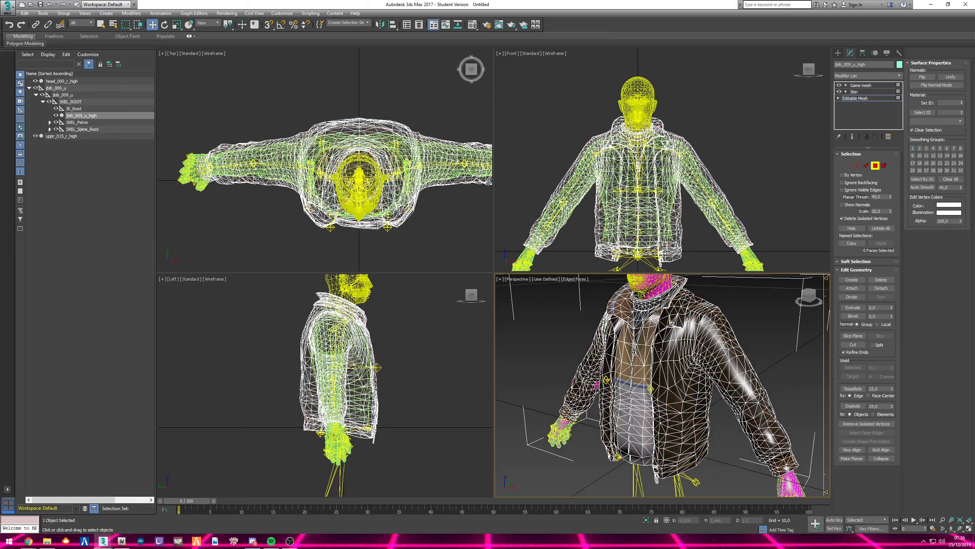
Select all remaining jacket faces by material ID 2 and set their material ID to 1
click(661, 352)
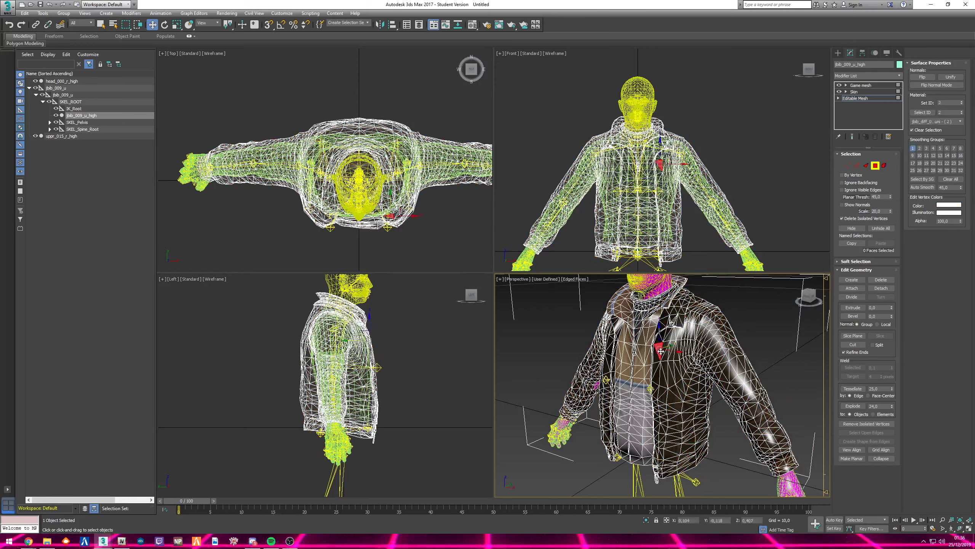
click(923, 112)
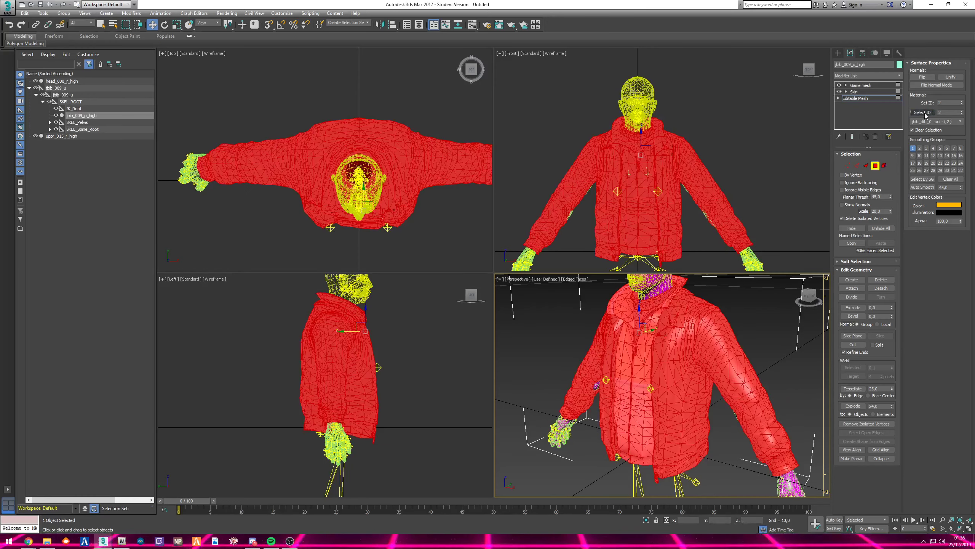
click(963, 104)
mouse_move(742, 320)
alt+middle_down()
mouse_move(753, 339)
mouse_move(744, 331)
alt+middle_up()
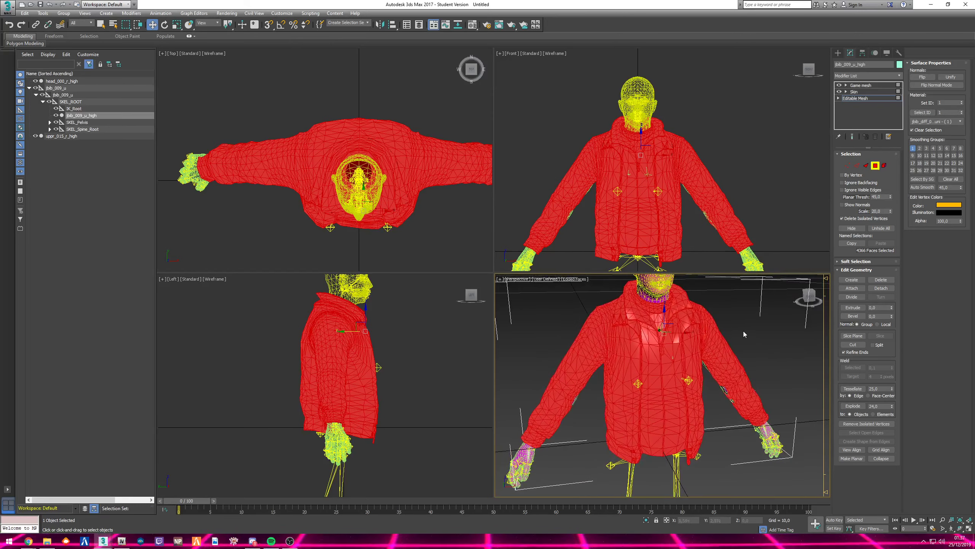
Examine the vertex illumination and vertex color values of the selected jacket faces without changing them
click(642, 338)
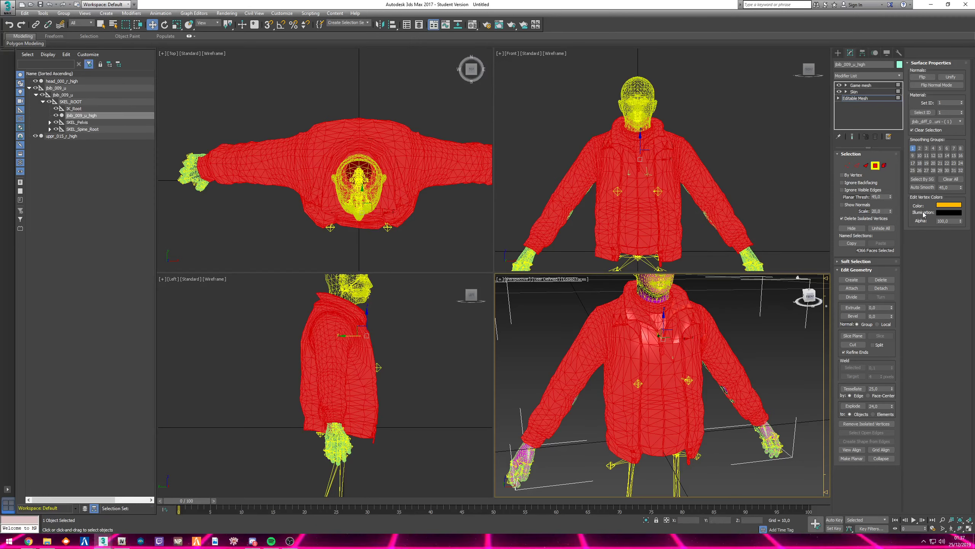
click(944, 212)
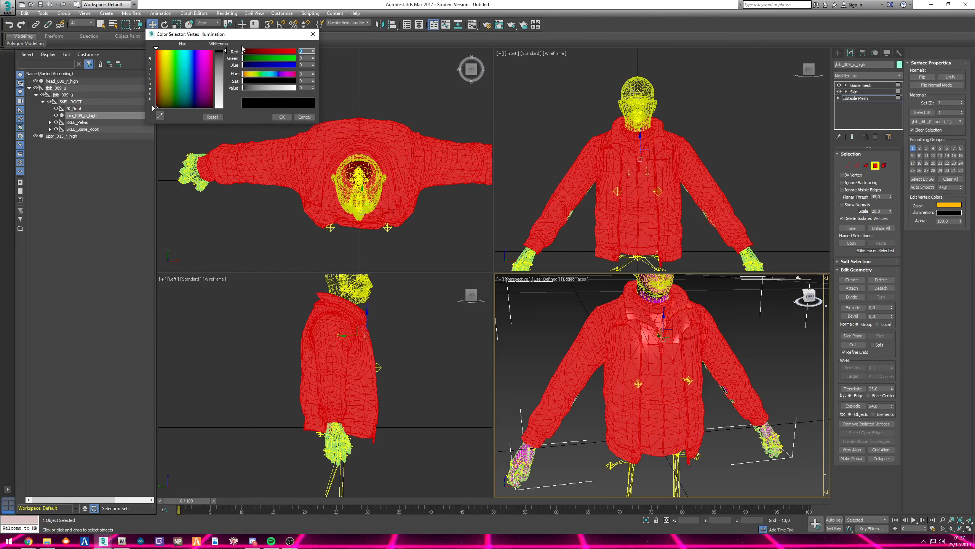
drag(250, 39, 380, 117)
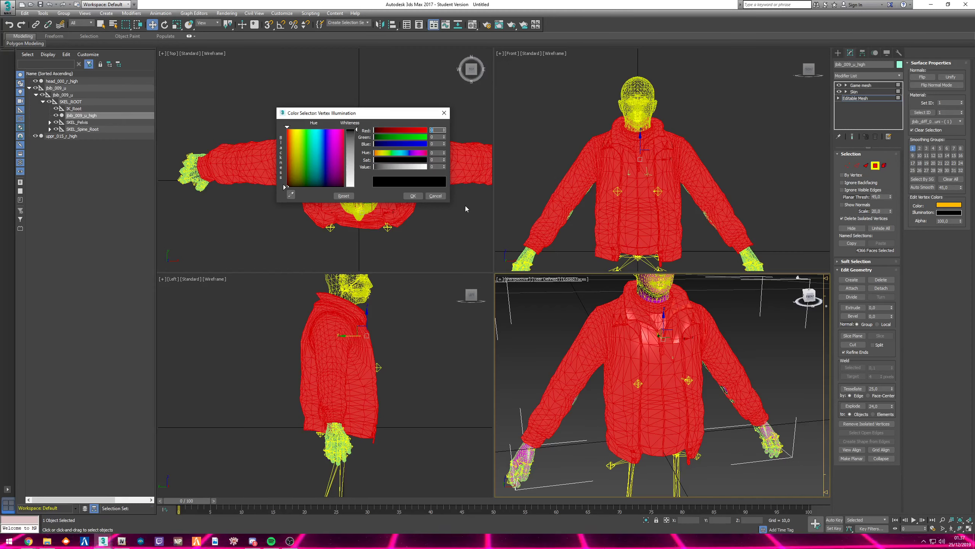
click(435, 196)
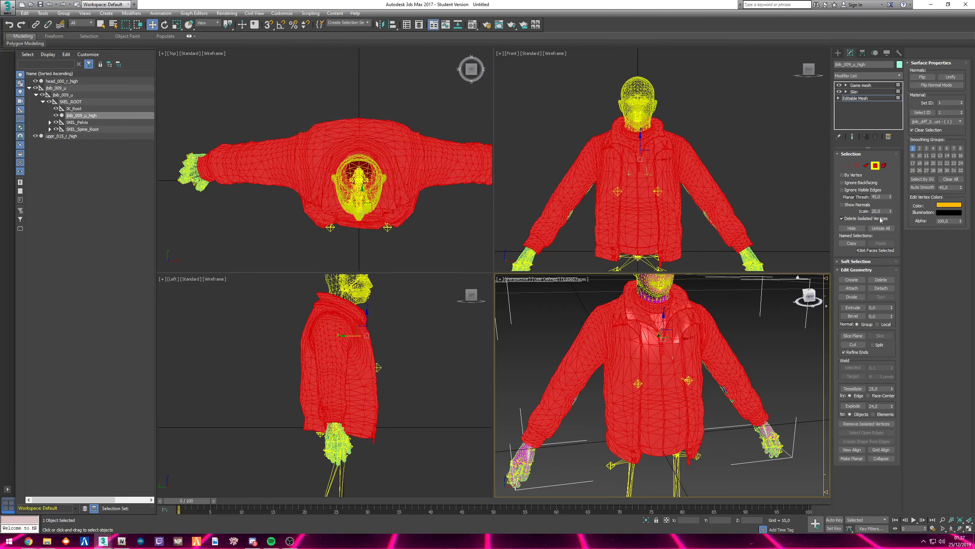
click(945, 205)
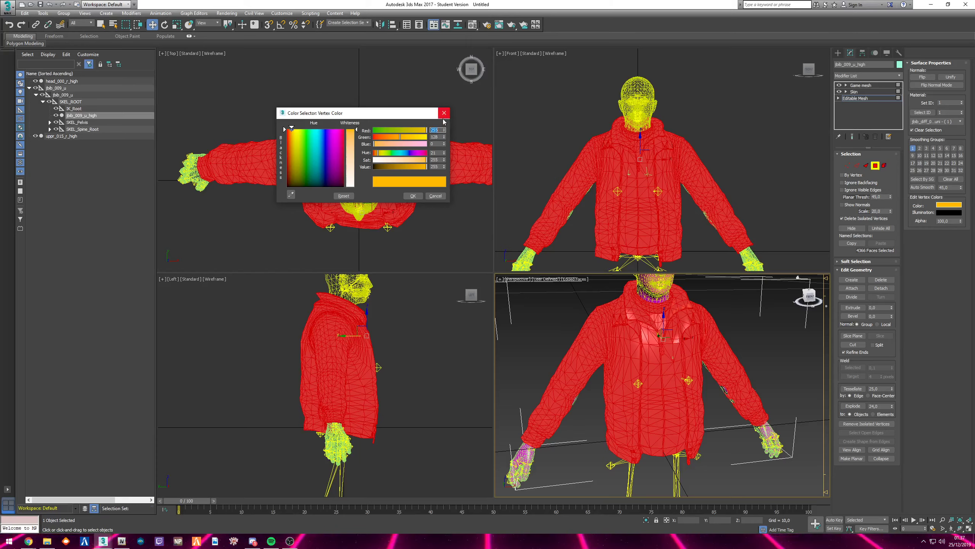
click(444, 113)
Clear the face selection and turn off edged-face display in the perspective view
click(753, 333)
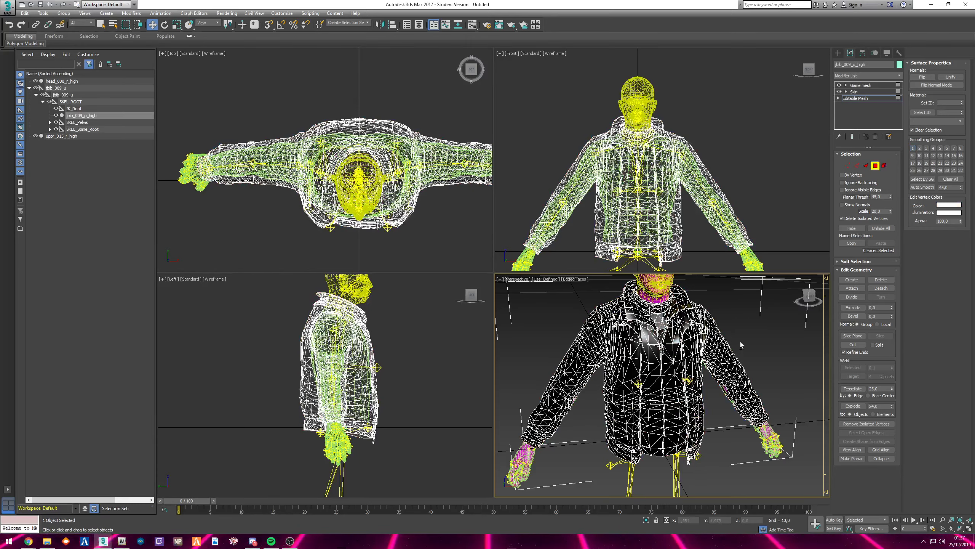
mouse_move(741, 342)
alt+middle_down()
mouse_move(722, 336)
mouse_move(649, 369)
alt+middle_up()
key(F4)
Switch to File Explorer and open the inner uppr_000_u folder within Clothing Tutorial
key(alt+Tab)
key(alt+Tab)
key(alt+Tab)
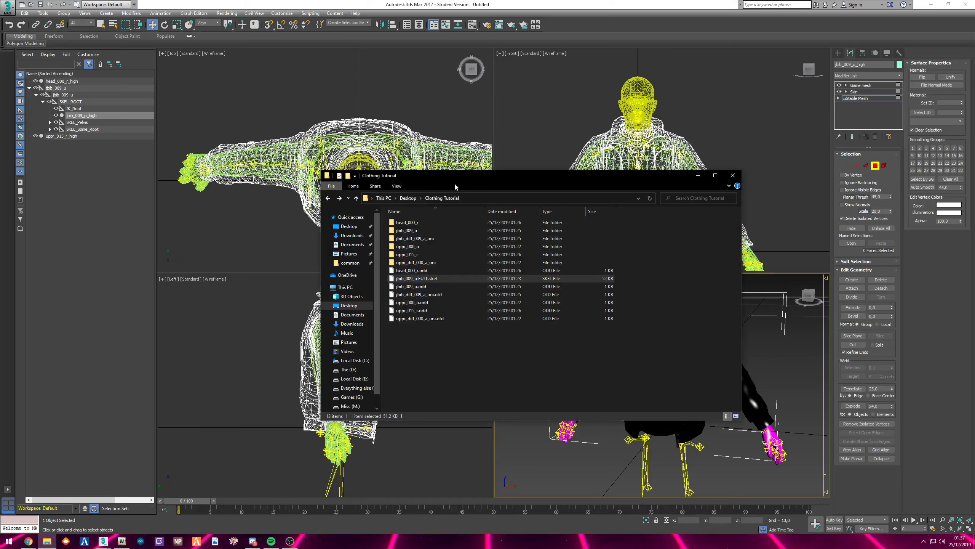
drag(465, 177, 443, 162)
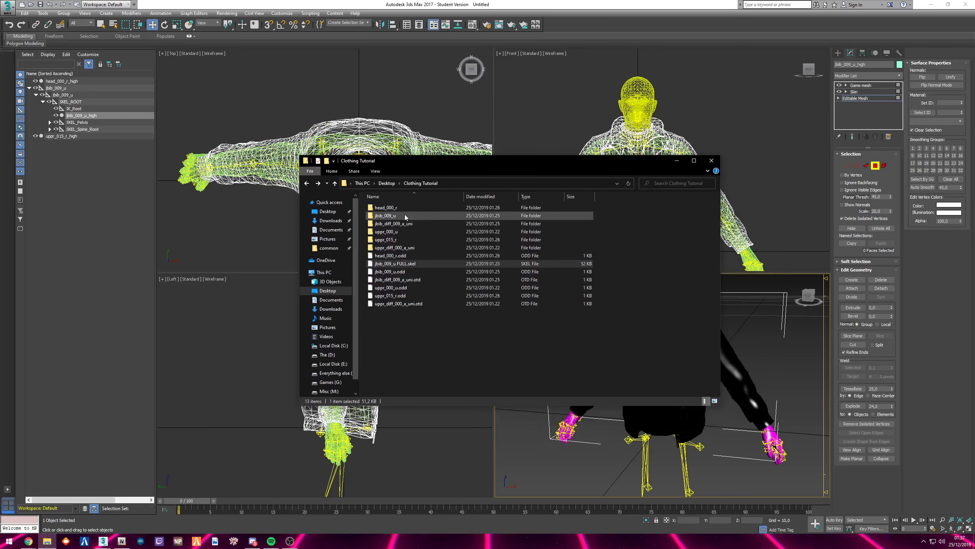
double_click(393, 232)
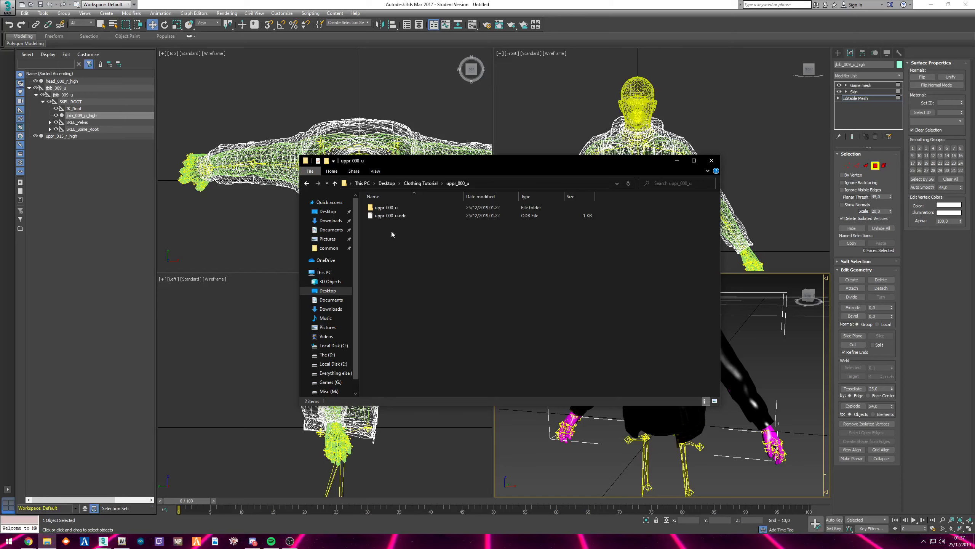
double_click(390, 209)
View the jacket textures uppr_normal_000.dds and uppr_spec_000.dds in Photoshop, and close the normal map
click(441, 218)
ctrl+click(414, 231)
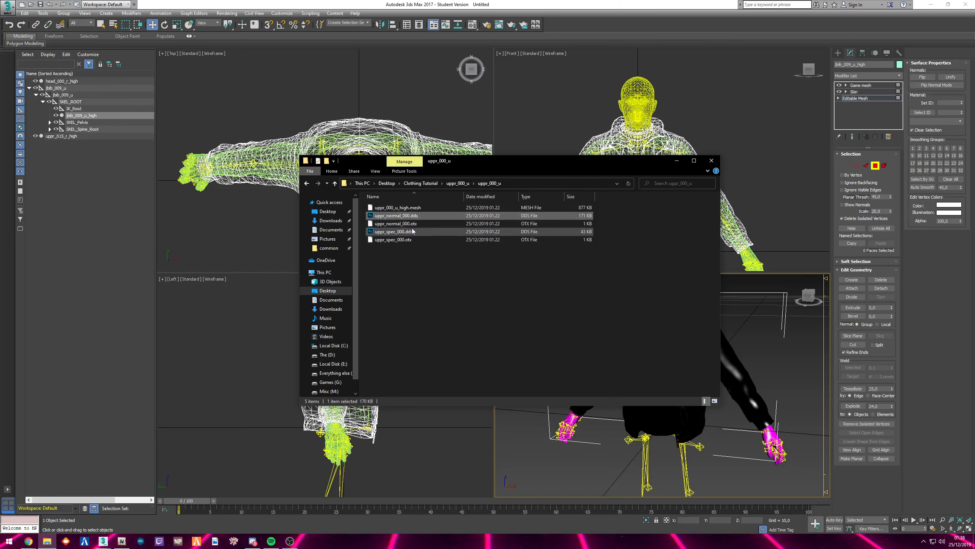
click(398, 218)
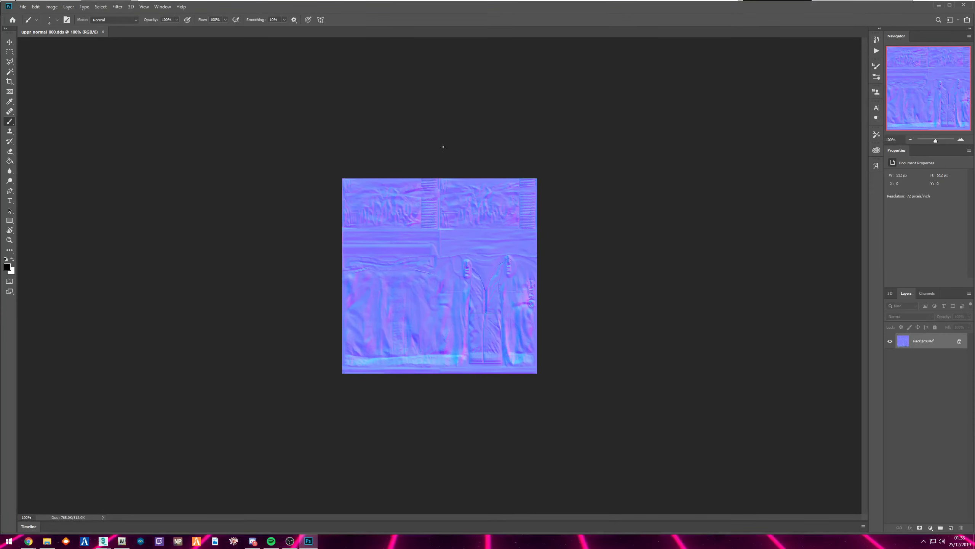
key(alt+Tab)
double_click(396, 232)
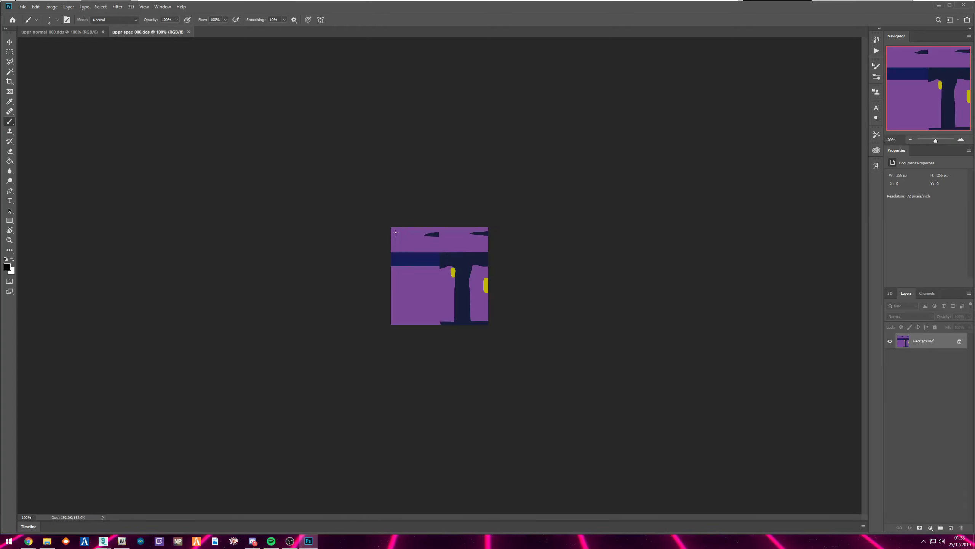
click(102, 32)
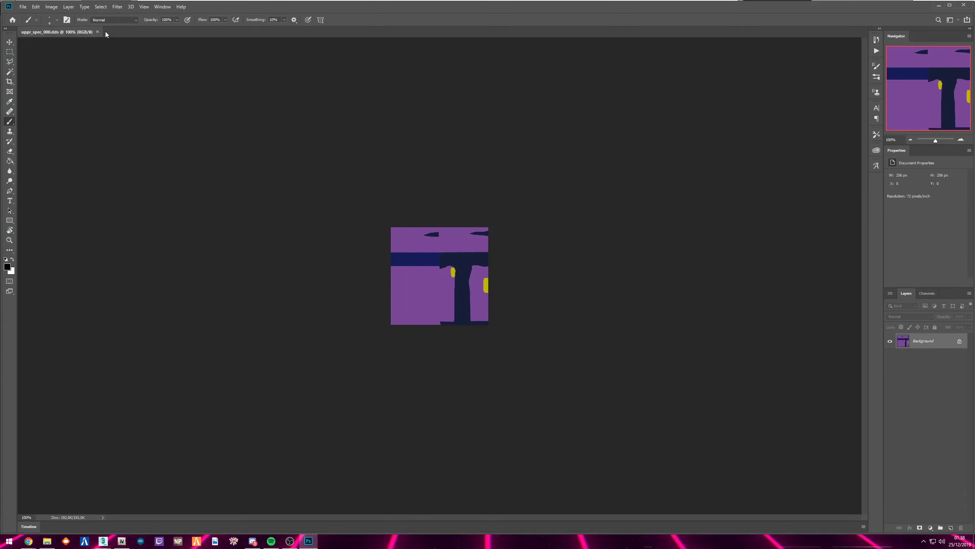
Close uppr_spec_000.dds and select both uppr_normal_000.dds and uppr_spec_000.dds in File Explorer
click(97, 32)
key(alt+Tab)
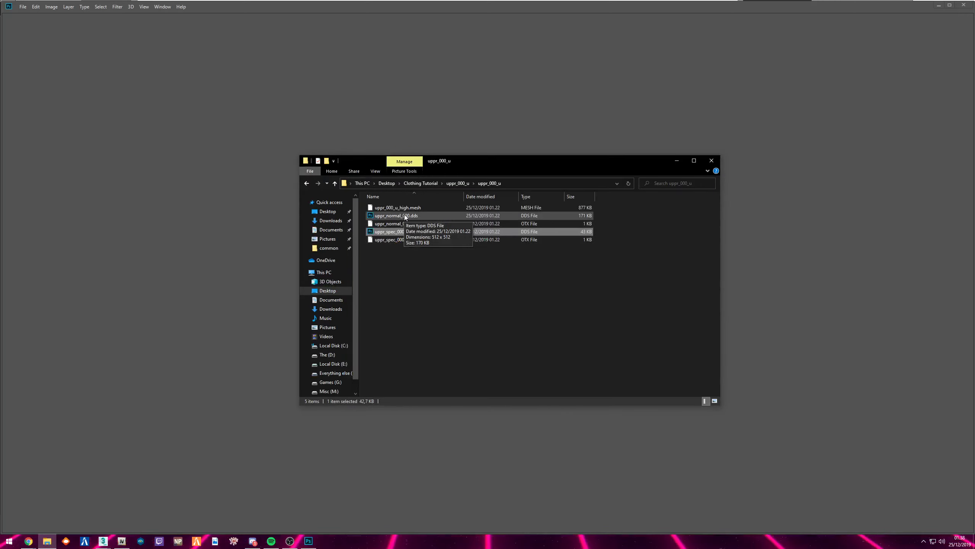
ctrl+click(399, 232)
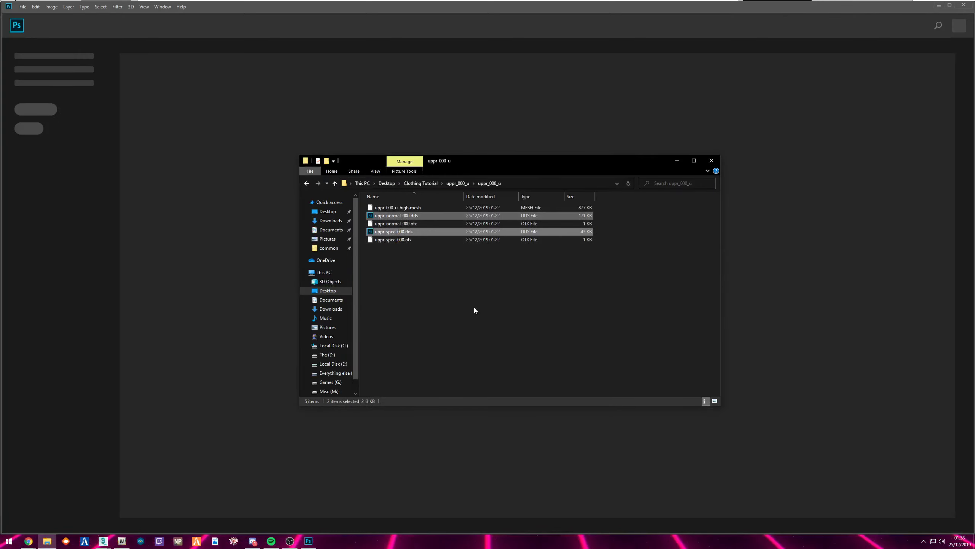
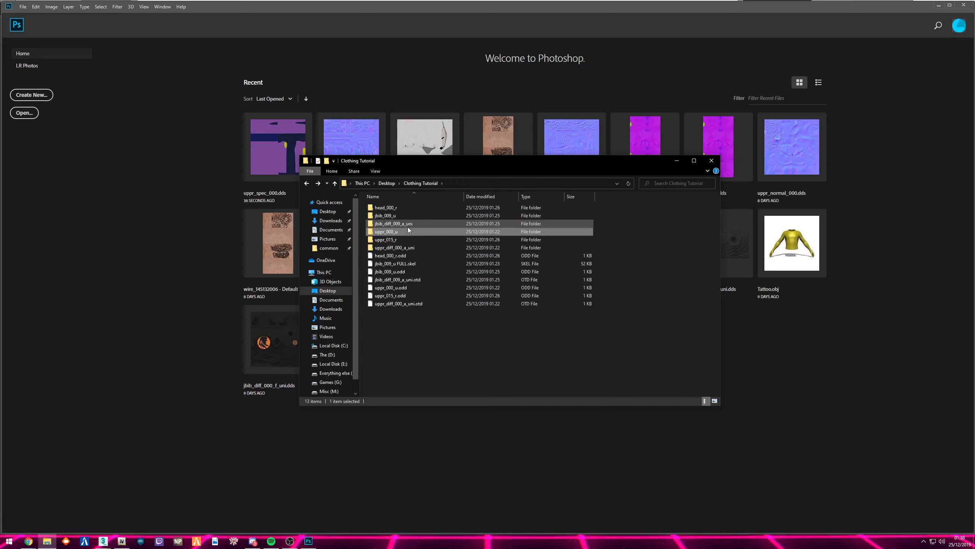
View uppr_diff_000_a_uni.dds from the uppr_diff_000_a_uni folder in Photoshop, check its image size without changes, and close it
double_click(396, 248)
click(387, 220)
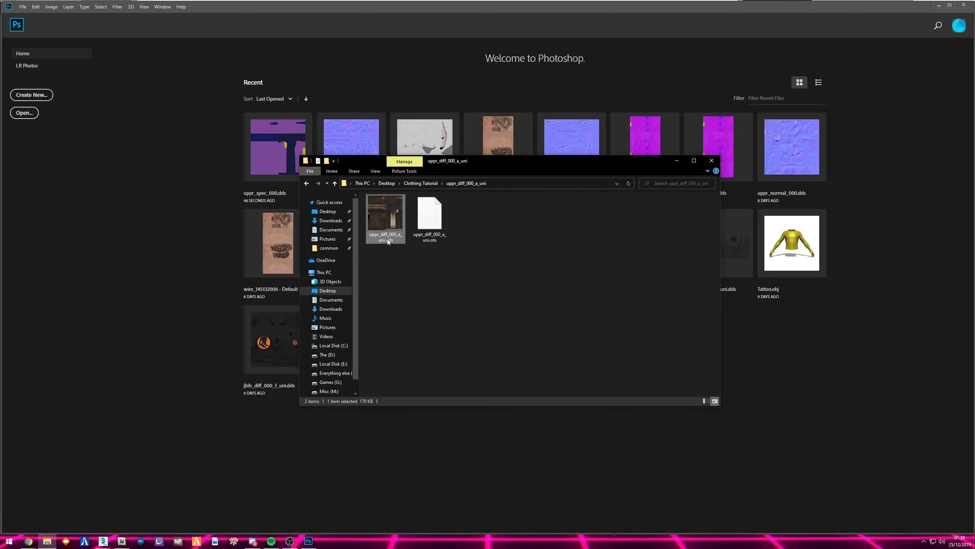
double_click(392, 215)
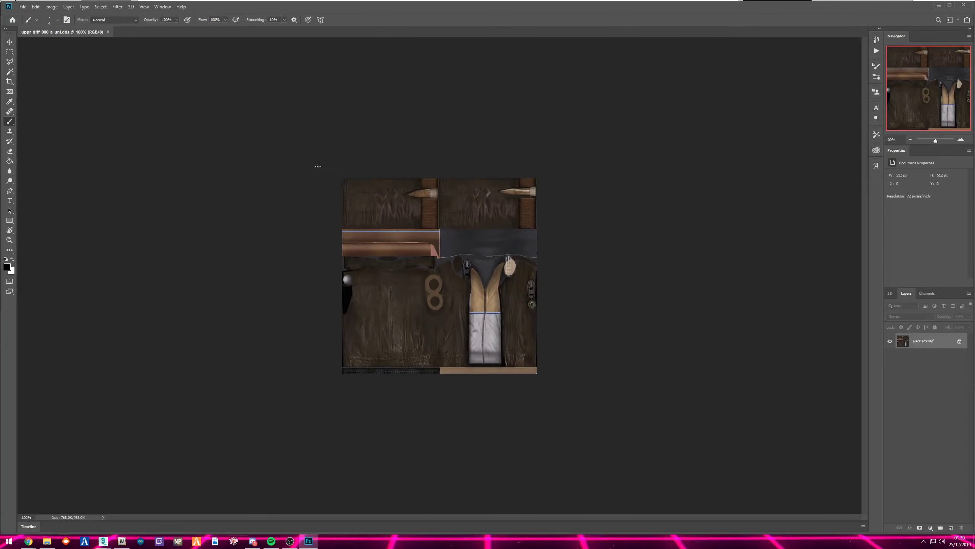
click(56, 6)
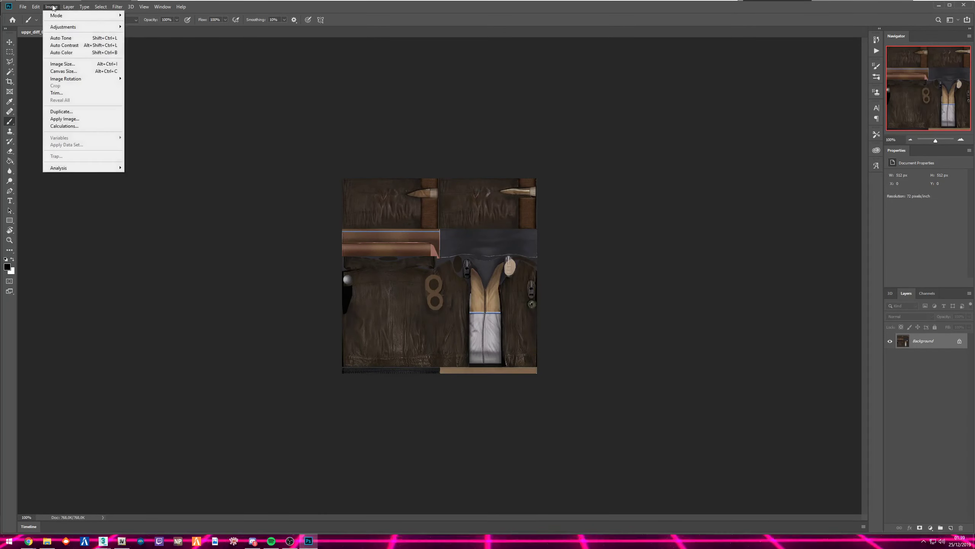
click(61, 64)
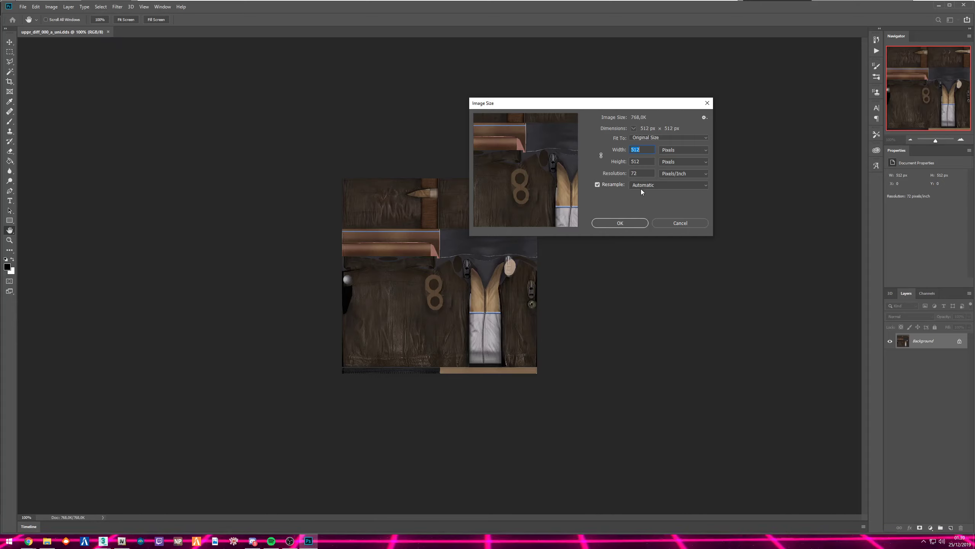
click(685, 224)
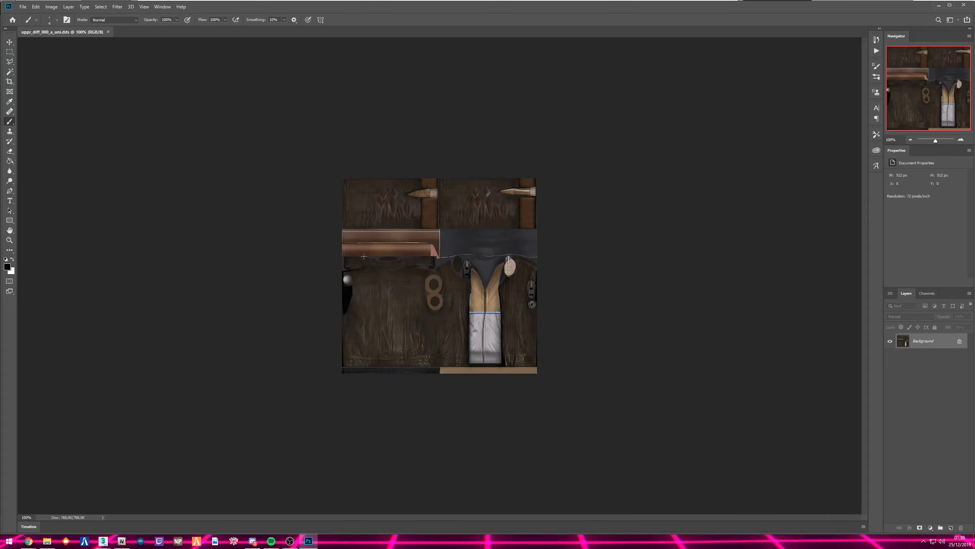
click(108, 33)
Copy uppr_diff_000_a_uni.dds into the jbib_diff_009_a_uni folder within Clothing Tutorial
key(alt+Tab)
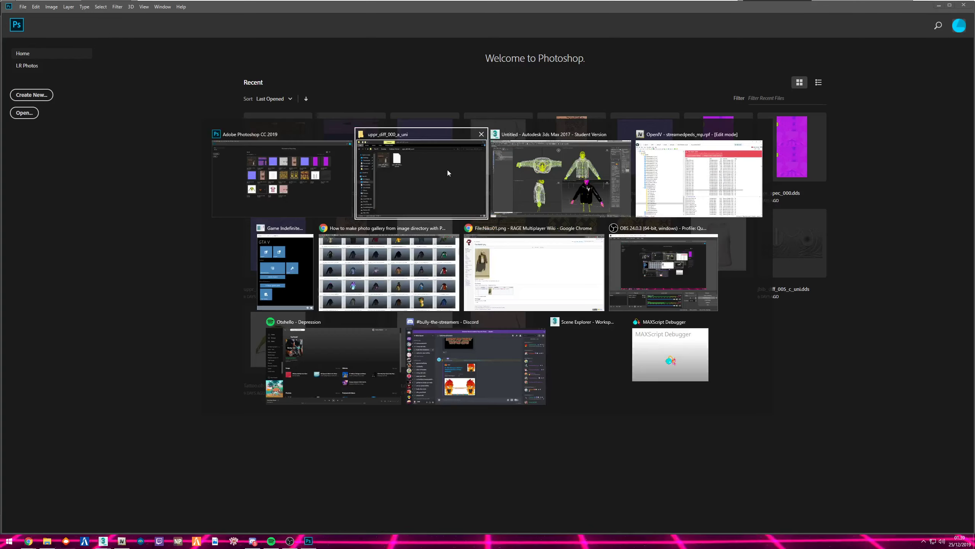
click(432, 265)
click(389, 220)
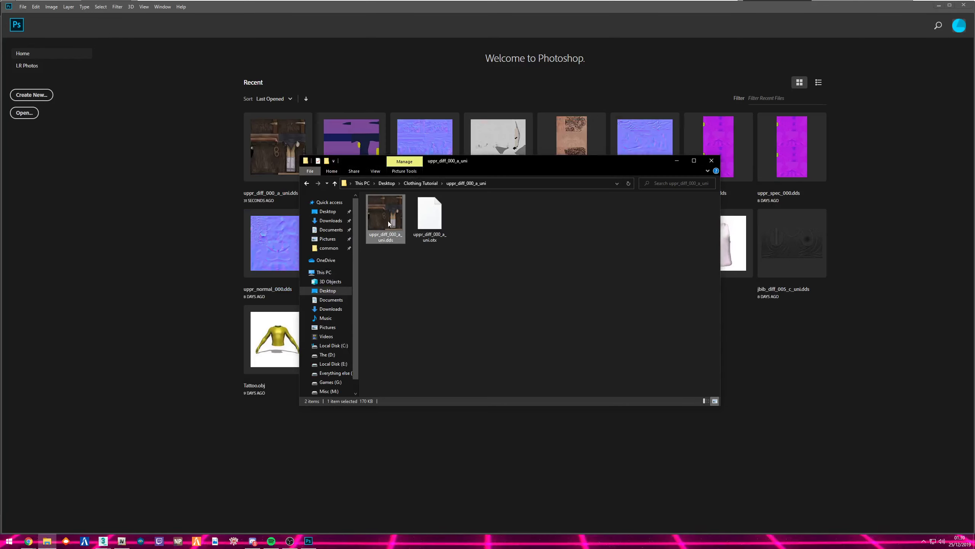
key(BackSpace)
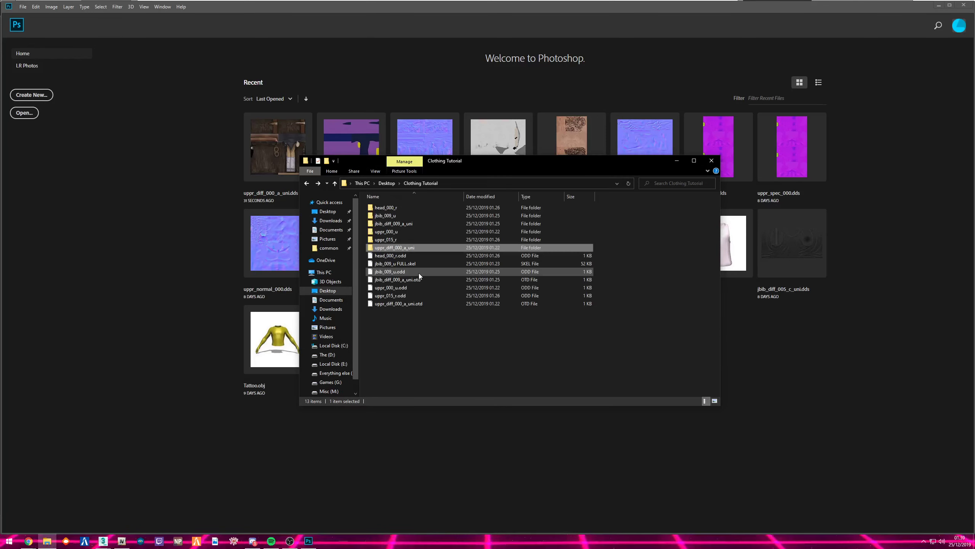
key(Up)
key(Up)
key(Up)
key(Return)
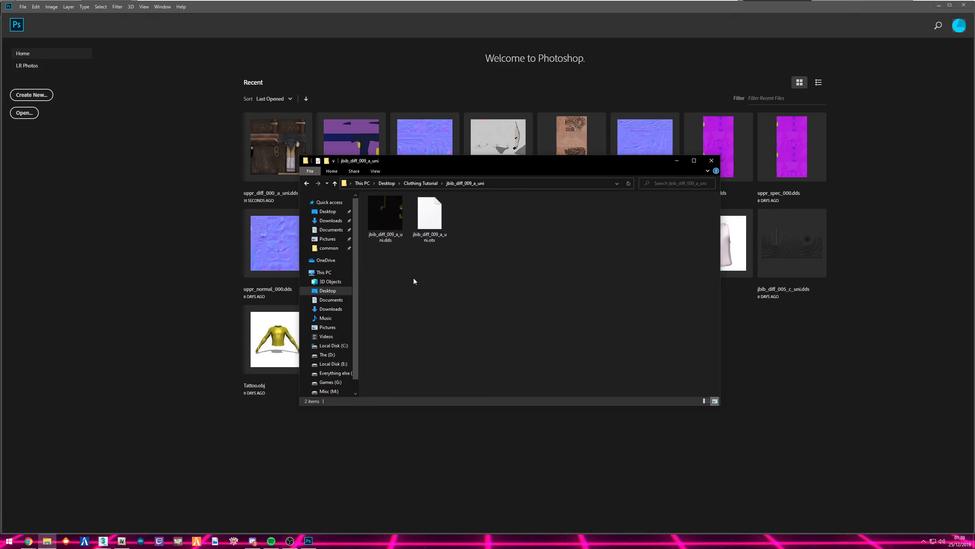
key(ctrl+v)
Delete the original jbib_diff_009_a_uni.dds and rename the copied uppr_diff_000_a_uni.dds as jbib_diff_009_a_uni
click(388, 240)
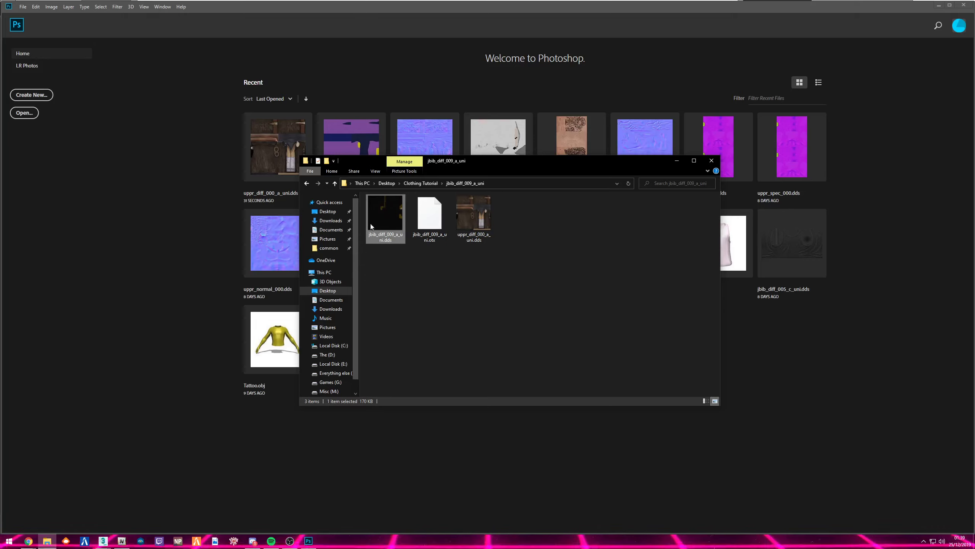
key(Delete)
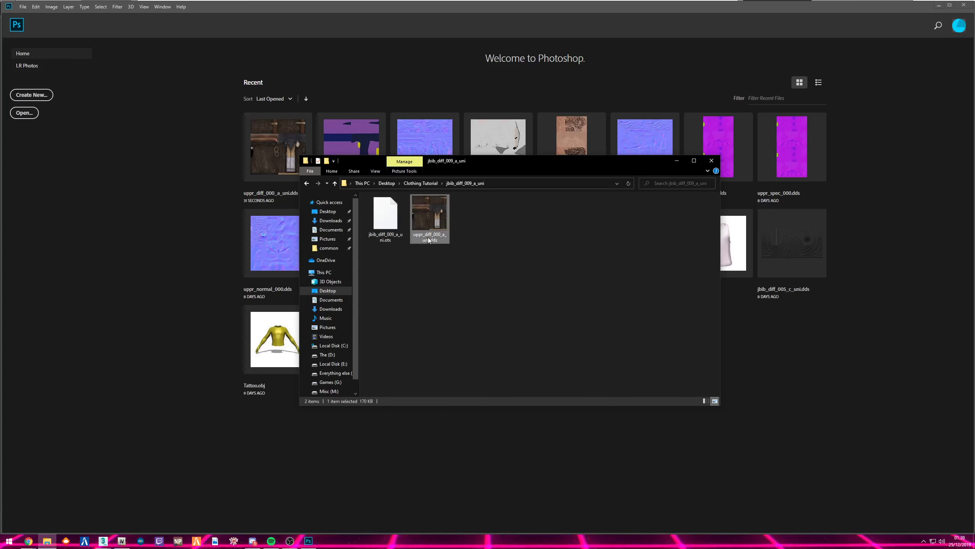
key(F2)
text(jbib_diff_009_a_uni)
click(473, 300)
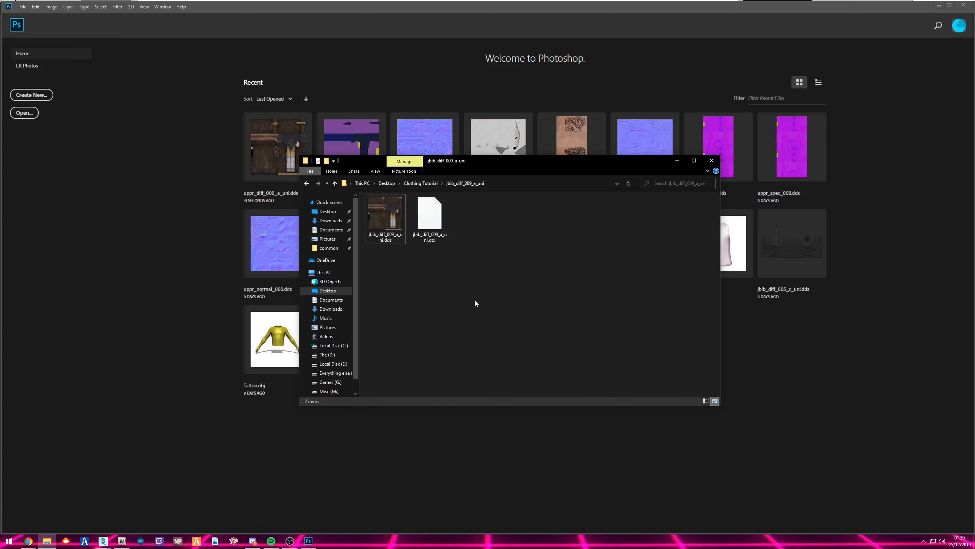
Switch to 3ds Max and leave face selection mode on the jbib_009_u_high jacket mesh
key(alt+Tab)
key(alt+Tab)
alt+middle_drag(672, 342, 708, 351)
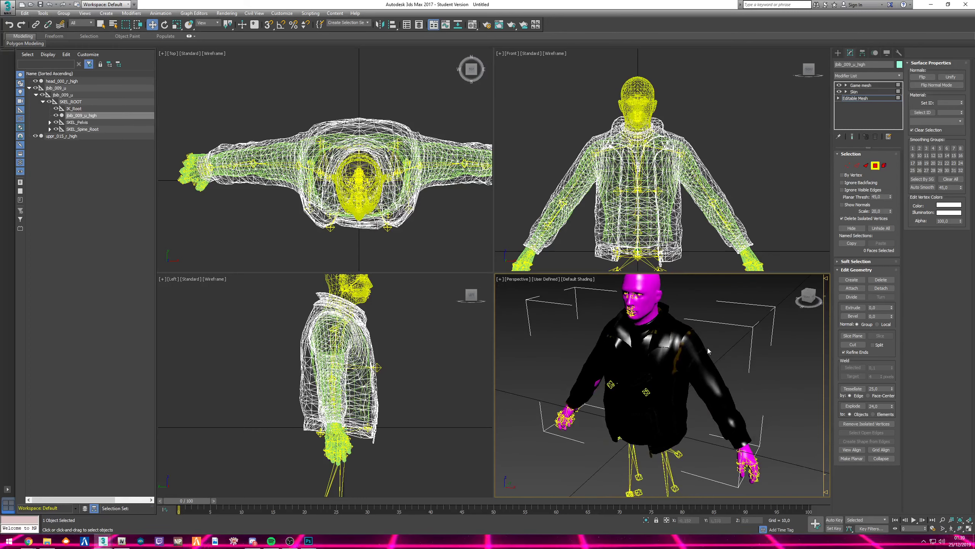
click(671, 342)
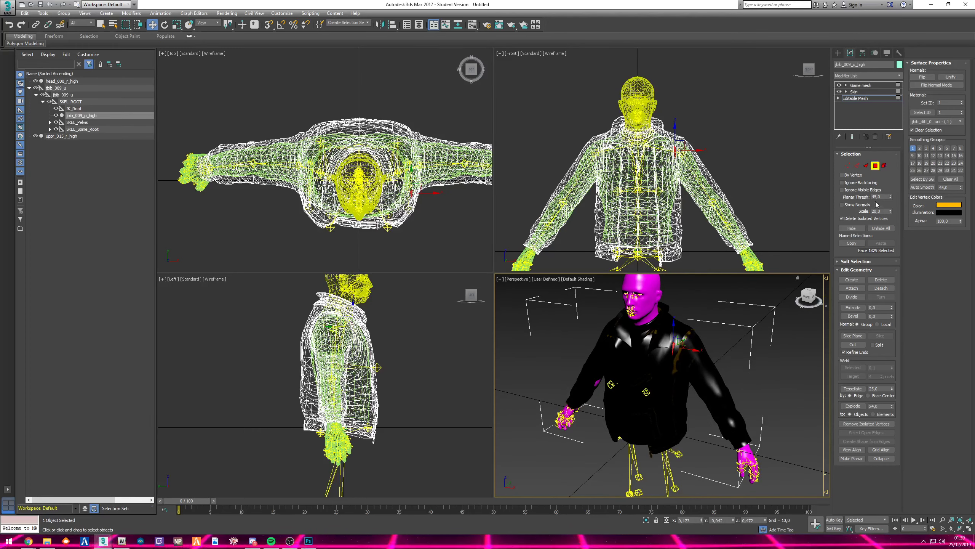
click(876, 166)
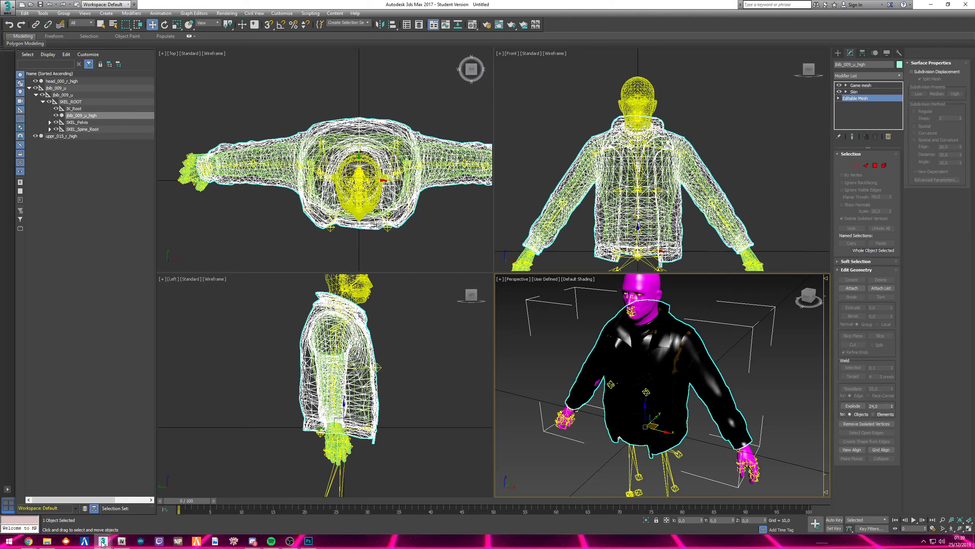
Open the GIMS V material editor for the jacket and show the options of material ID 1
mouse_move(102, 541)
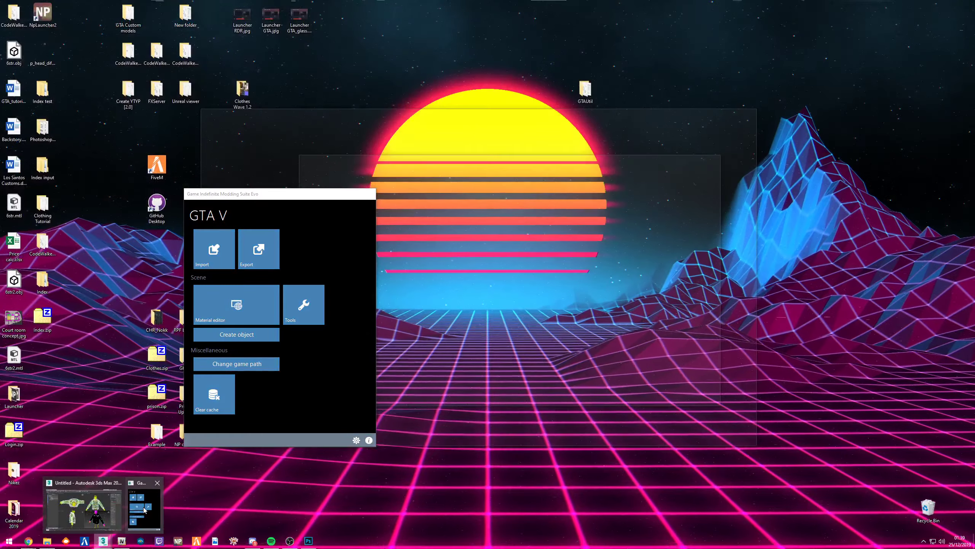
click(145, 495)
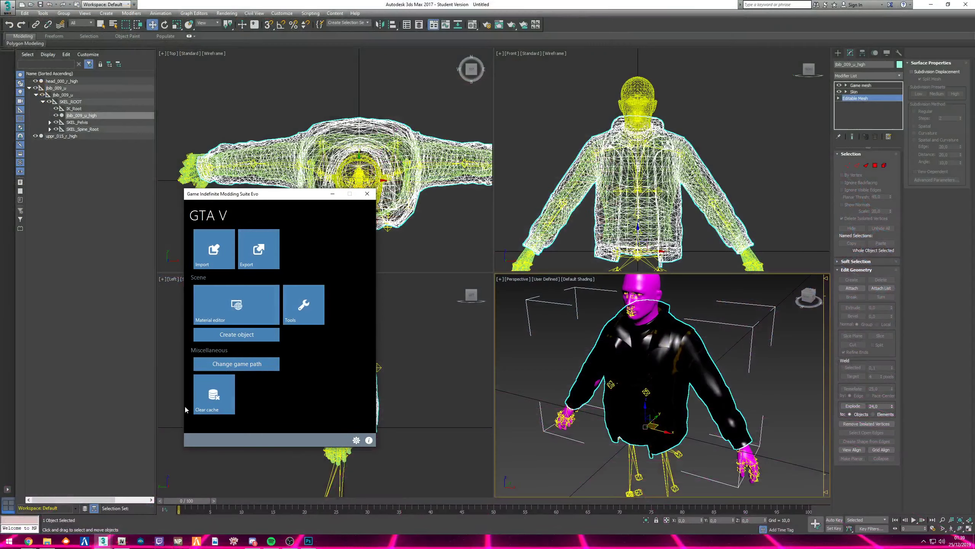
click(228, 308)
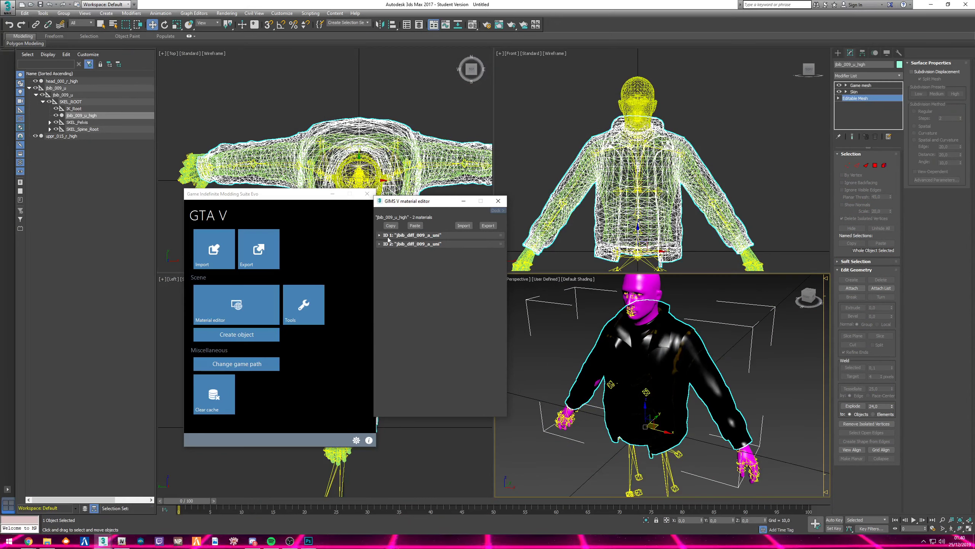
click(378, 236)
click(416, 262)
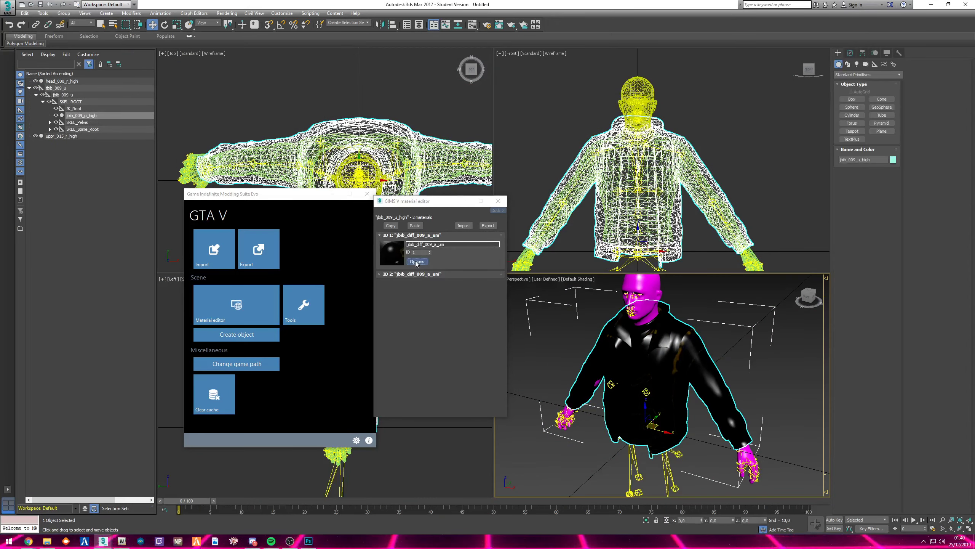
drag(547, 198, 423, 128)
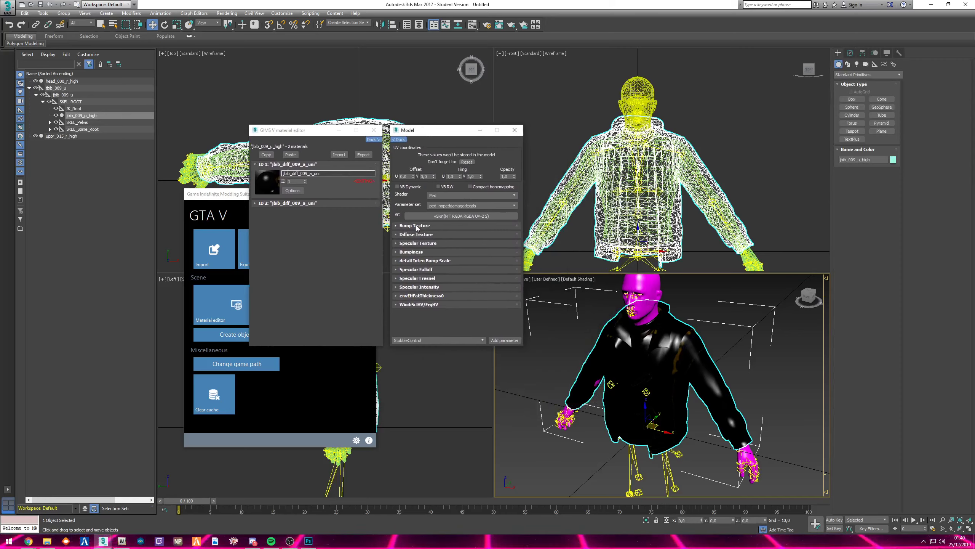
Load the jbib_normal_009 texture from the jbib_009_u folder in Clothing Tutorial as the bump texture of material ID 1
click(418, 226)
click(436, 236)
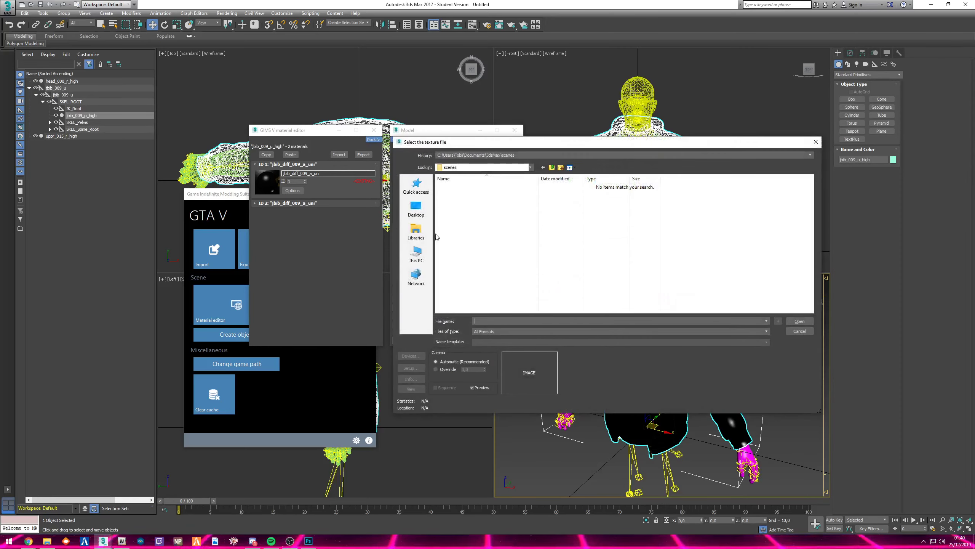
click(416, 209)
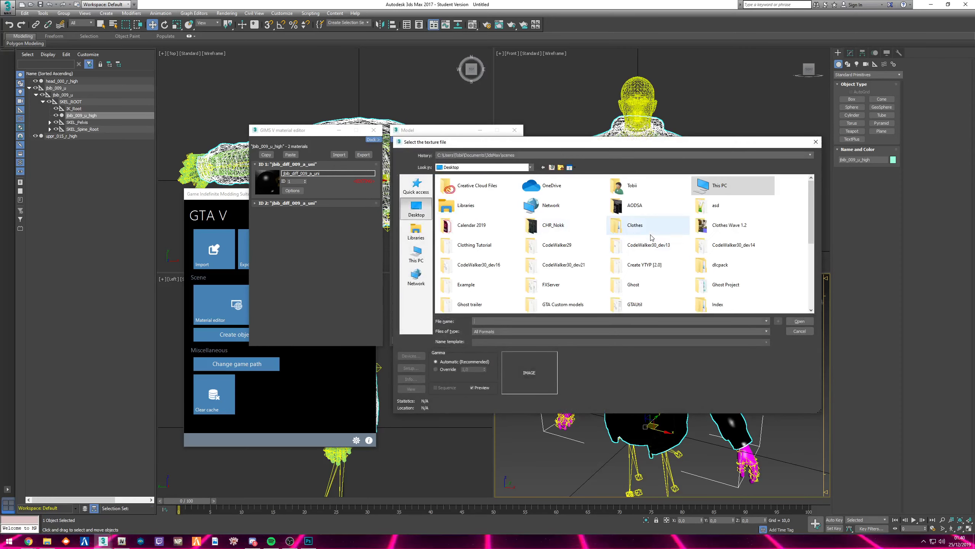
click(478, 250)
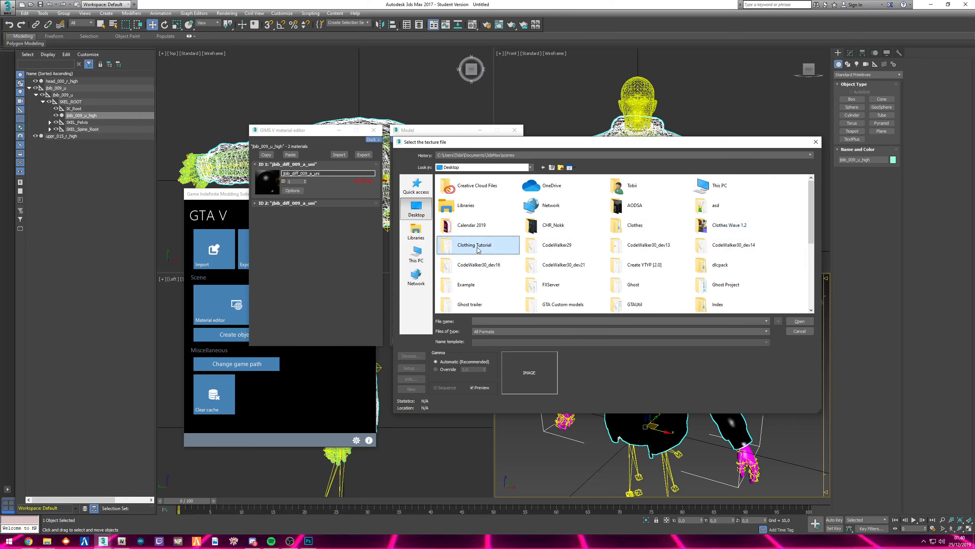
double_click(479, 250)
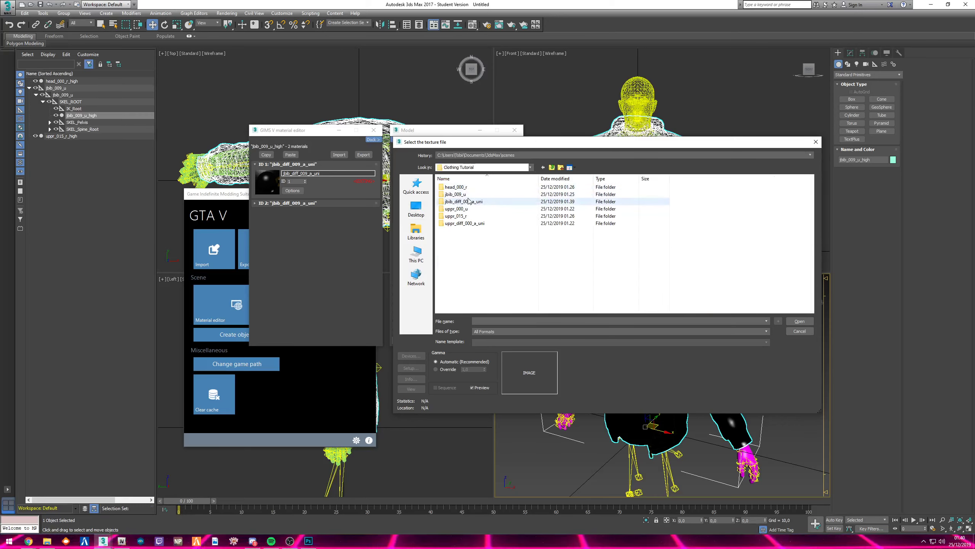
double_click(456, 194)
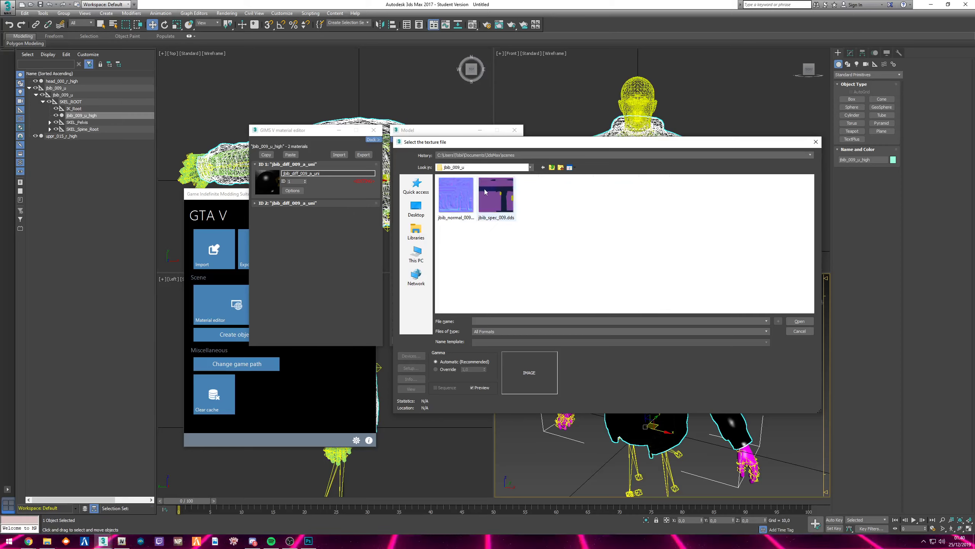
drag(506, 142, 660, 160)
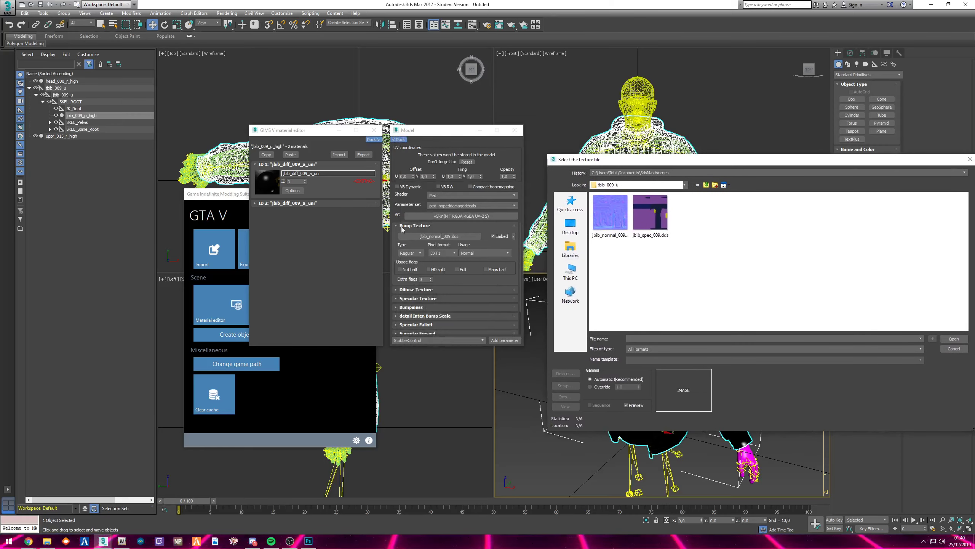
click(615, 214)
double_click(615, 214)
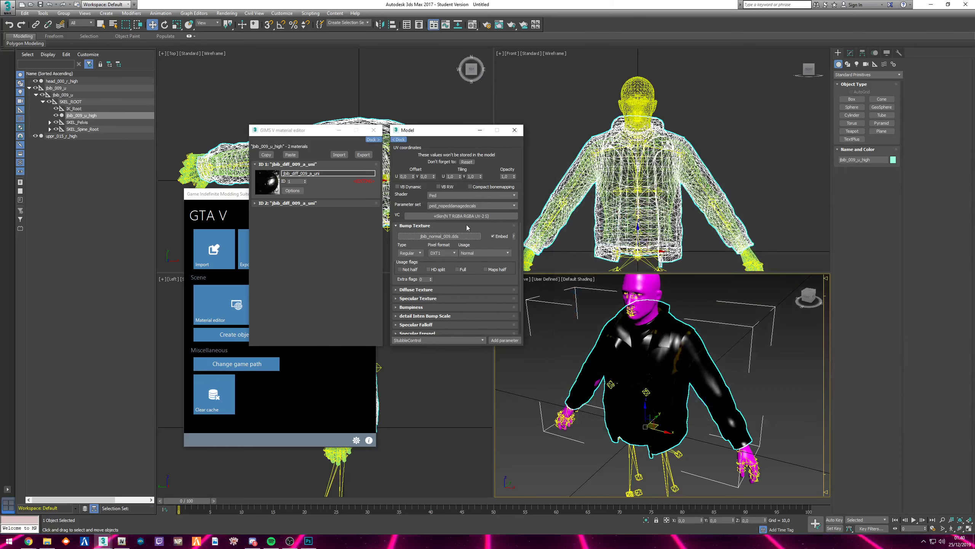
Load jbib_spec_009.dds as the specular texture of material ID 1
click(396, 226)
click(397, 243)
click(439, 253)
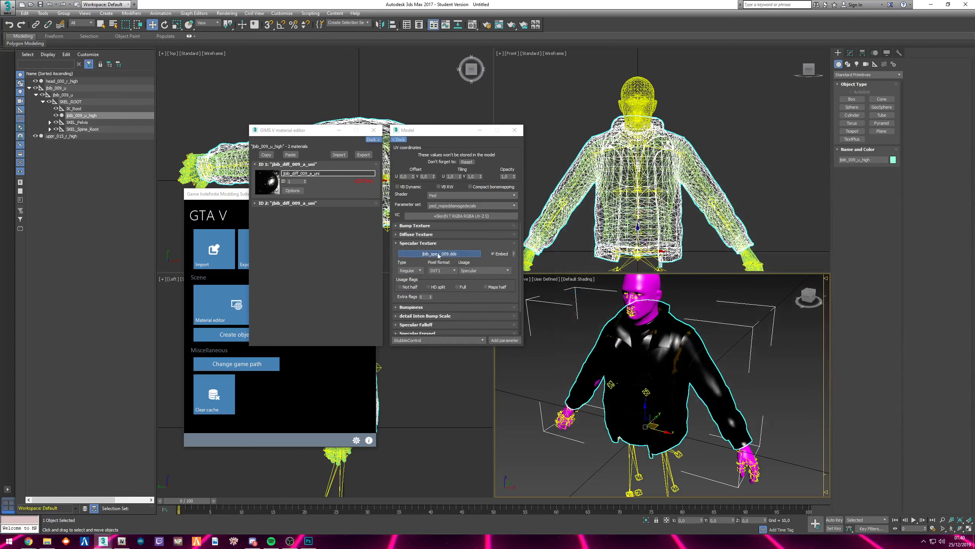
click(649, 222)
double_click(649, 222)
click(397, 243)
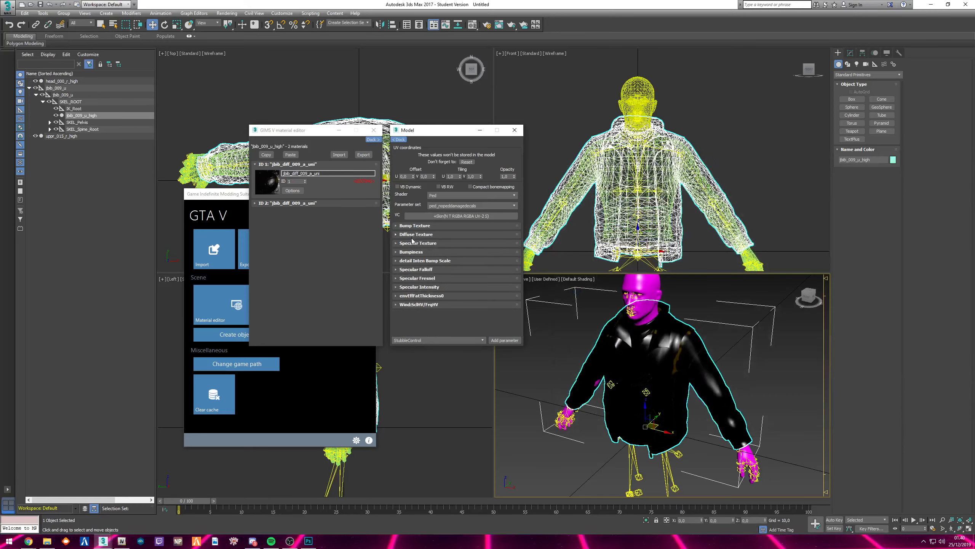
Load jbib_diff_009_a_uni.dds from the jbib_diff_009_a_uni folder as the diffuse texture of material ID 1
click(397, 234)
click(442, 247)
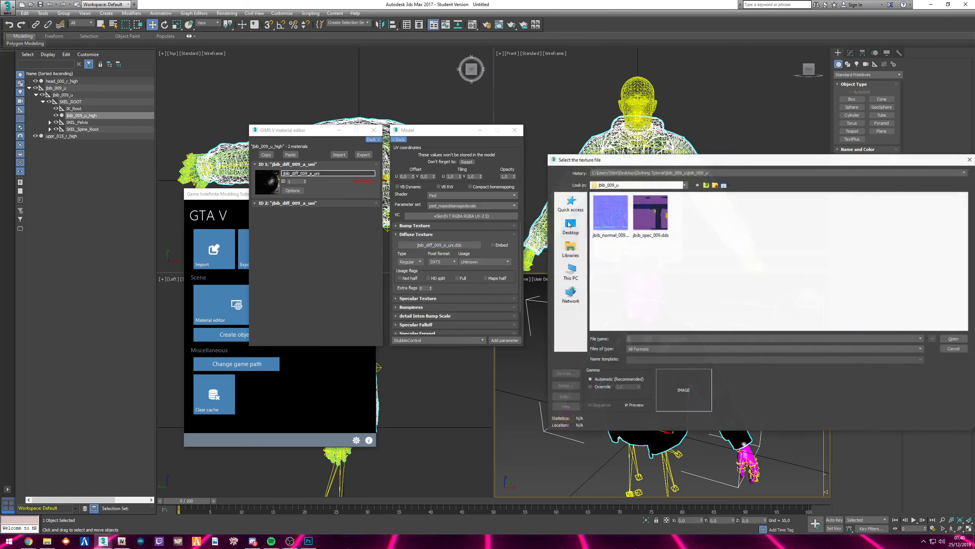
click(706, 186)
click(707, 185)
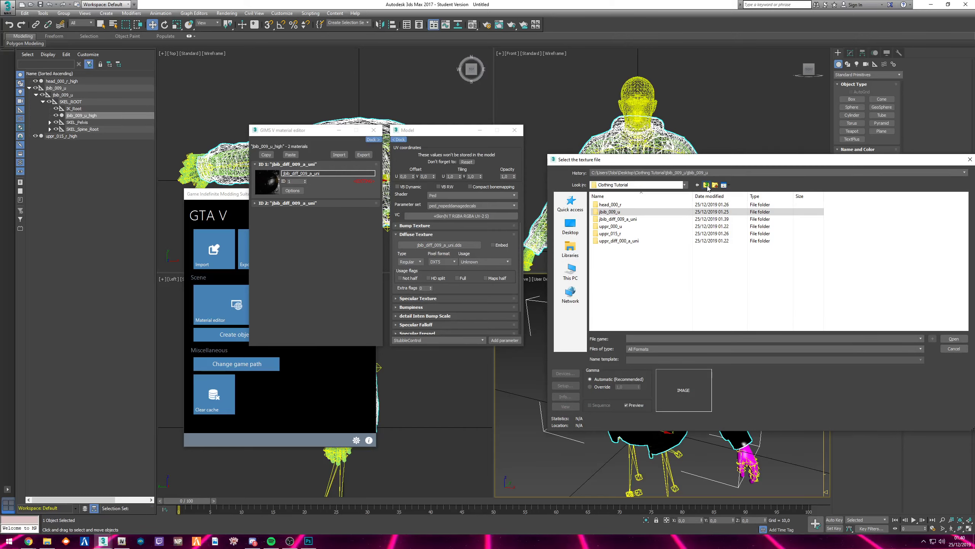
double_click(616, 219)
double_click(603, 224)
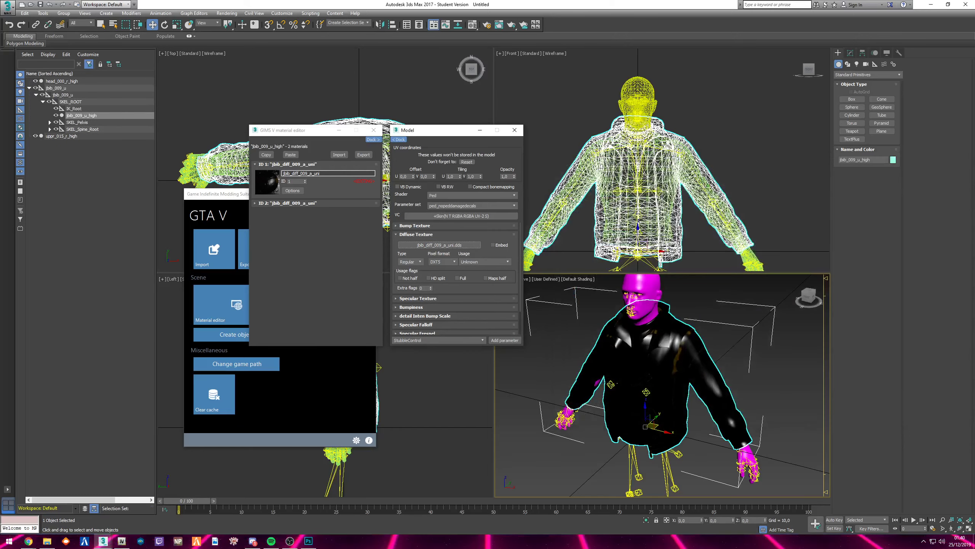
Collapse the material ID 1 settings, deselect the jacket and move the GIMS window clear of the viewports
click(399, 140)
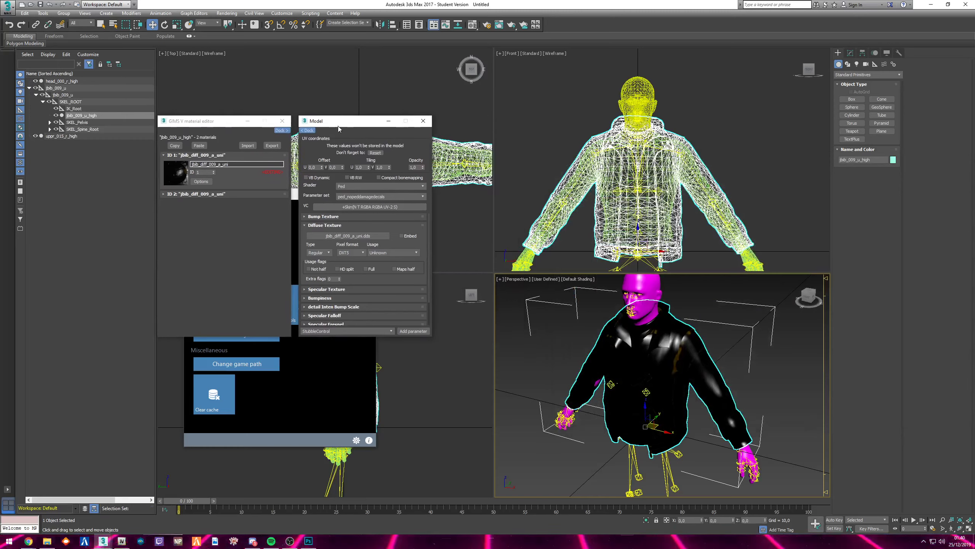
click(164, 155)
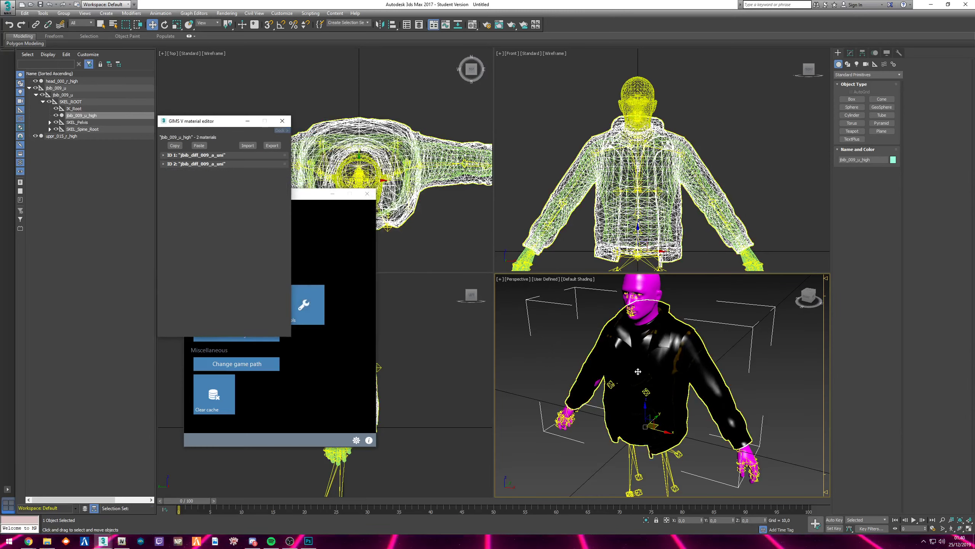
mouse_move(659, 382)
alt+middle_down()
mouse_move(734, 362)
mouse_move(661, 379)
alt+middle_up()
click(735, 348)
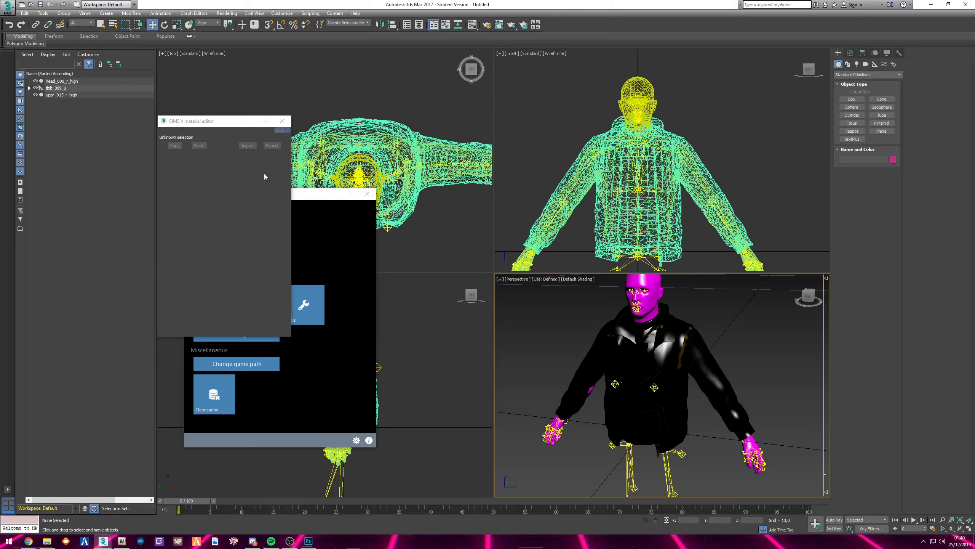
drag(301, 199, 188, 193)
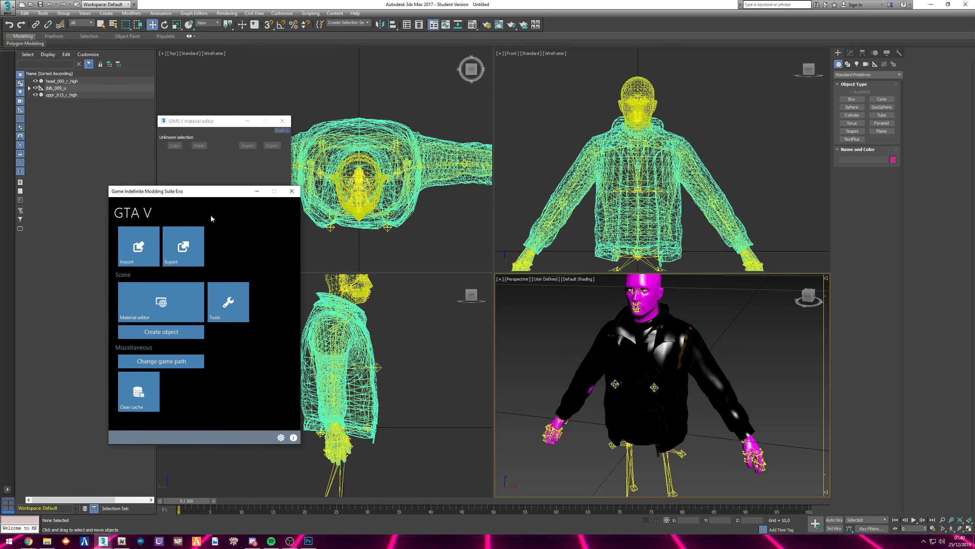
Enter the Envelope level of the jacket's Skin modifier and enable vertex selection
click(630, 312)
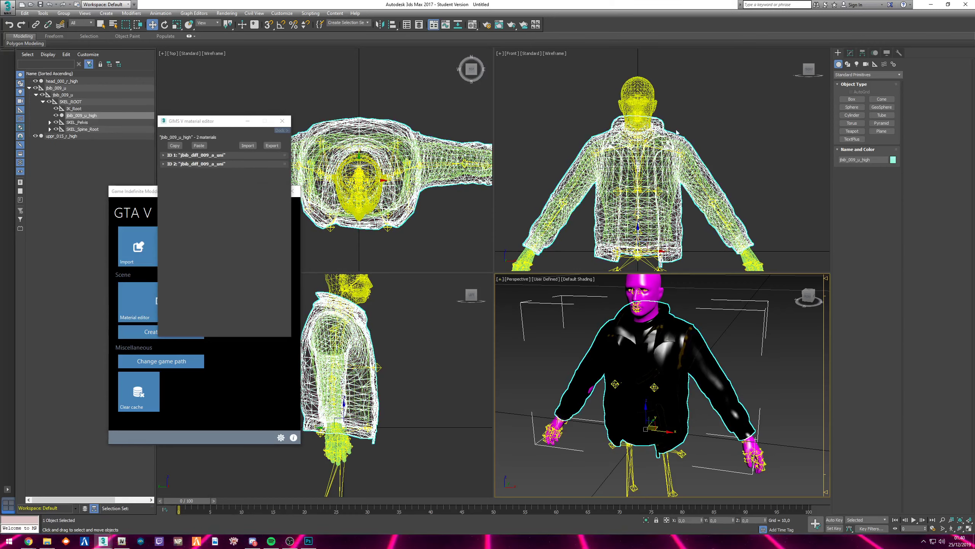
click(850, 54)
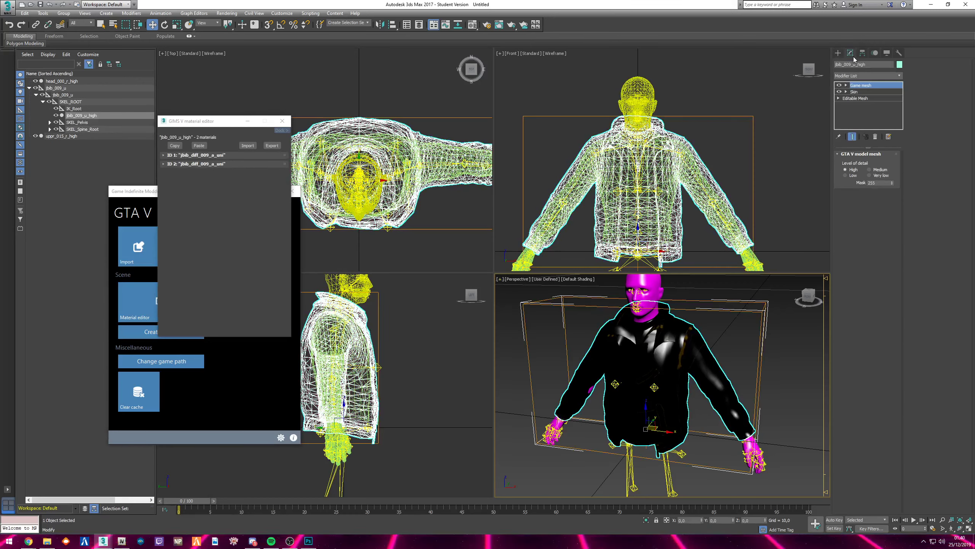
click(857, 92)
click(846, 92)
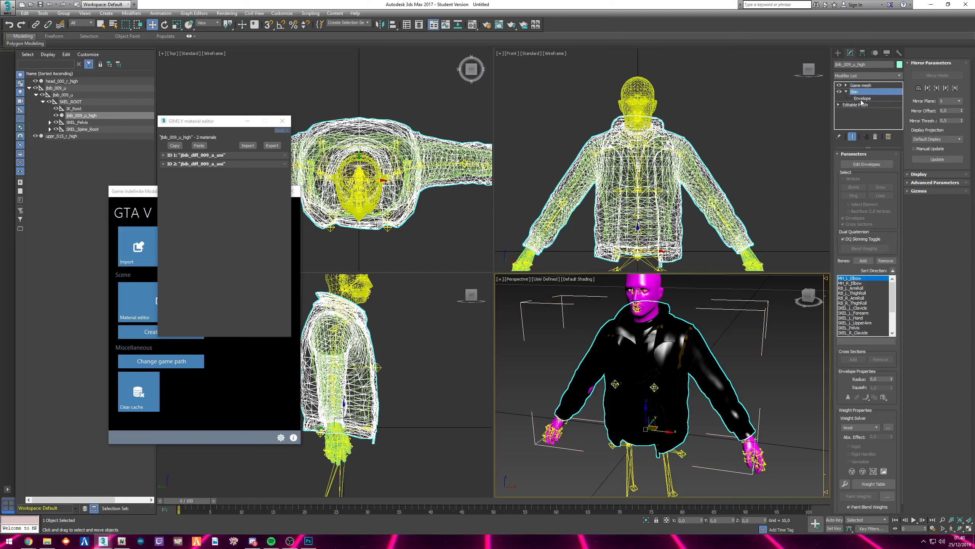
click(862, 98)
click(844, 179)
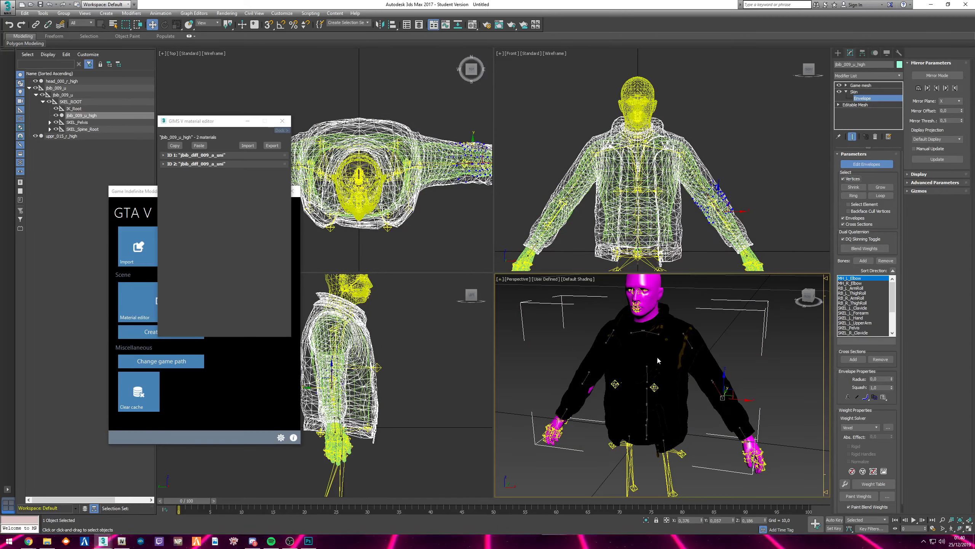
Show edged faces in the perspective view and examine the jacket's skin weights for the SKEL_Pelvis bone
alt+middle_drag(657, 361, 705, 344)
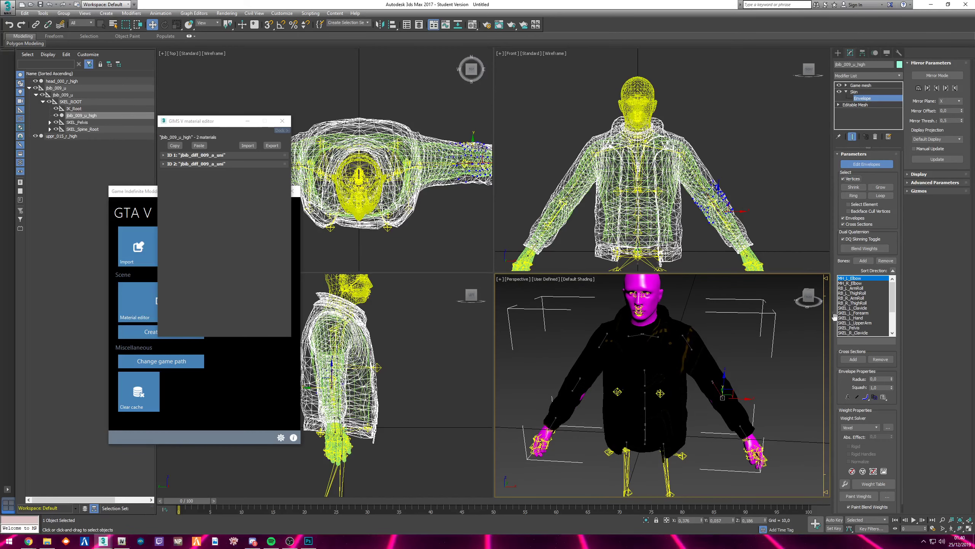
key(F4)
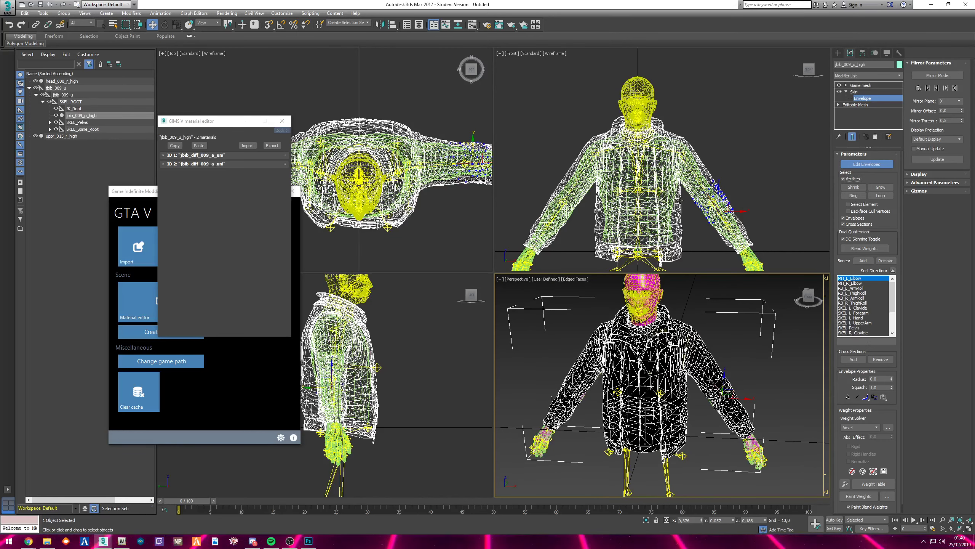
scroll(680, 201, up, 5)
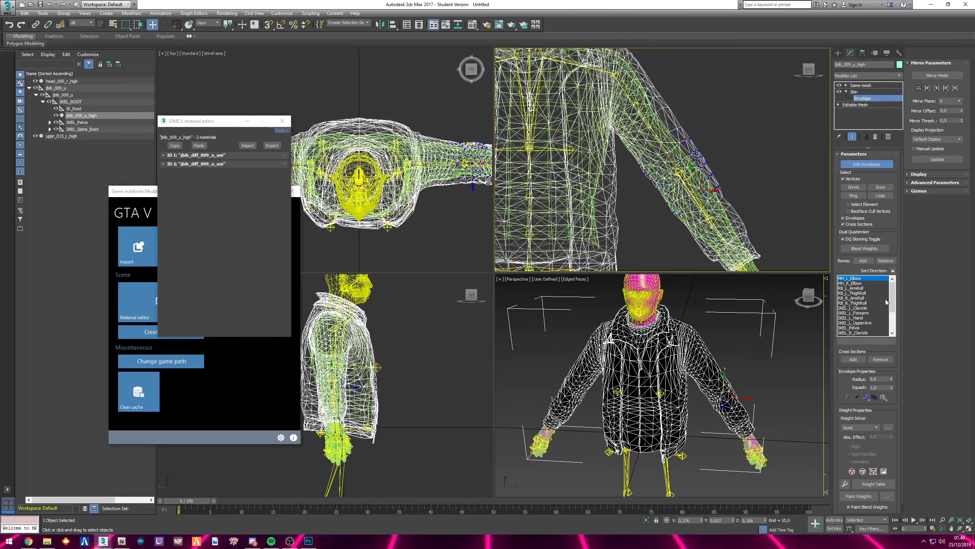
scroll(890, 299, down, 2)
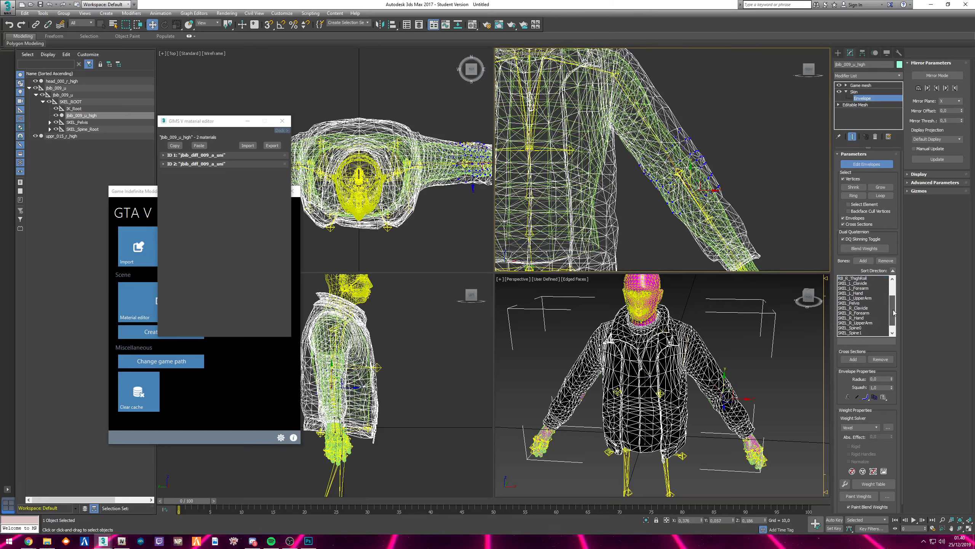
click(855, 303)
middle_drag(626, 236, 720, 155)
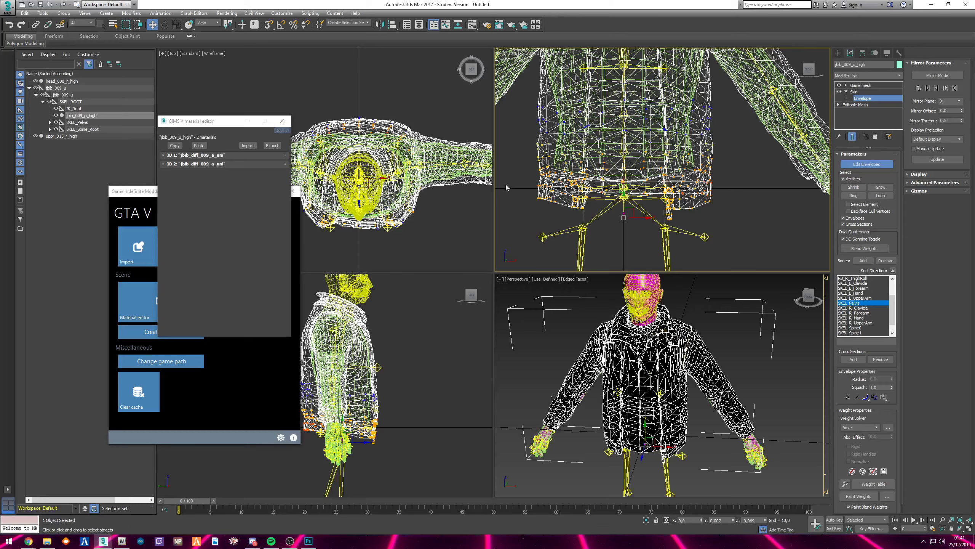
middle_drag(658, 120, 614, 228)
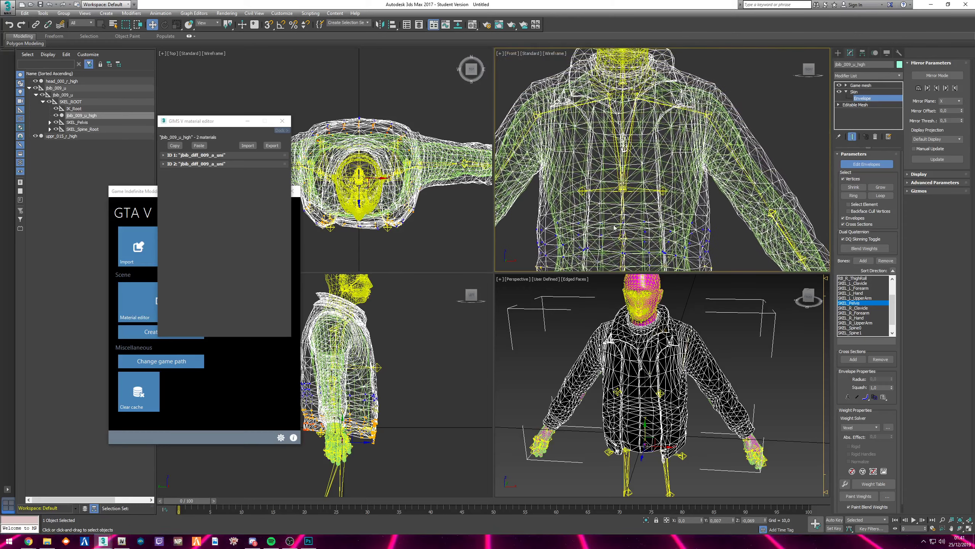
middle_drag(739, 178, 657, 103)
middle_drag(744, 226, 736, 199)
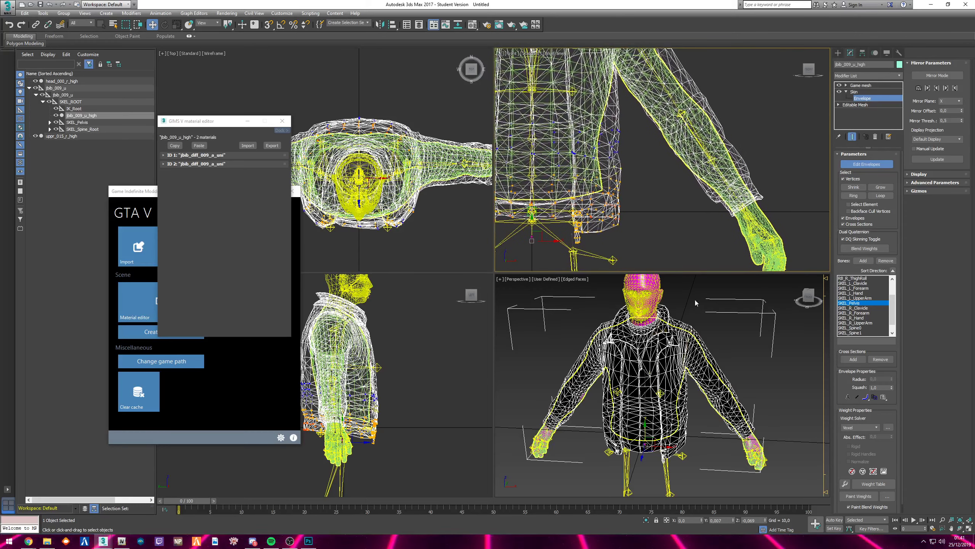
alt+middle_drag(762, 387, 690, 365)
alt+middle_drag(624, 352, 621, 288)
Close the material editor and start a GIMS V export to the Clothing Tutorial folder on the Desktop
drag(195, 117, 311, 128)
click(398, 131)
drag(212, 193, 164, 171)
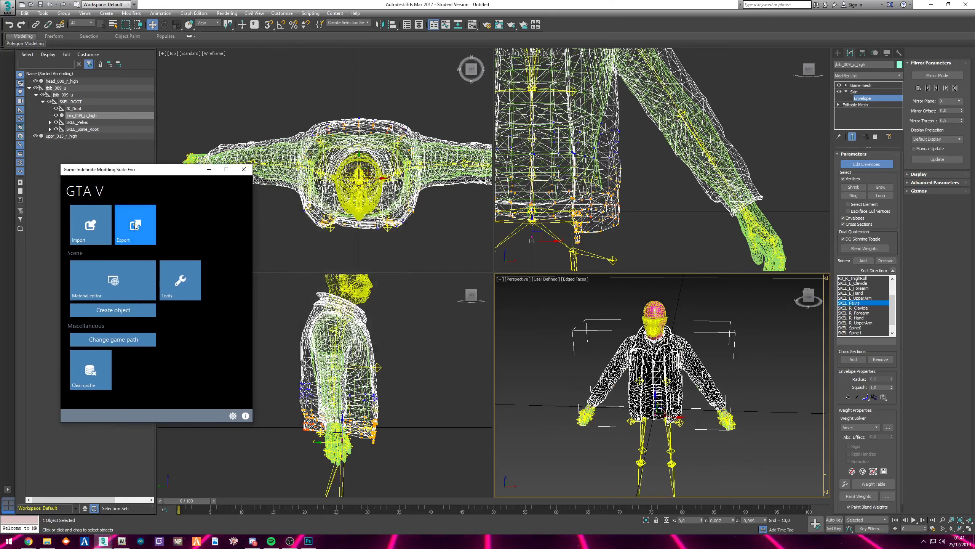
click(135, 225)
click(460, 296)
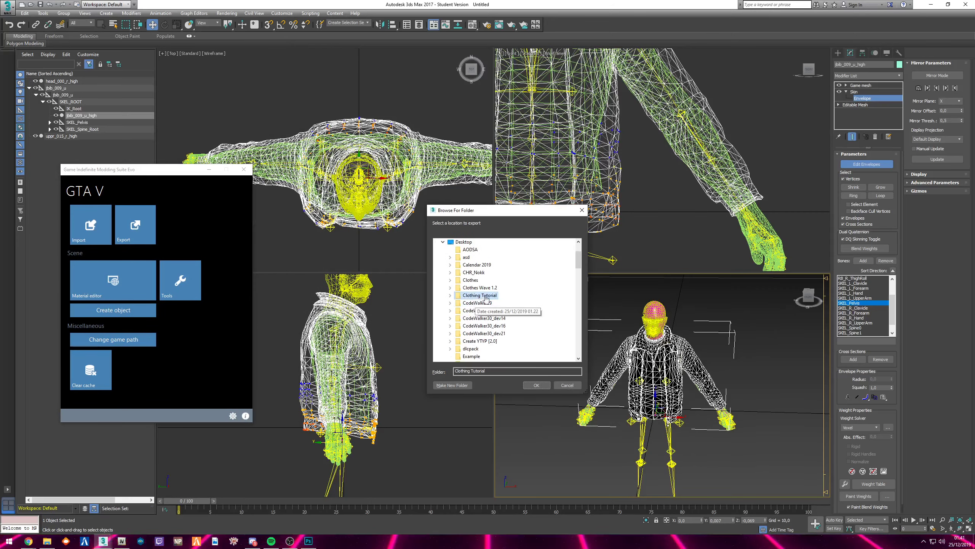
click(537, 385)
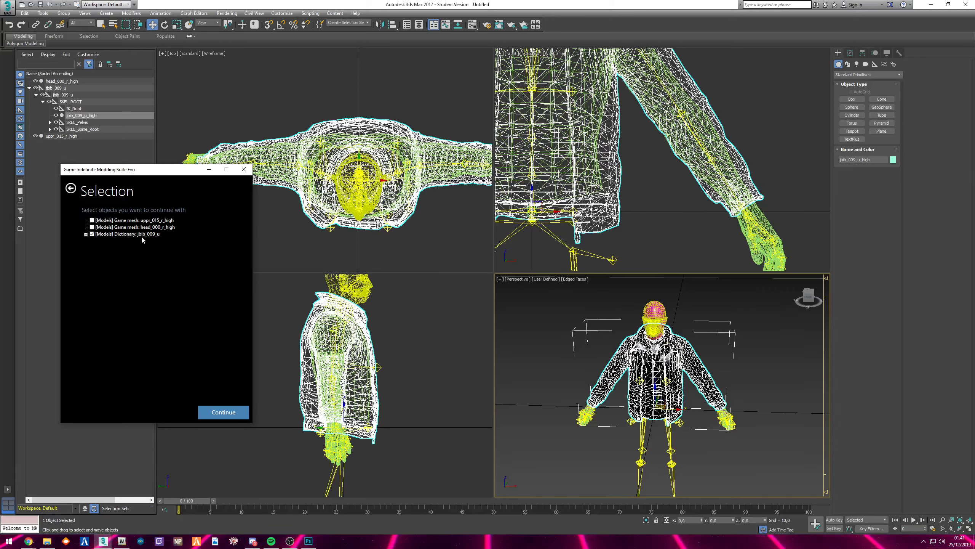
Check the model and bones included under the jbib_009_u dictionary and export that dictionary
click(86, 234)
click(93, 241)
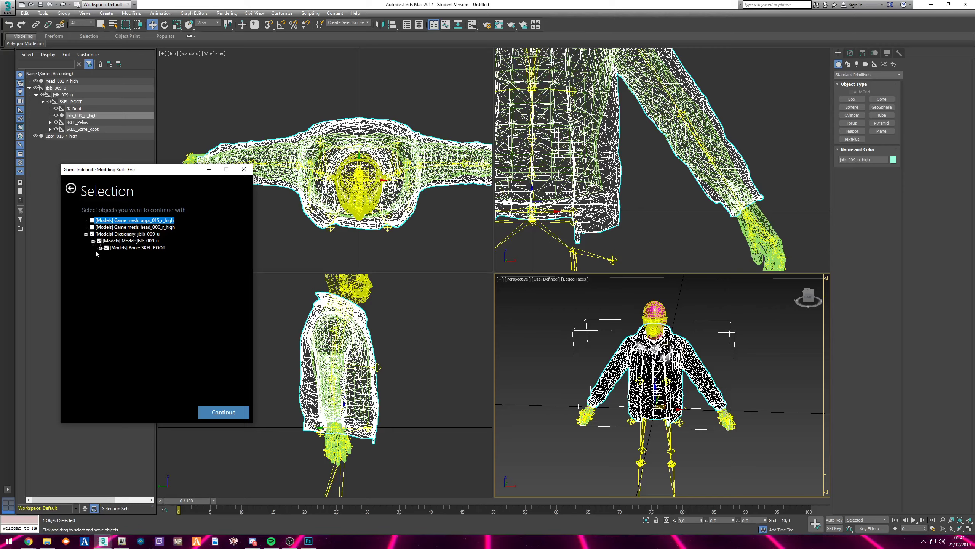
click(101, 247)
click(224, 412)
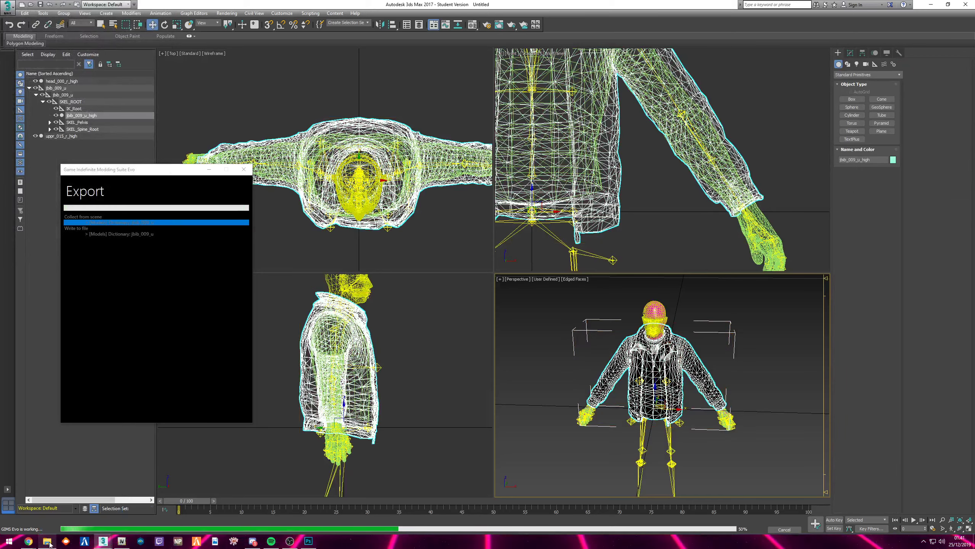
Switch to OpenIV and open the compile folder under mods, update.rpf, x64, dlcpacks, ped_models, Freemode
click(122, 540)
scroll(373, 329, up, 20)
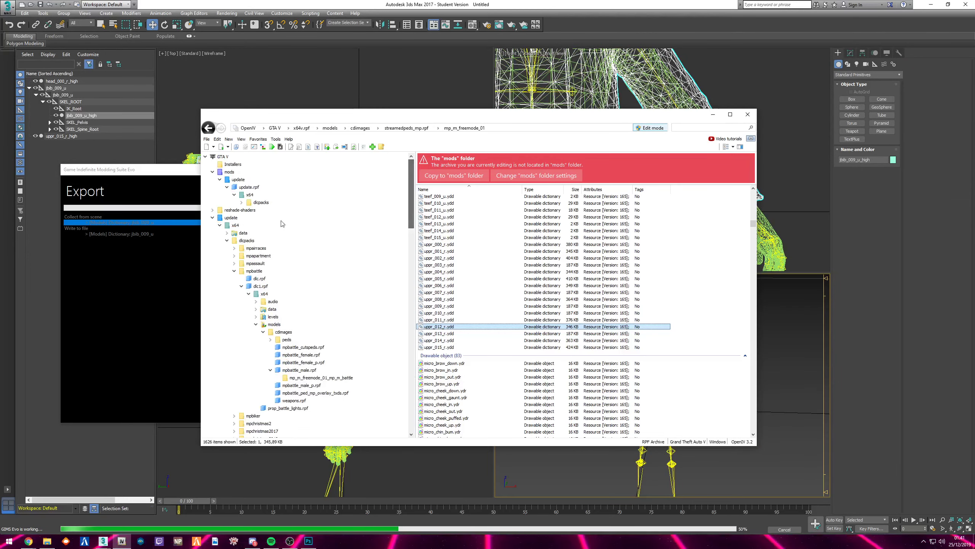
click(258, 139)
click(283, 167)
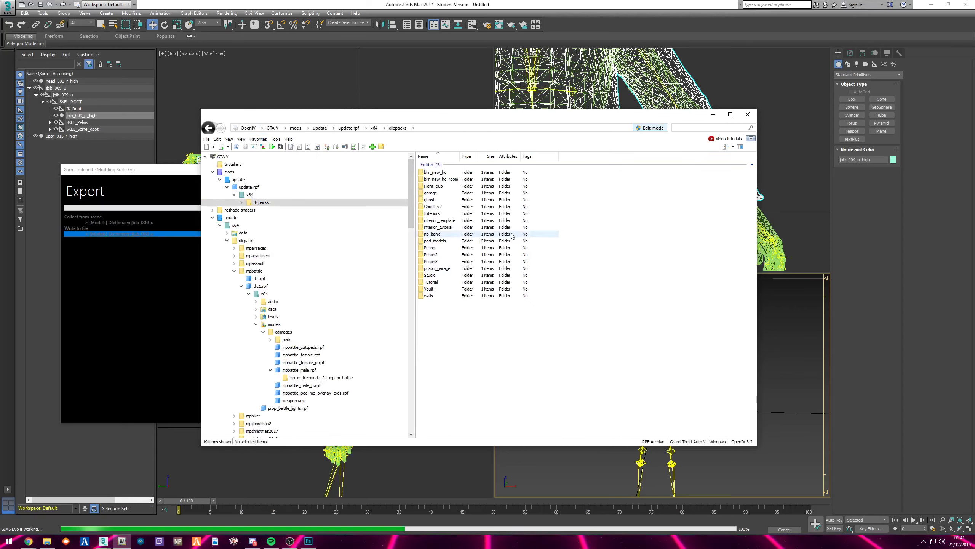
double_click(442, 241)
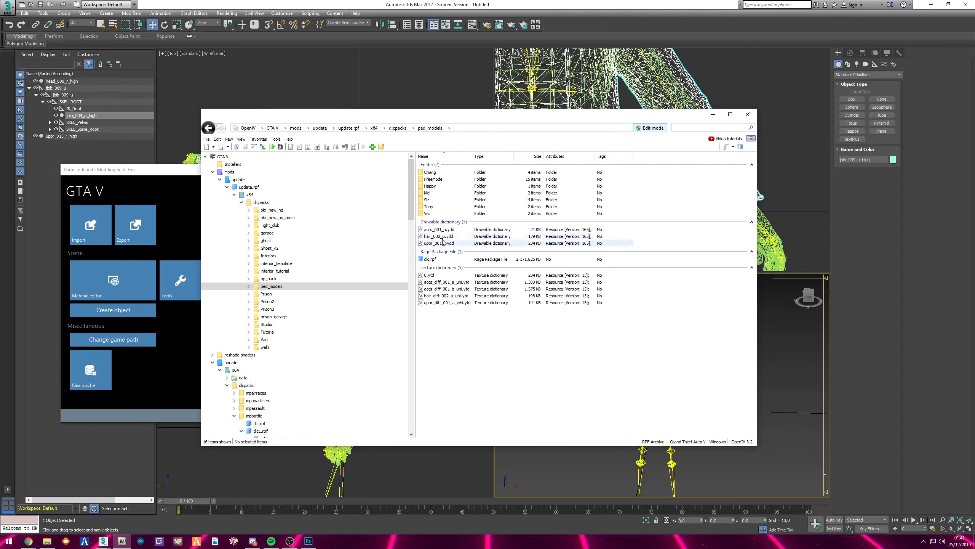
double_click(442, 180)
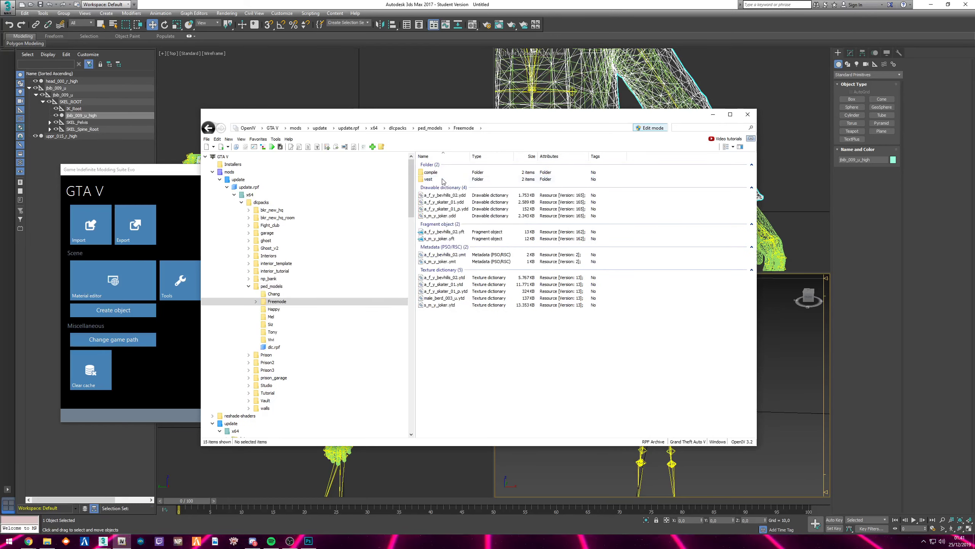
double_click(434, 173)
Delete the existing drawable dictionary and texture dictionary from the compile folder
drag(502, 235, 432, 172)
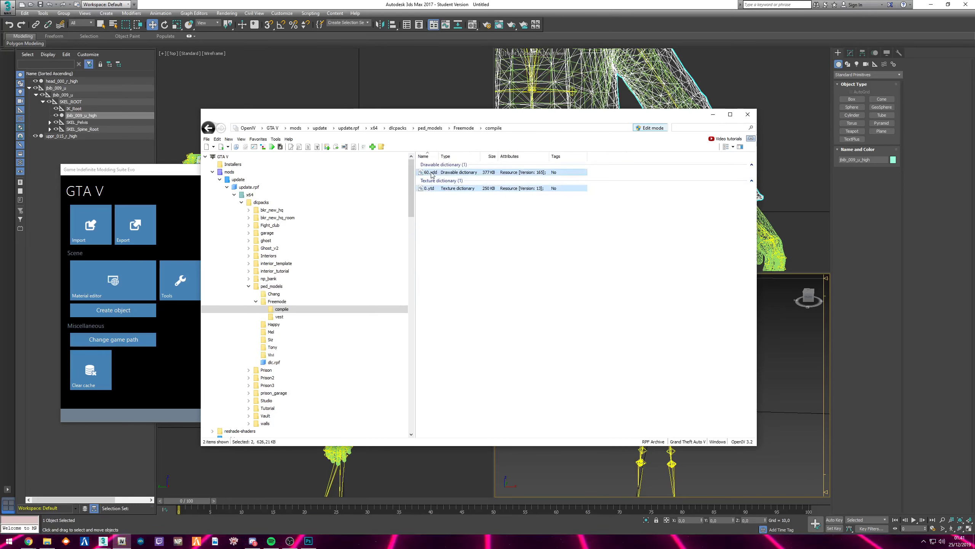
key(Delete)
click(513, 296)
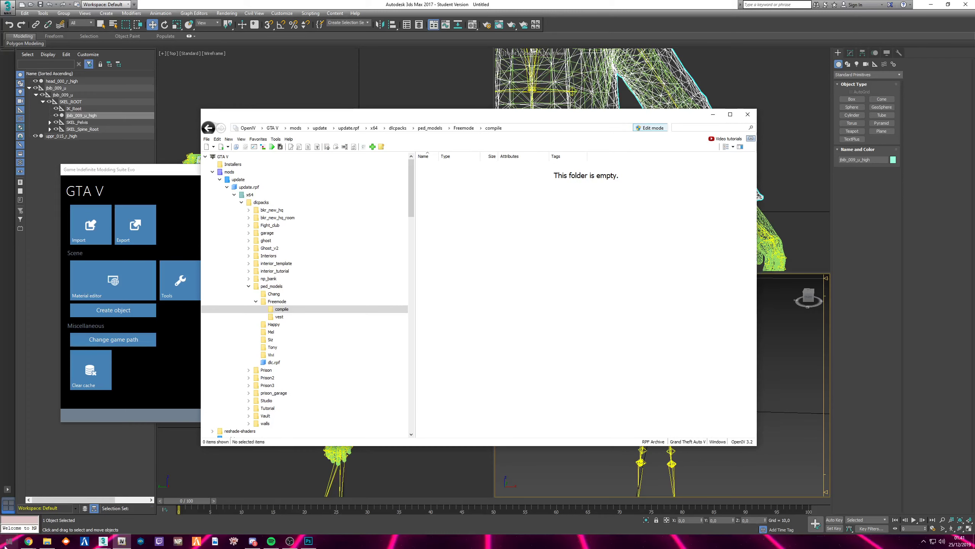
Import jbib_009_u.odd and jbib_diff_009_a_uni.otd from the Clothing Tutorial folder into OpenIV's compile folder
click(53, 545)
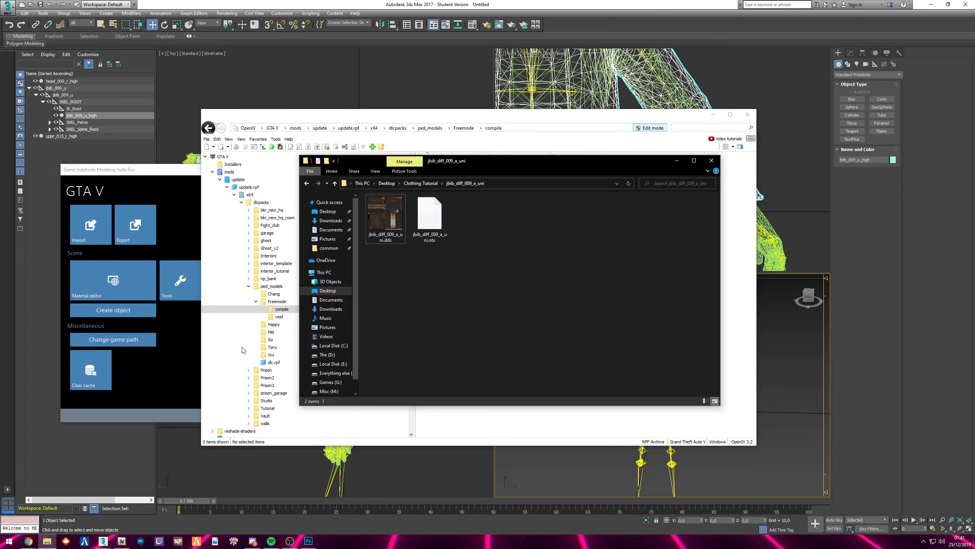
click(421, 185)
drag(488, 163, 705, 148)
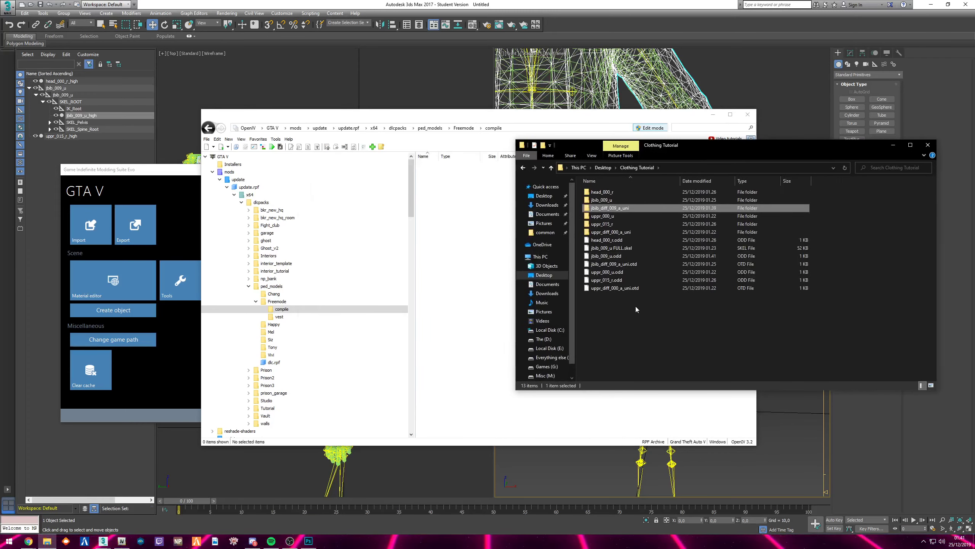
click(605, 256)
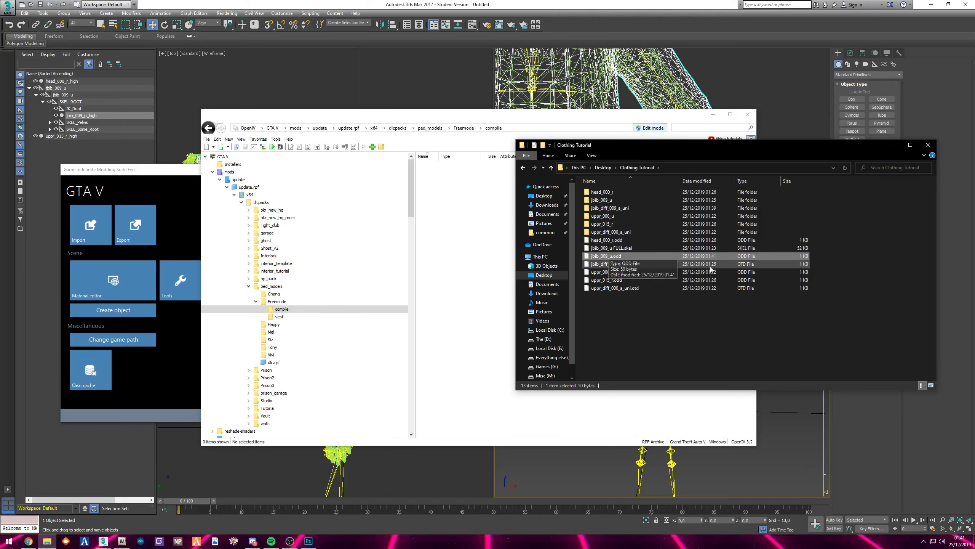
ctrl+click(625, 265)
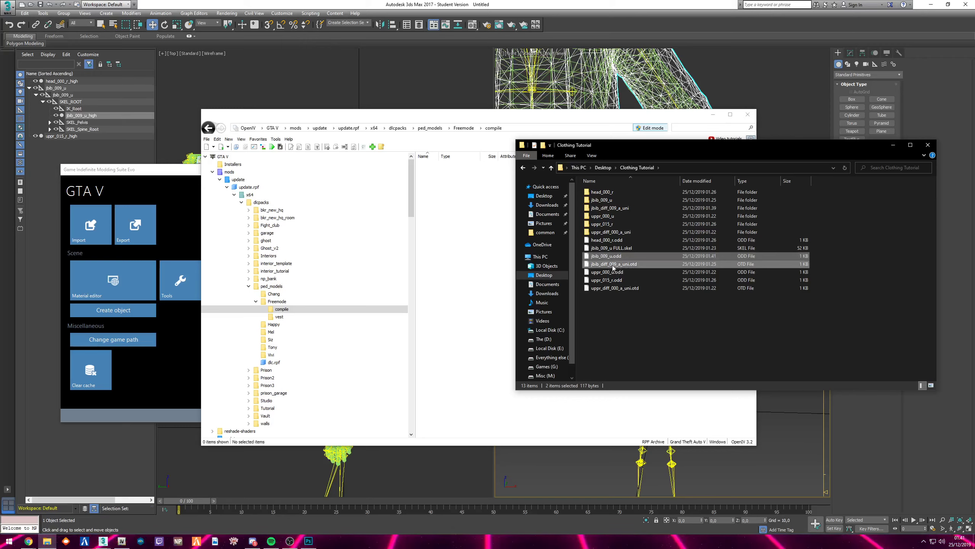
drag(613, 267, 451, 223)
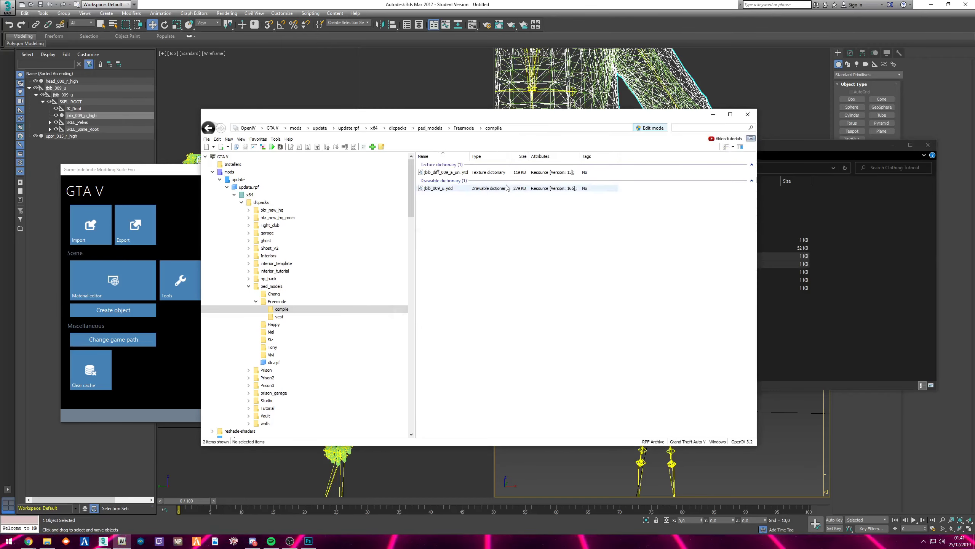
Preview jbib_009_u.ydd in the OpenIV Model Viewer, close the preview and return to 3ds Max
double_click(453, 188)
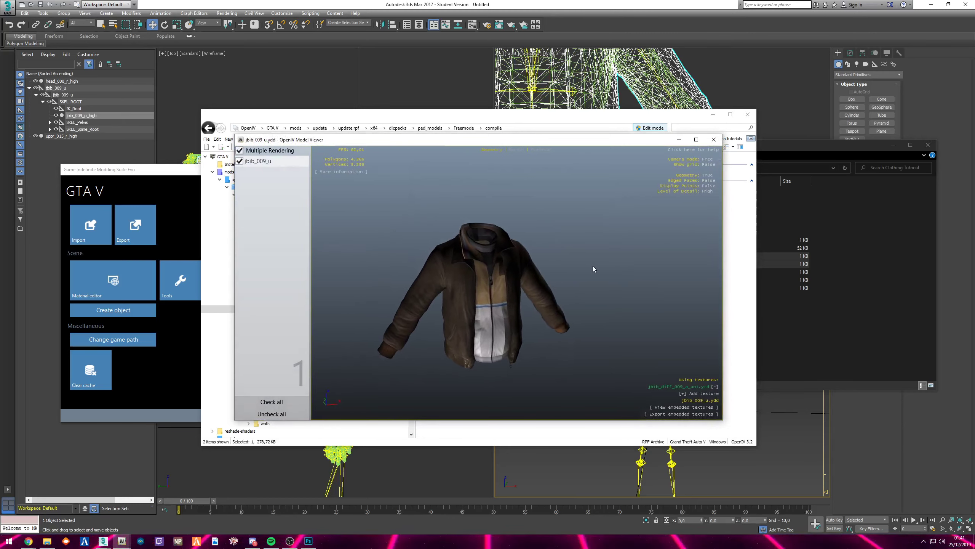
scroll(576, 270, up, 2)
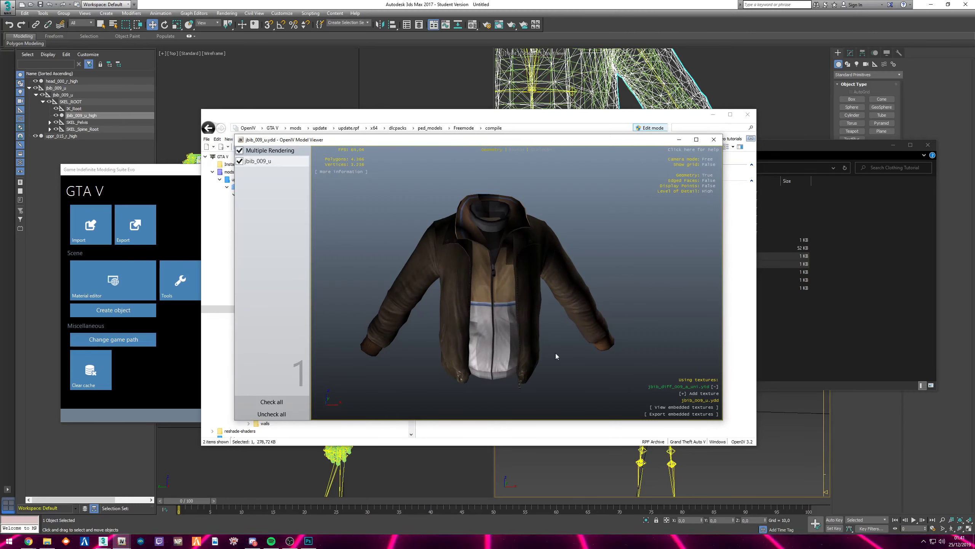
click(713, 140)
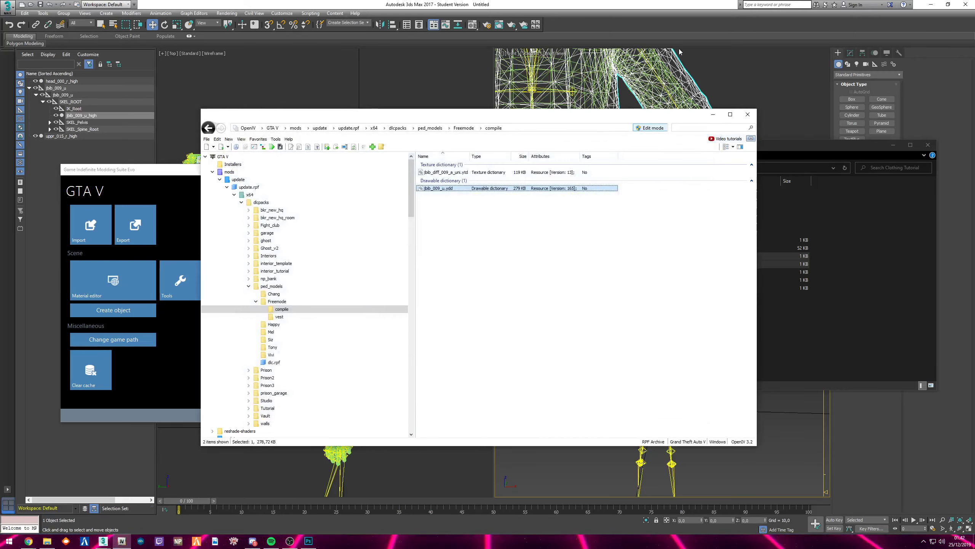
click(713, 114)
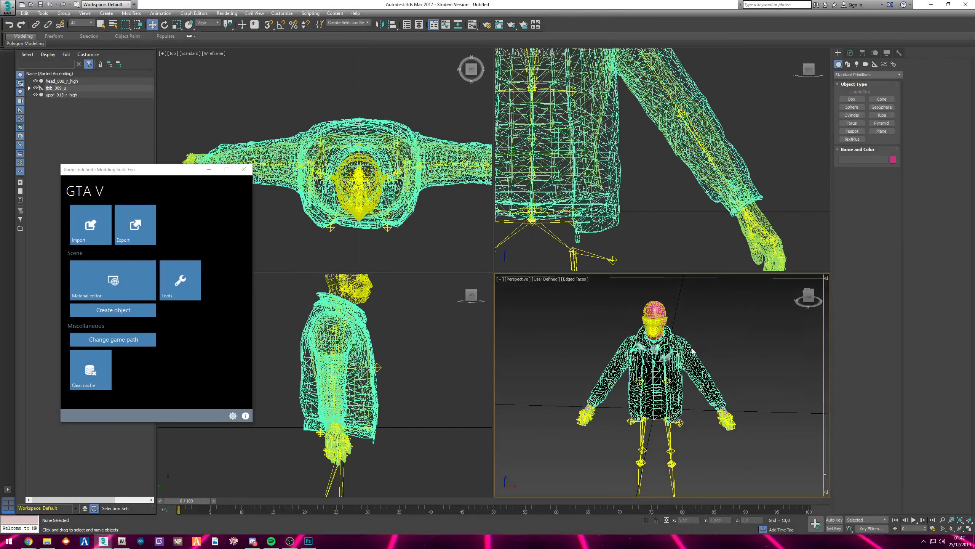
Select all vertices of the jacket's Editable Mesh and weld them with a threshold of 0.001
click(850, 57)
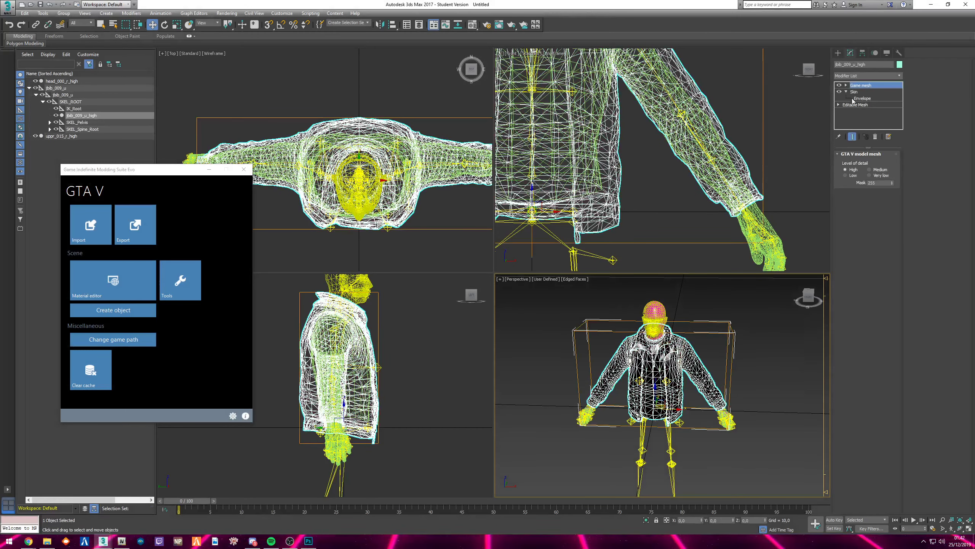
click(846, 92)
click(856, 98)
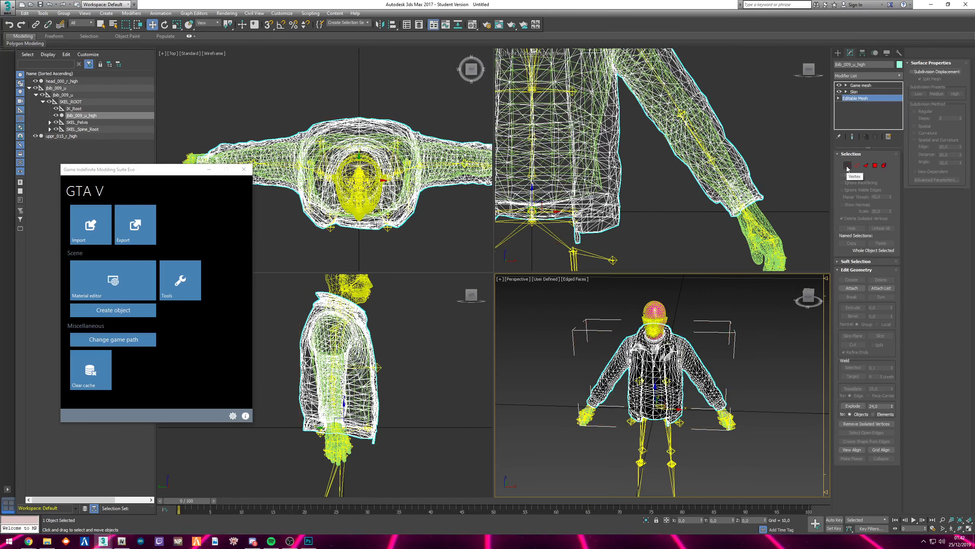
click(847, 166)
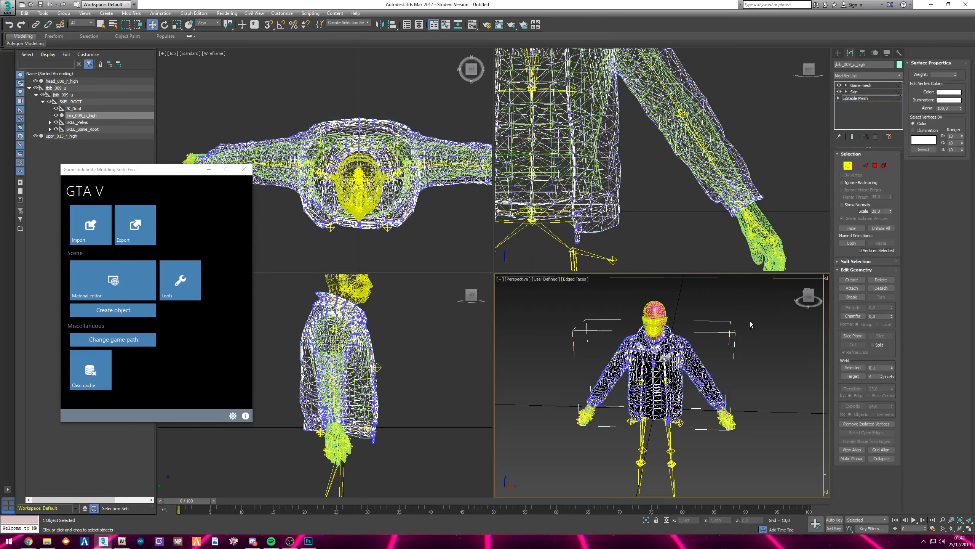
key(ctrl+a)
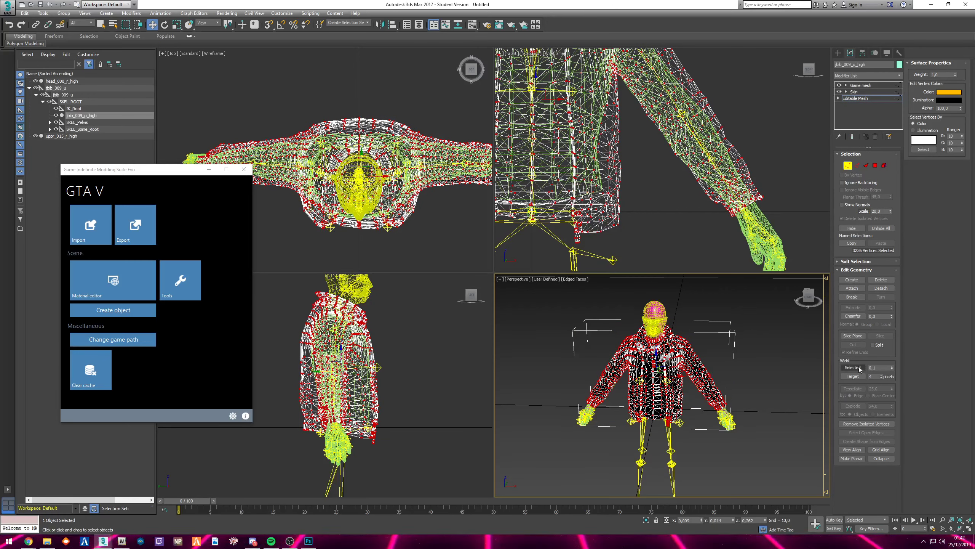
click(875, 367)
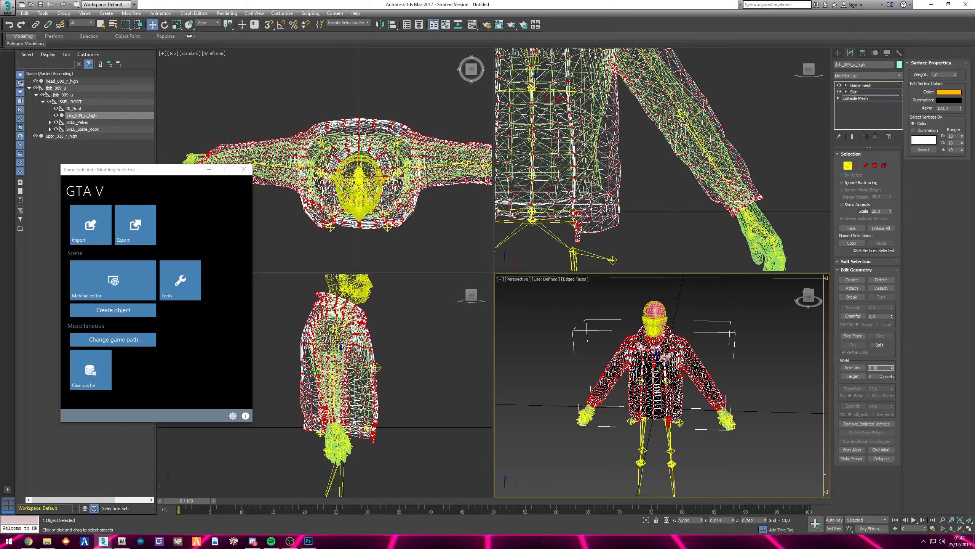
text(0)
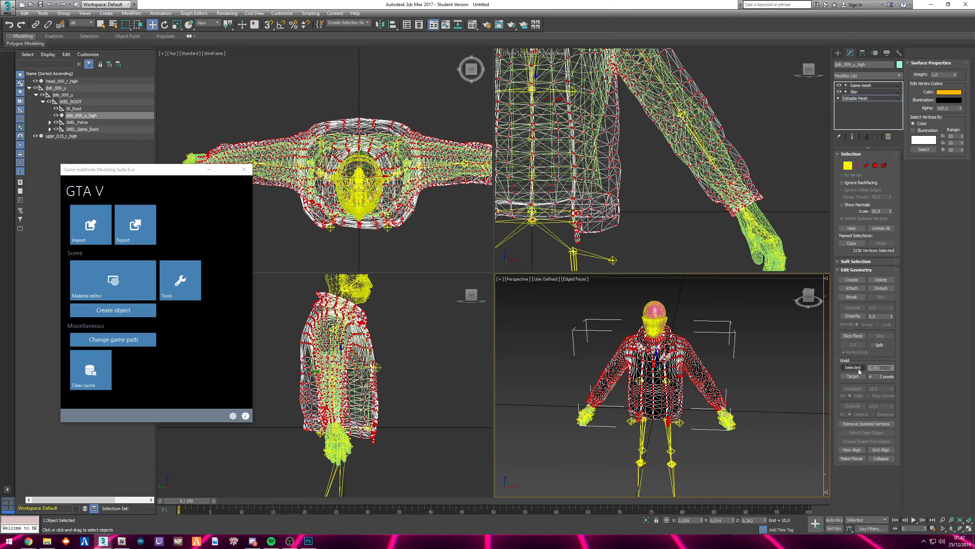
click(859, 369)
scroll(651, 345, up, 6)
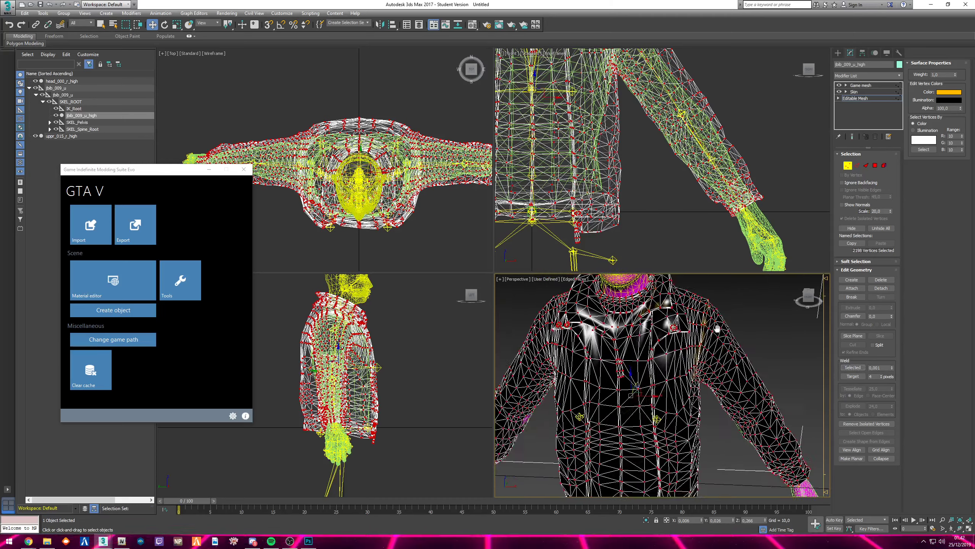
Undo the vertex weld and reapply it with the 0.001 threshold to compare the jacket's shading
key(ctrl+z)
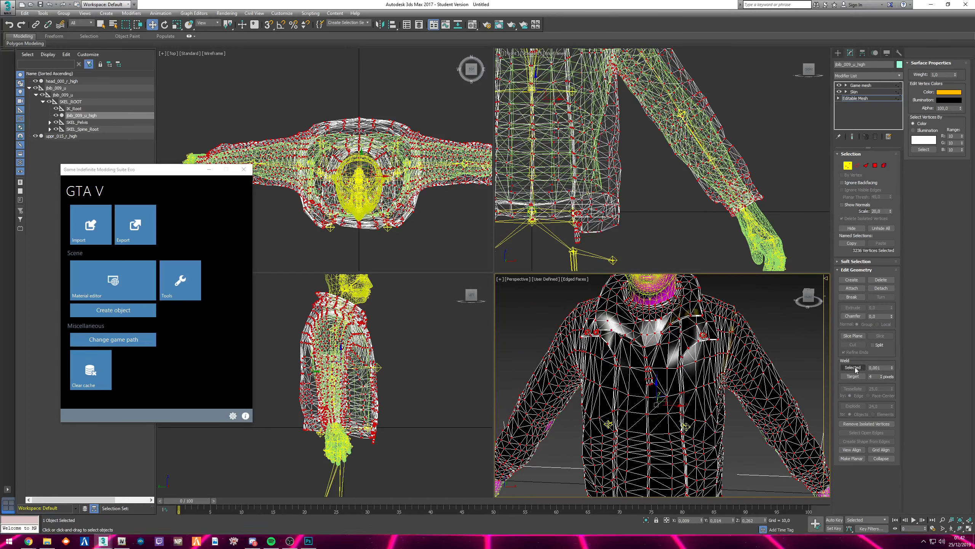
alt+middle_drag(692, 353, 649, 316)
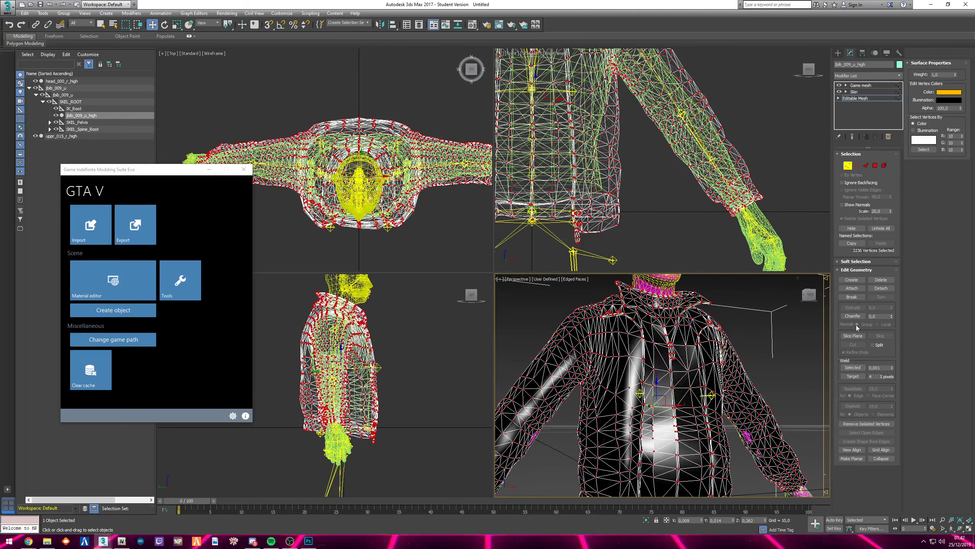
click(854, 367)
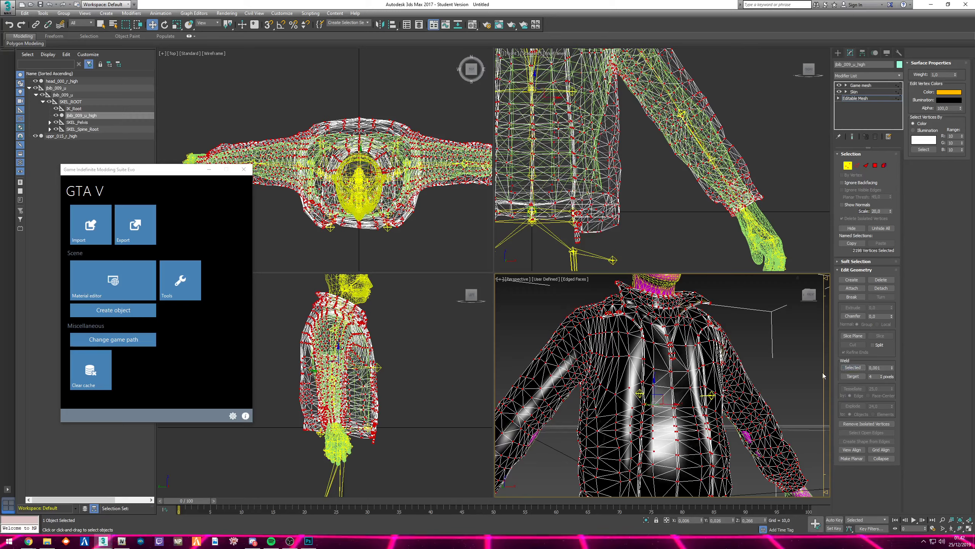
alt+middle_drag(729, 360, 708, 378)
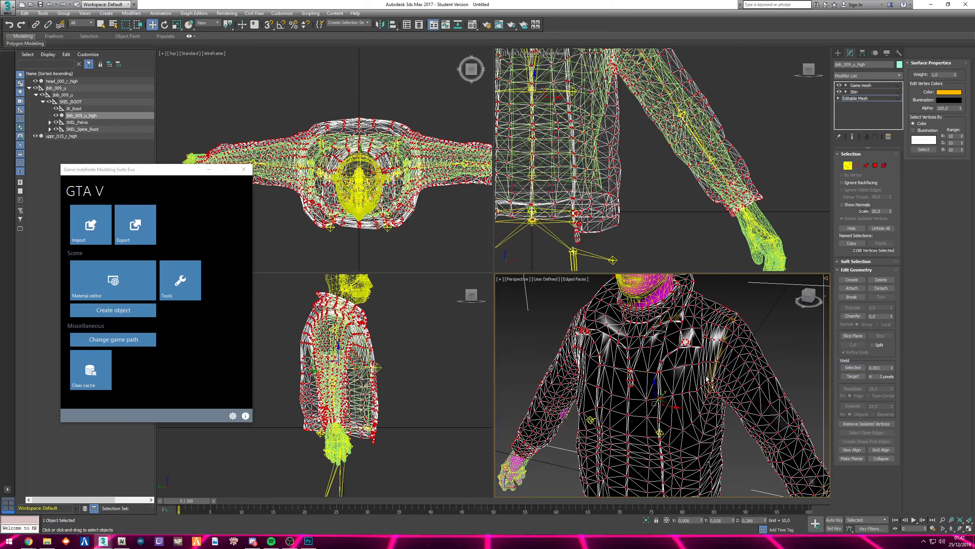
Try to weld the already selected jacket vertices once more at the 0.001 threshold, dismissing the Weld dialog
click(853, 368)
click(512, 295)
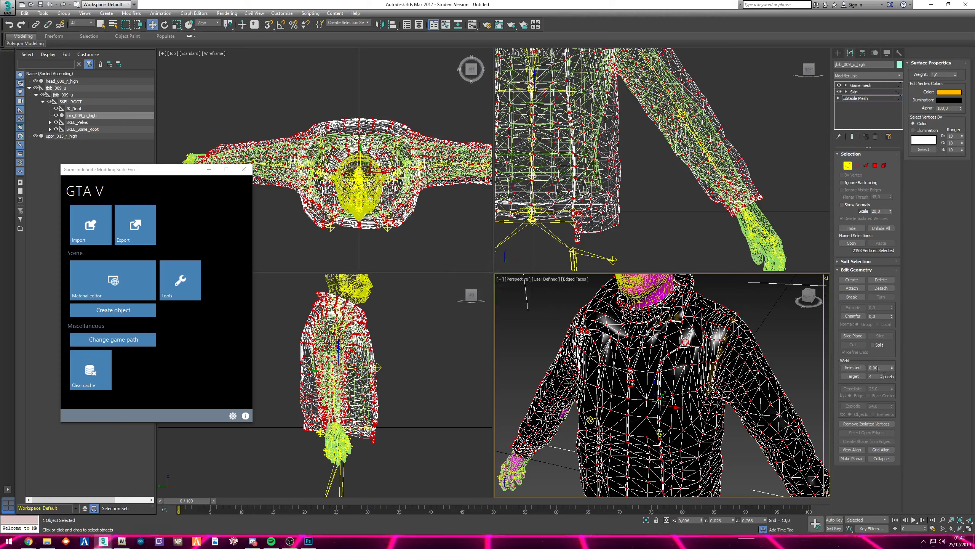
click(853, 368)
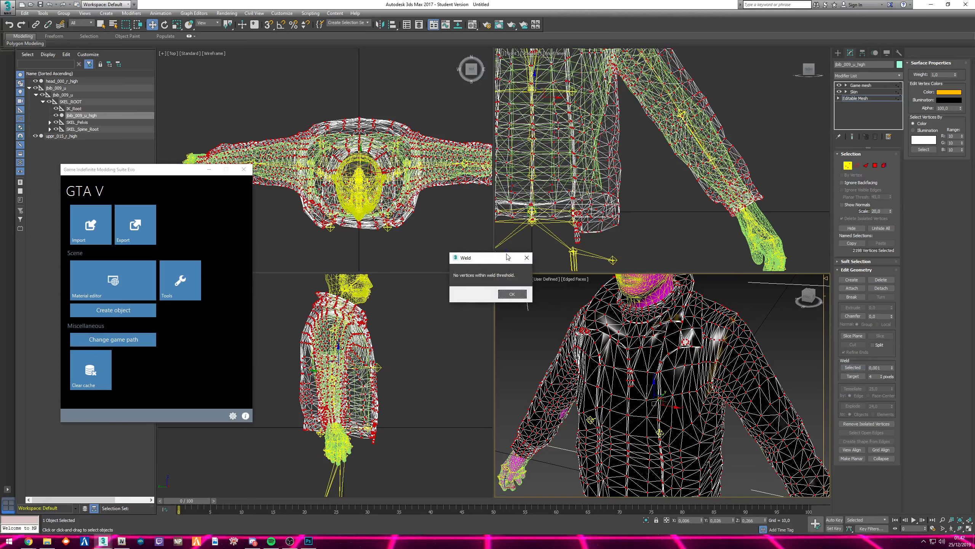
drag(486, 261, 626, 221)
click(652, 254)
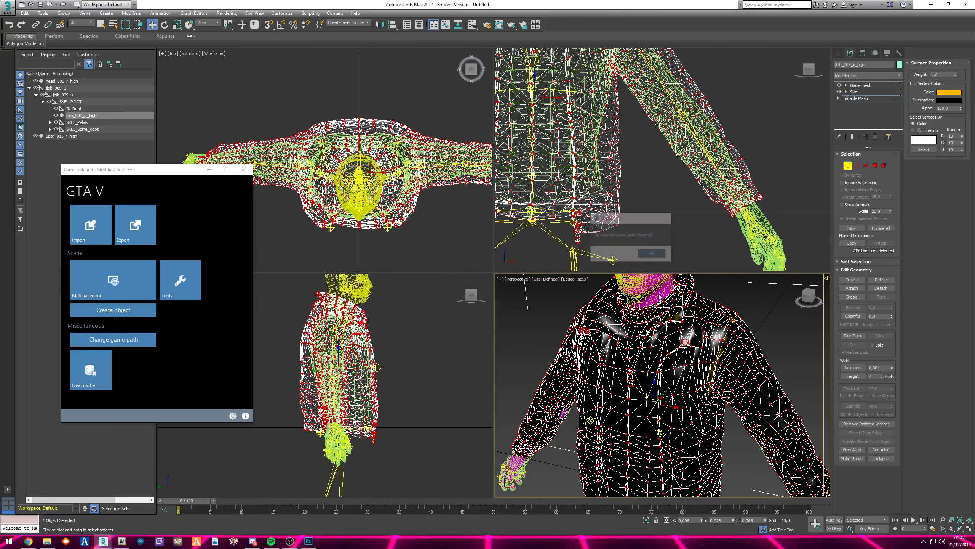
Turn off edged faces in the perspective view and examine the jacket's smoothed shading
scroll(652, 361, down, 5)
alt+middle_drag(652, 365, 682, 372)
key(F4)
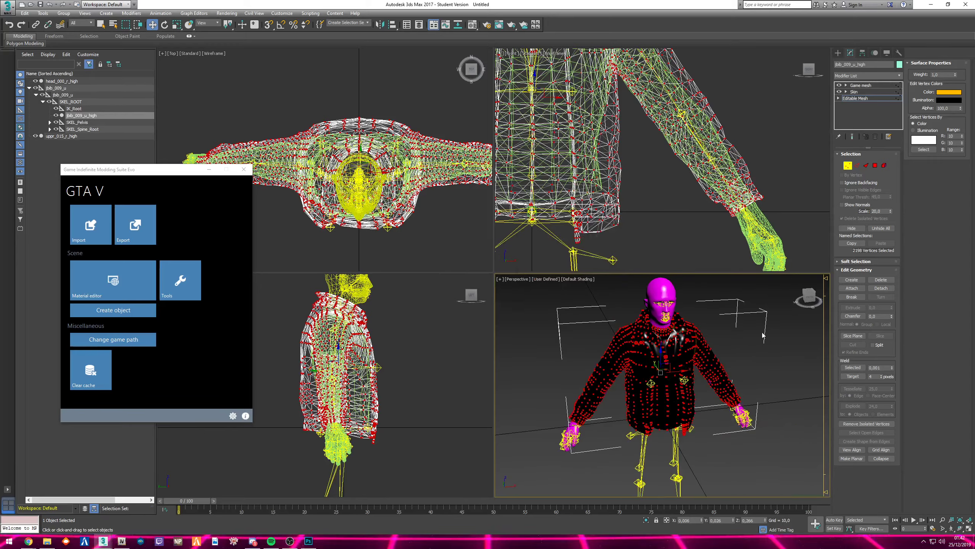
alt+middle_drag(763, 335, 844, 348)
Export only the jbib_009_u dictionary to the Clothing Tutorial folder, leaving out the uppr_015_r_high and head_000_r_high meshes
click(135, 224)
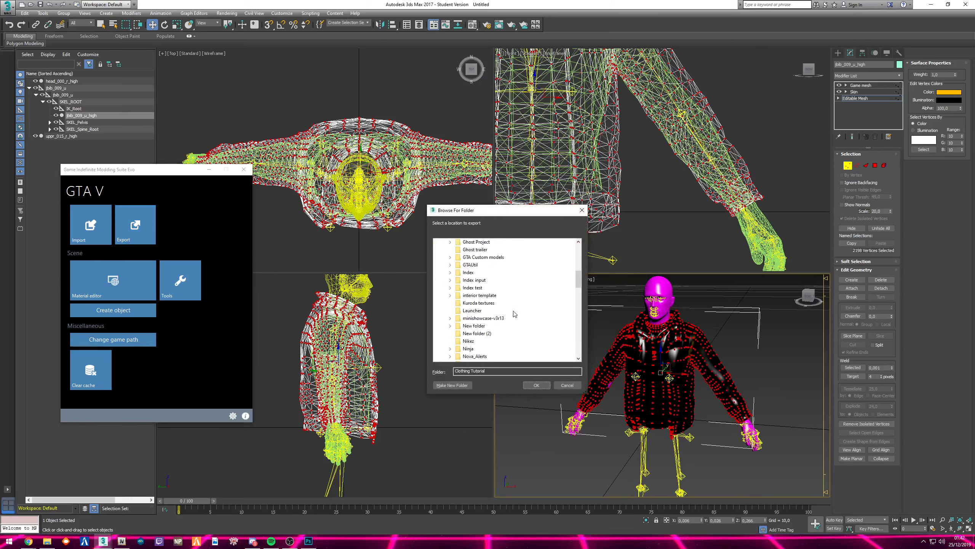
scroll(515, 314, up, 4)
click(538, 385)
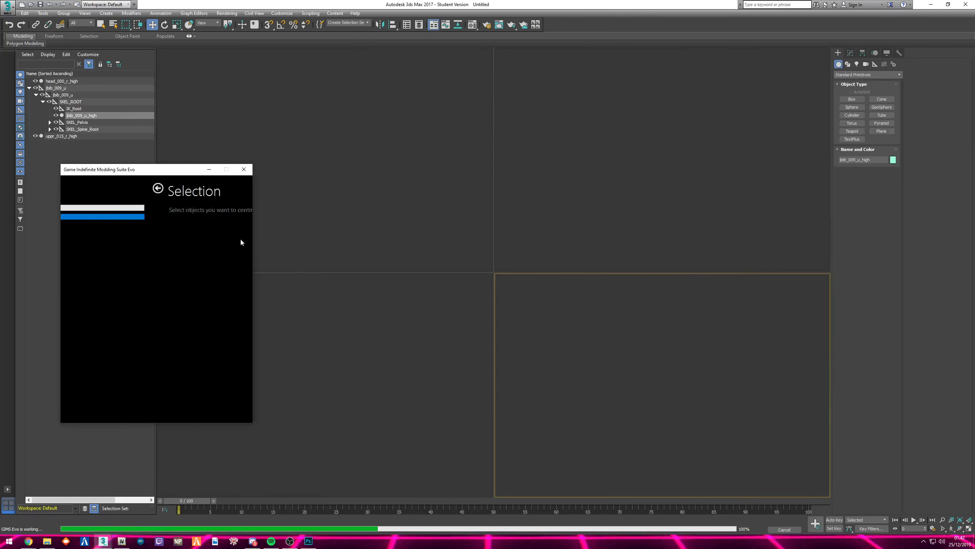
click(91, 221)
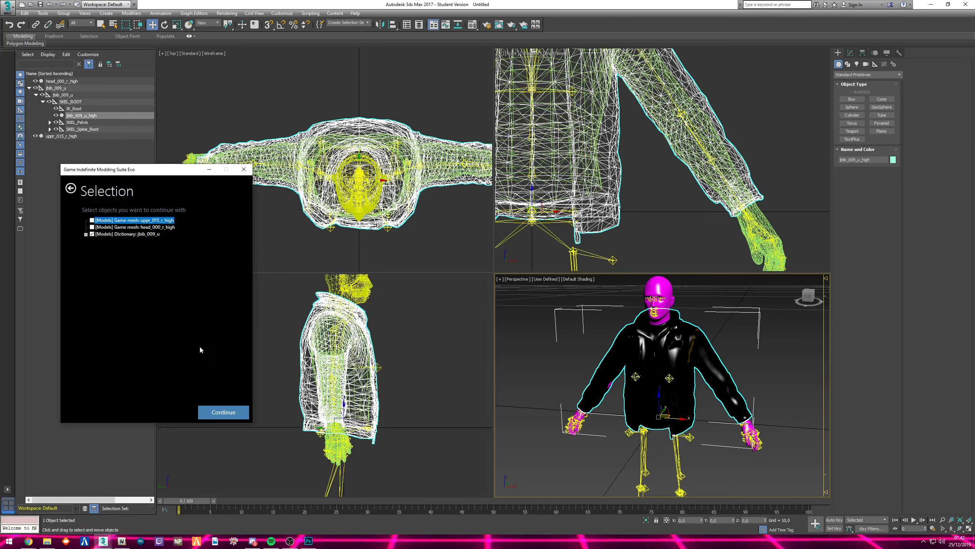
click(223, 409)
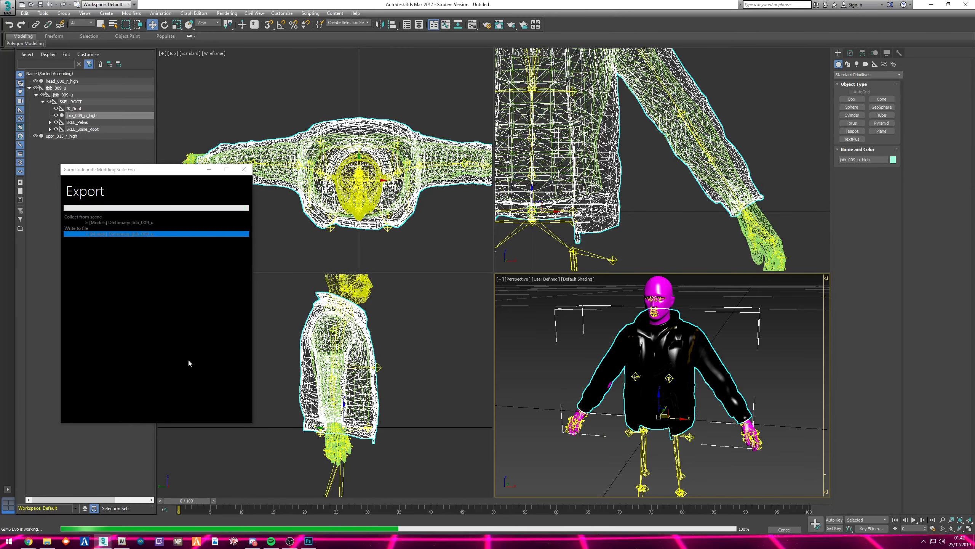
Switch to OpenIV and import the re-exported jbib_009_u.odd from the Clothing Tutorial folder into the compile folder
click(121, 542)
click(462, 261)
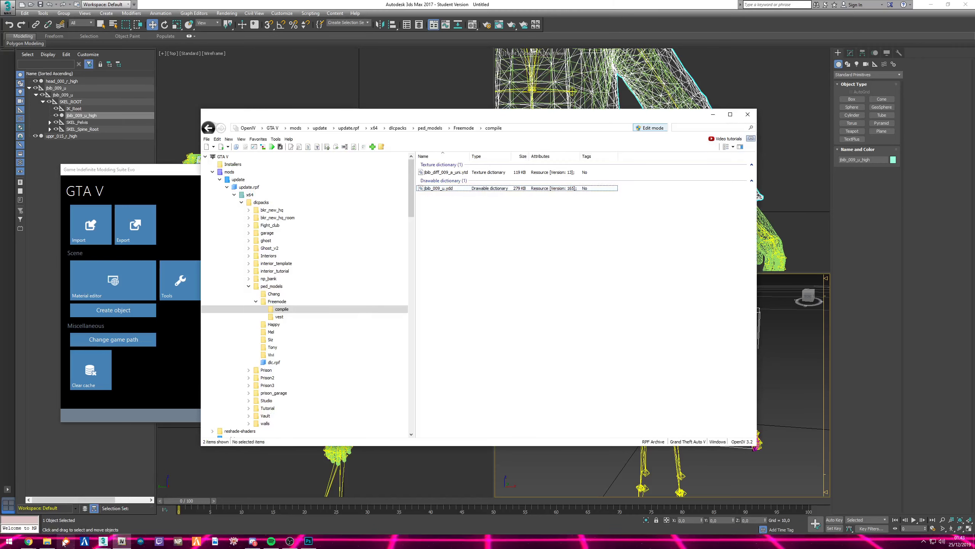
click(47, 541)
click(606, 257)
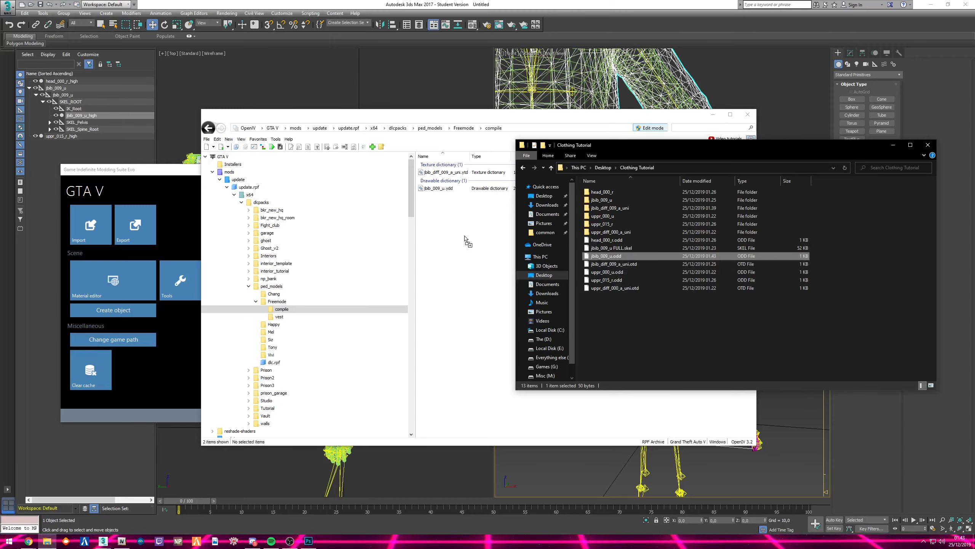
drag(466, 241, 465, 234)
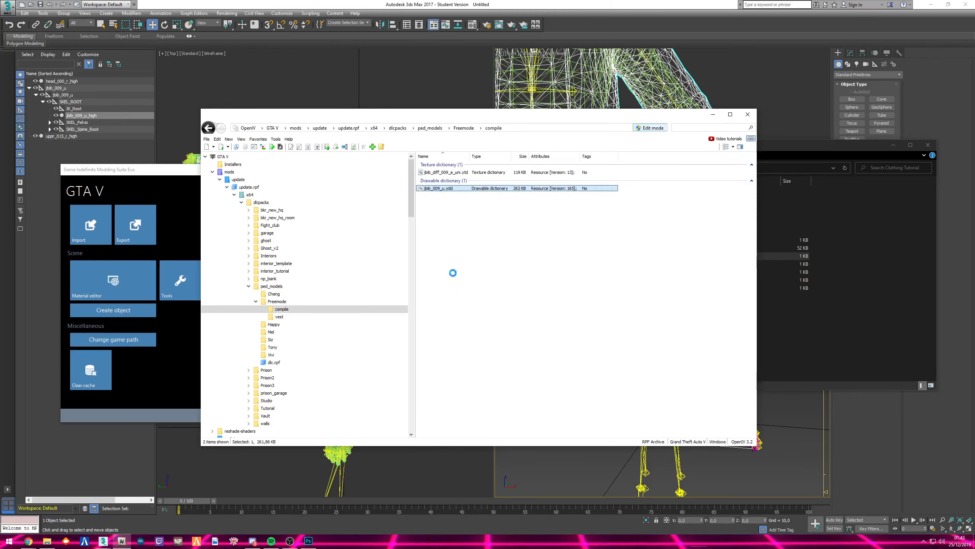
Preview the recompiled jbib_009_u.ydd, examine the jacket's shading from several angles and close the preview
scroll(552, 261, up, 5)
drag(602, 236, 662, 318)
scroll(461, 353, up, 4)
scroll(454, 352, down, 4)
scroll(535, 311, up, 5)
drag(579, 307, 477, 331)
key(Escape)
In File Explorer, open the jbib folder under Desktop, GTAUtil, tutorial, mp_m_freemode_01, components
drag(507, 245, 441, 164)
drag(846, 147, 831, 145)
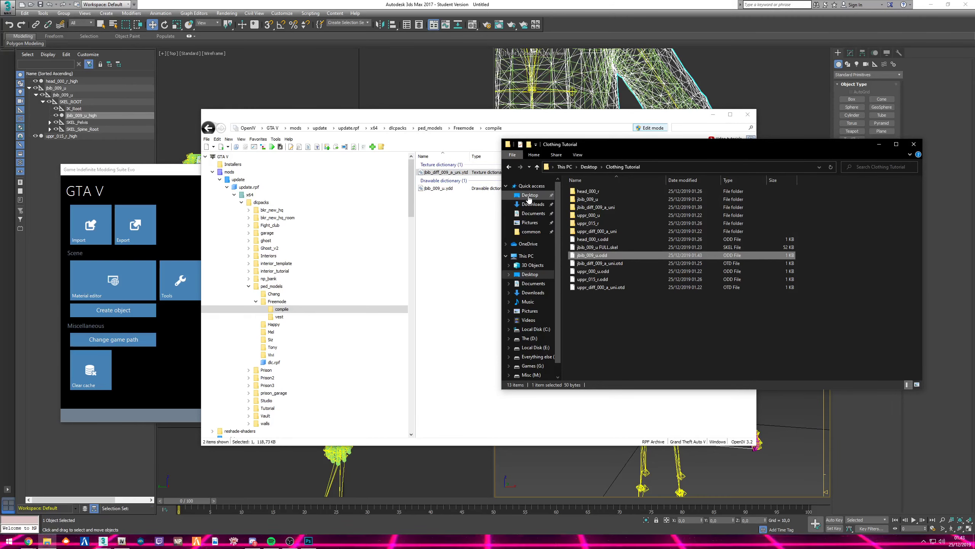
click(530, 196)
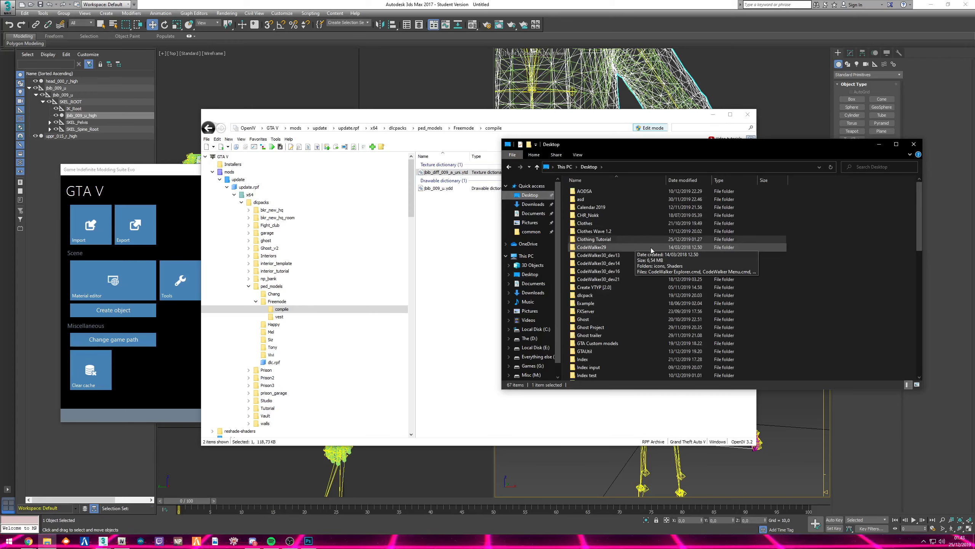
scroll(651, 252, down, 3)
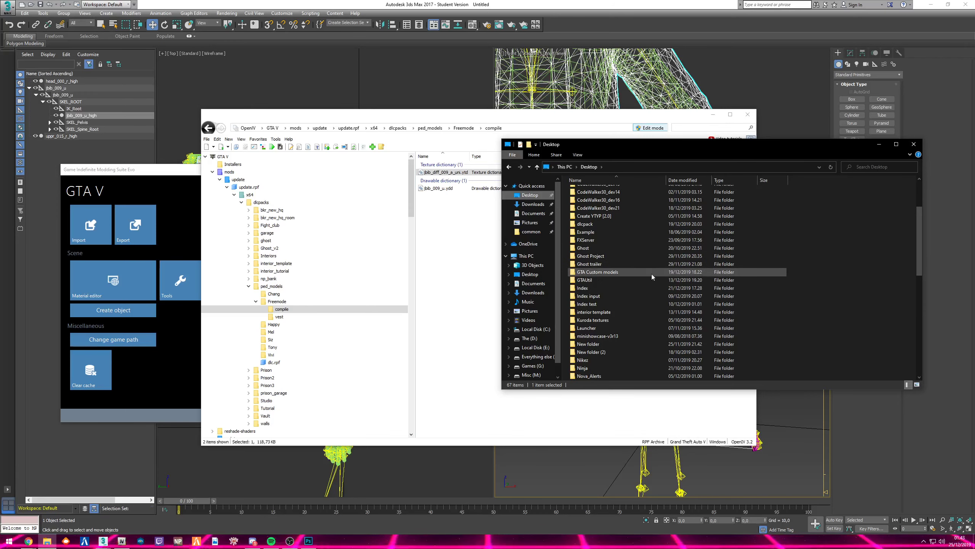
double_click(588, 281)
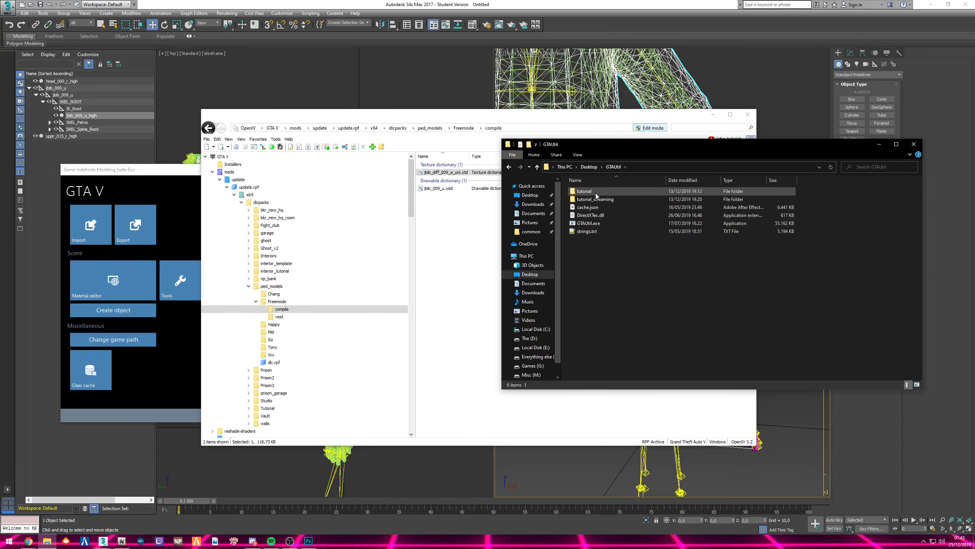
double_click(584, 191)
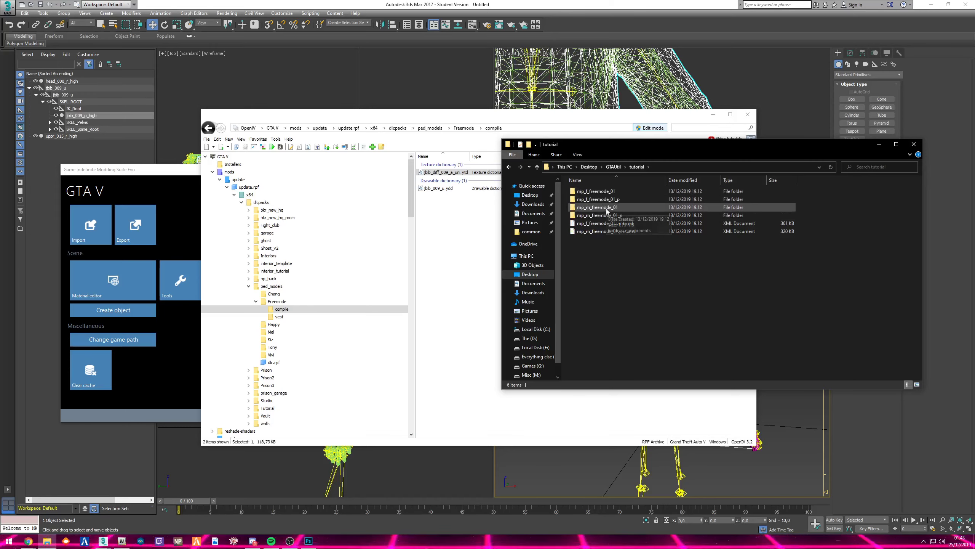
double_click(597, 207)
double_click(587, 191)
double_click(630, 248)
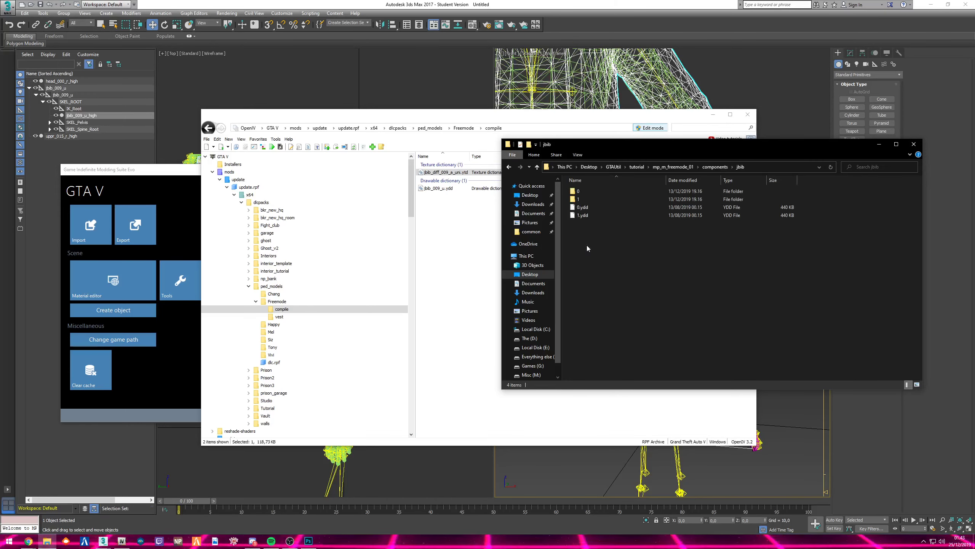
Extract jbib_009_u.ydd and jbib_diff_009_a_uni.ytd from OpenIV into the jbib folder and rename the model file as 2.ydd
drag(470, 211, 661, 301)
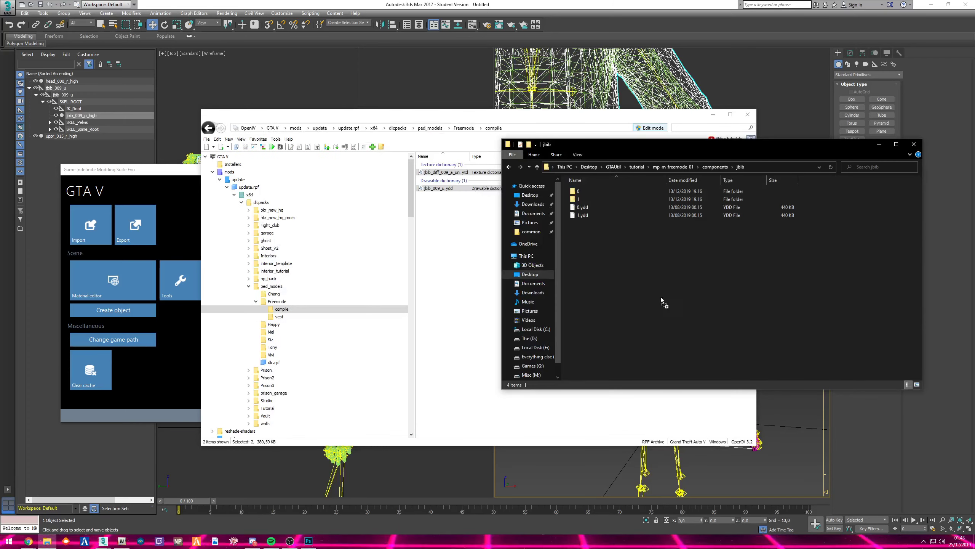
click(592, 271)
click(592, 224)
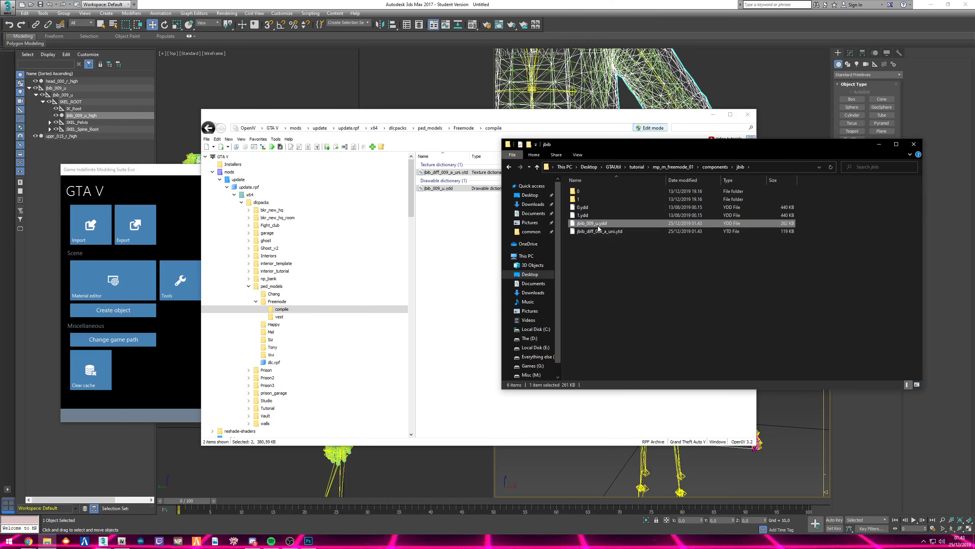
click(585, 224)
text(2)
key(Return)
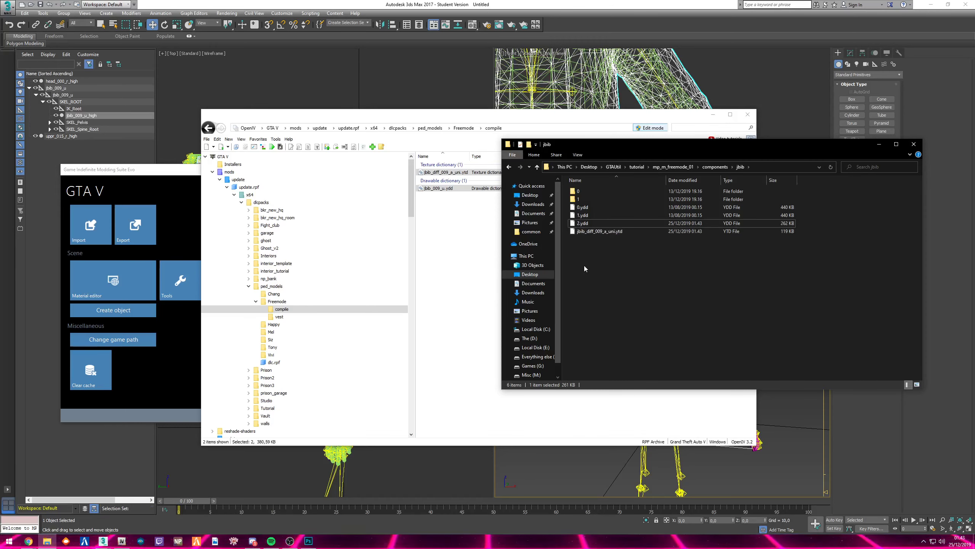
Create a new folder named 2 inside the jbib folder
right_click(586, 263)
mouse_move(652, 357)
click(687, 355)
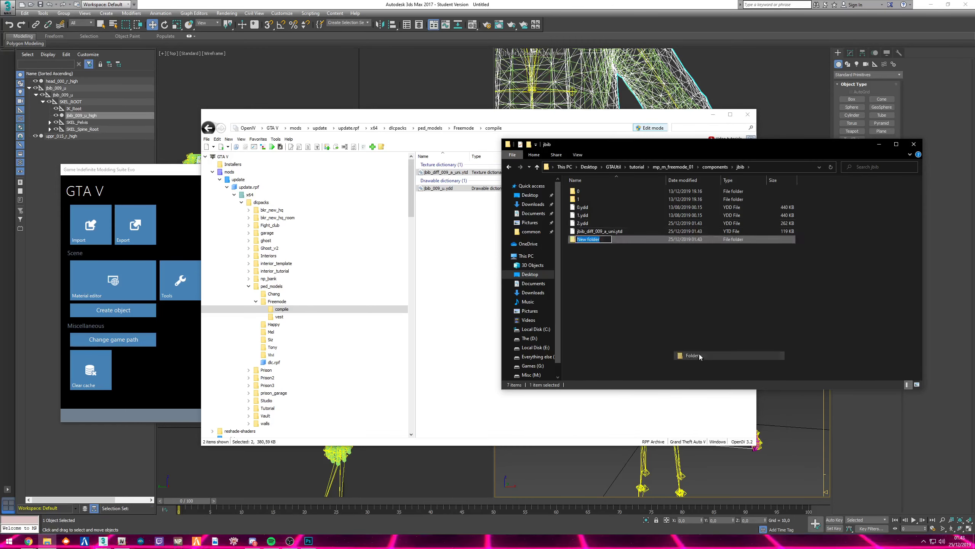
text(2)
key(Return)
Move jbib_diff_009_a_uni.ytd into folder 2, rename it as 0.ytd and return to the jbib folder
click(614, 239)
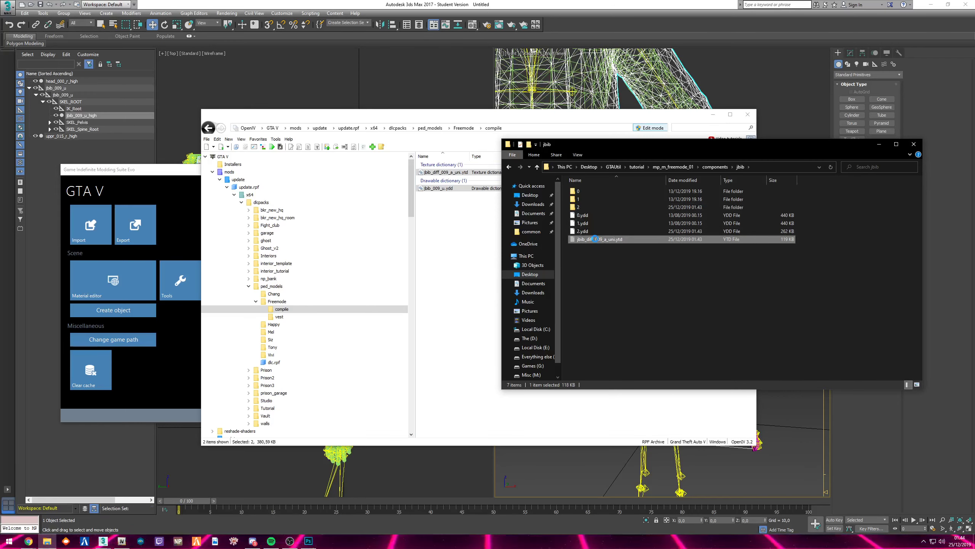
right_click(600, 239)
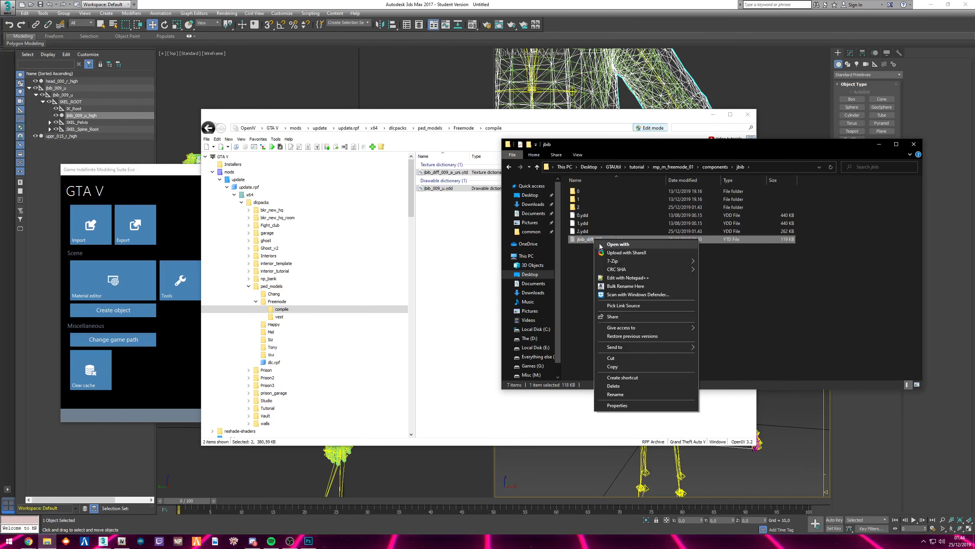
click(618, 365)
double_click(584, 208)
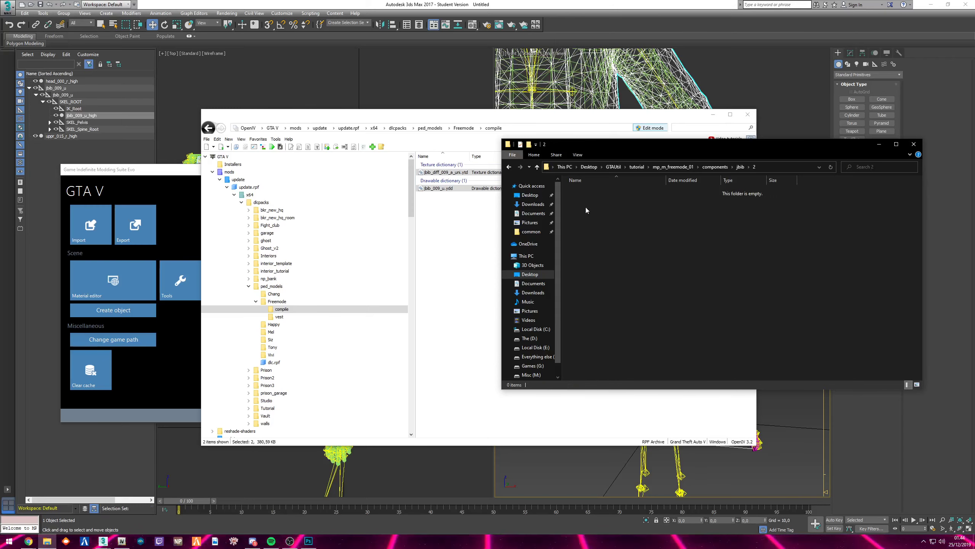
right_click(586, 208)
click(622, 261)
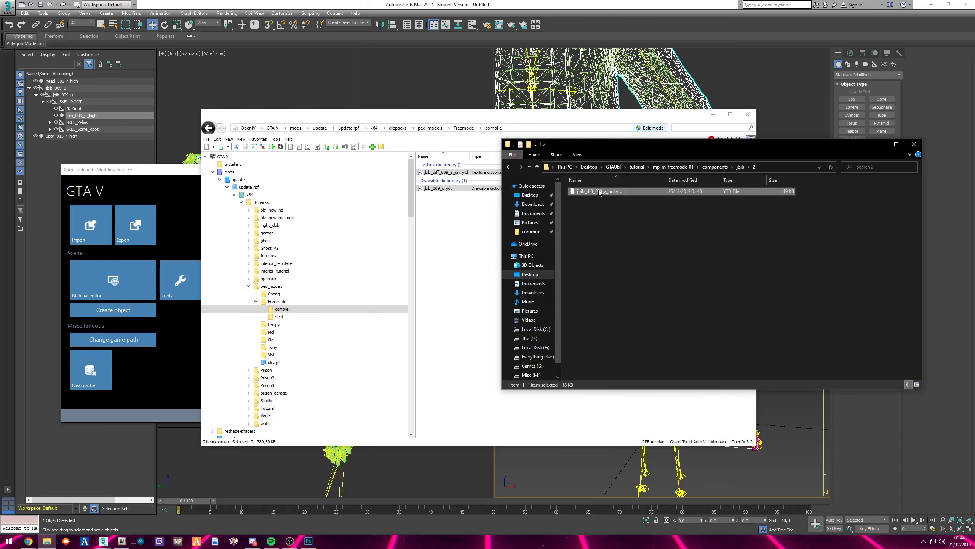
click(600, 192)
text(0)
click(637, 256)
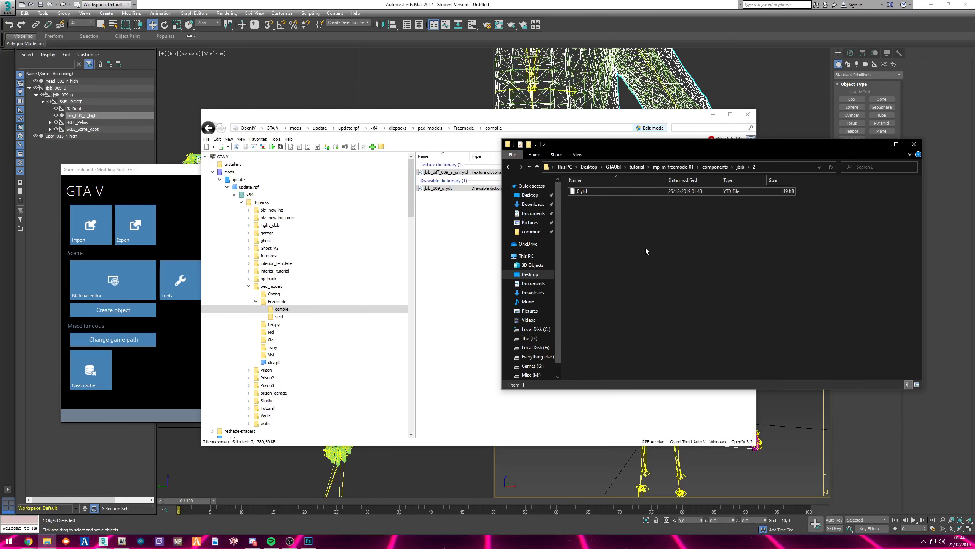
key(alt+Up)
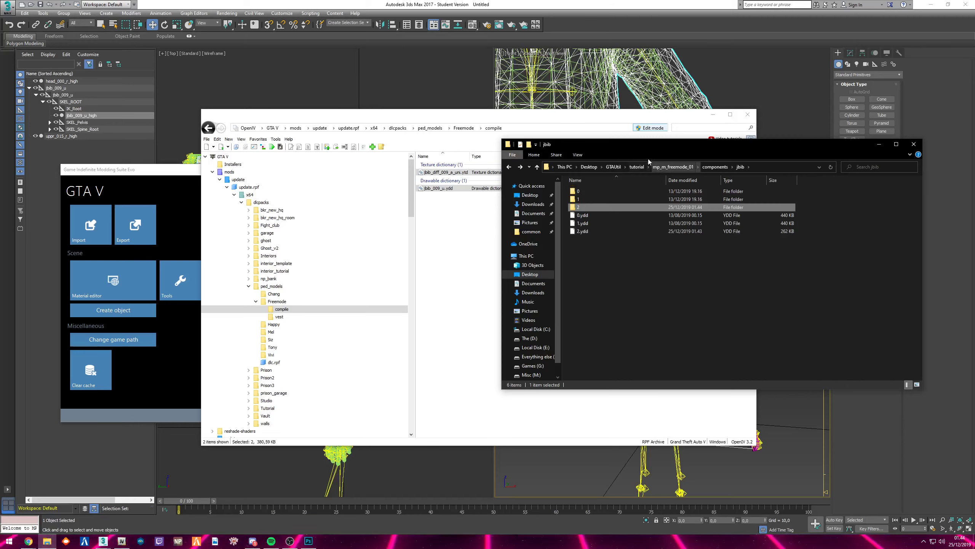
Go up to the GTAUtil folder on the Desktop and copy its folder path
drag(648, 145, 593, 130)
click(582, 152)
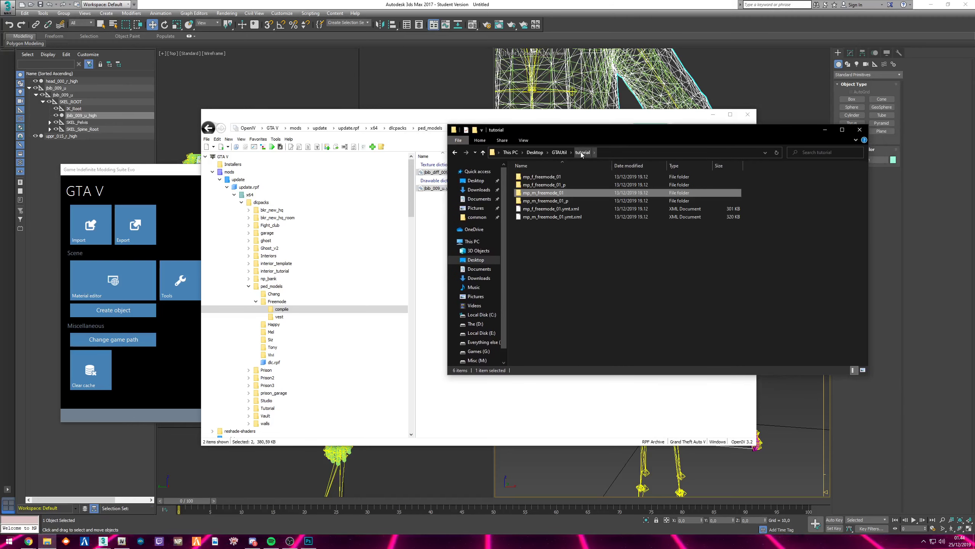
click(563, 153)
click(608, 152)
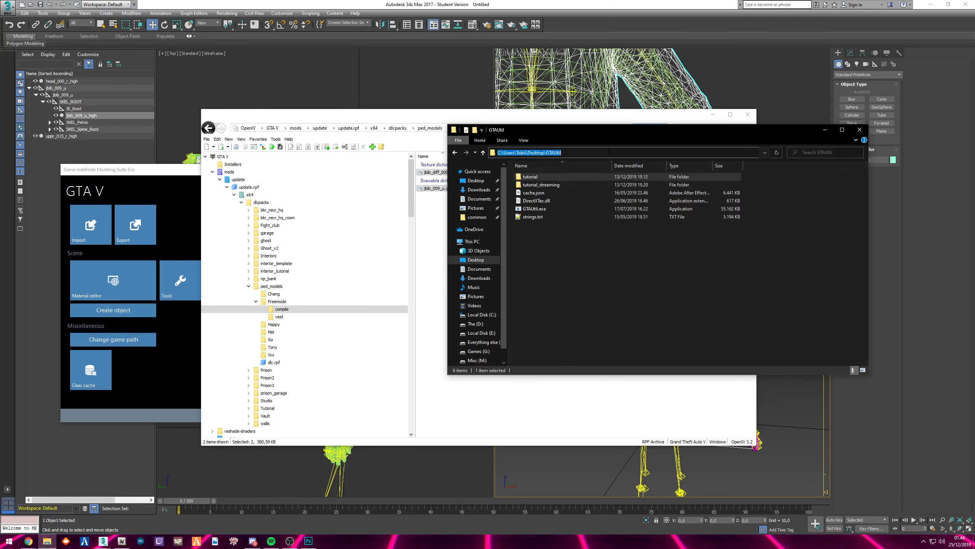
Open Windows Terminal (Preview) and change its working directory to the copied GTAUtil folder path
key(super)
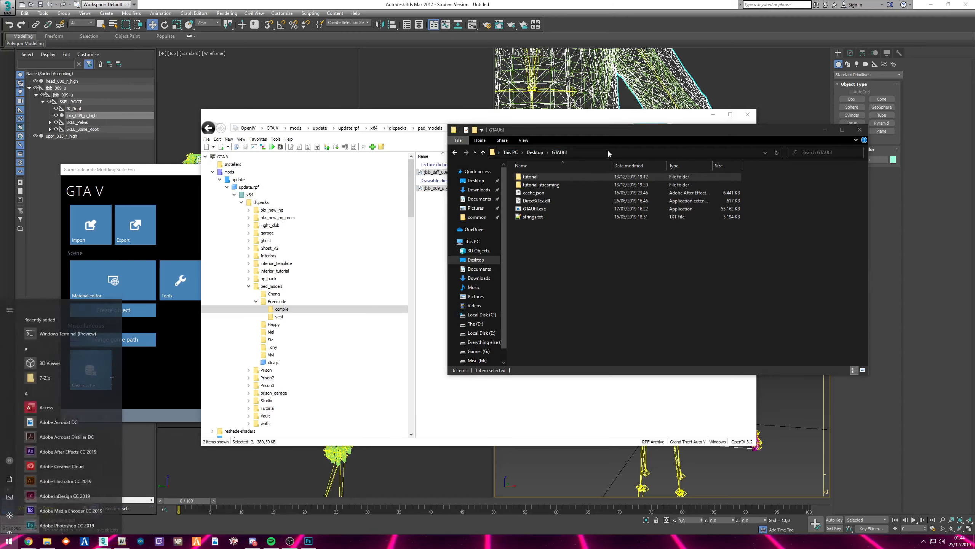
text(termi)
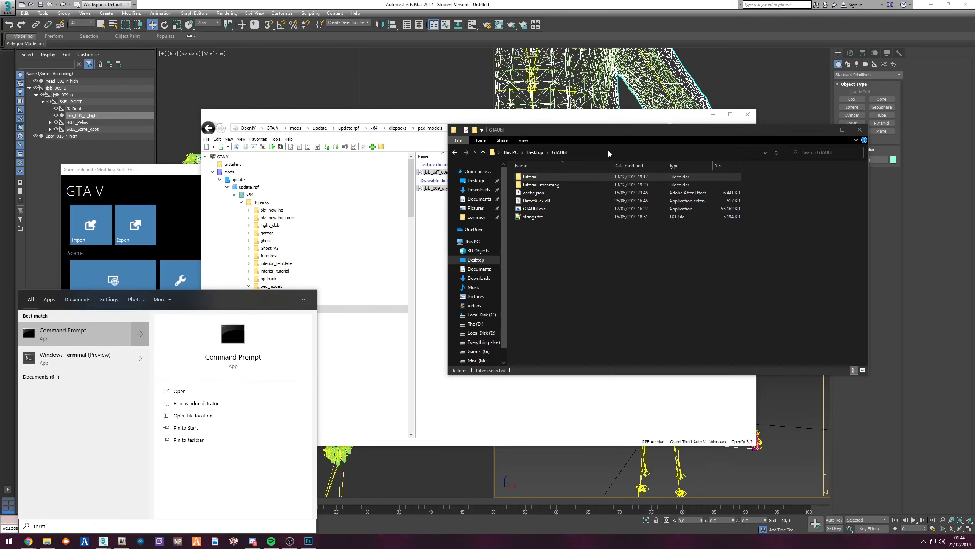
key(Down)
key(Return)
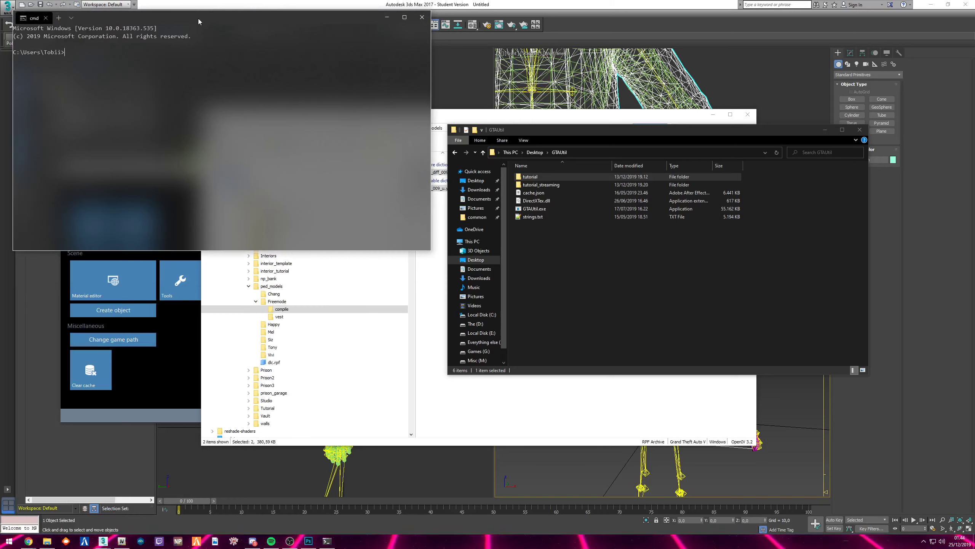
drag(198, 18, 320, 105)
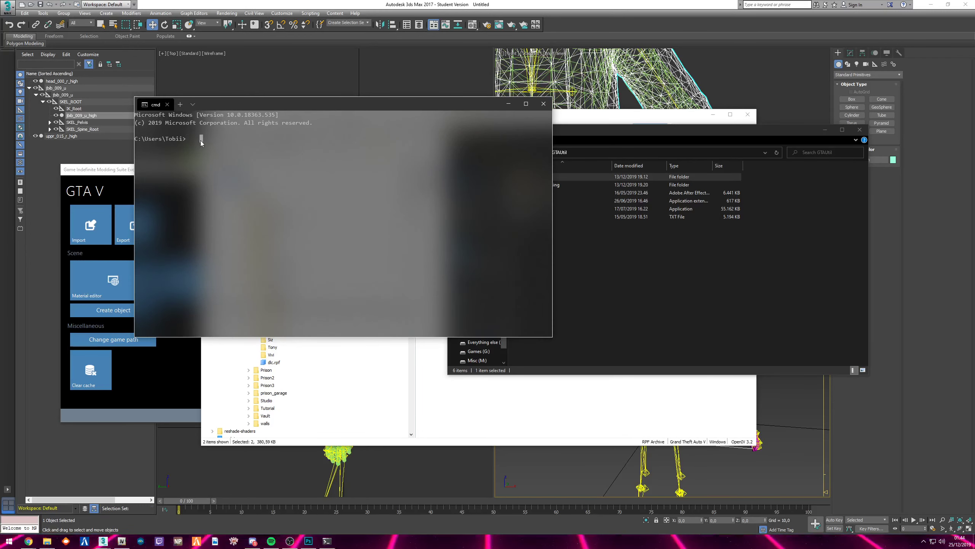
text(cd)
right_click(210, 139)
key(Return)
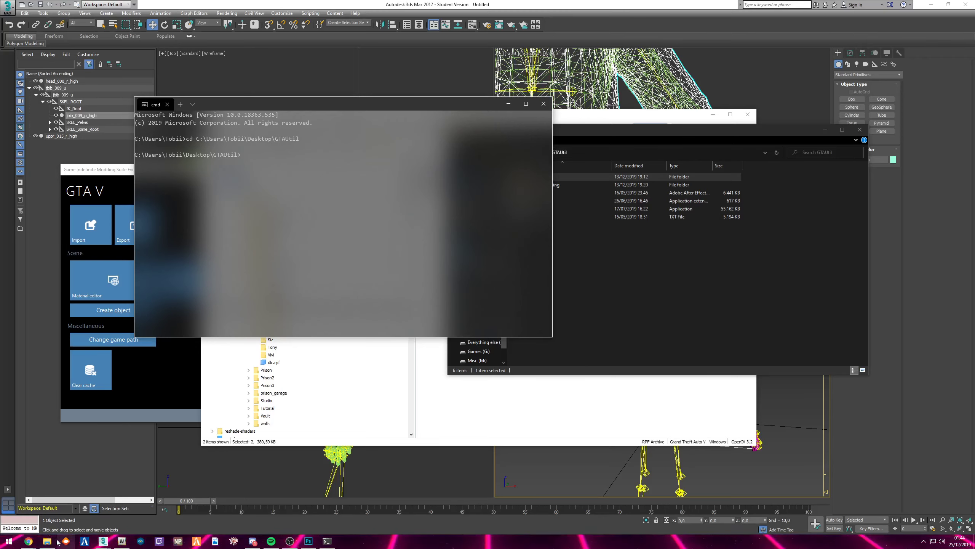
Open Notepad++, find the gtautil genpeddefs command among the open files and copy the whole command line from new 20
key(super)
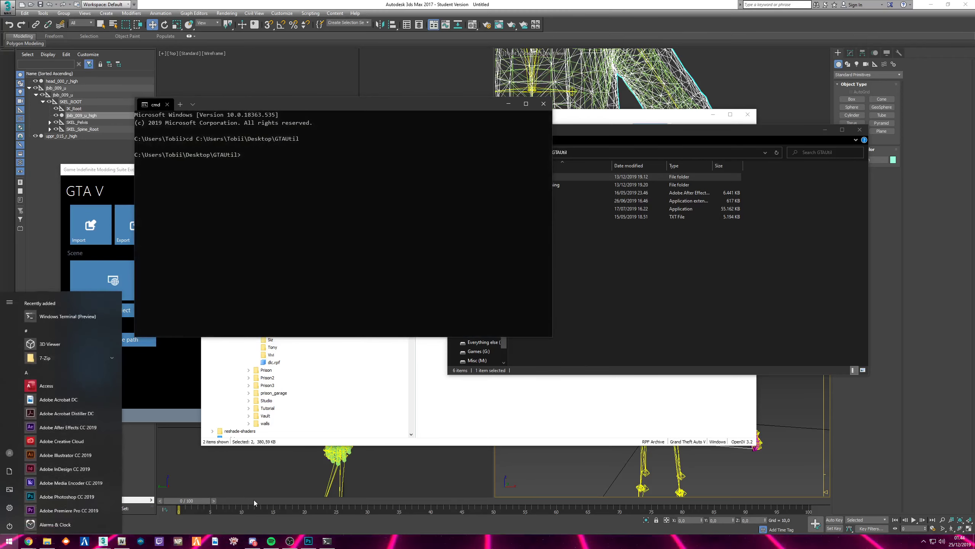
text(notepad)
key(Return)
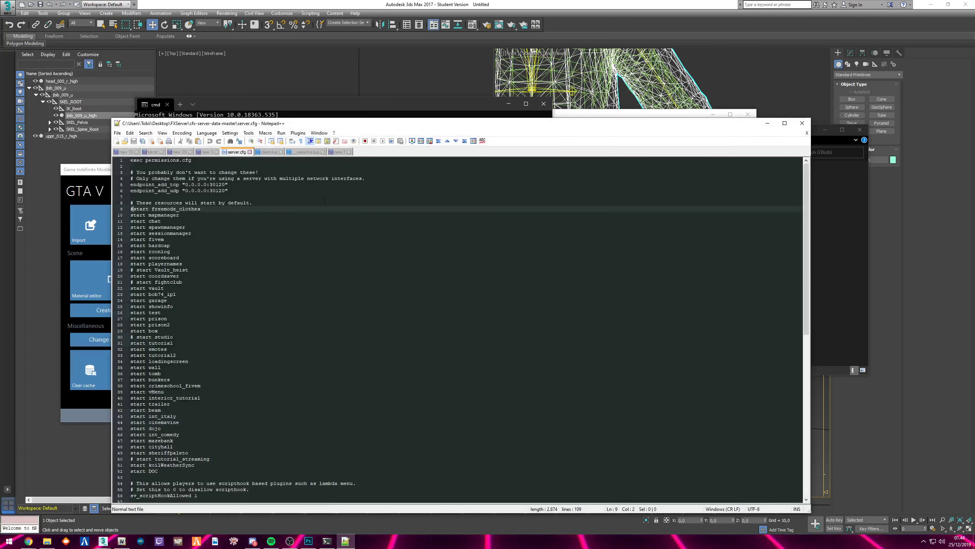
click(269, 152)
click(307, 152)
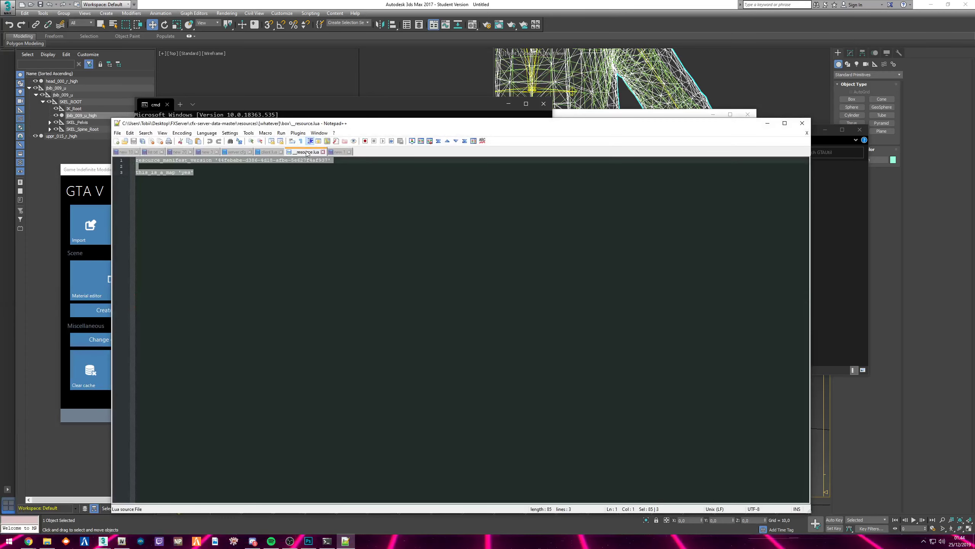
click(207, 153)
click(178, 152)
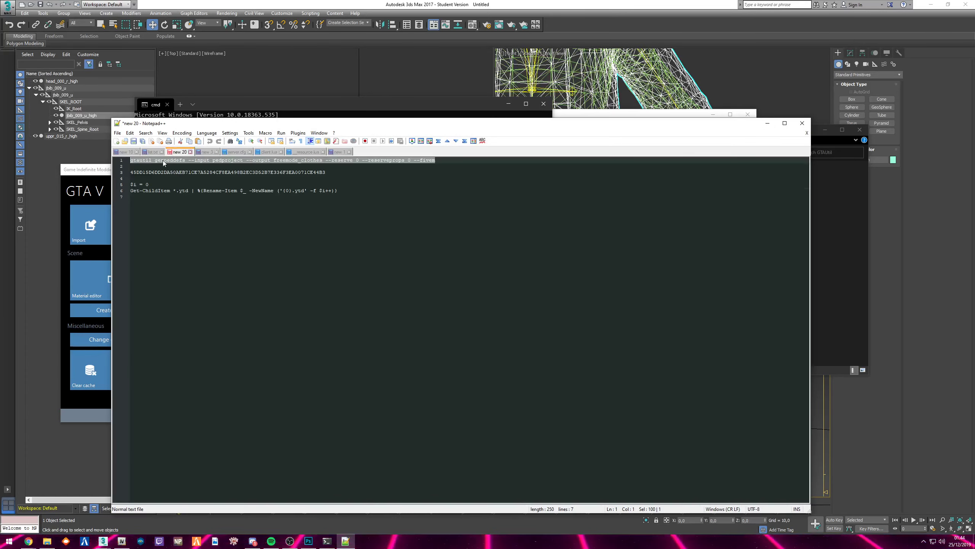
click(163, 161)
drag(437, 161, 130, 160)
click(765, 126)
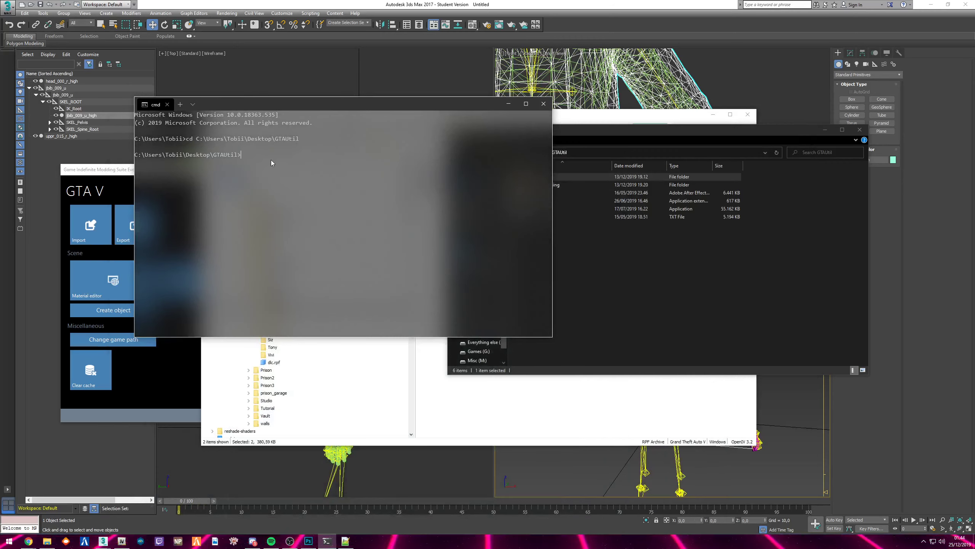
Paste a duplicate of the gtautil genpeddefs command two lines below the original in the new 20 file
key(alt+Tab)
click(458, 162)
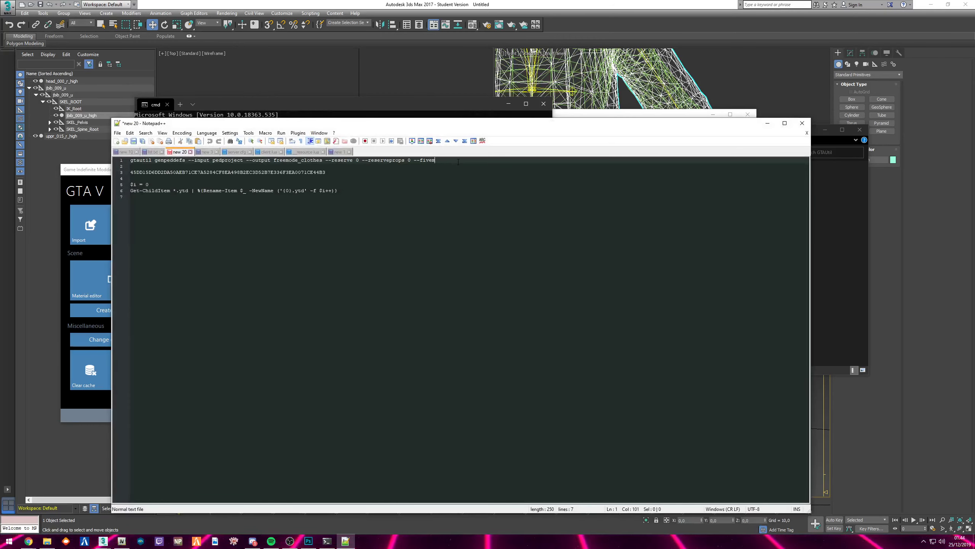
key(Return)
key(Return)
key(ctrl+v)
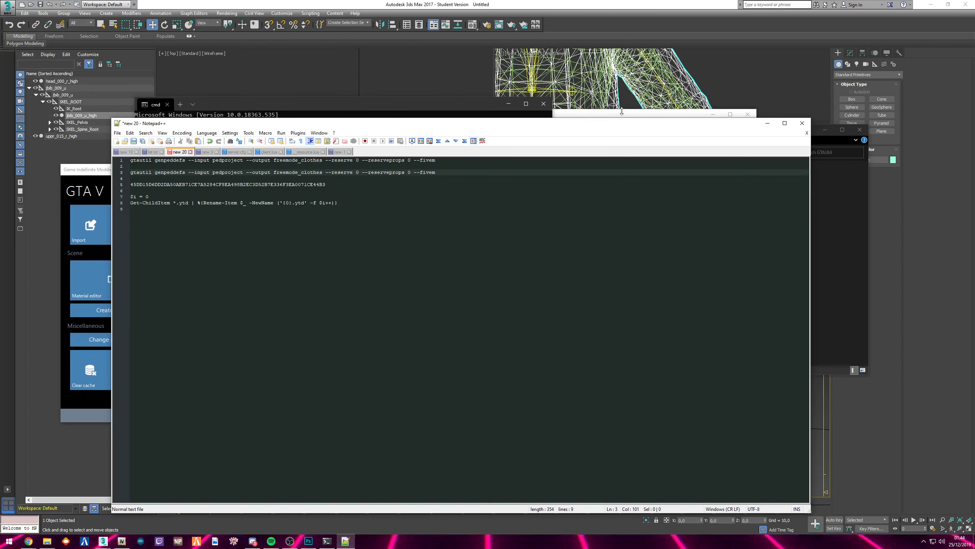
In the duplicated genpeddefs command, replace the input name with tutorial and the output name with tutorial_streaming, matching the folders in GTAUtil
key(alt+Tab)
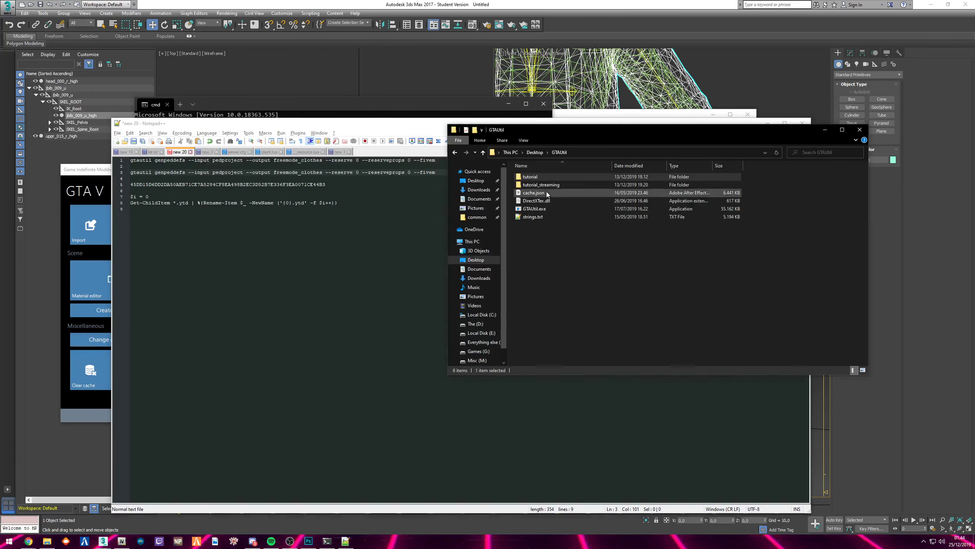
drag(212, 172, 237, 172)
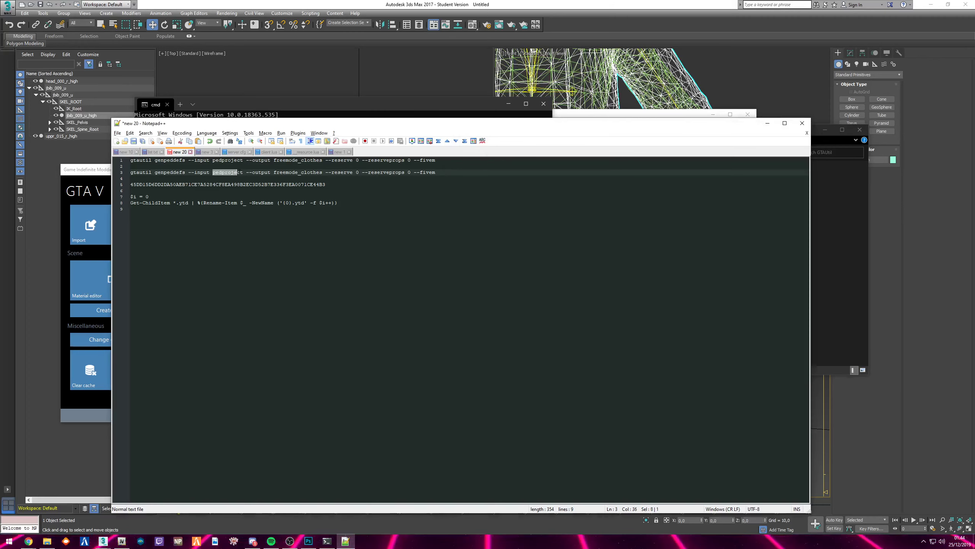
text(tuto)
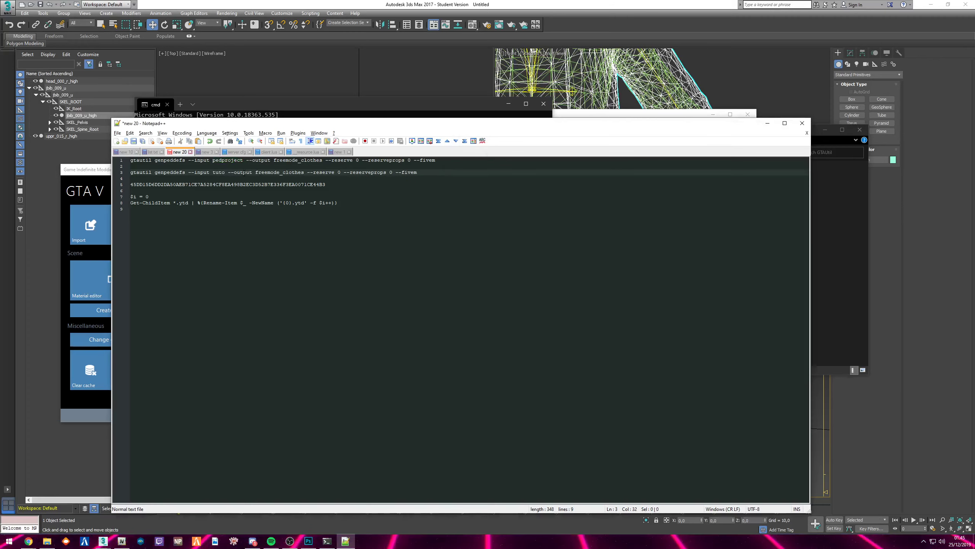
text(rial)
key(shift+Right)
key(alt+Tab)
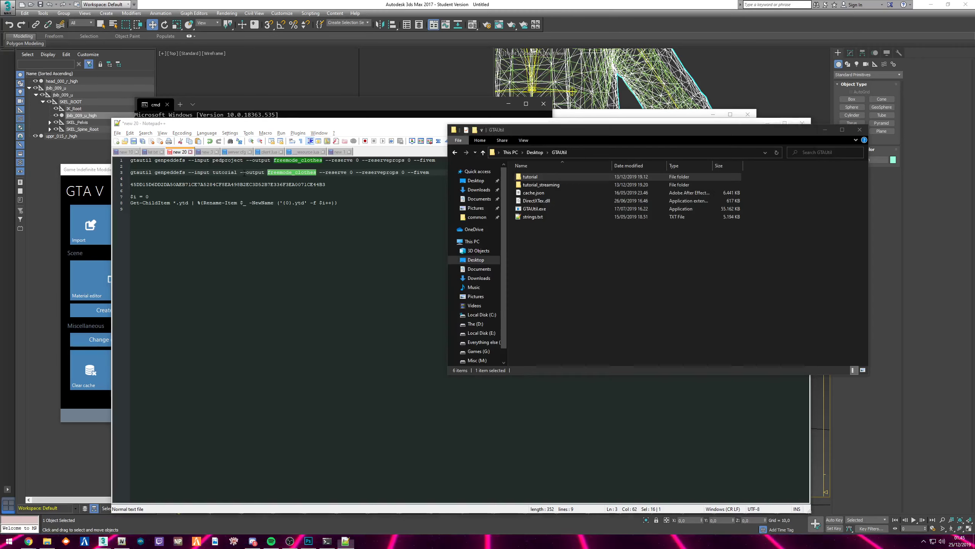
click(554, 188)
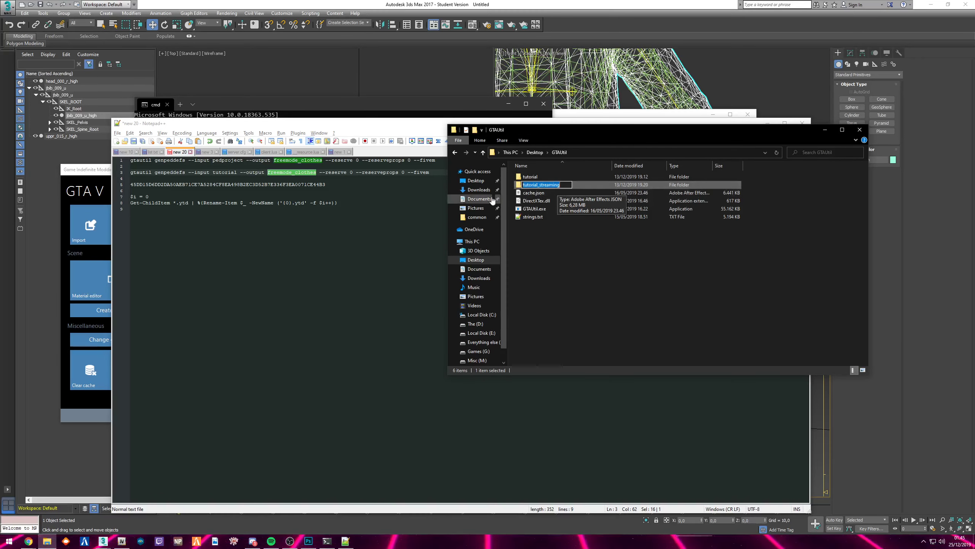
click(292, 176)
drag(317, 173, 288, 172)
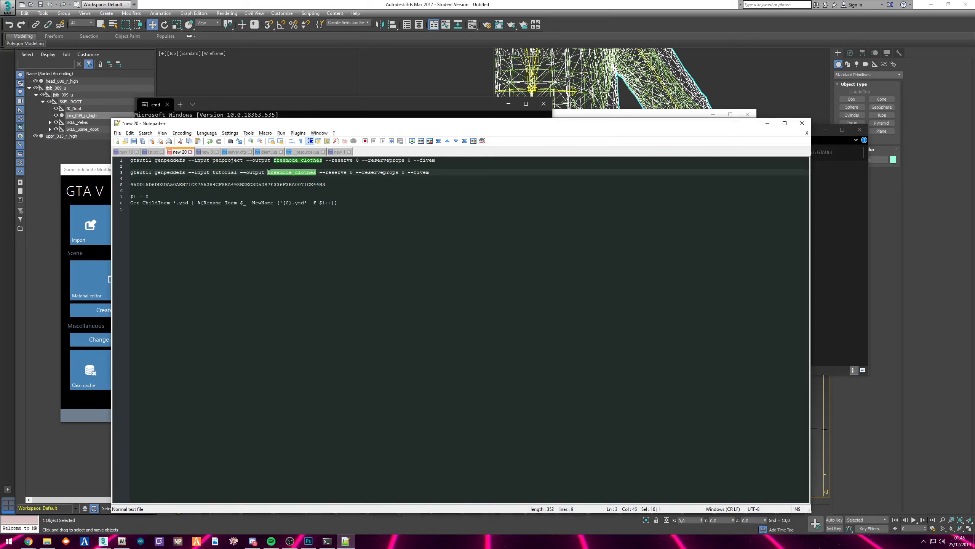
text(tutorial_streaming)
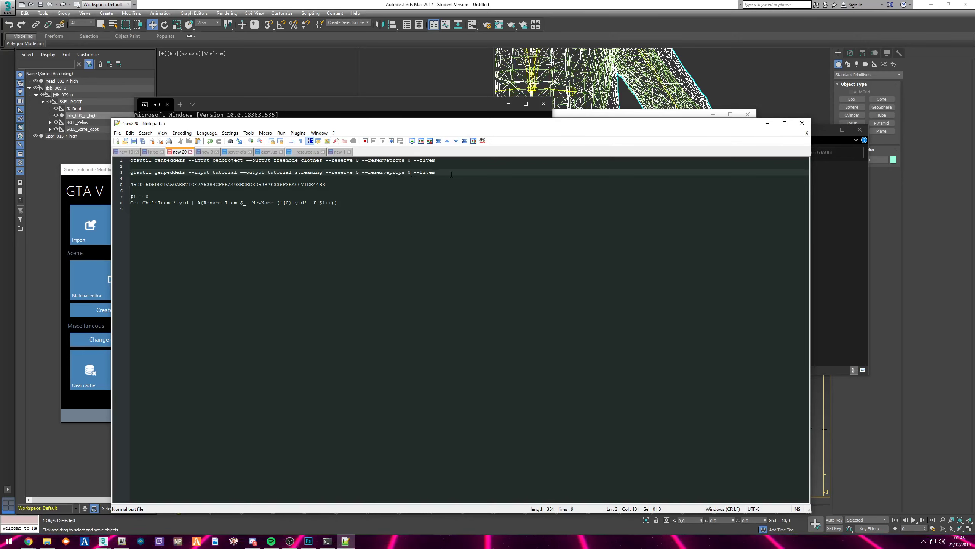
Copy the edited command and run gtautil genpeddefs --input tutorial --output tutorial_streaming --reserve 0 --reserveprops 0 --fivem in the terminal, minimizing it once done
key(shift+Home)
key(ctrl+c)
click(334, 105)
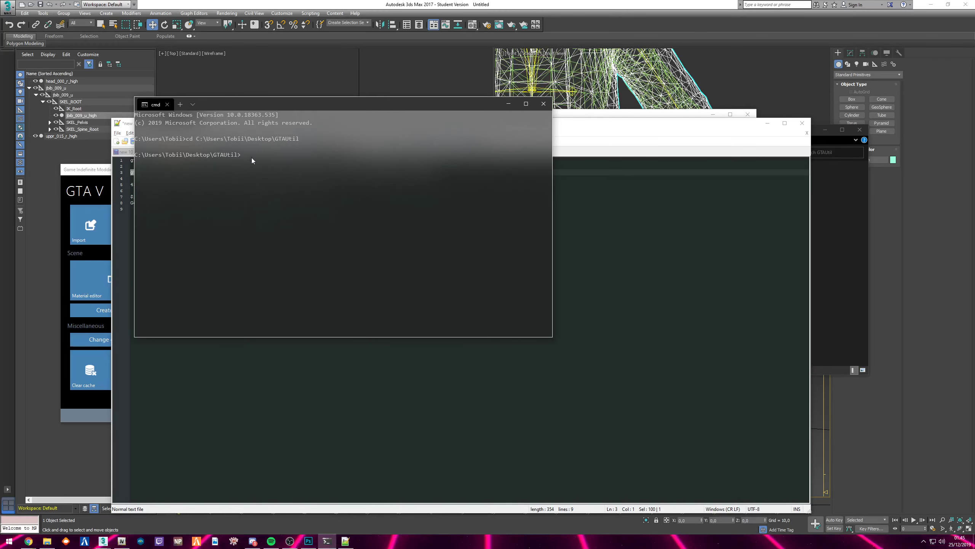
right_click(251, 157)
key(Return)
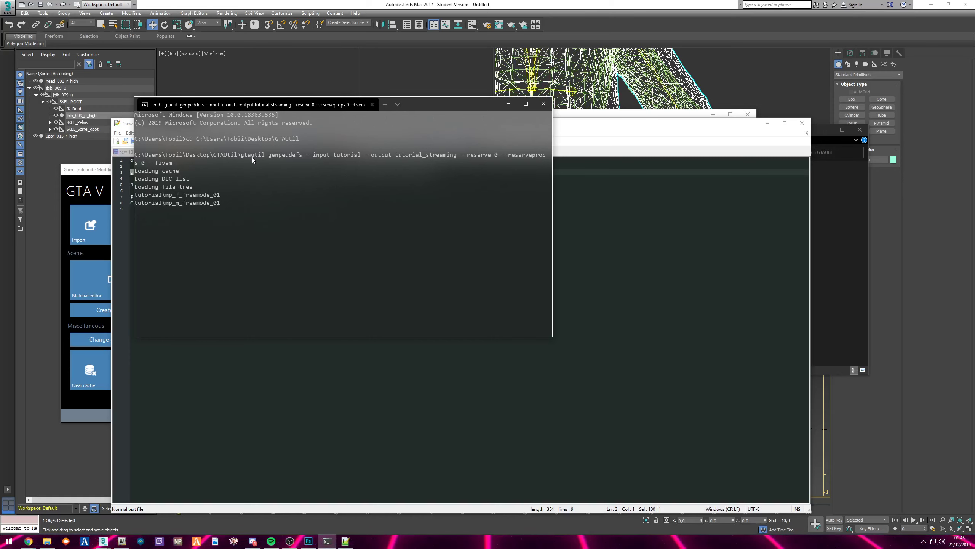
click(508, 103)
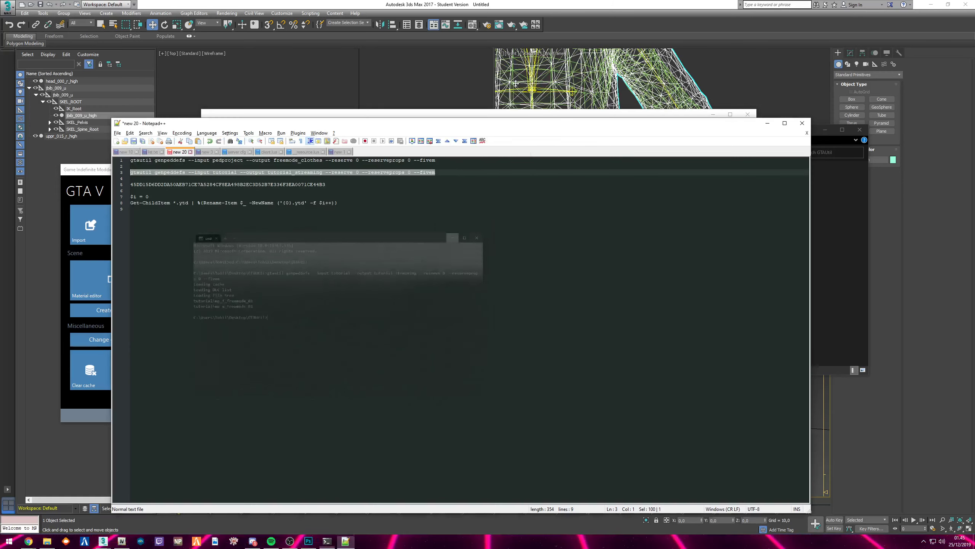
Open the tutorial_streaming folder in GTAUtil and check the generated files and its stream subfolder
click(834, 244)
click(530, 178)
click(557, 187)
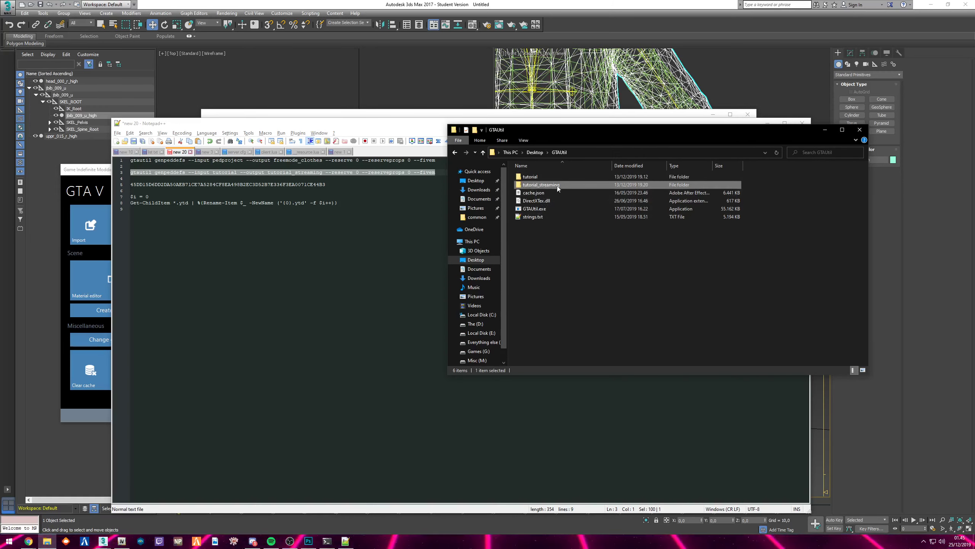
double_click(546, 186)
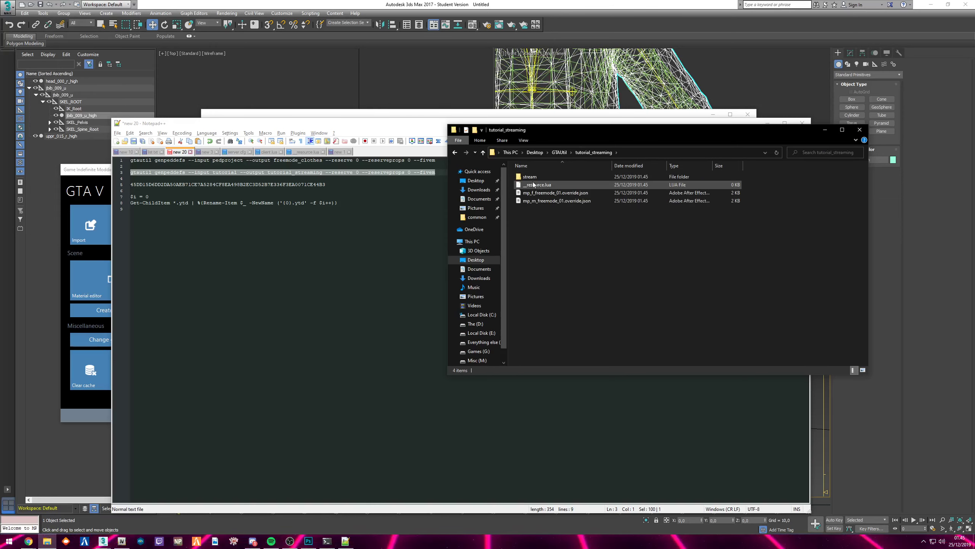
double_click(592, 178)
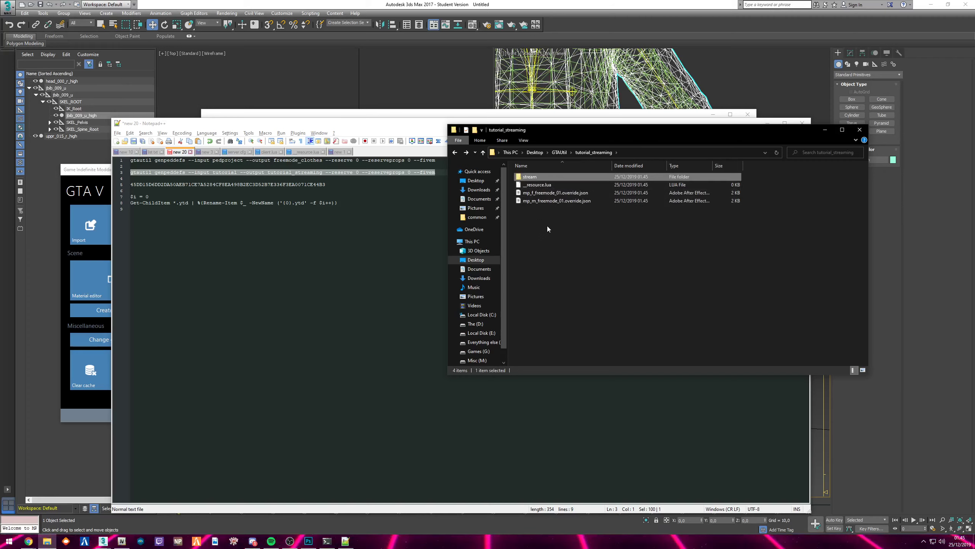
Copy the generated tutorial_streaming folder and go to the [whatever] folder in the FXServer resources
right_click(533, 188)
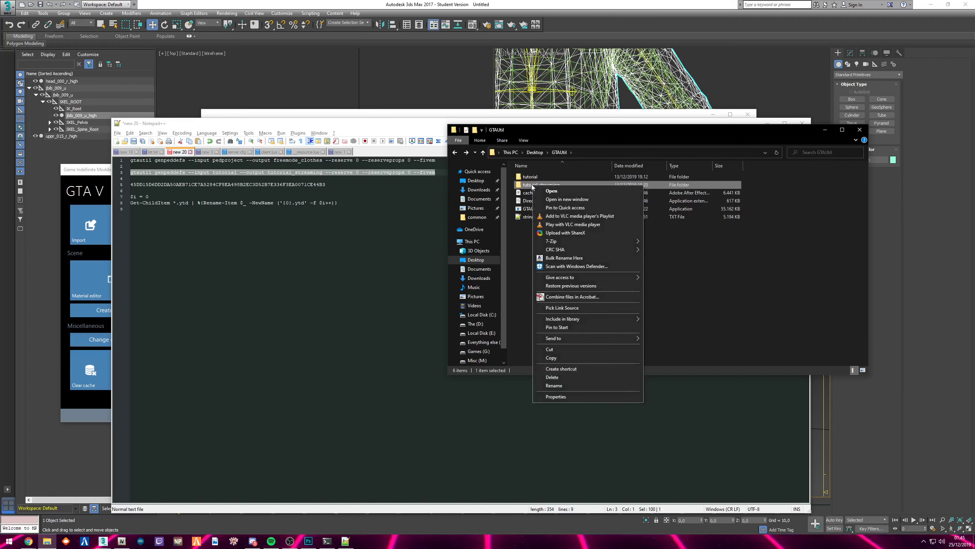
click(551, 357)
click(471, 181)
drag(562, 146, 523, 141)
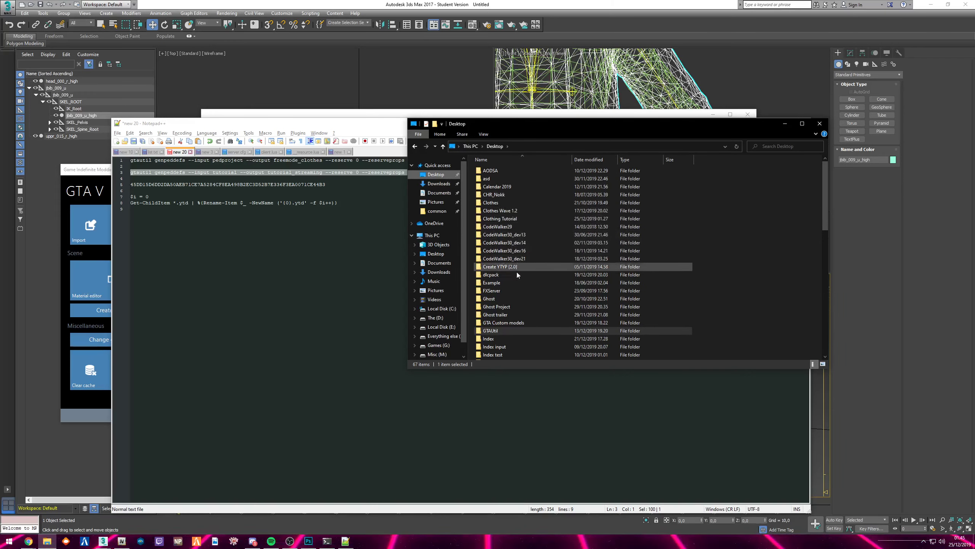
double_click(492, 291)
double_click(498, 180)
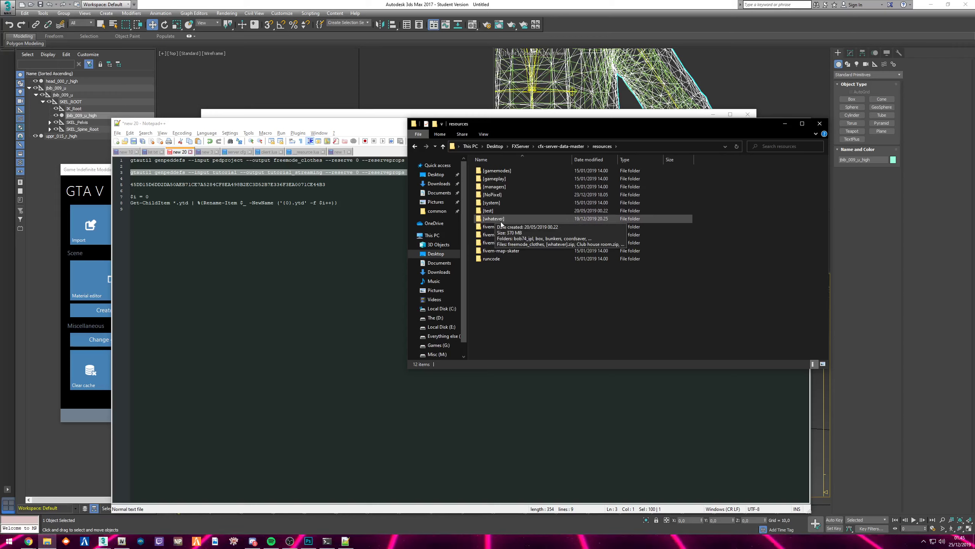
double_click(495, 219)
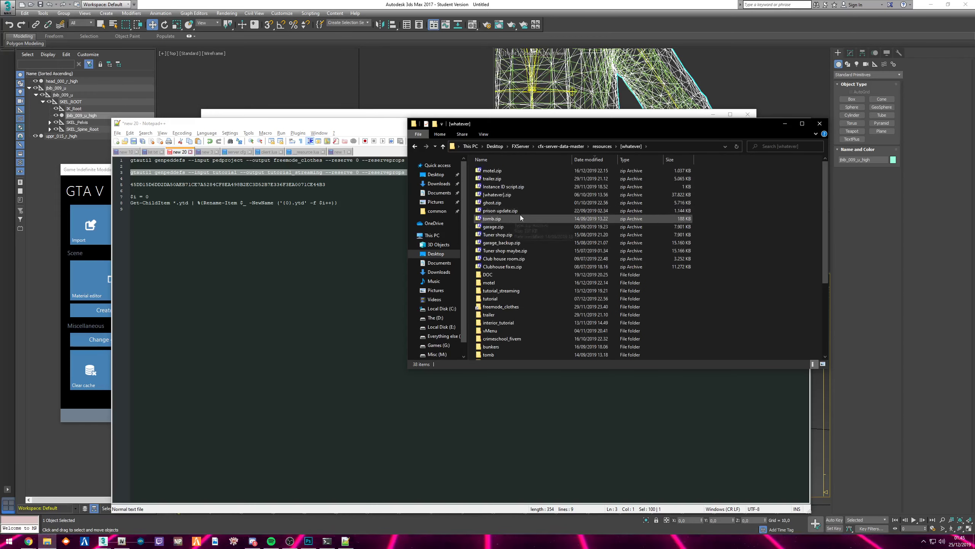
scroll(522, 218, down, 3)
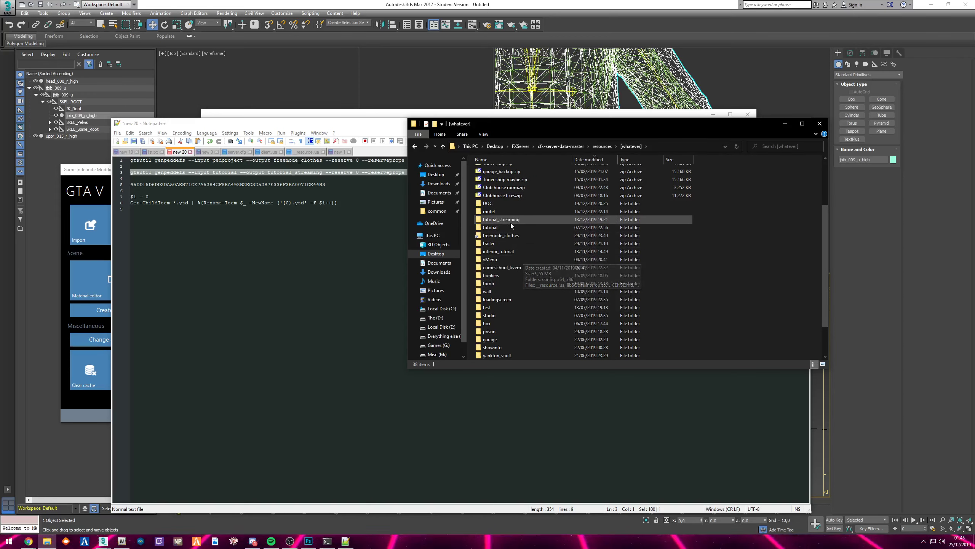
Paste tutorial_streaming into [whatever], replacing the existing files, and check the contents of its stream subfolder
right_click(722, 237)
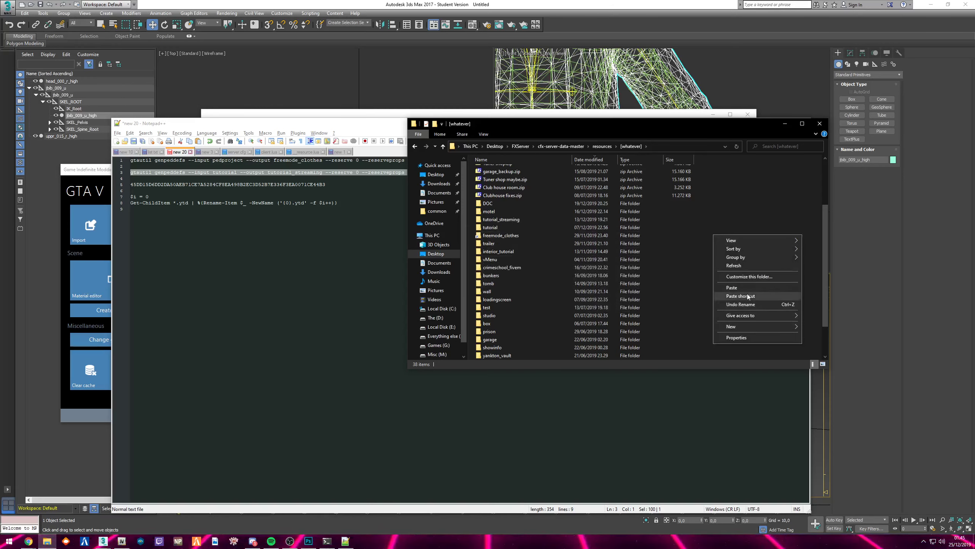
click(737, 287)
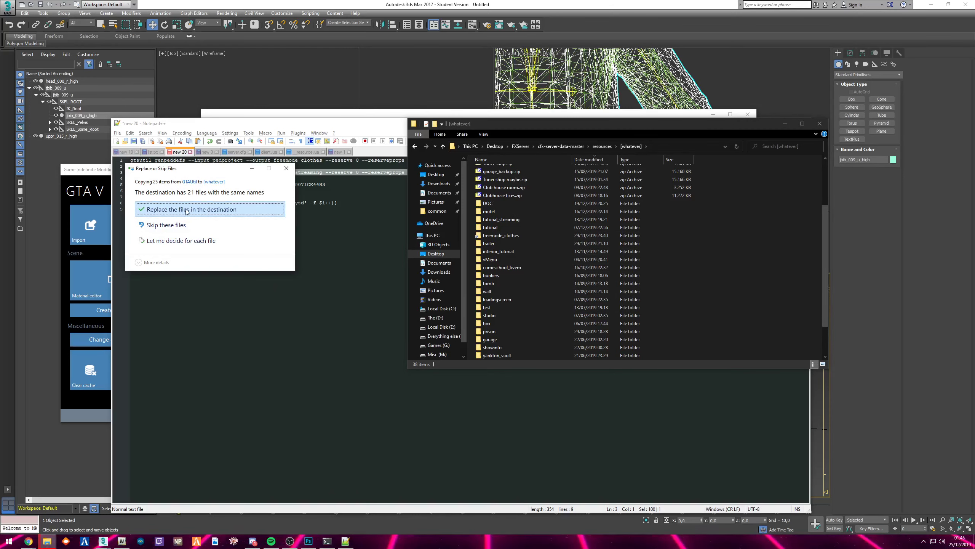
click(187, 209)
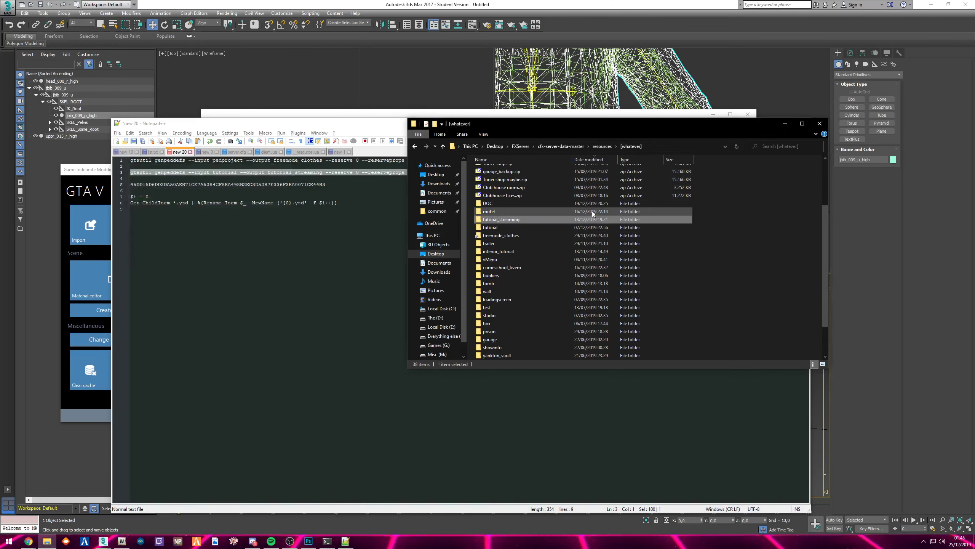
double_click(502, 222)
double_click(492, 171)
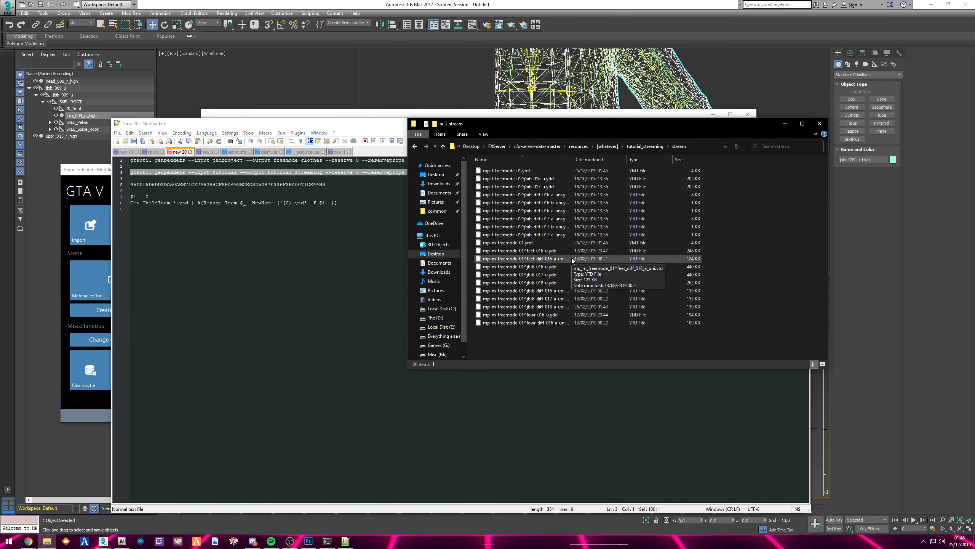
In server.cfg in Notepad++, uncomment the start tutorial_streaming line so the resource loads
drag(224, 125, 221, 121)
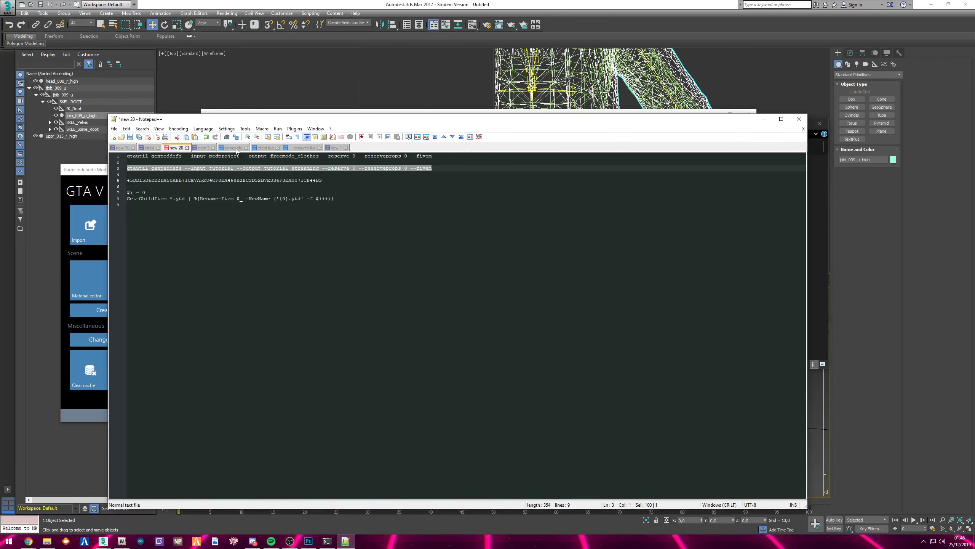
click(234, 148)
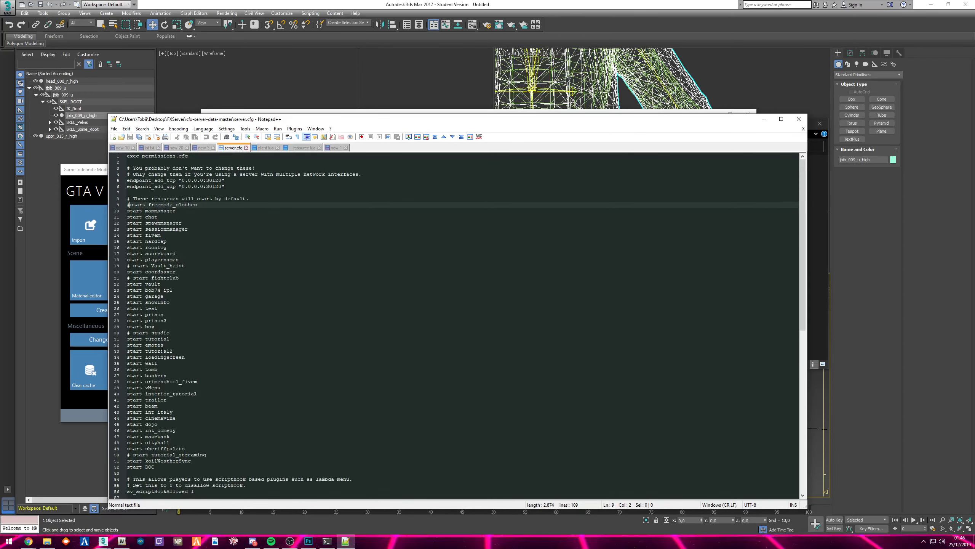
drag(209, 455, 150, 455)
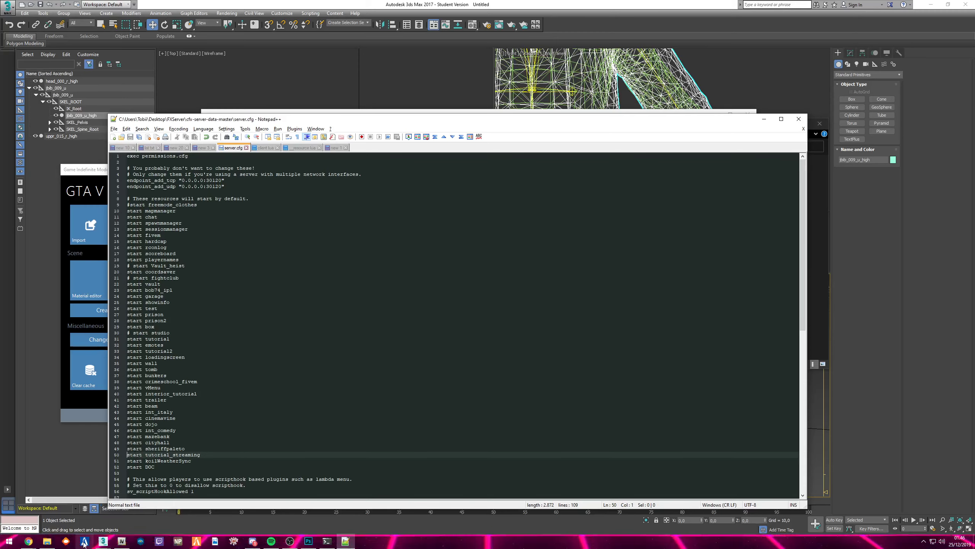
Start the local server, launch FiveM and connect to Localhost, checking the server console once in the game
click(85, 542)
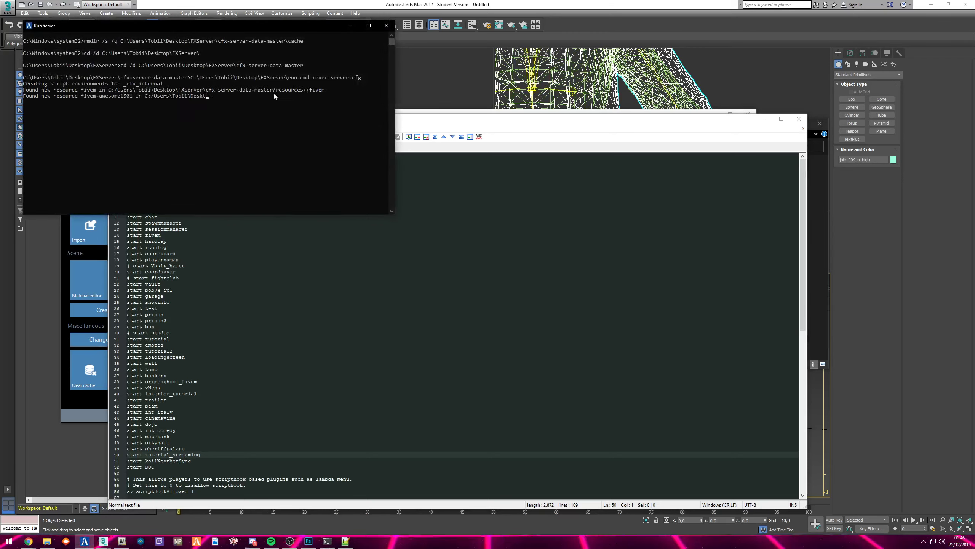
drag(222, 28, 431, 56)
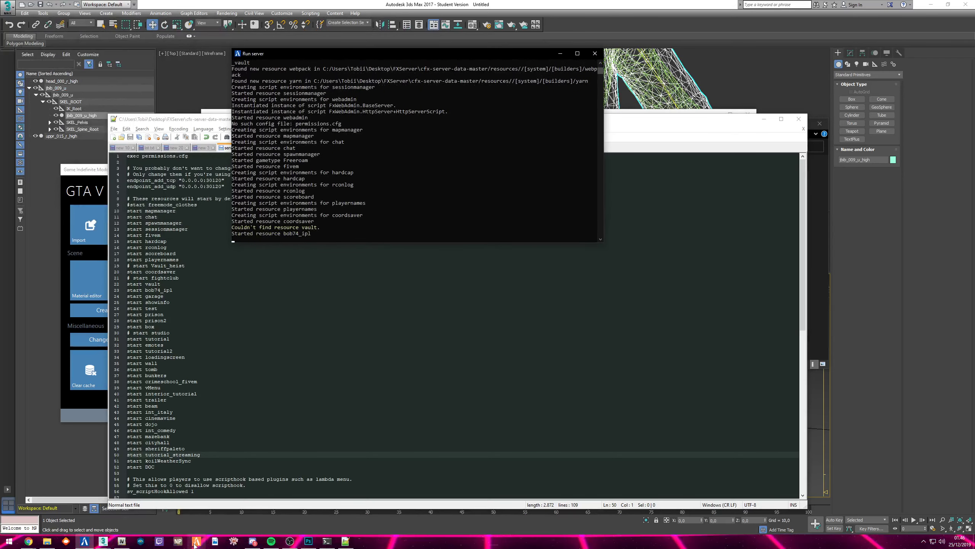
click(196, 542)
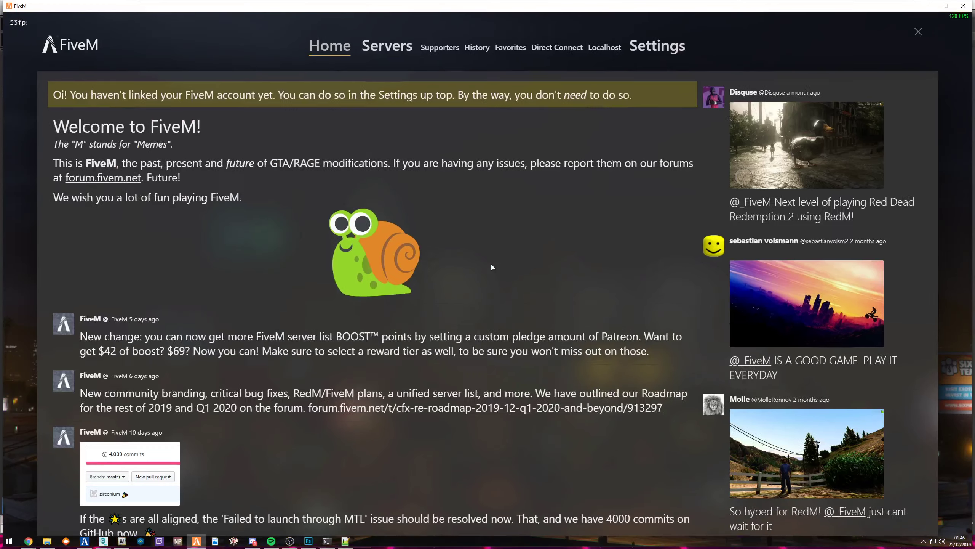
click(602, 48)
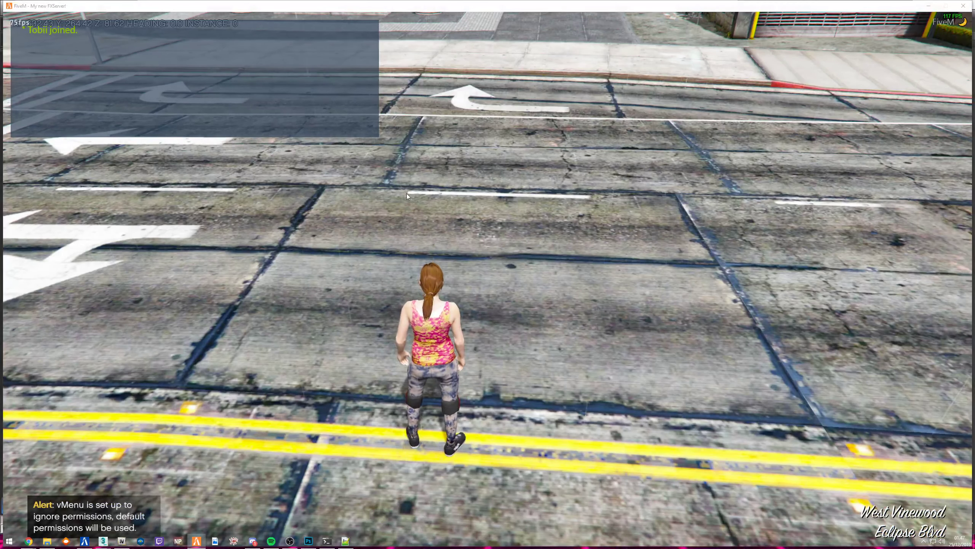
key(alt+Tab)
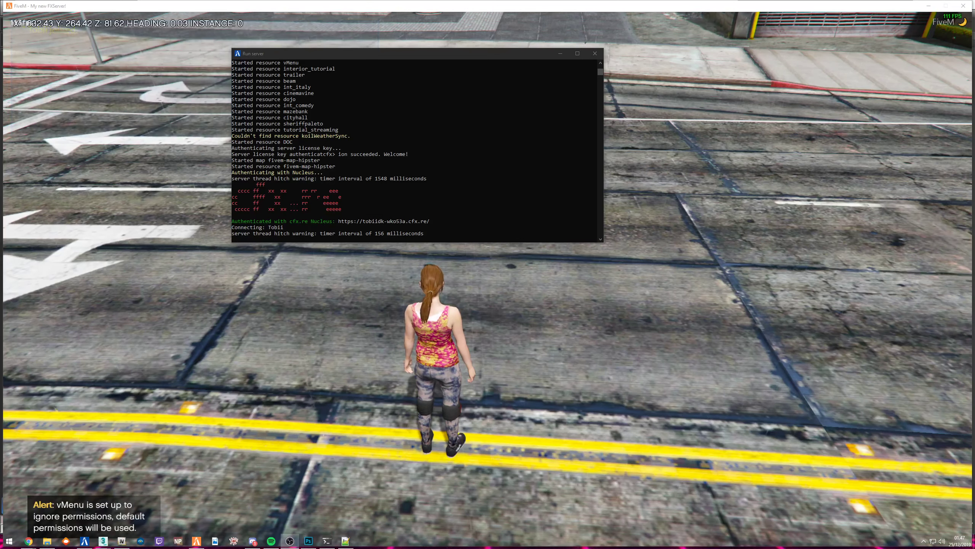
key(alt+Tab)
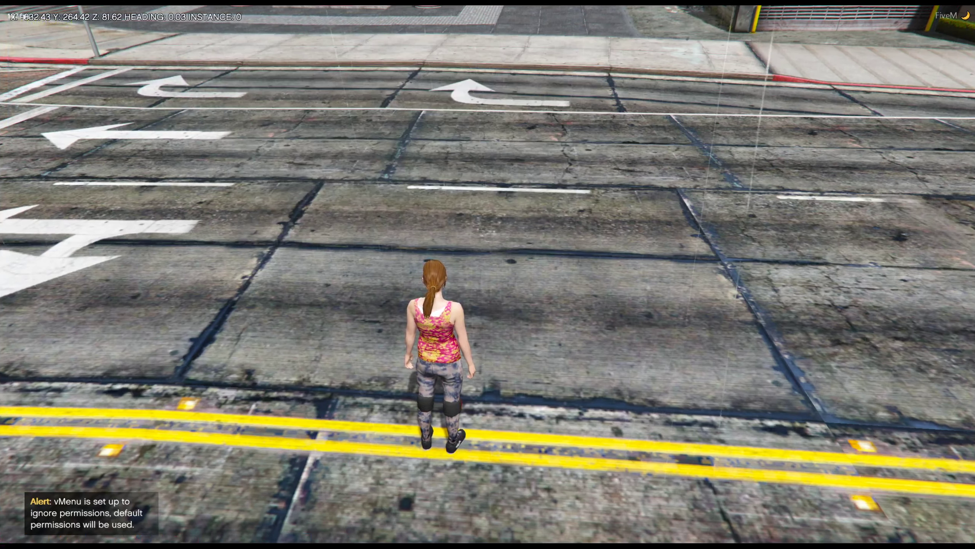
In the in-game trainer's player skin options, change the character to the MP Male skin
key(w)
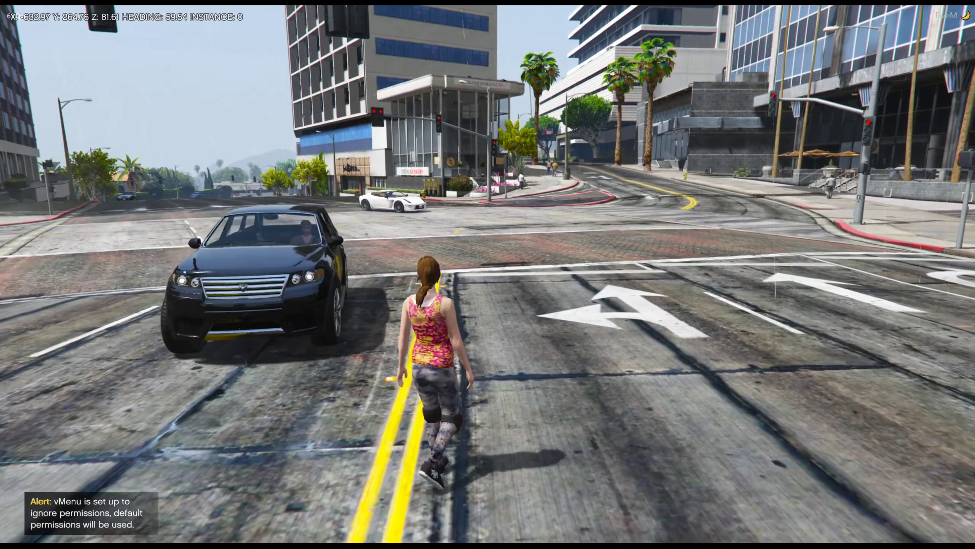
key(m)
key(Down)
key(Return)
key(Return)
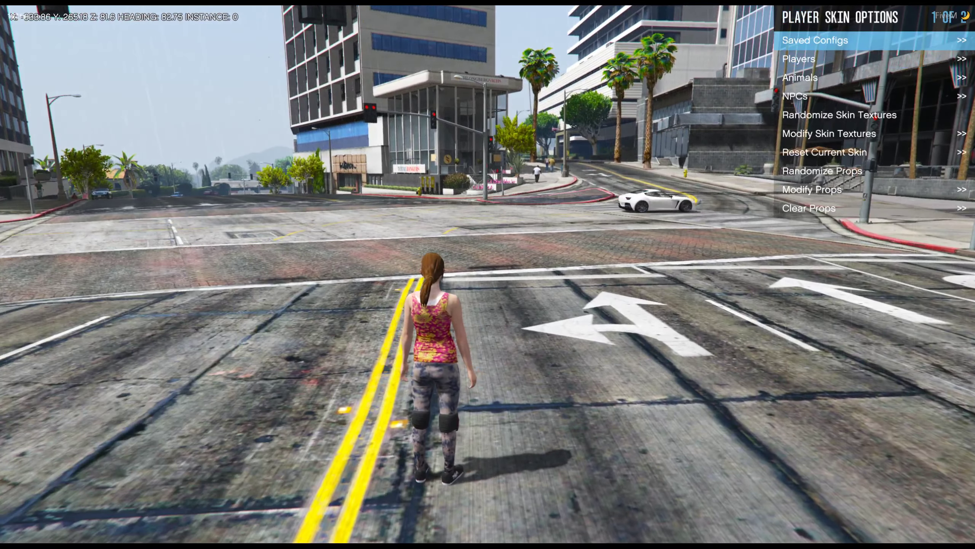
key(Down)
key(Return)
key(Return)
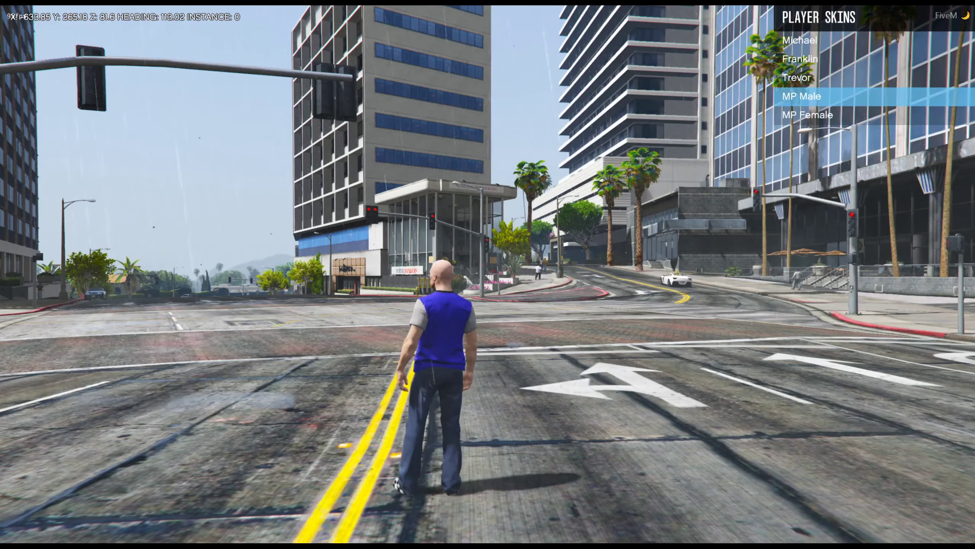
Open the Modify Skin Textures options for the MP Male character
key(BackSpace)
key(Down)
key(Down)
key(Down)
key(Down)
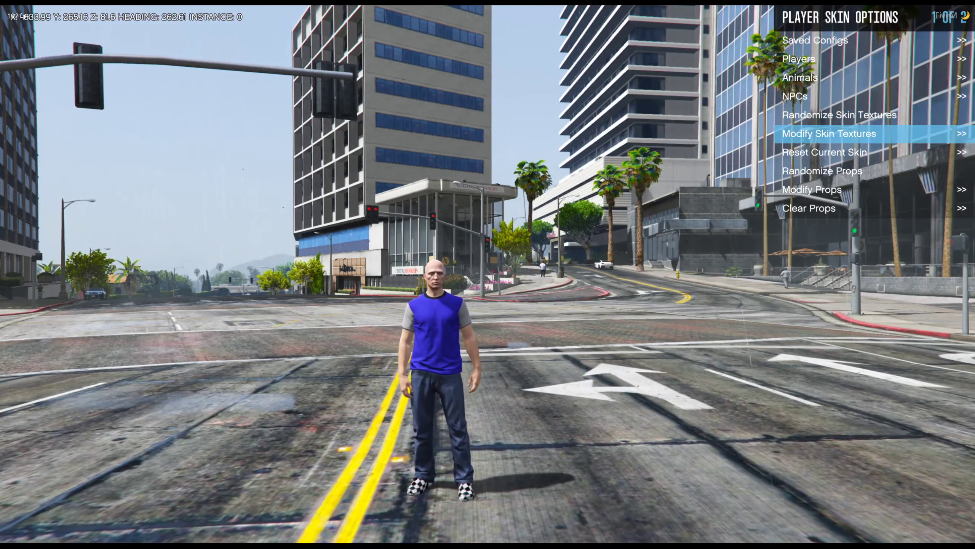
key(Return)
key(Down)
key(Down)
key(Down)
key(Down)
key(Down)
key(Down)
key(Down)
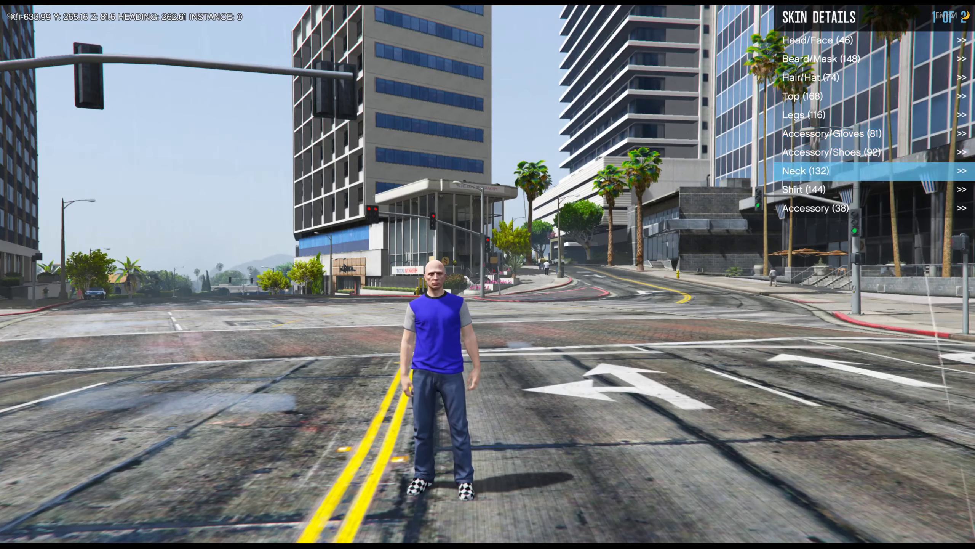
key(Return)
key(Down)
key(Down)
key(Down)
key(Down)
key(Down)
key(Down)
key(Down)
key(Down)
key(Down)
key(Down)
key(Down)
key(Down)
key(Down)
key(Down)
key(Down)
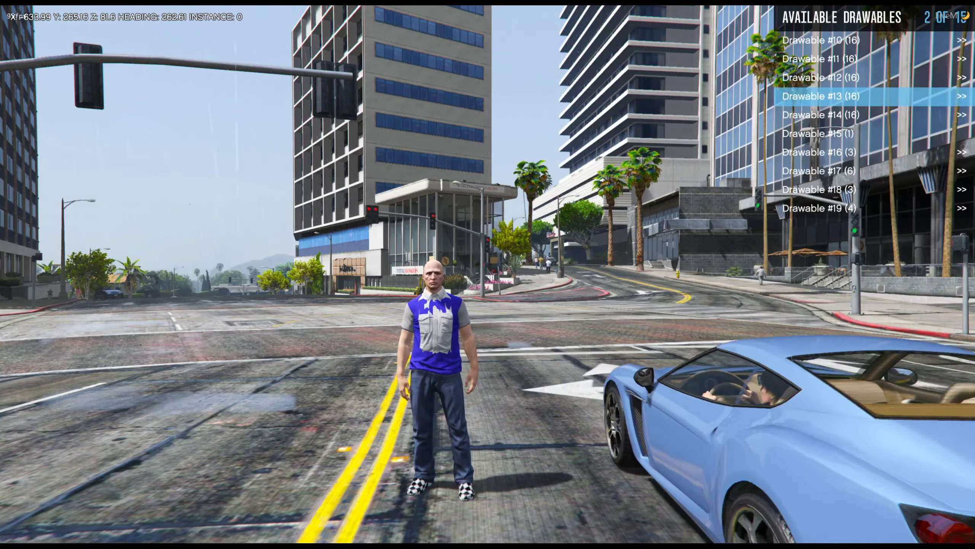
key(BackSpace)
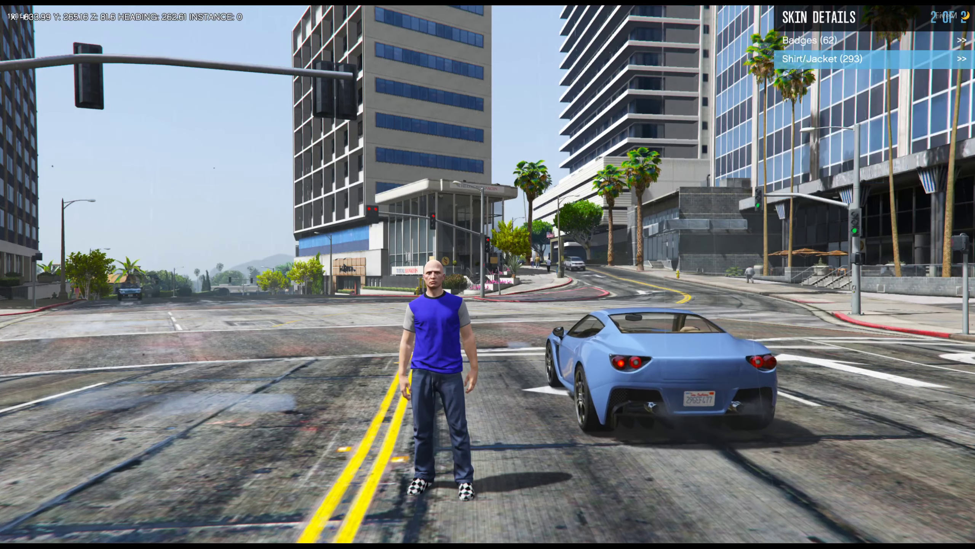
Preview the added jackets in the Shirt/Jacket drawables and put on Drawable #18
key(BackSpace)
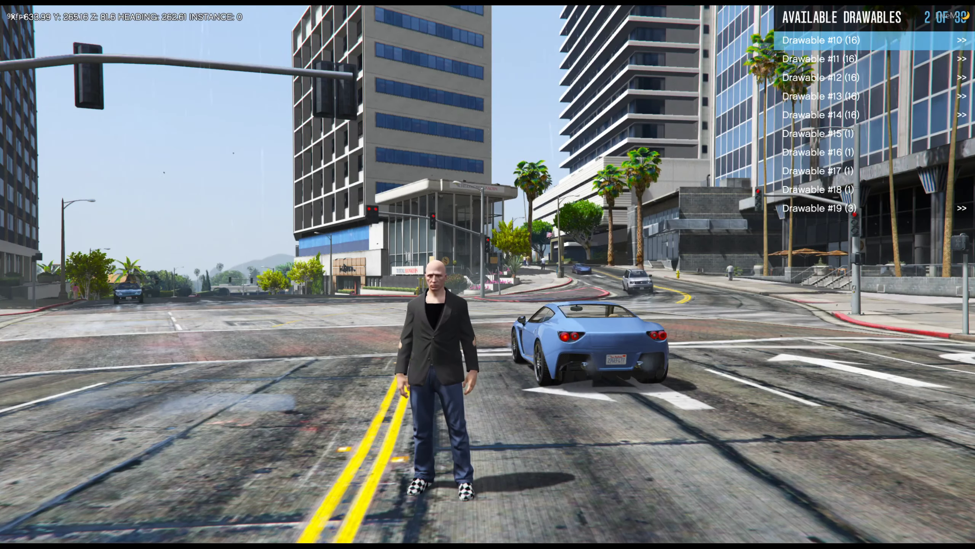
key(Down)
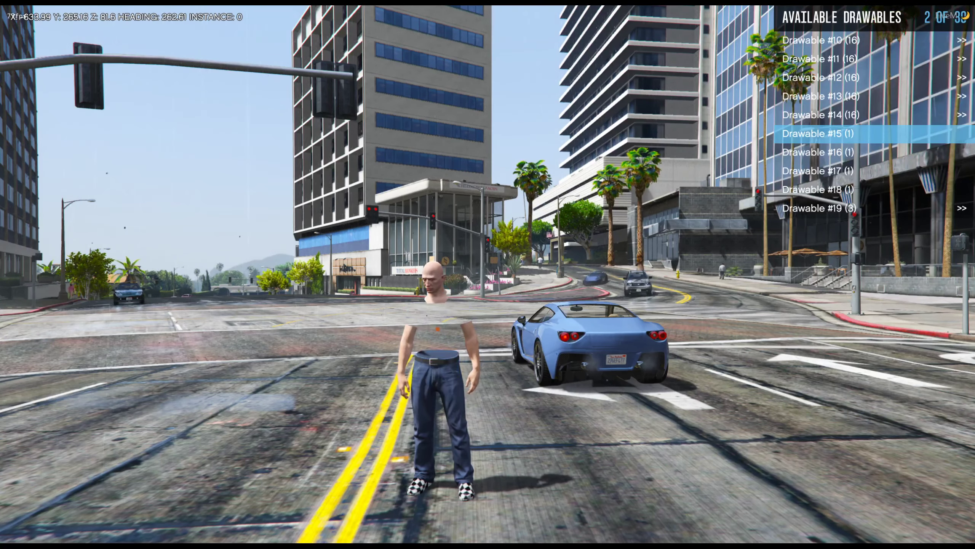
key(Down)
key(Return)
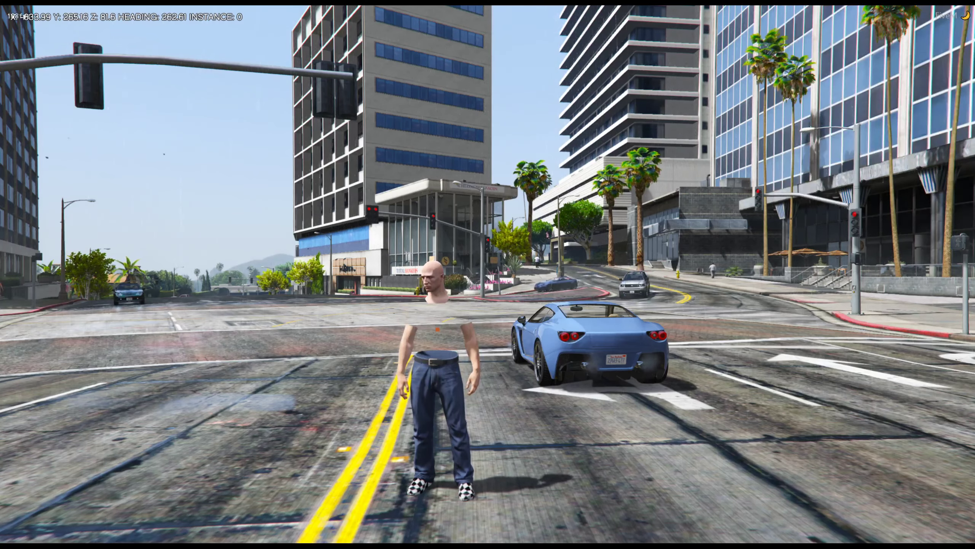
key(Down)
key(Down)
key(Down)
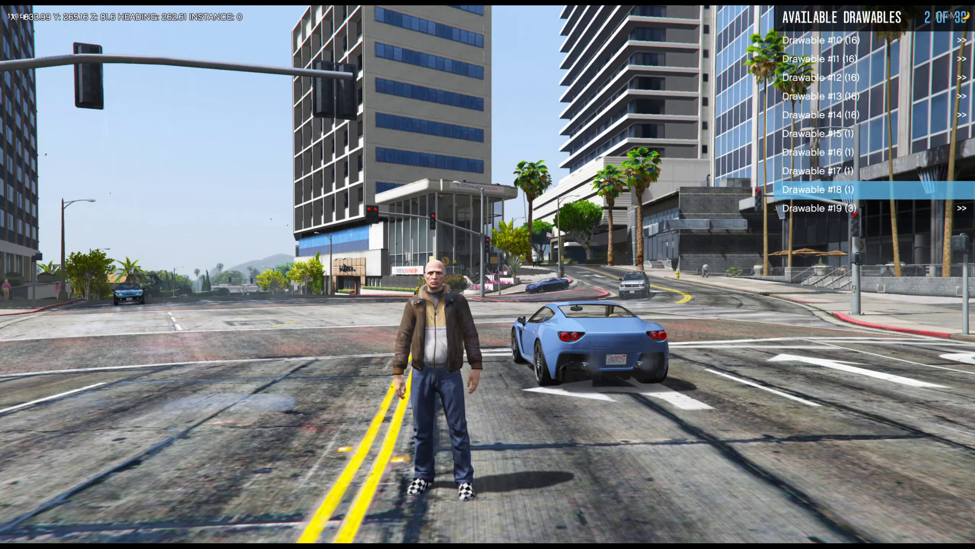
Walk the character to the sidewalk and bring the camera closer to inspect the back of the jacket
key(a)
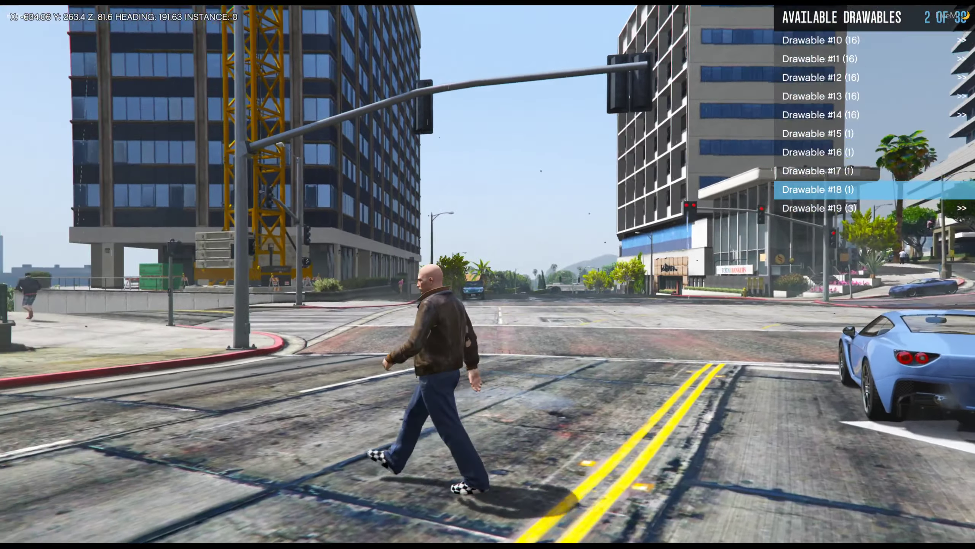
key(w)
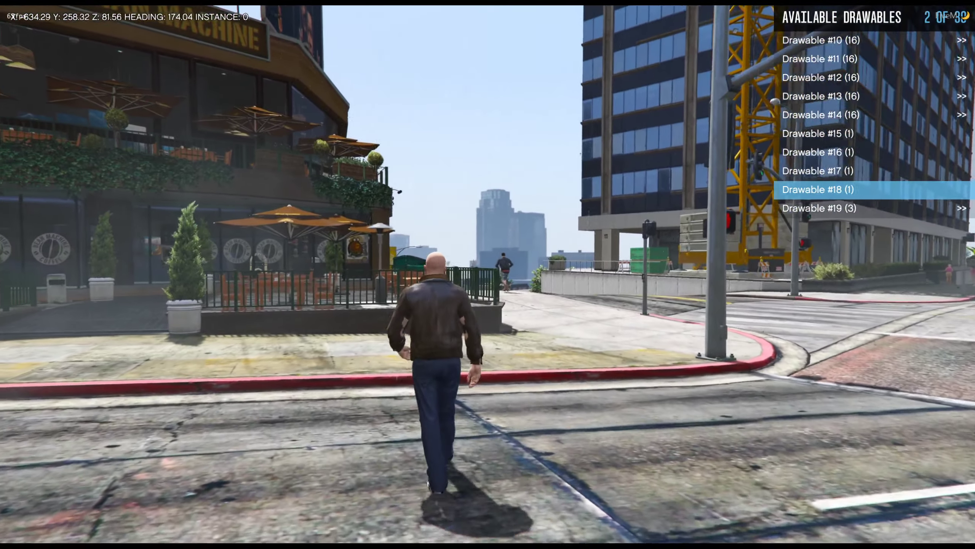
key(v)
key(v)
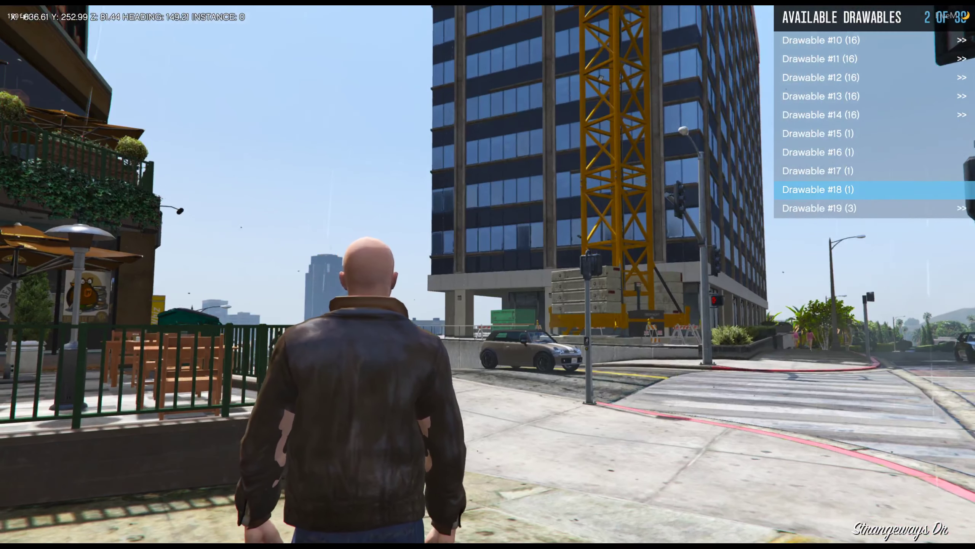
Set the character's Top to Drawable #1 to fit the jacket, and turn him around to view the front
key(BackSpace)
key(Left)
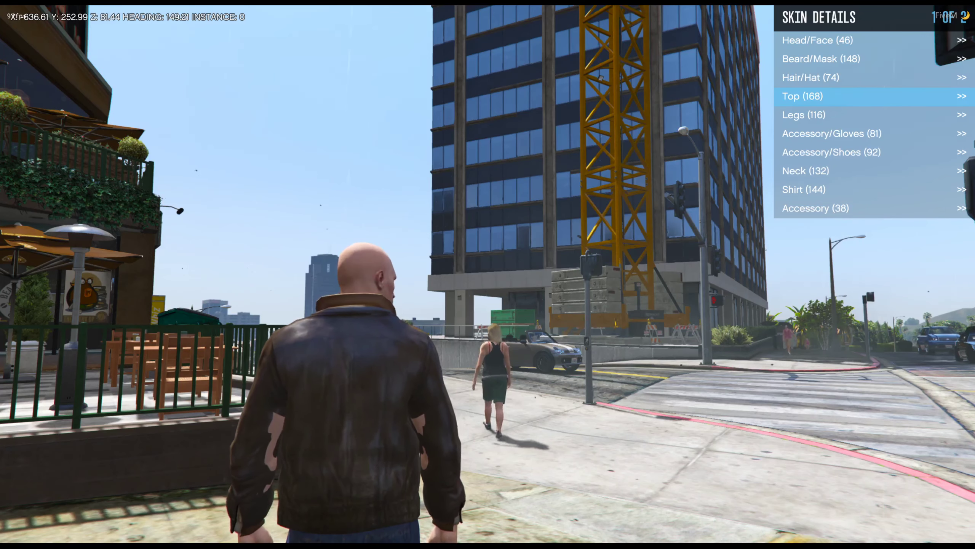
key(Return)
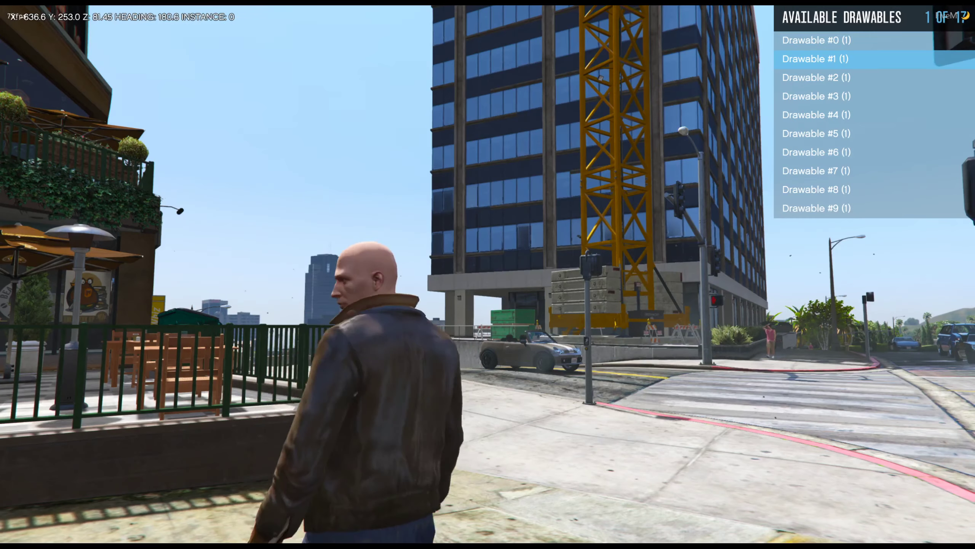
key(s)
key(v)
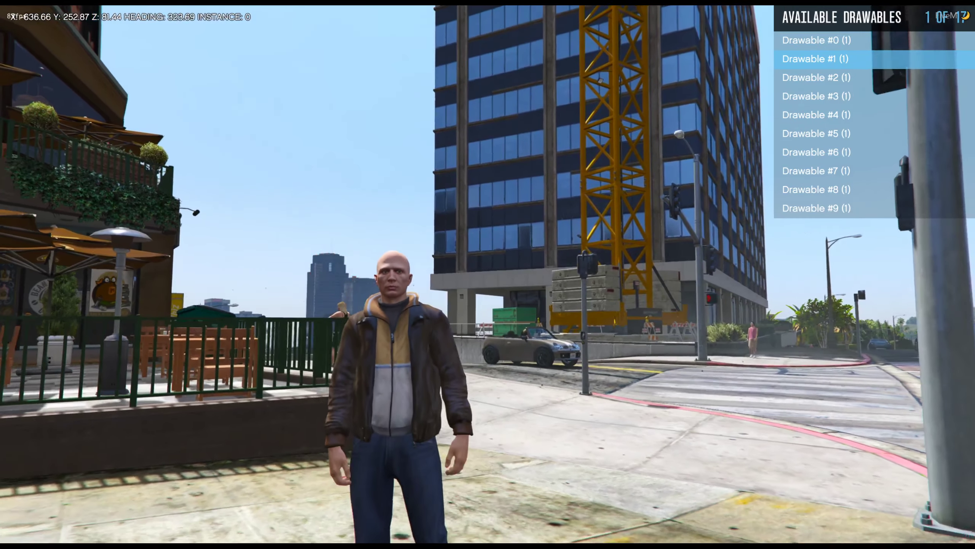
Walk the character along the sidewalk and turn him to inspect the jacket's sides and front up close
key(w)
key(a)
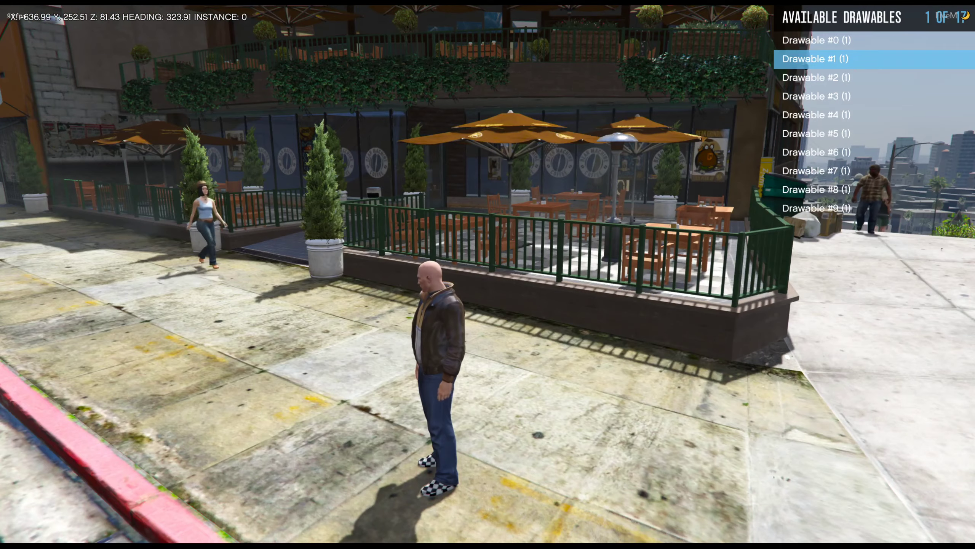
key(w)
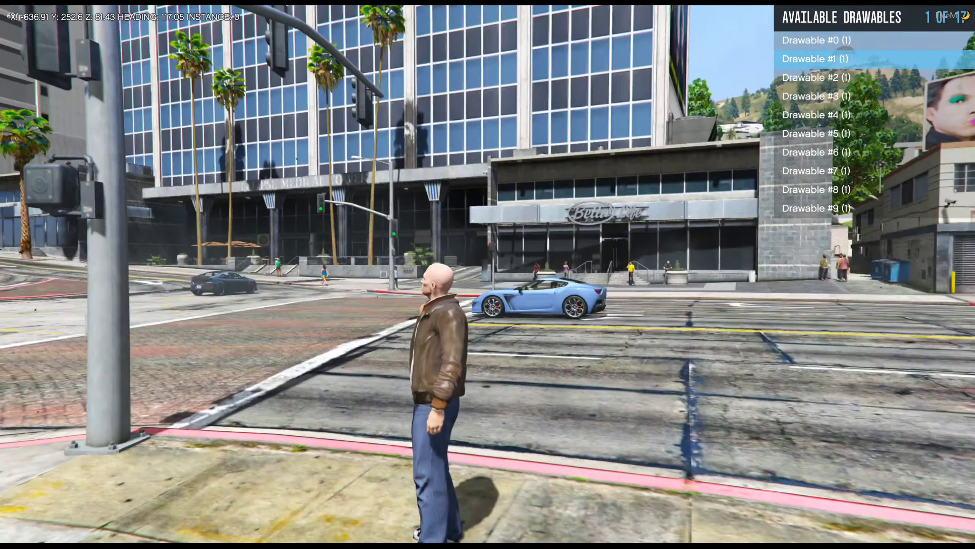
key(w)
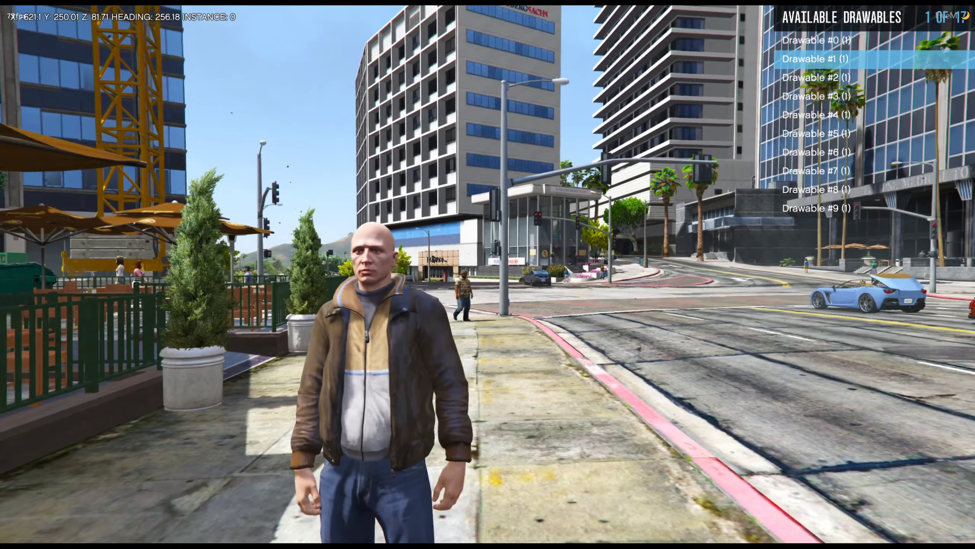
Examine the front of the jacket up close from several camera angles, using the console's pointer over the game view
key(F8)
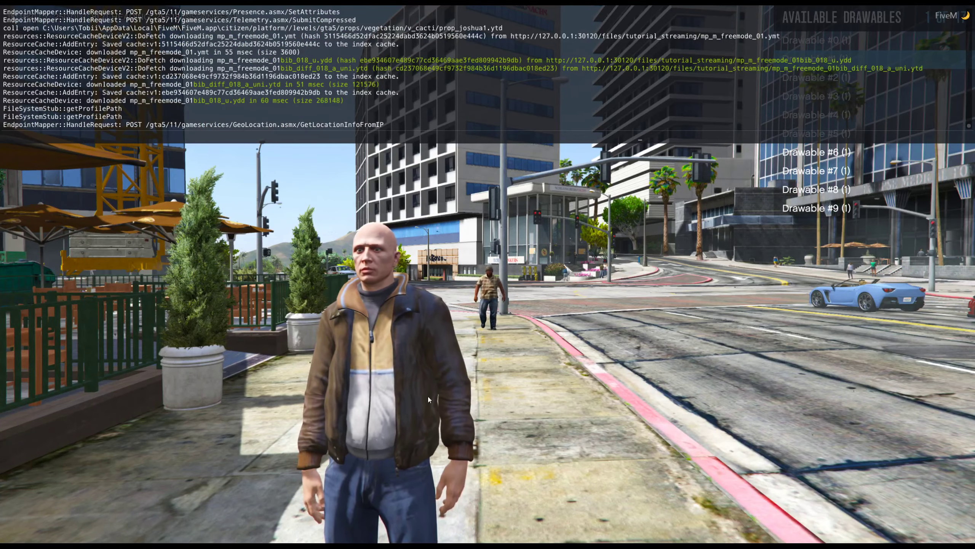
key(F8)
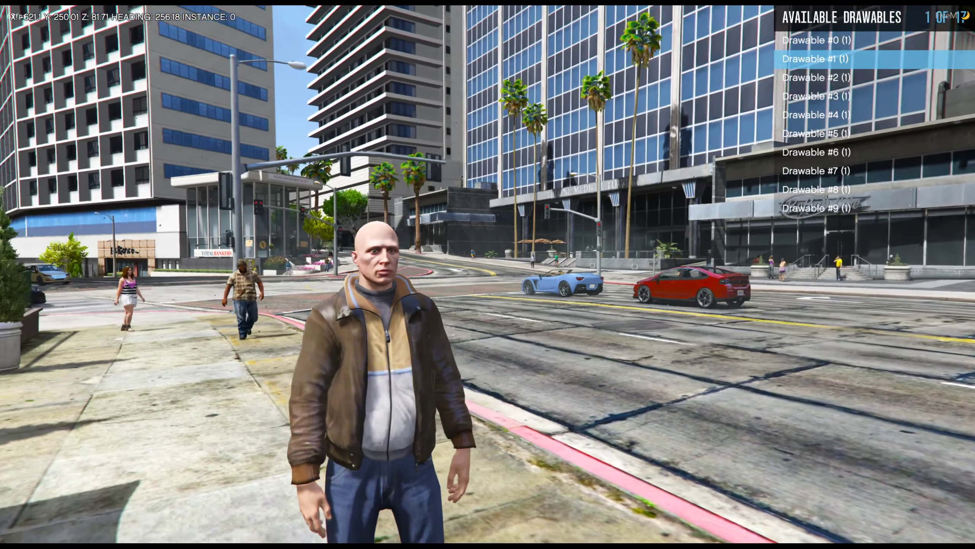
key(F8)
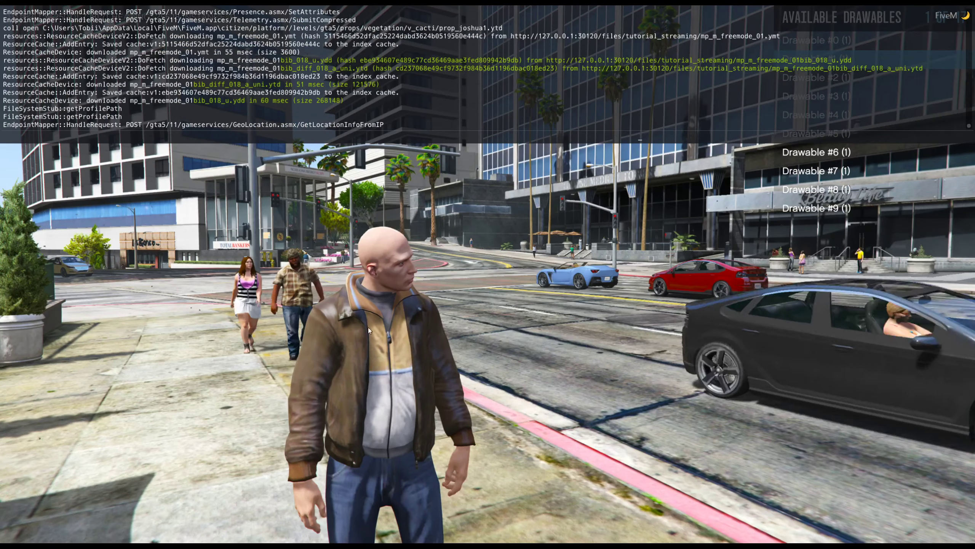
key(F8)
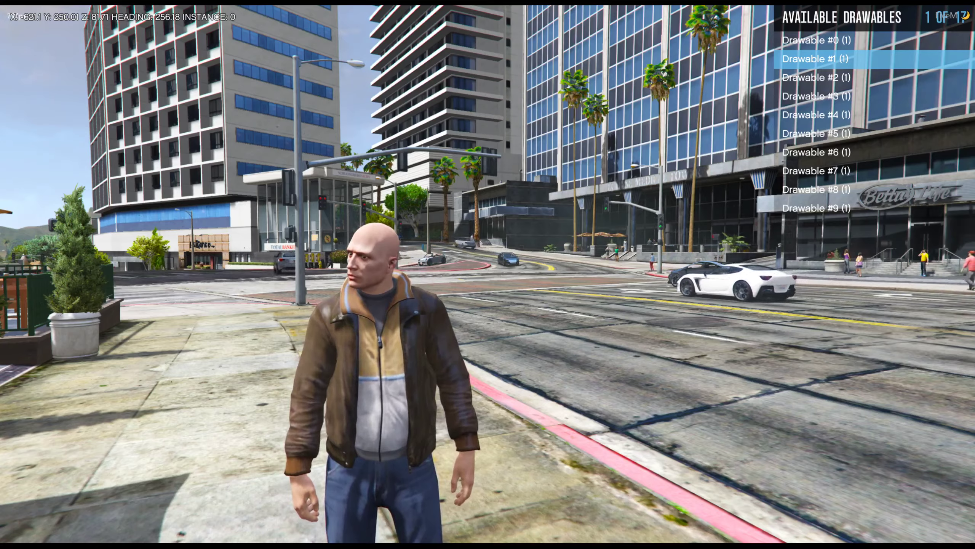
key(v)
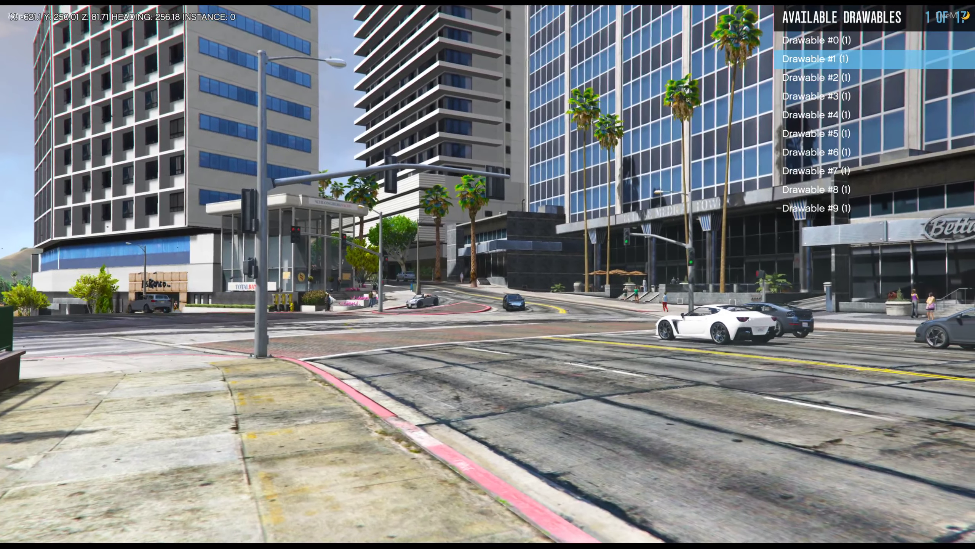
key(v)
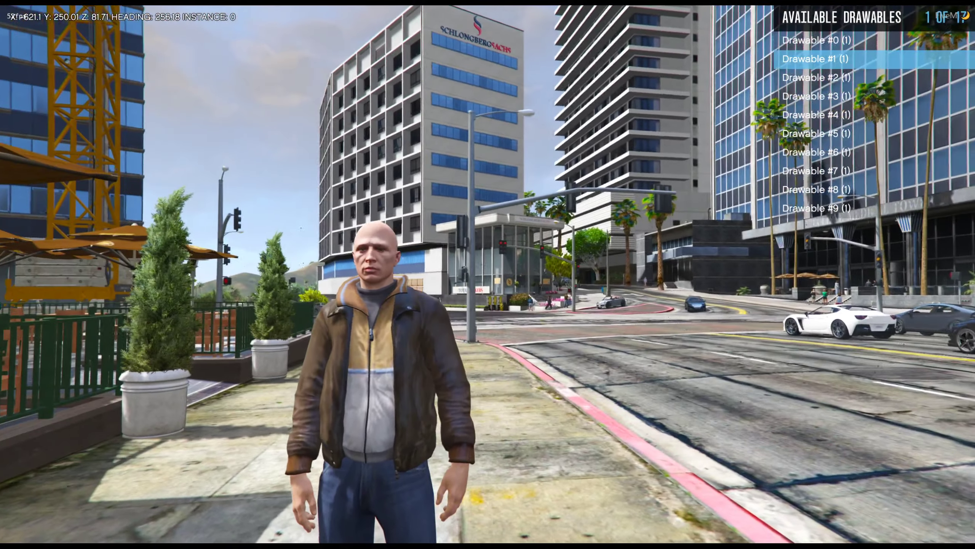
key(F8)
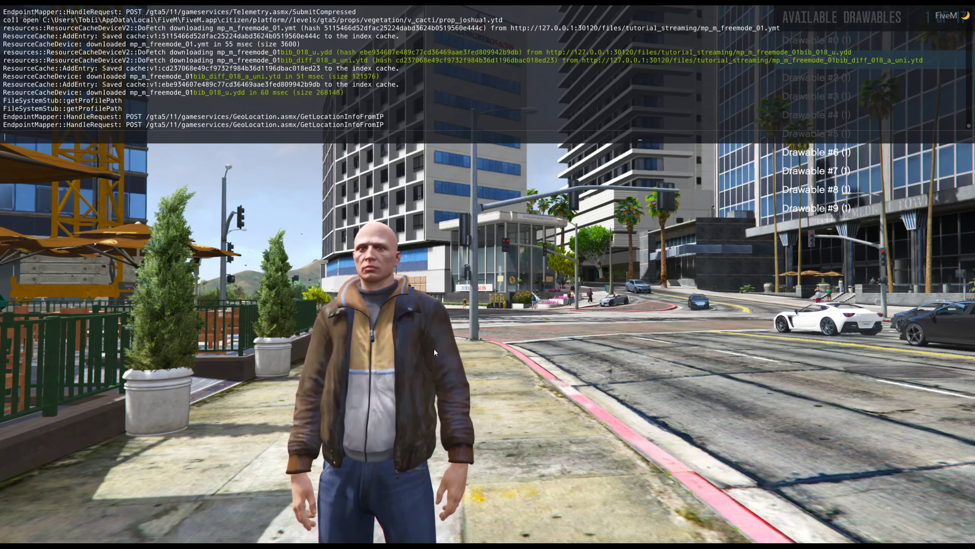
key(F8)
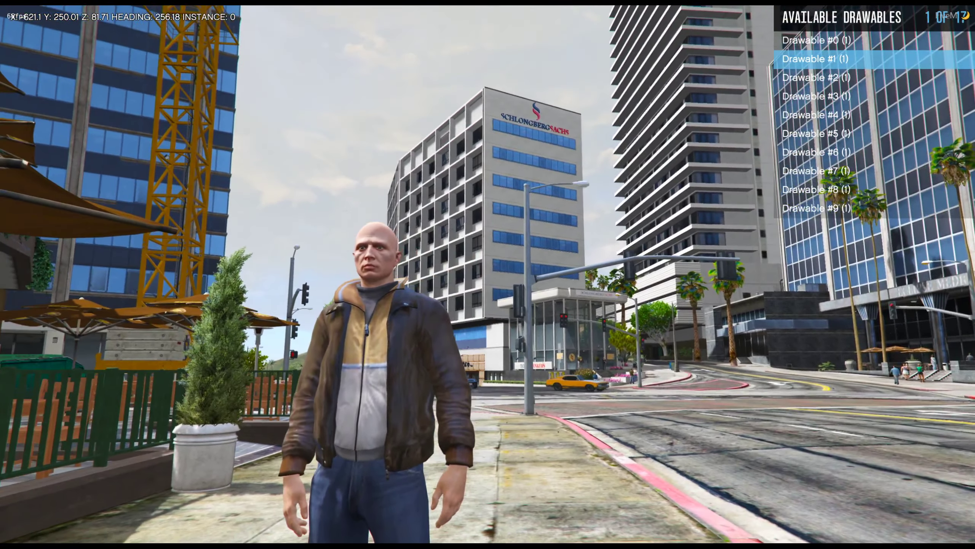
key(F8)
key(F8)
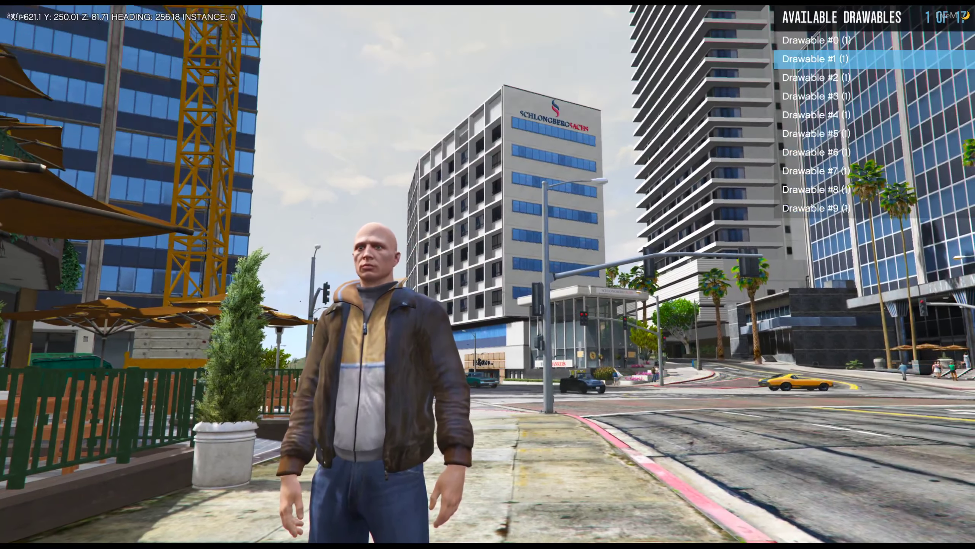
key(F8)
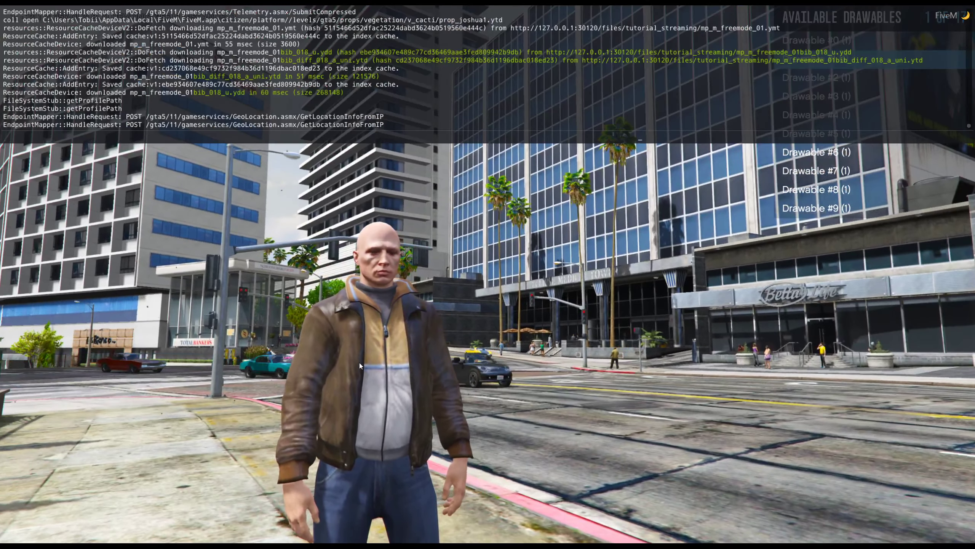
key(F8)
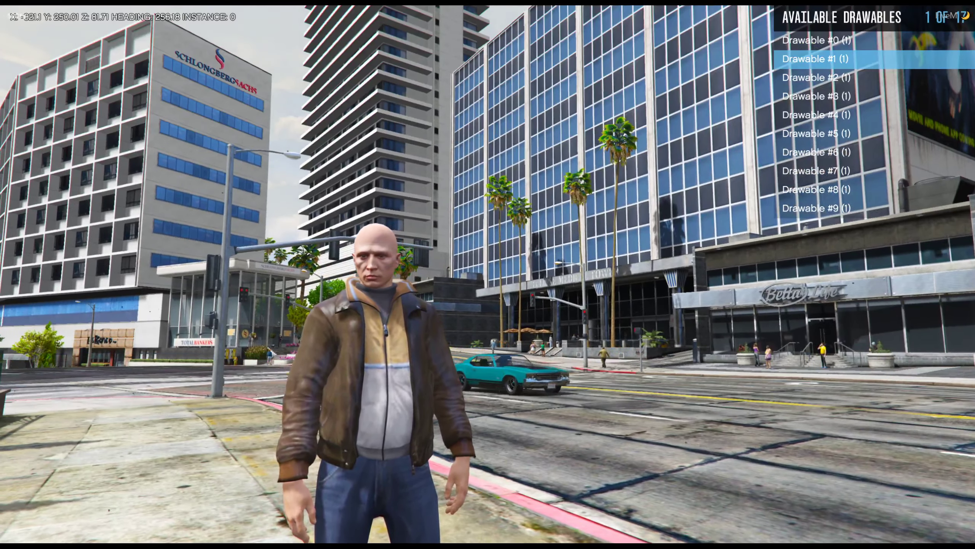
Walk the character farther along the sidewalk, back out of the drawables list and close the Lambda Menu
key(w)
key(BackSpace)
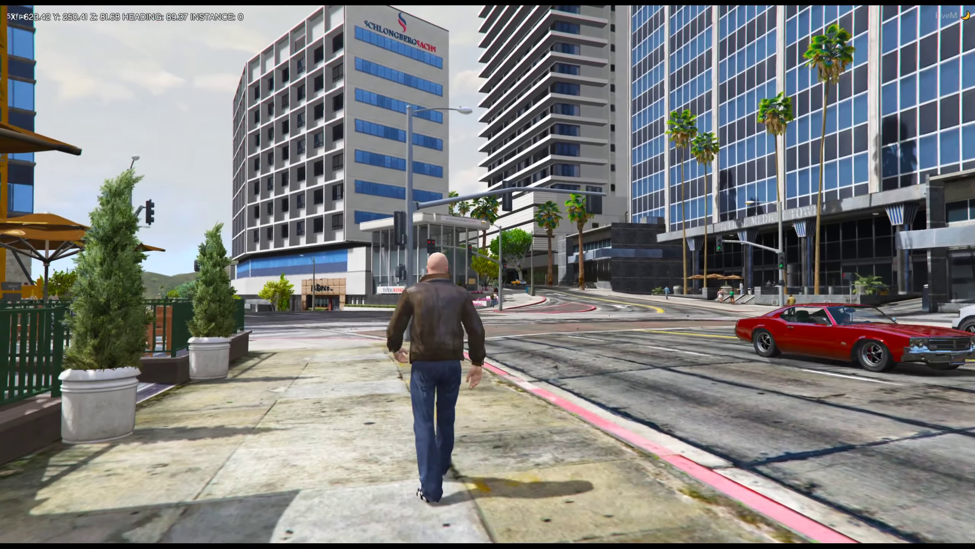
key(F1)
key(BackSpace)
key(BackSpace)
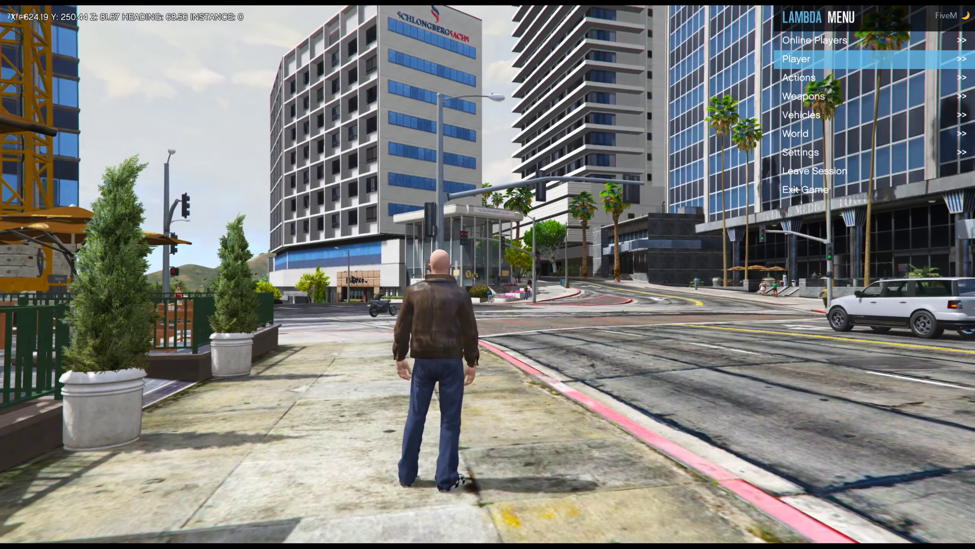
key(BackSpace)
Start the Muscle Chin Ups Prison player scenario from vMenu's Player Options to test the jacket in motion
key(m)
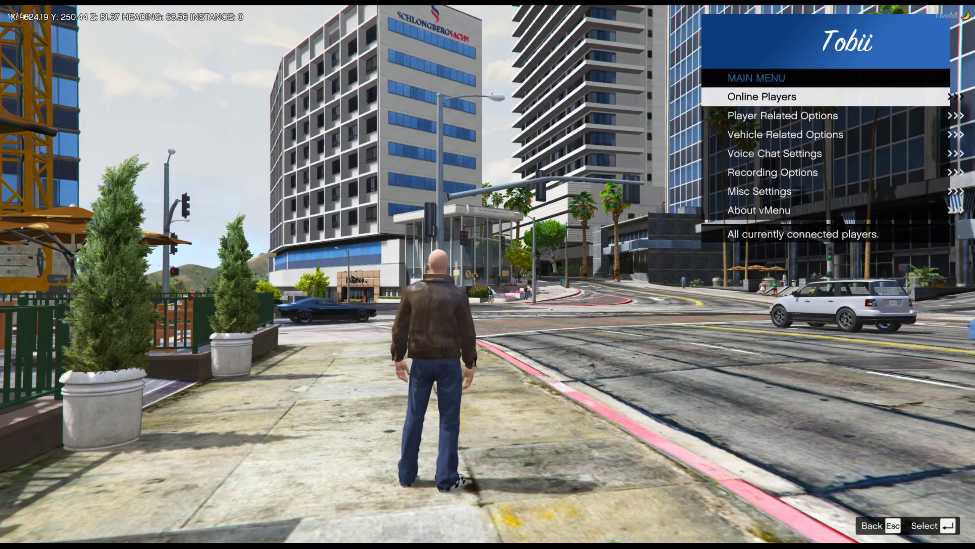
key(Down)
key(Return)
key(Return)
key(Up)
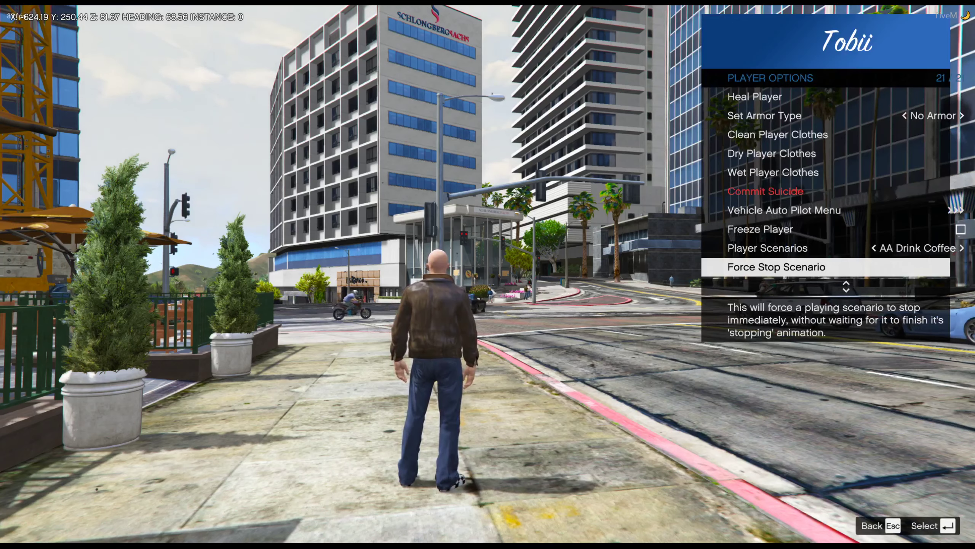
key(Up)
key(Left)
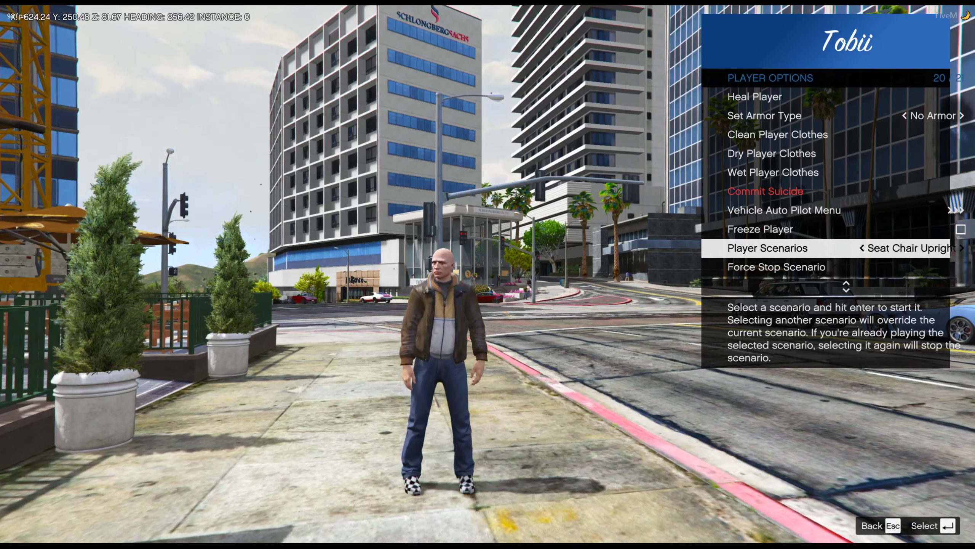
key(Left)
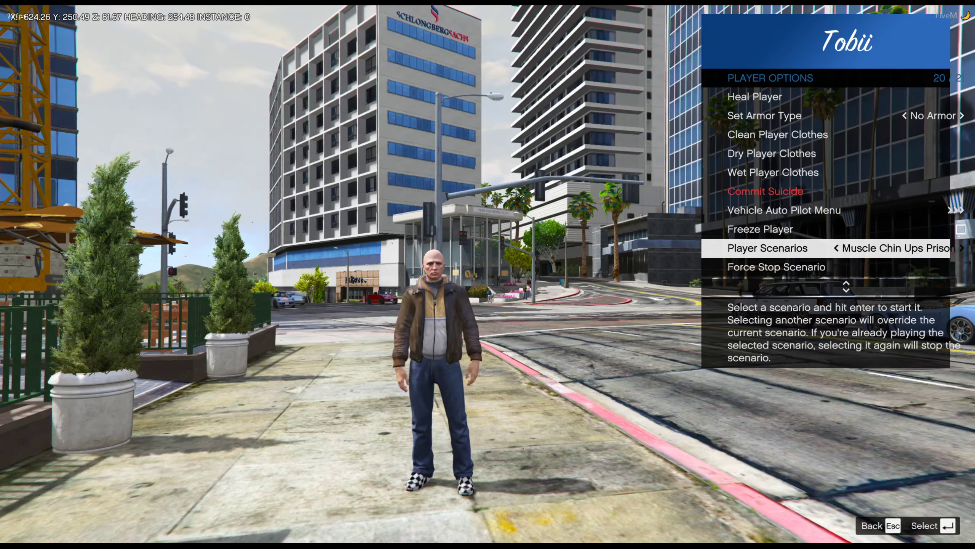
key(Return)
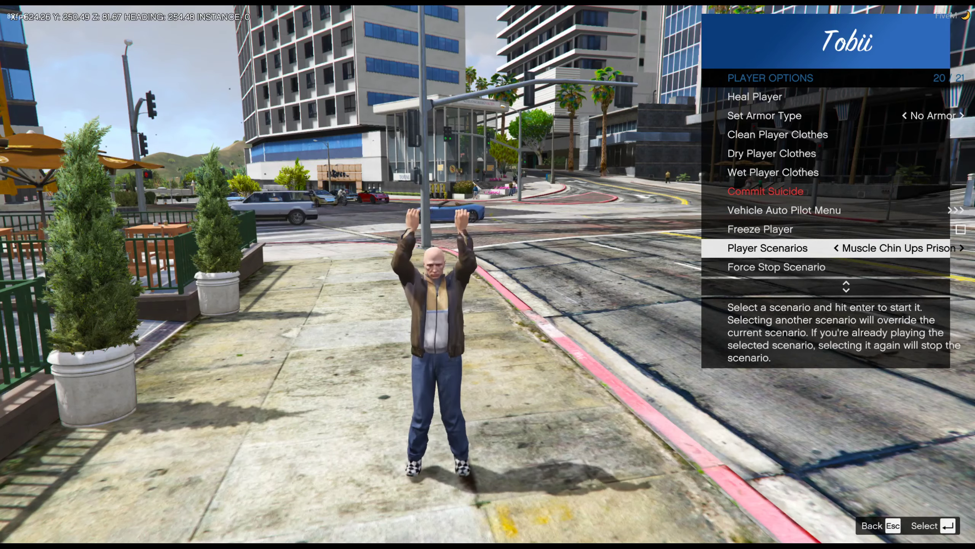
Enter the quit command in the console to exit the game
key(F8)
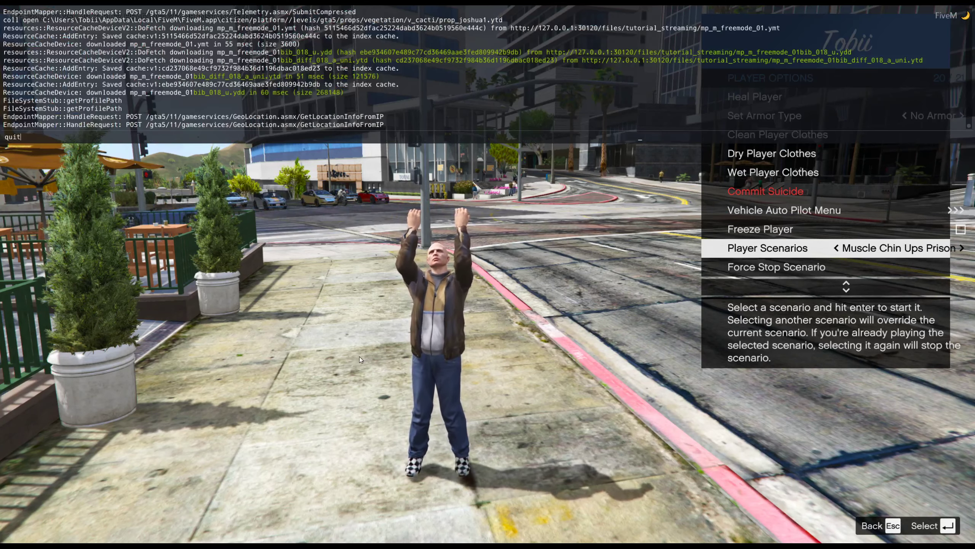